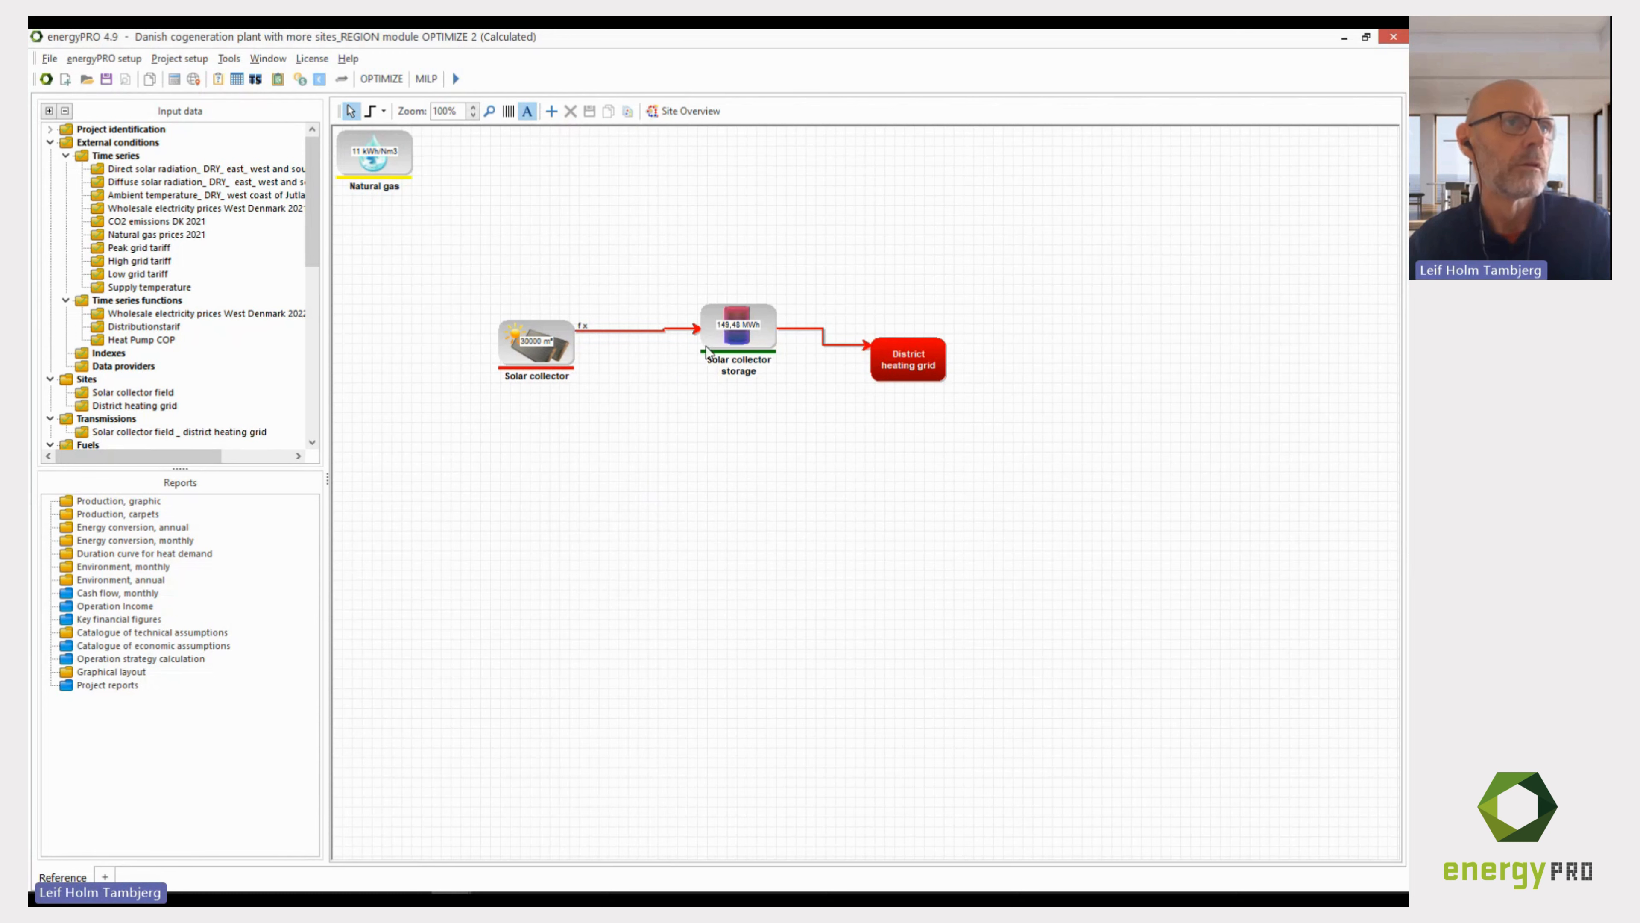
# From the site overview, examine the graphic production report for the solar collector site's heat sent to the district heating grid.
pyautogui.click(684, 112)
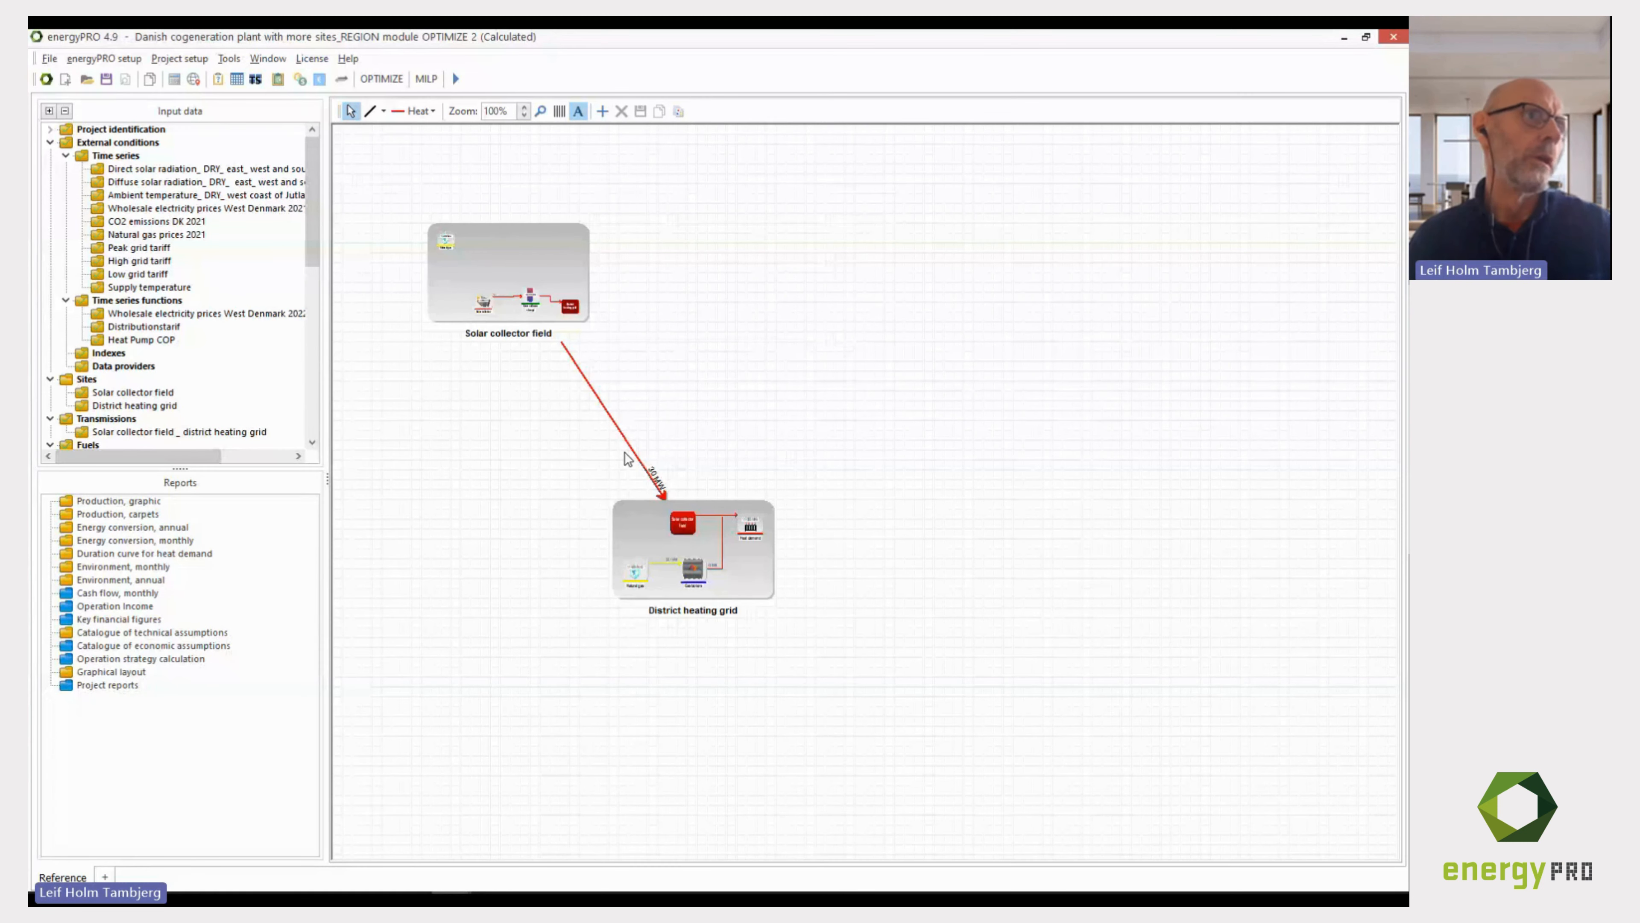
pyautogui.click(105, 502)
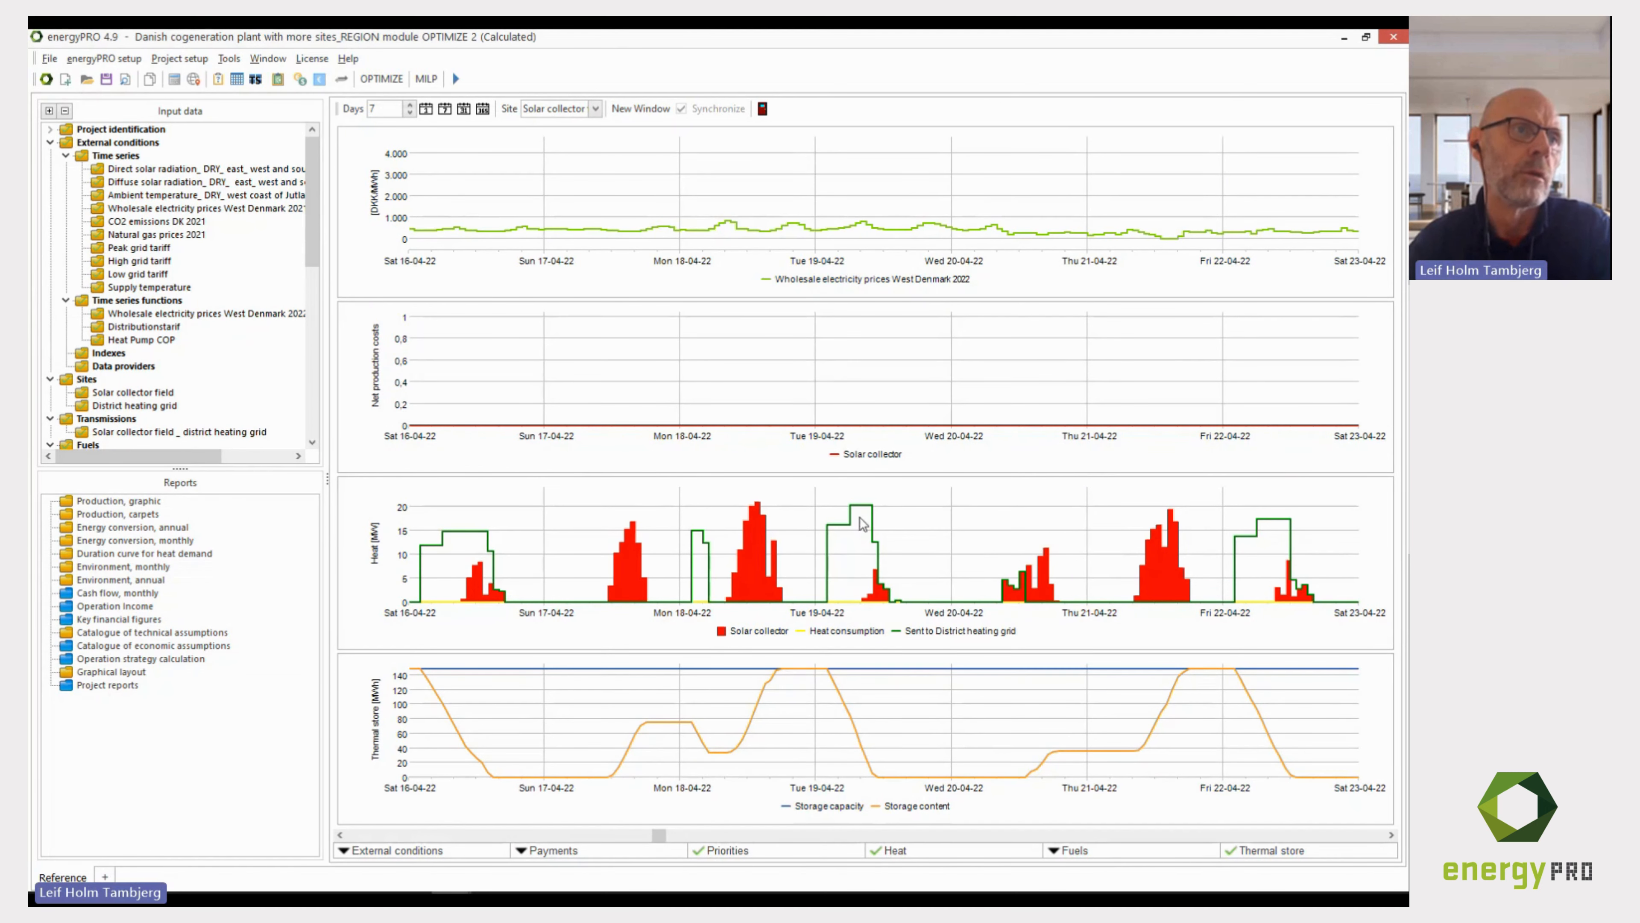
pyautogui.moveTo(862, 521)
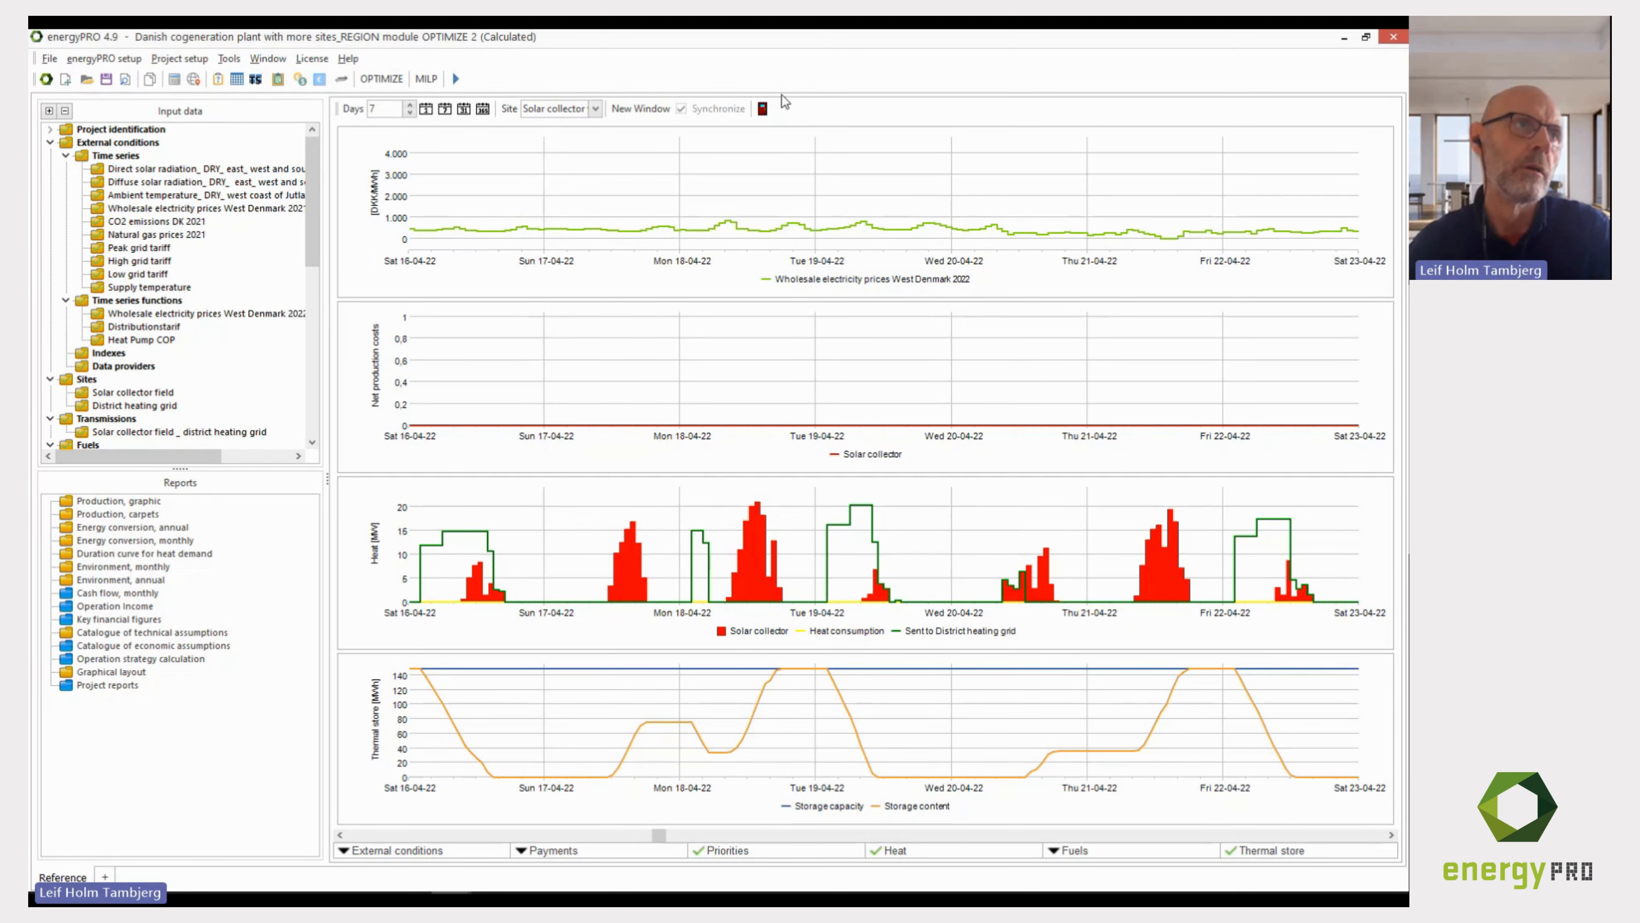
pyautogui.click(763, 108)
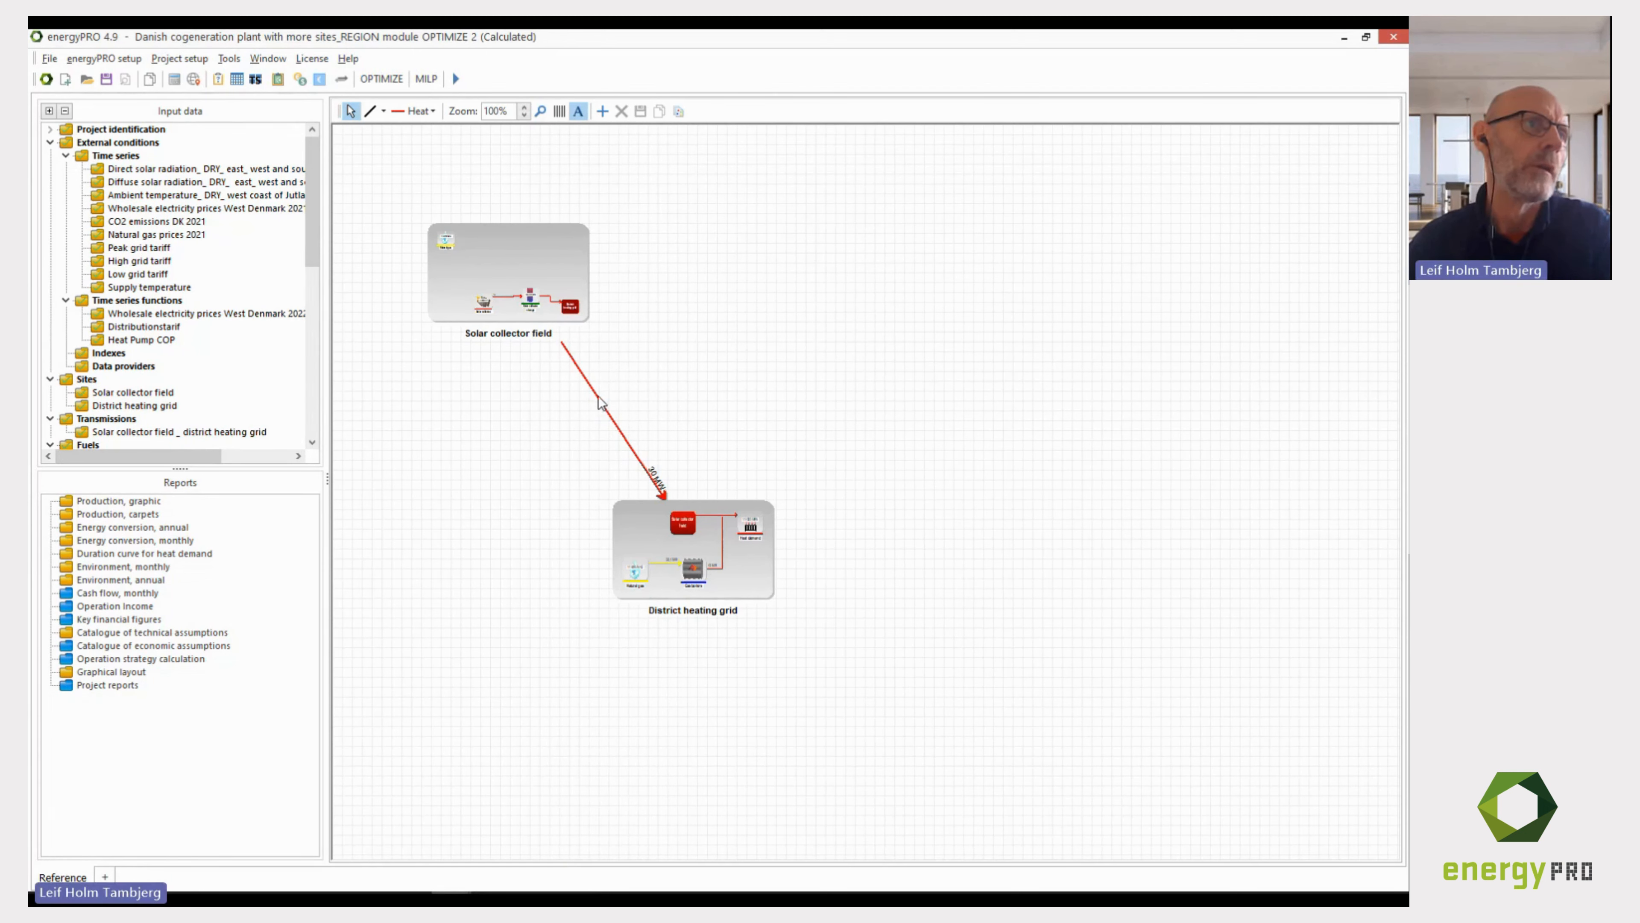
# Inspect the capacity and loss settings of the transmission between the solar collector field and the district heating grid, leaving them unedited.
pyautogui.click(601, 403)
pyautogui.doubleClick(601, 403)
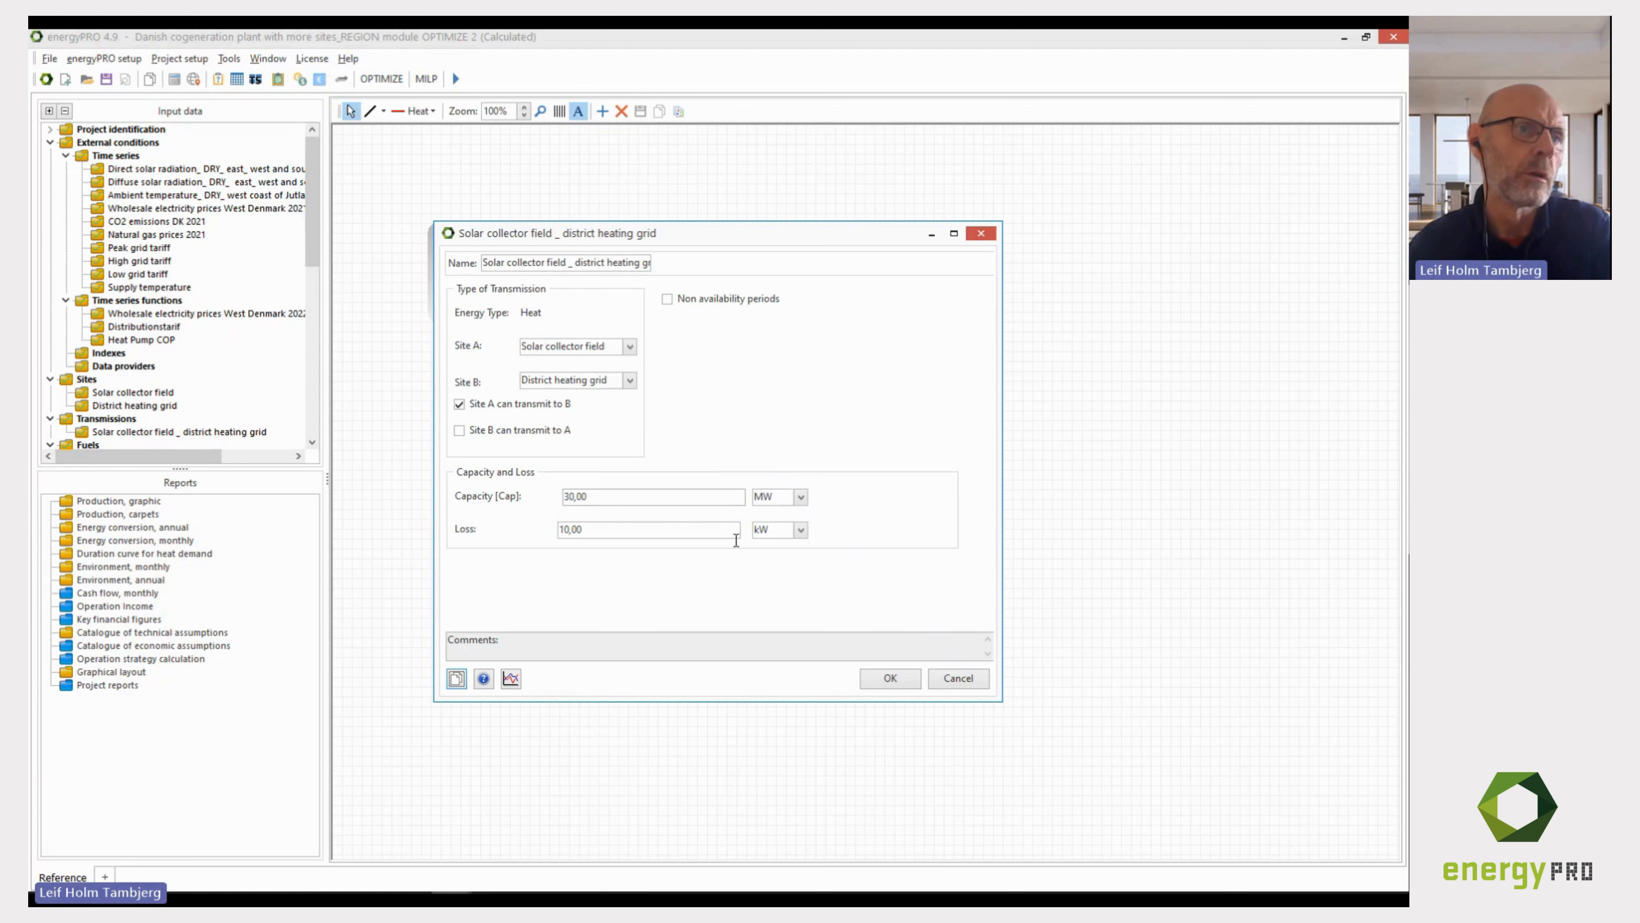
pyautogui.click(958, 679)
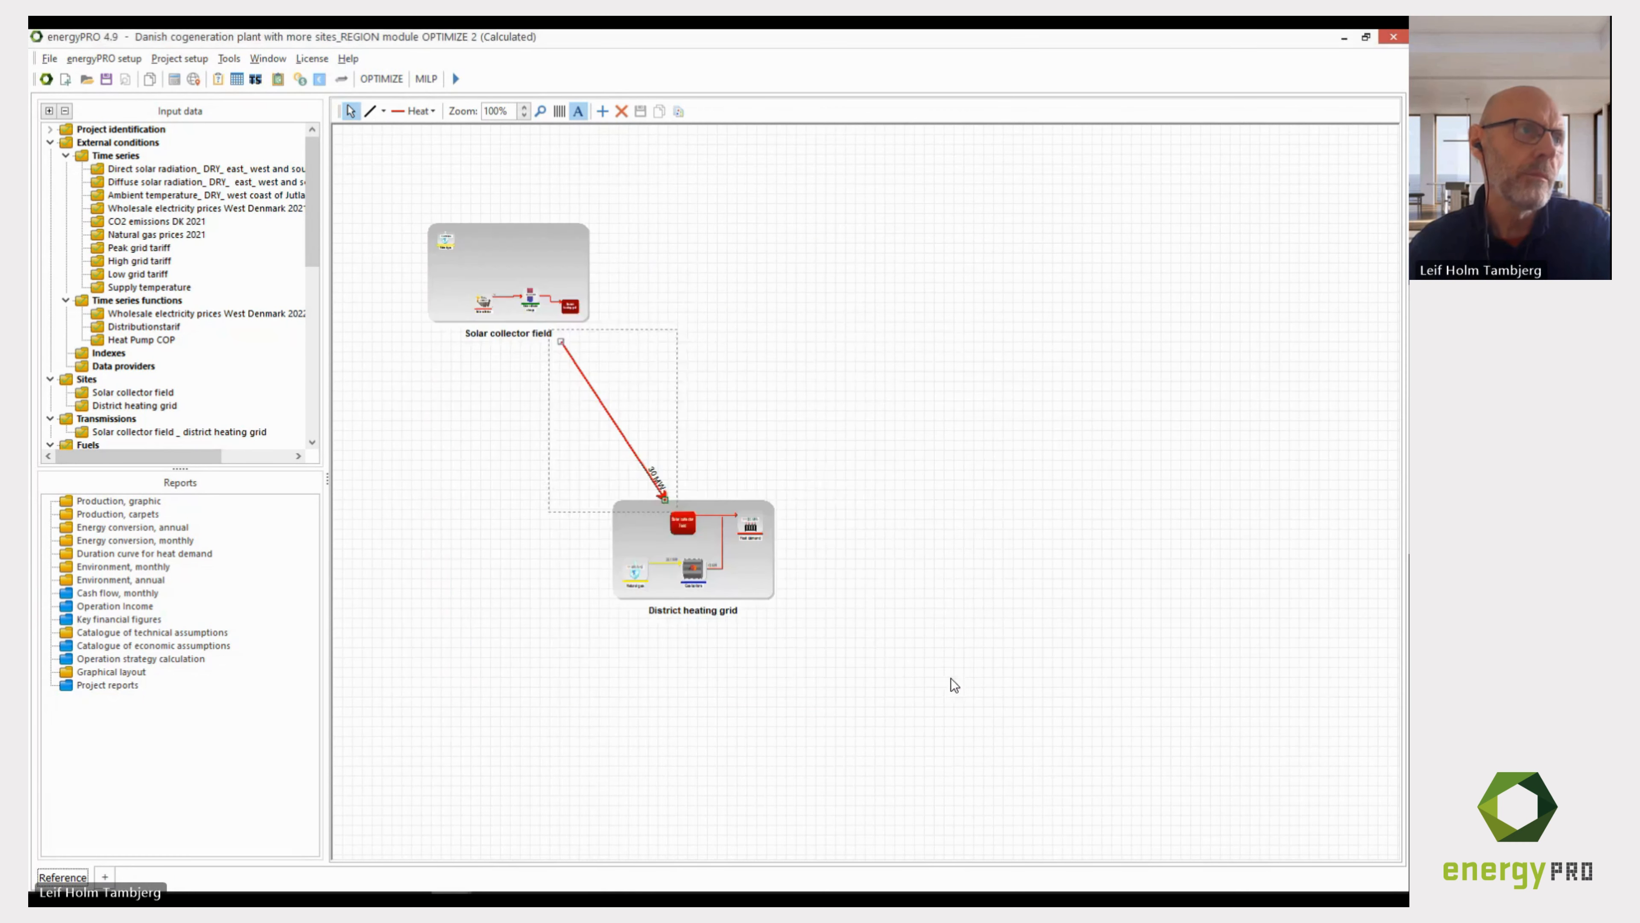
# Run OPTIMIZE to calculate the optimal capacity of the transmission from the solar collector field to the district heating grid.
pyautogui.click(385, 81)
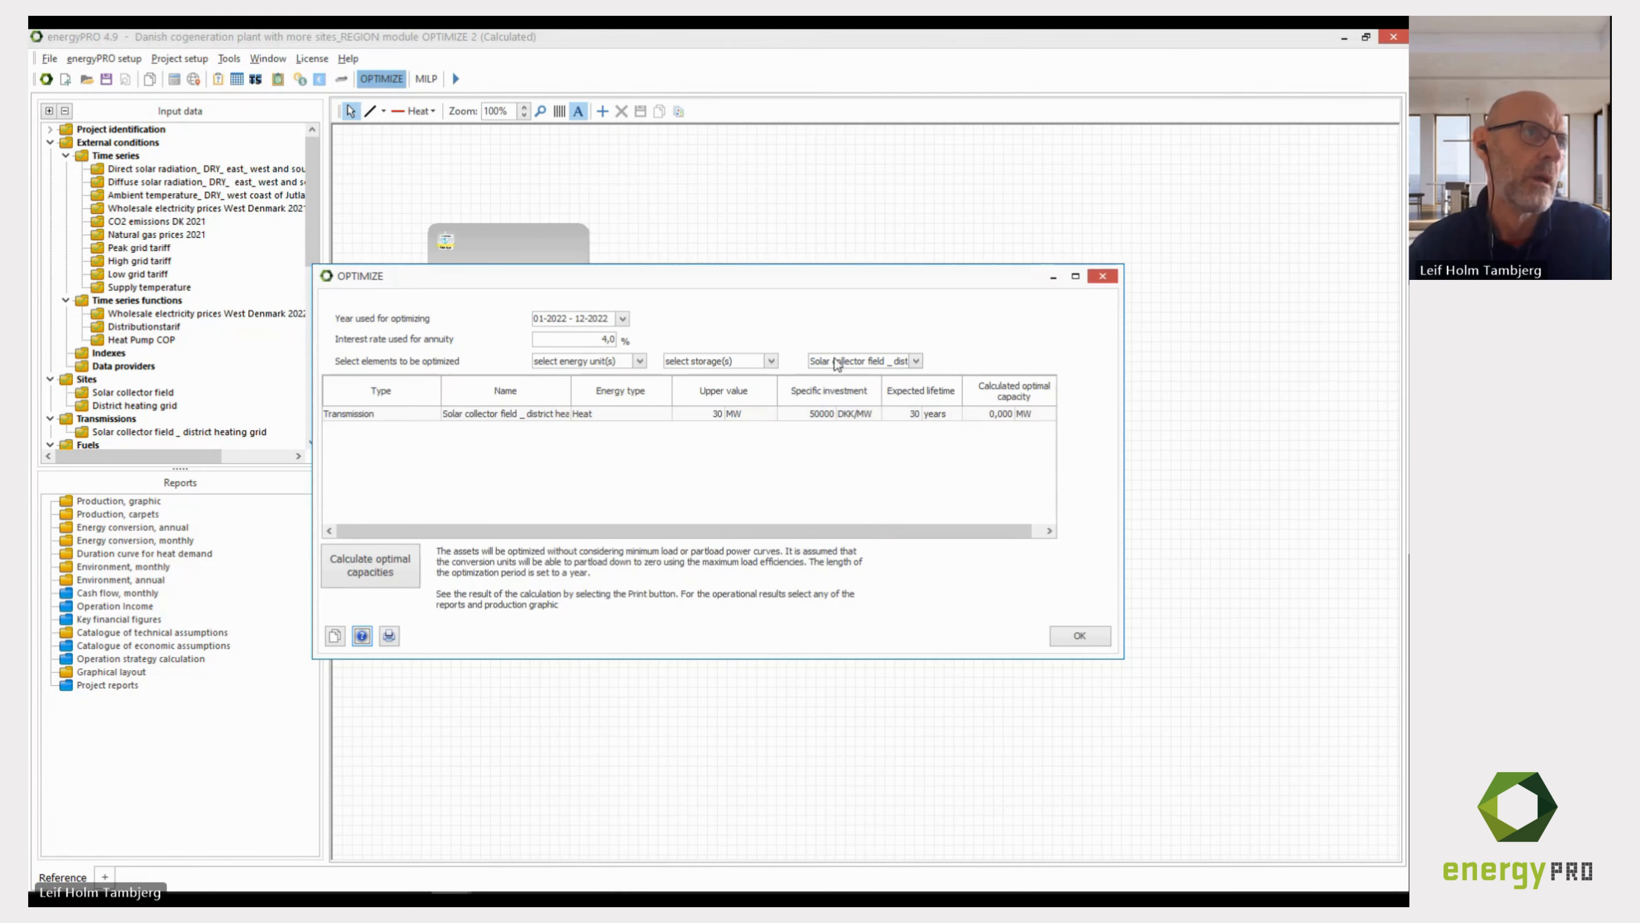
pyautogui.moveTo(791, 280); pyautogui.dragTo(923, 292)
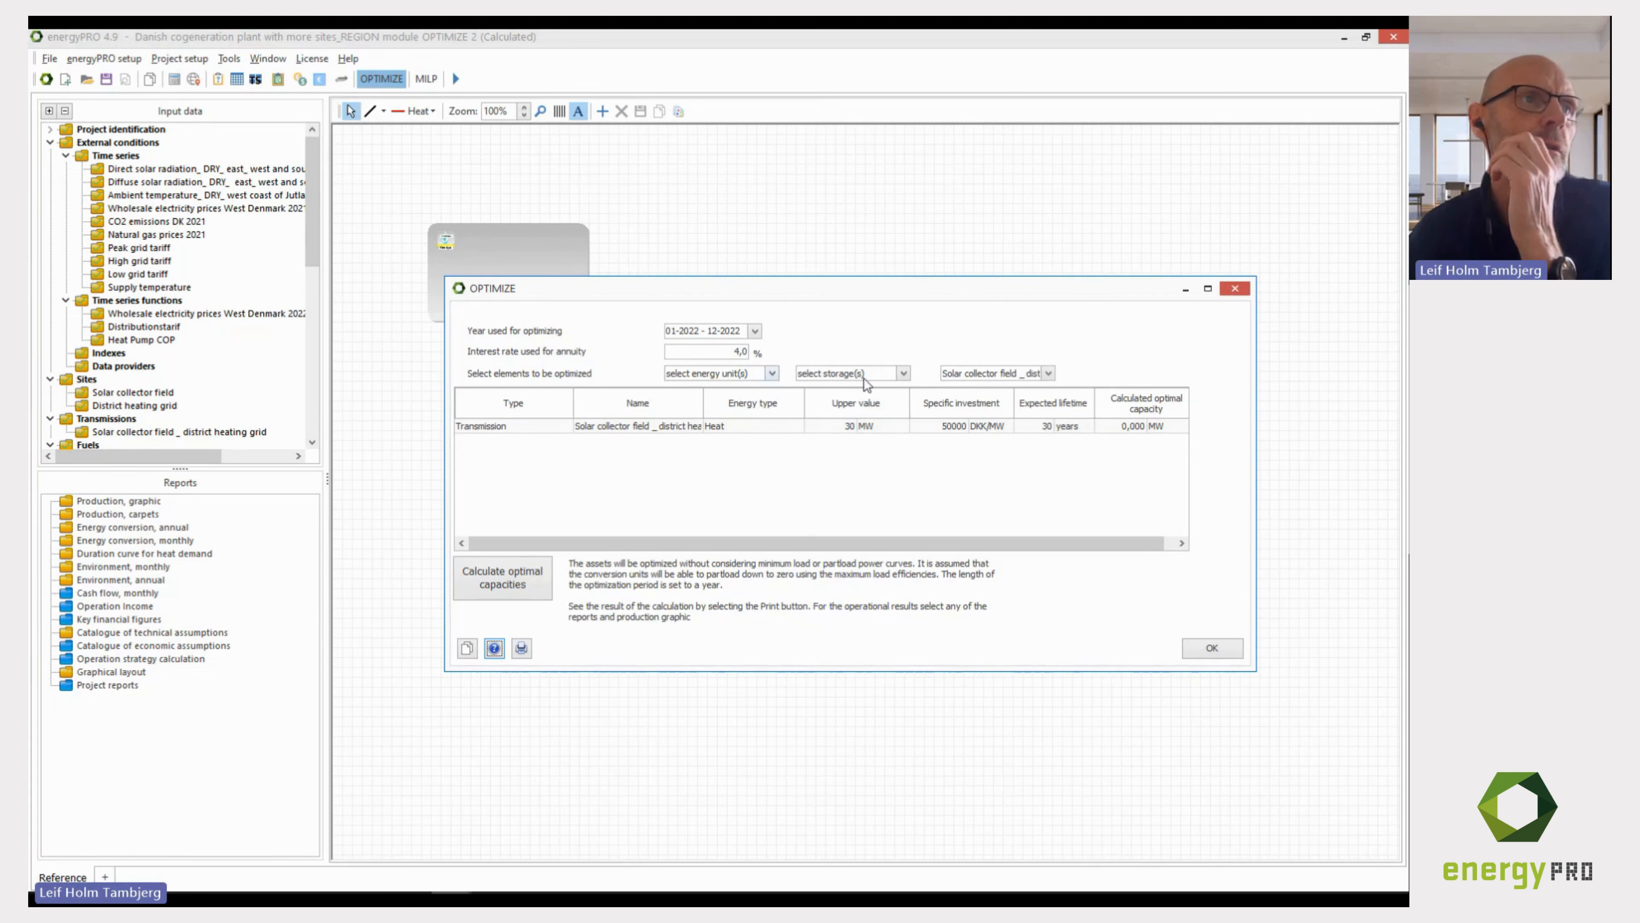
pyautogui.click(1048, 374)
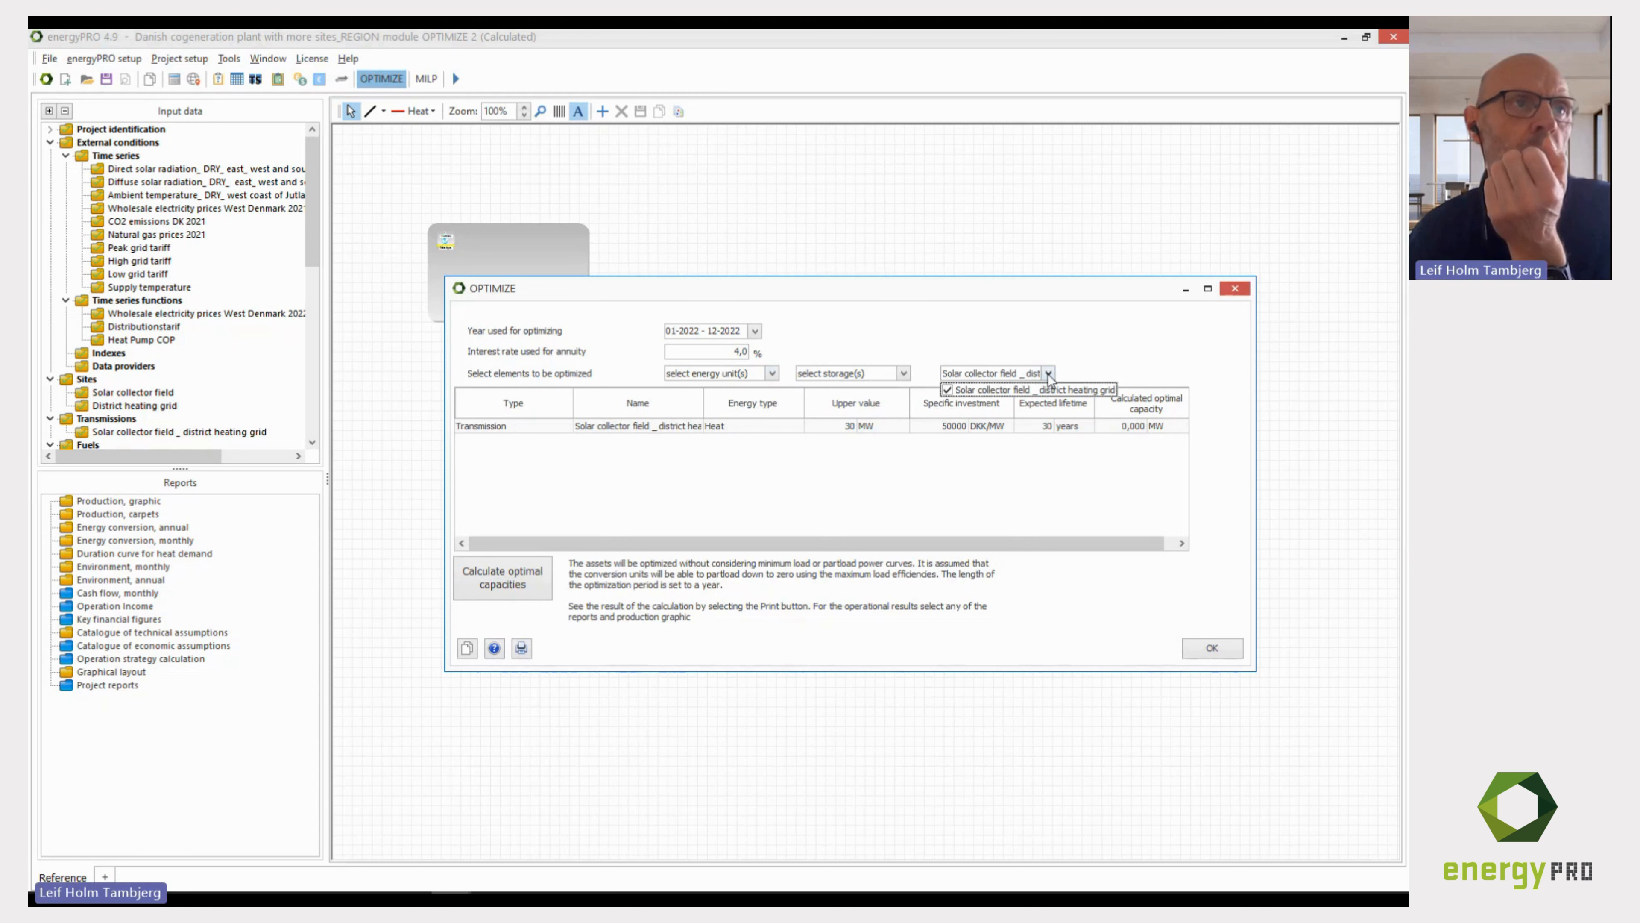
pyautogui.click(1049, 375)
pyautogui.click(1049, 376)
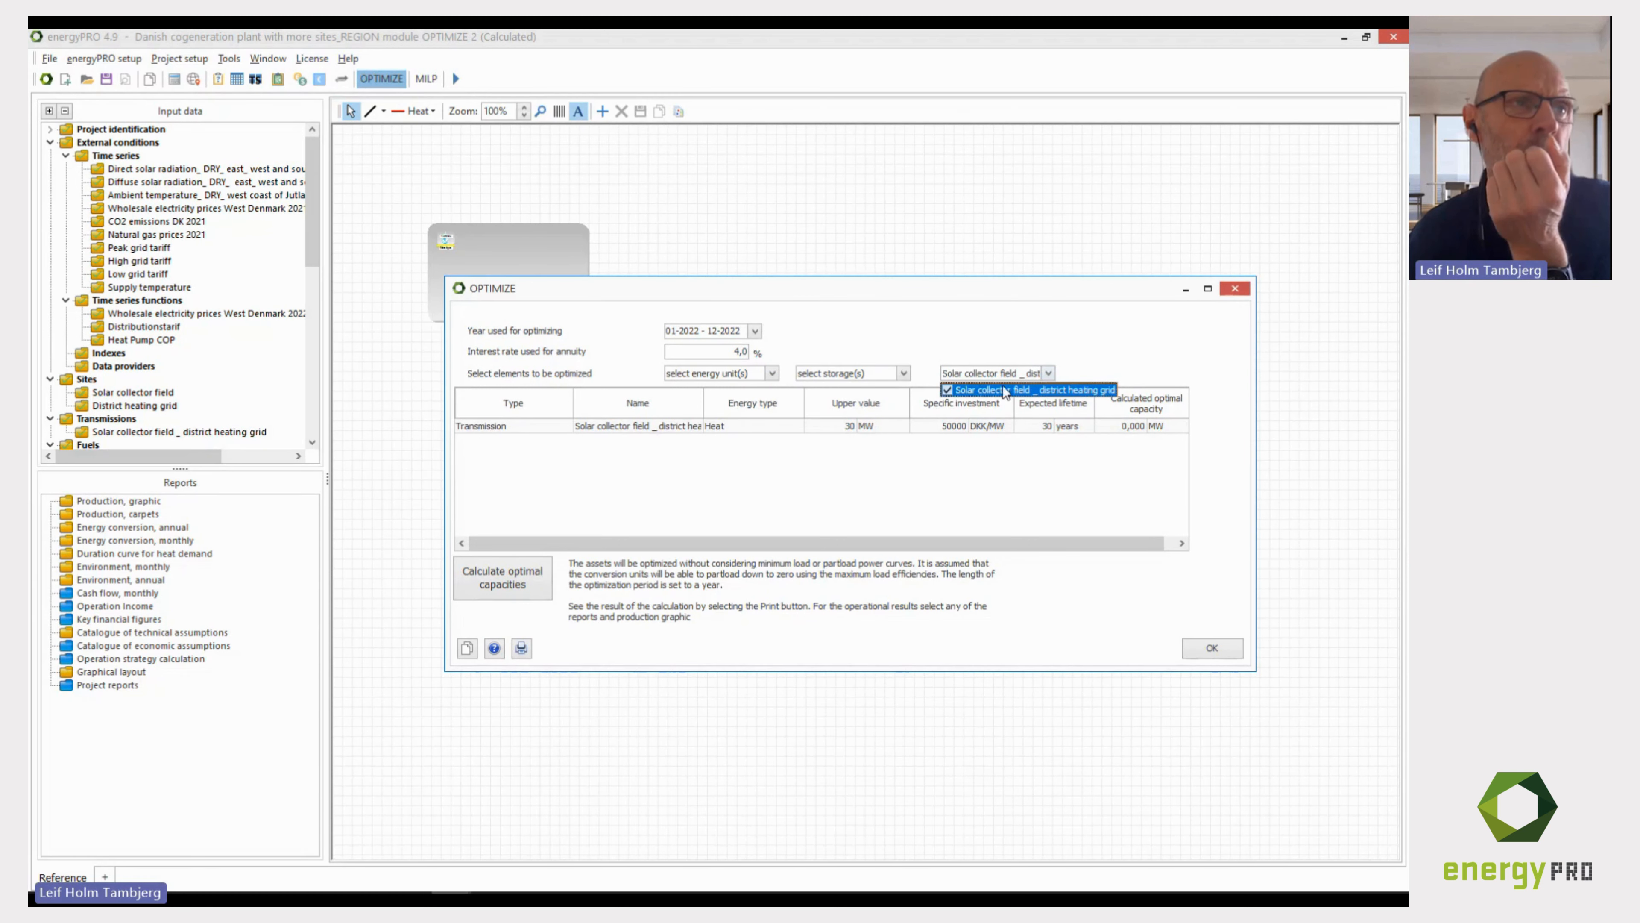
pyautogui.click(1047, 373)
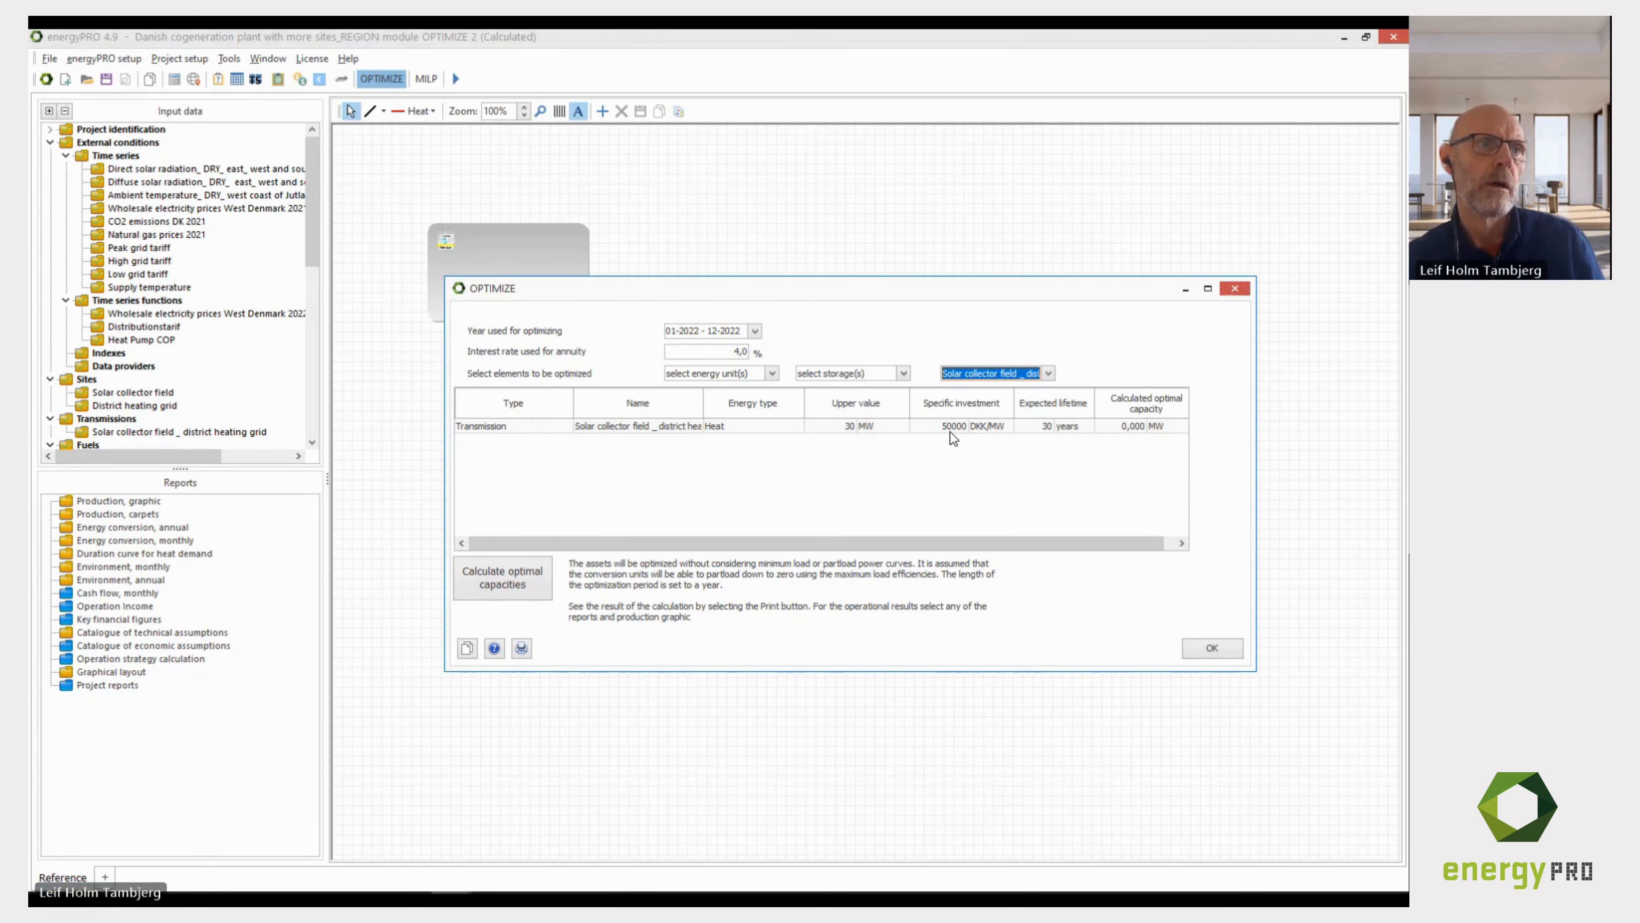
pyautogui.click(505, 579)
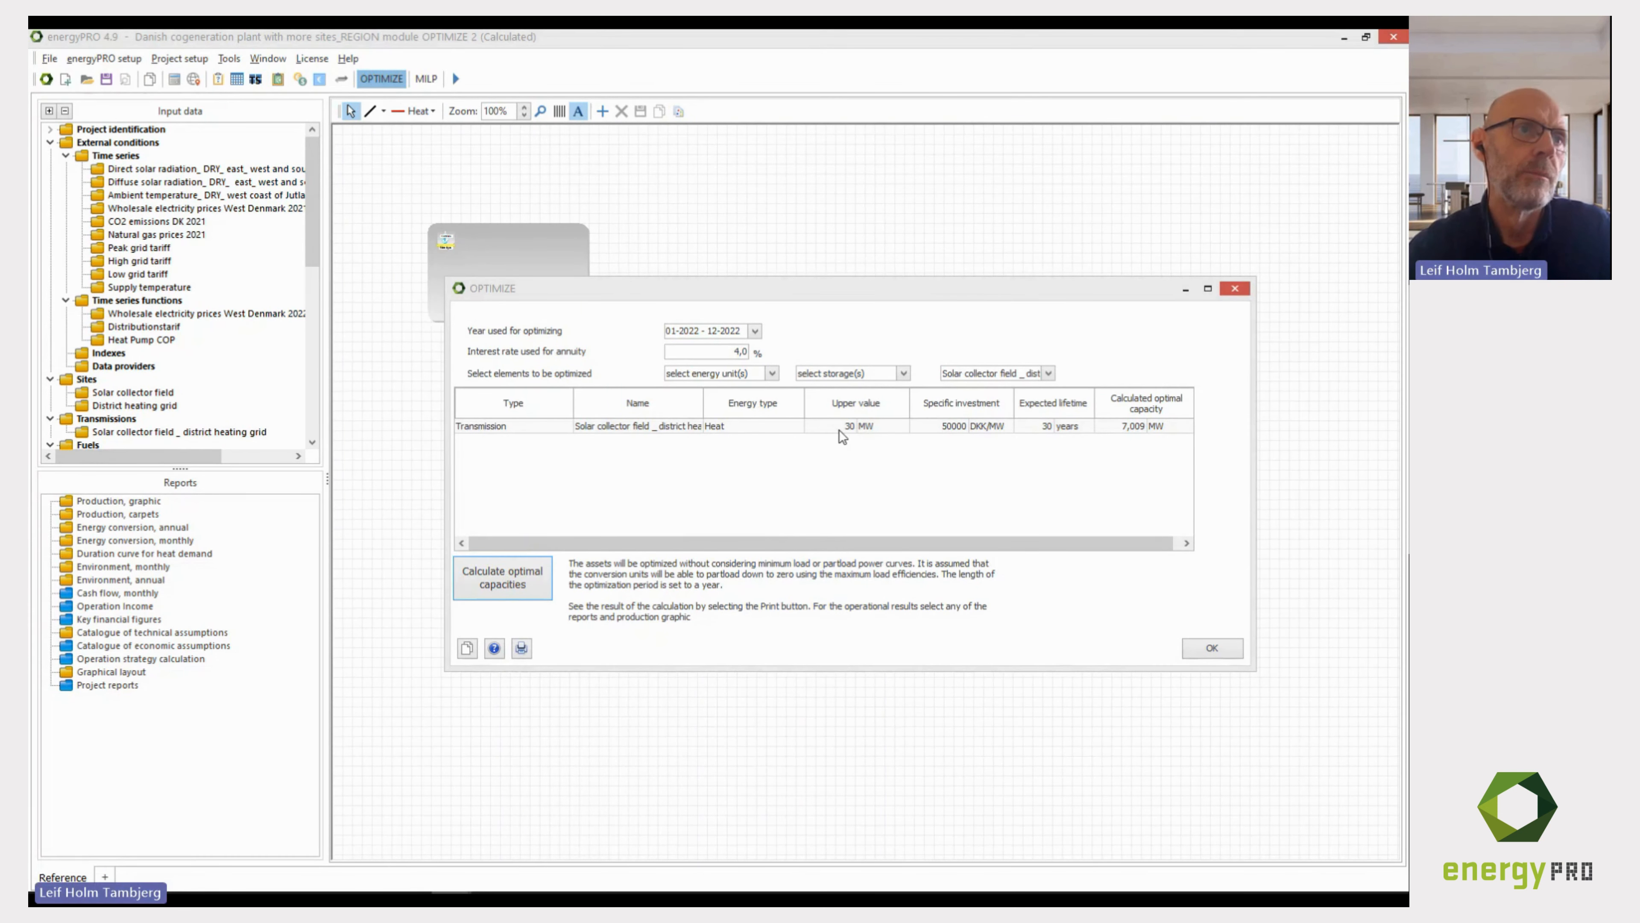
pyautogui.click(1210, 648)
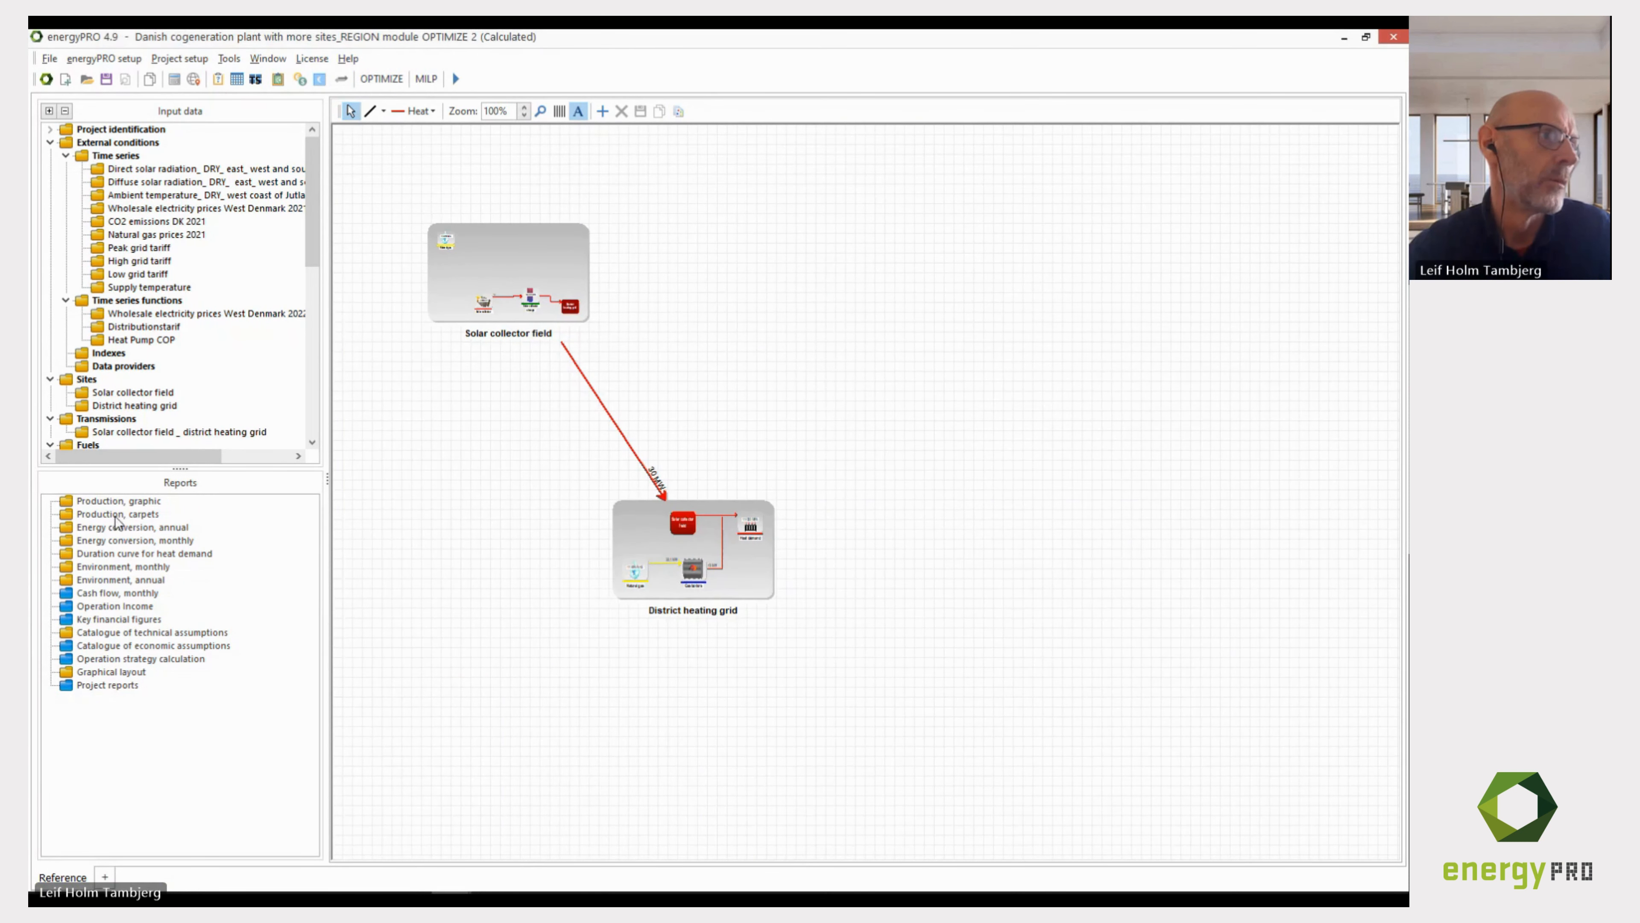
# Examine the optimized heat and thermal store graphs for the April week and the week from 15-08-22, and recheck the OPTIMIZE table.
pyautogui.doubleClick(114, 501)
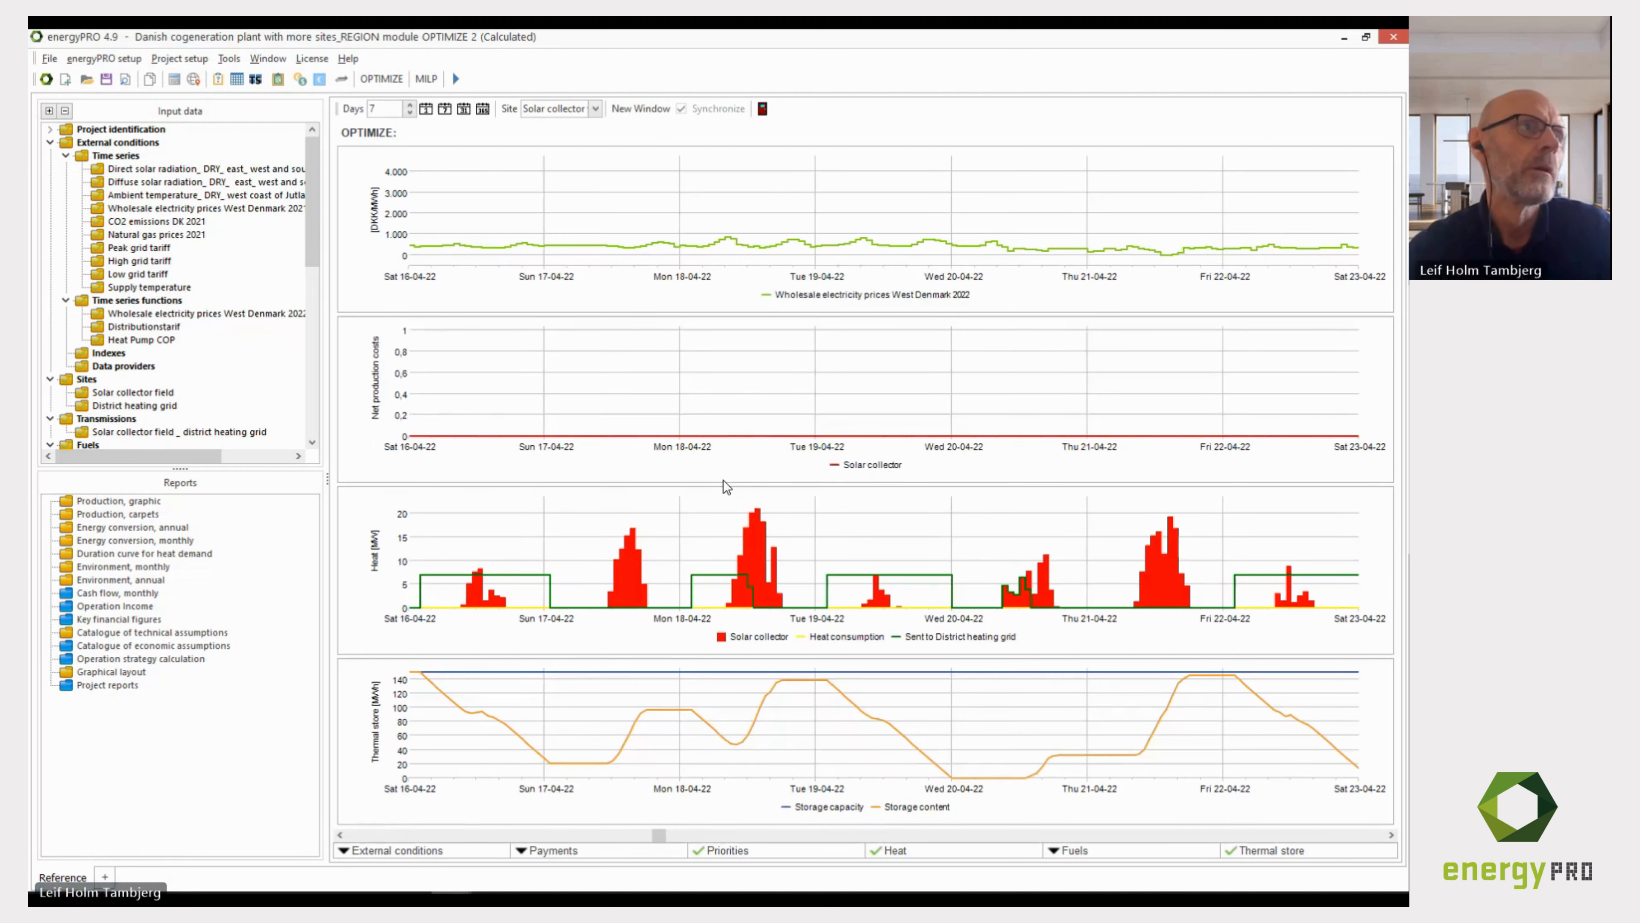
pyautogui.moveTo(799, 528)
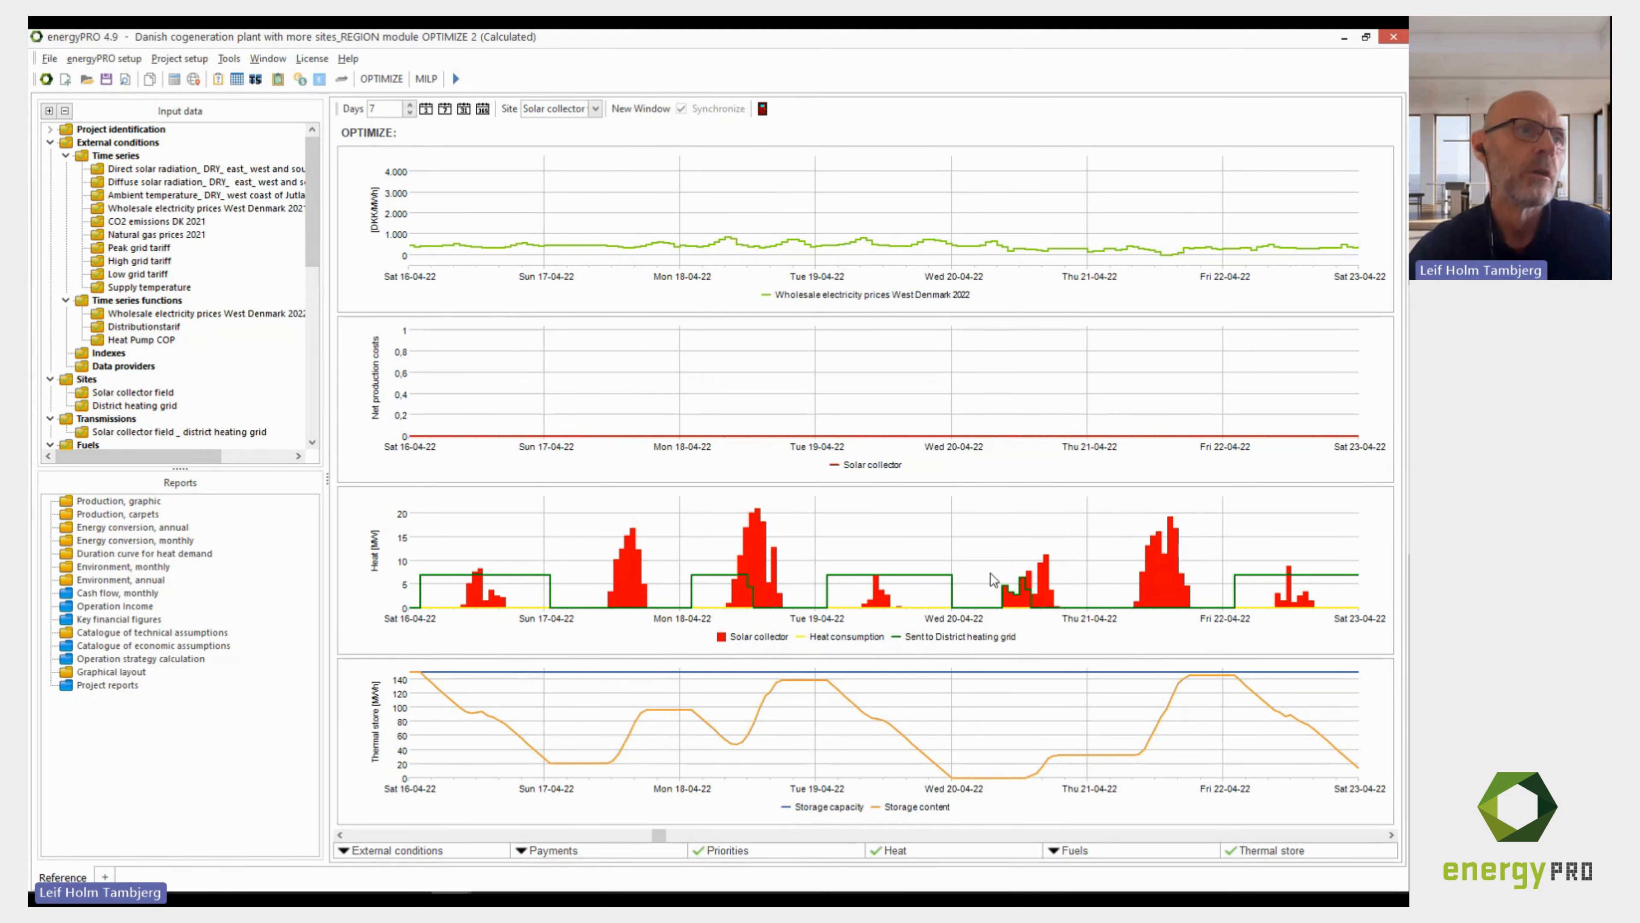
pyautogui.moveTo(993, 580)
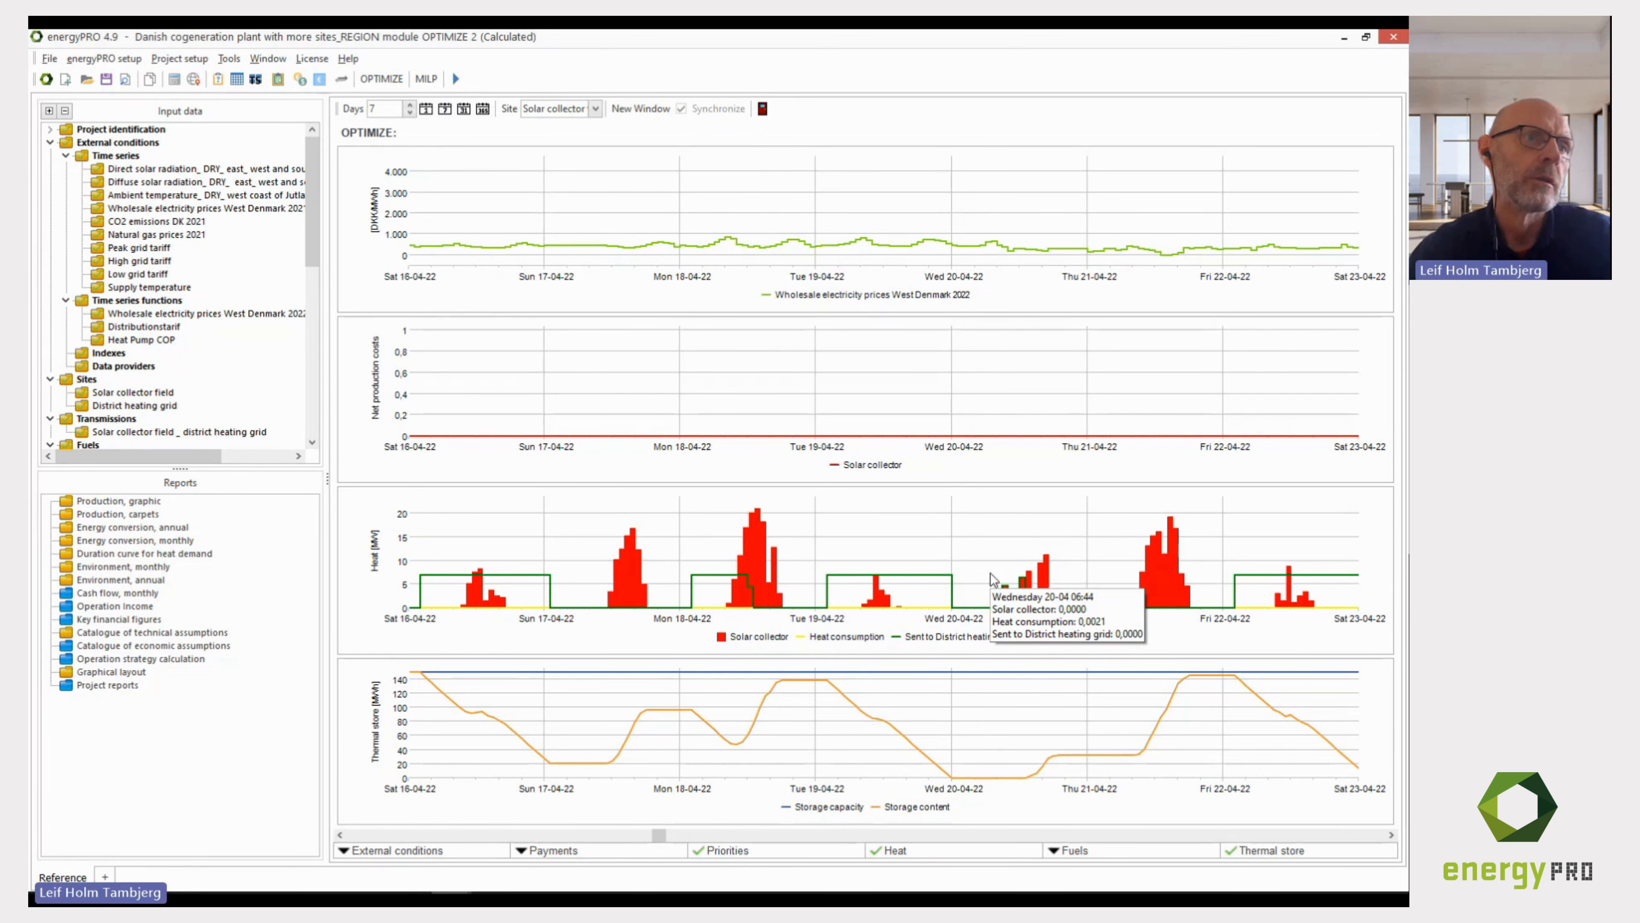
pyautogui.moveTo(888, 533)
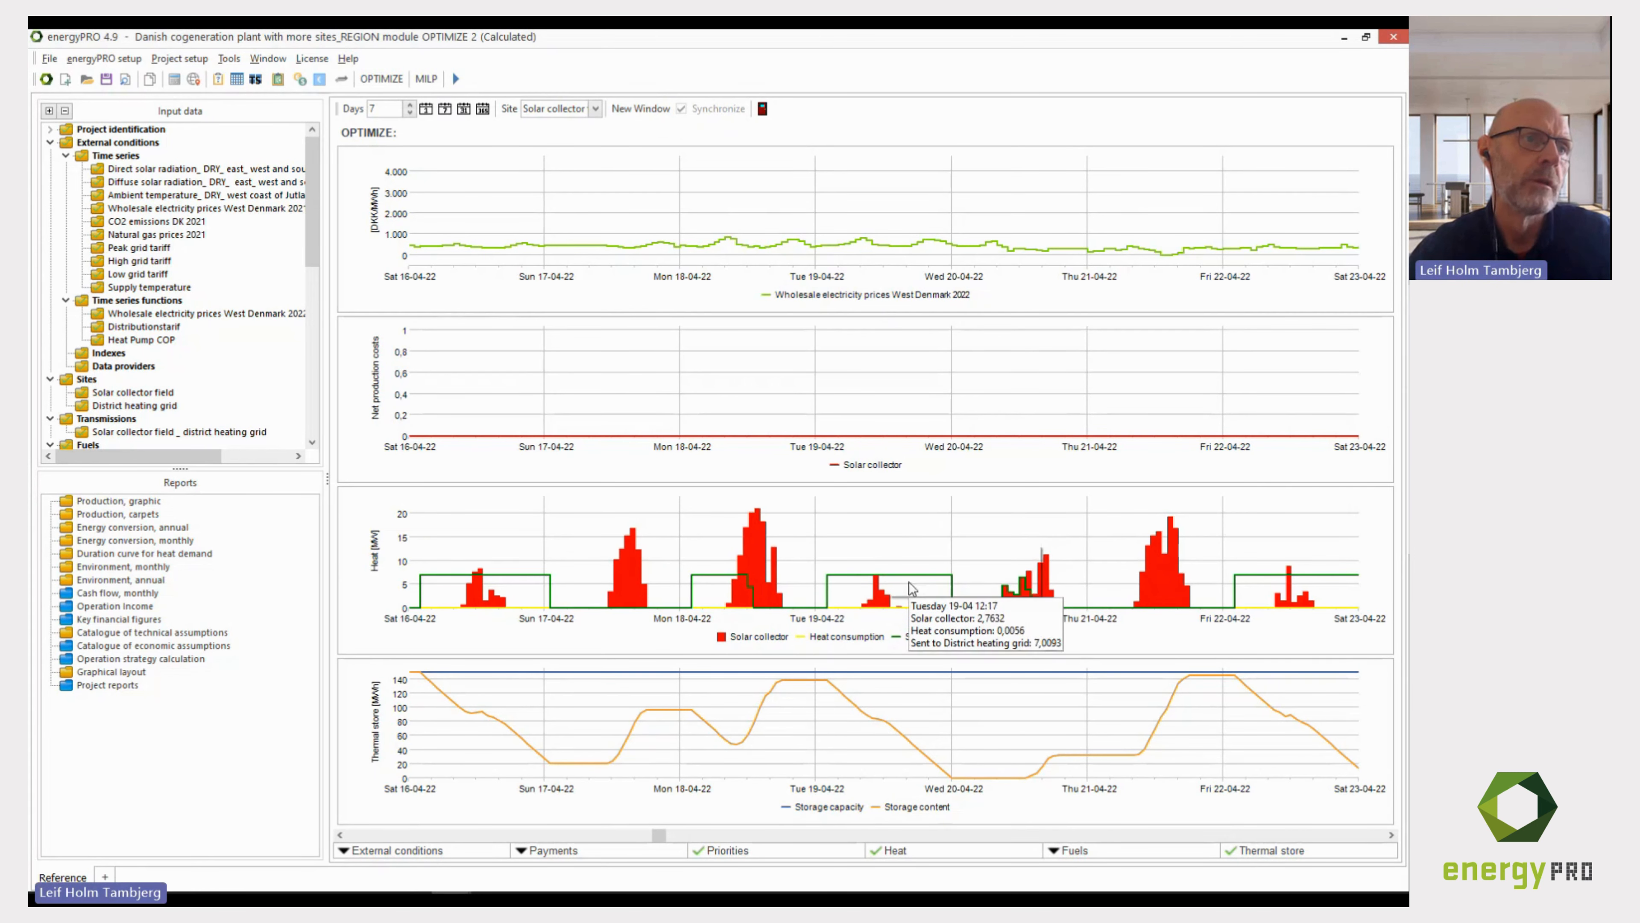
pyautogui.moveTo(919, 589)
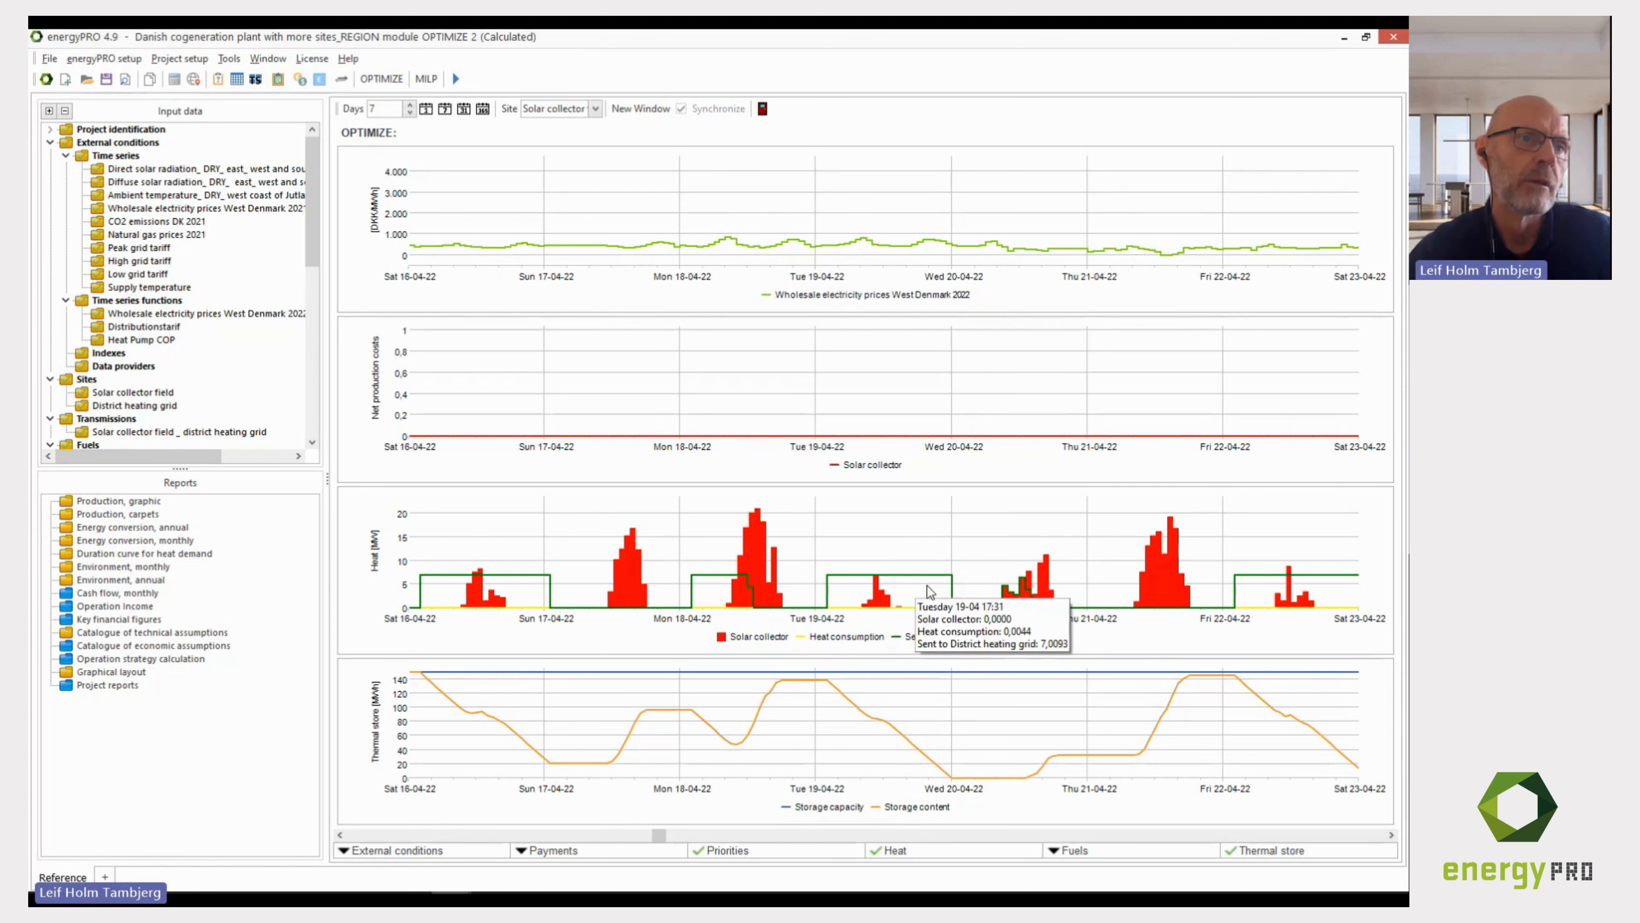
pyautogui.moveTo(838, 589)
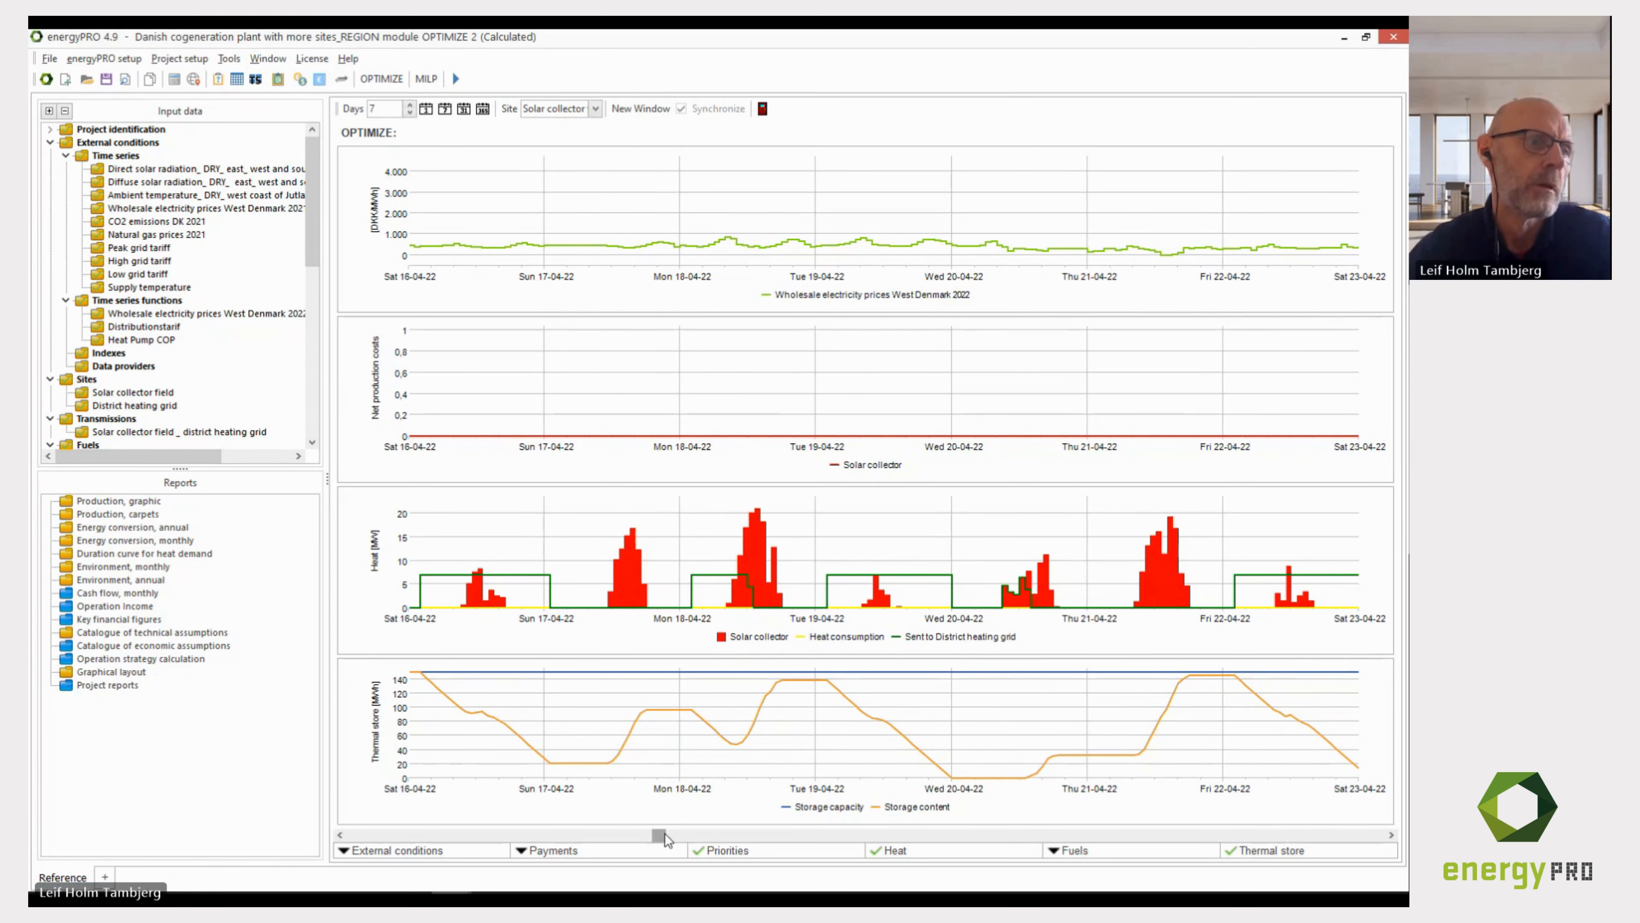
pyautogui.moveTo(665, 836); pyautogui.dragTo(1004, 839)
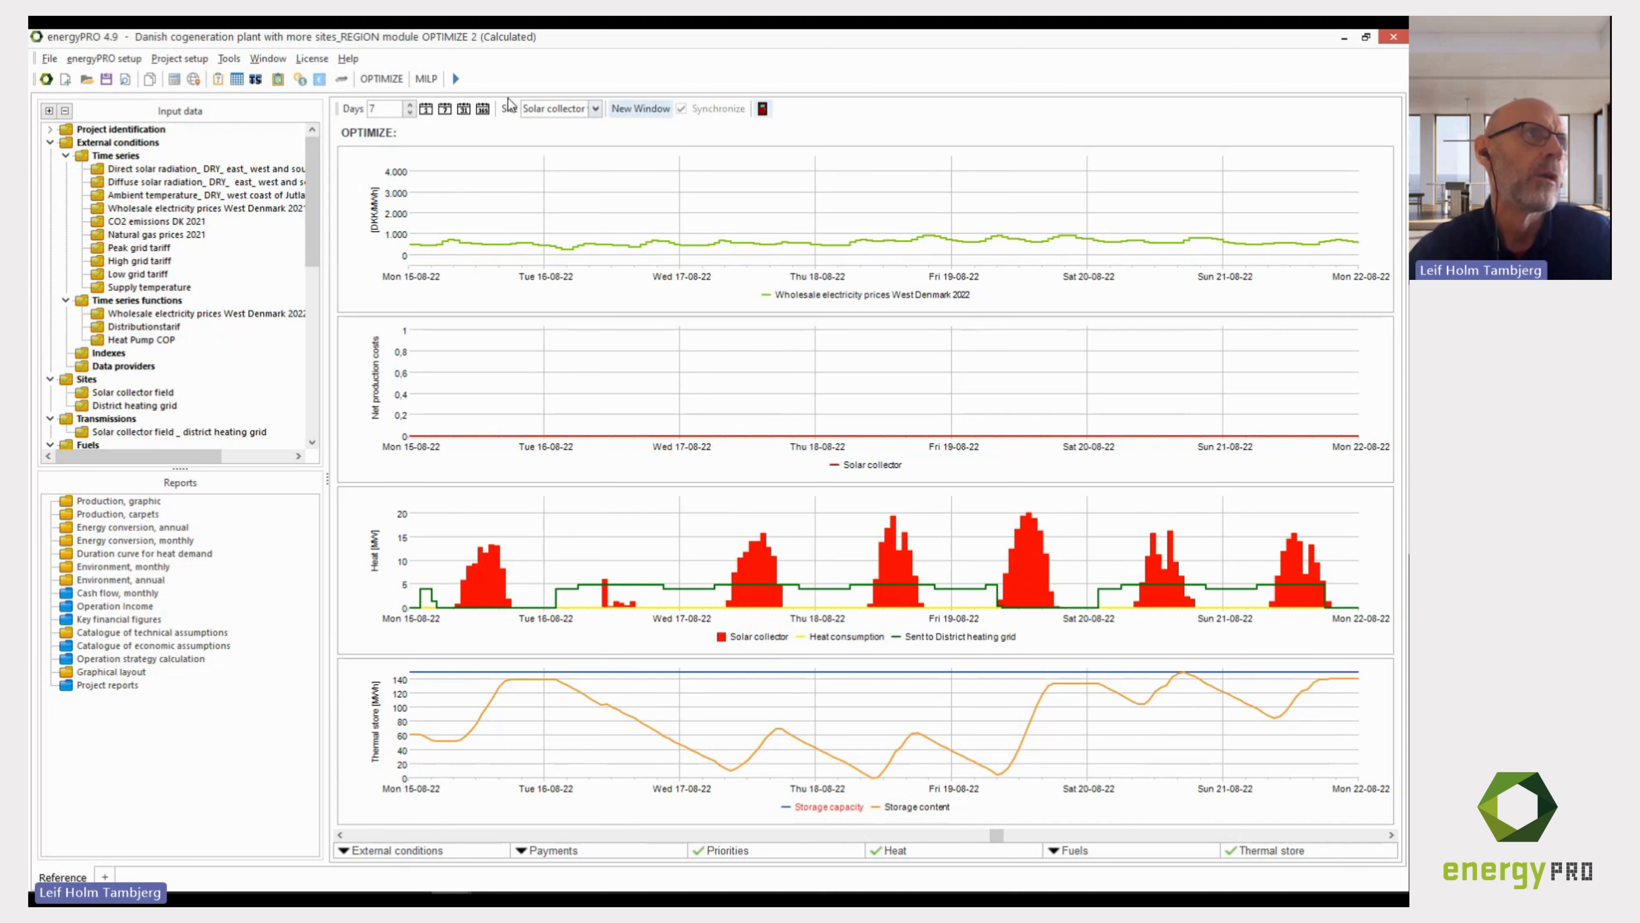
pyautogui.click(380, 80)
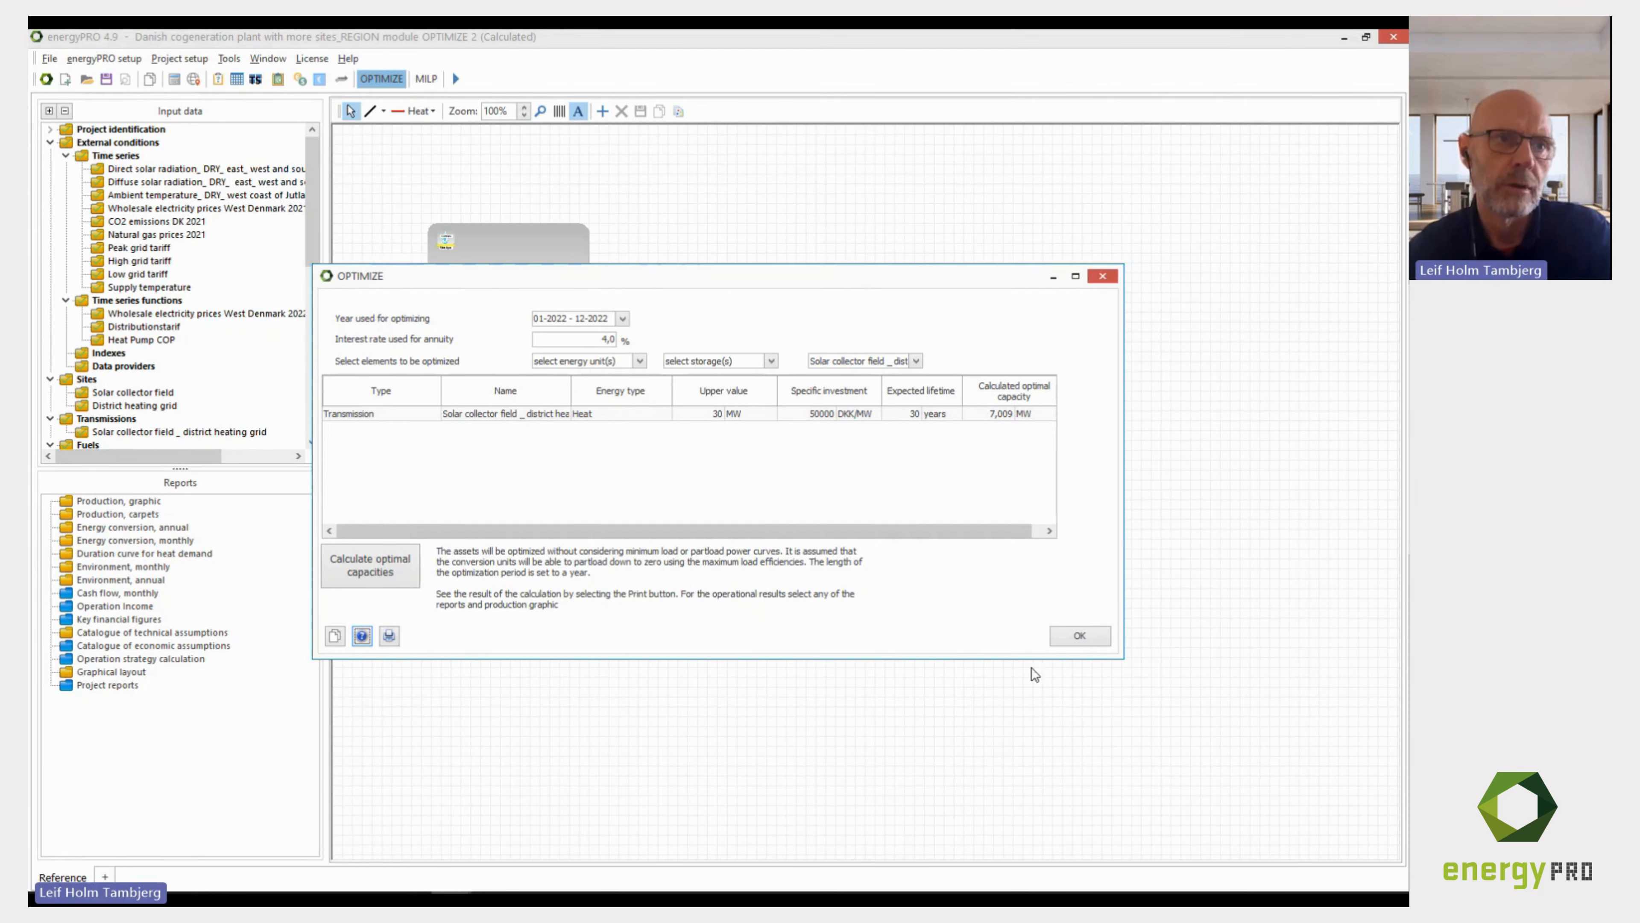
pyautogui.click(1063, 636)
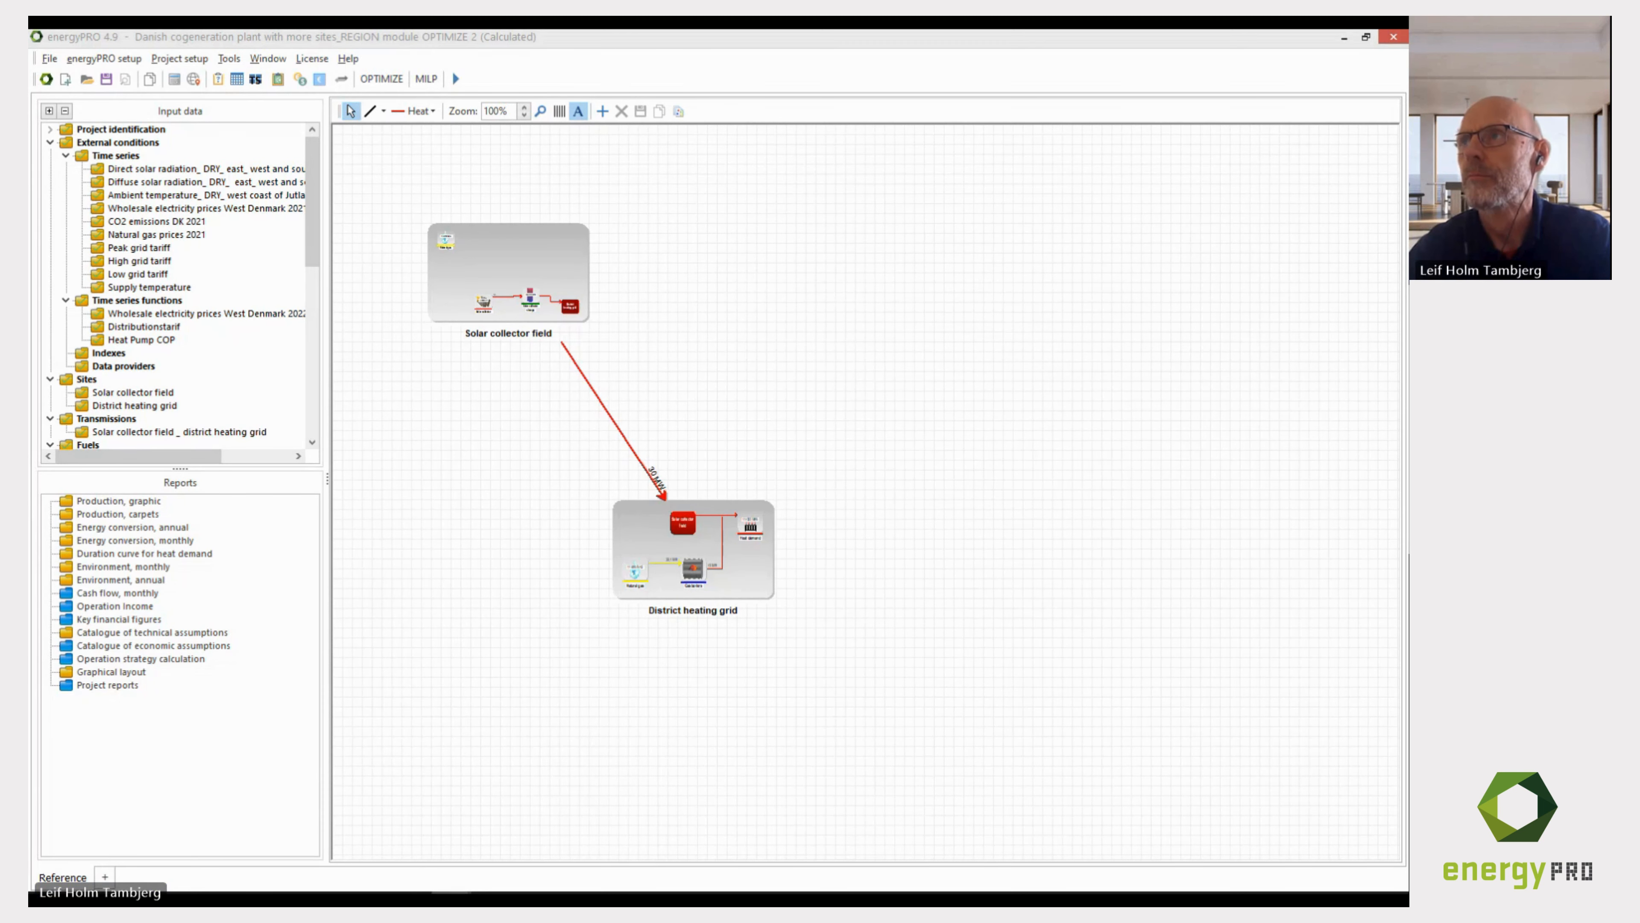
# Bring up the project "Hydraulic calculation of district heating transmissions" full size and view its OPTIMIZE settings.
pyautogui.moveTo(1408, 452); pyautogui.dragTo(786, 170)
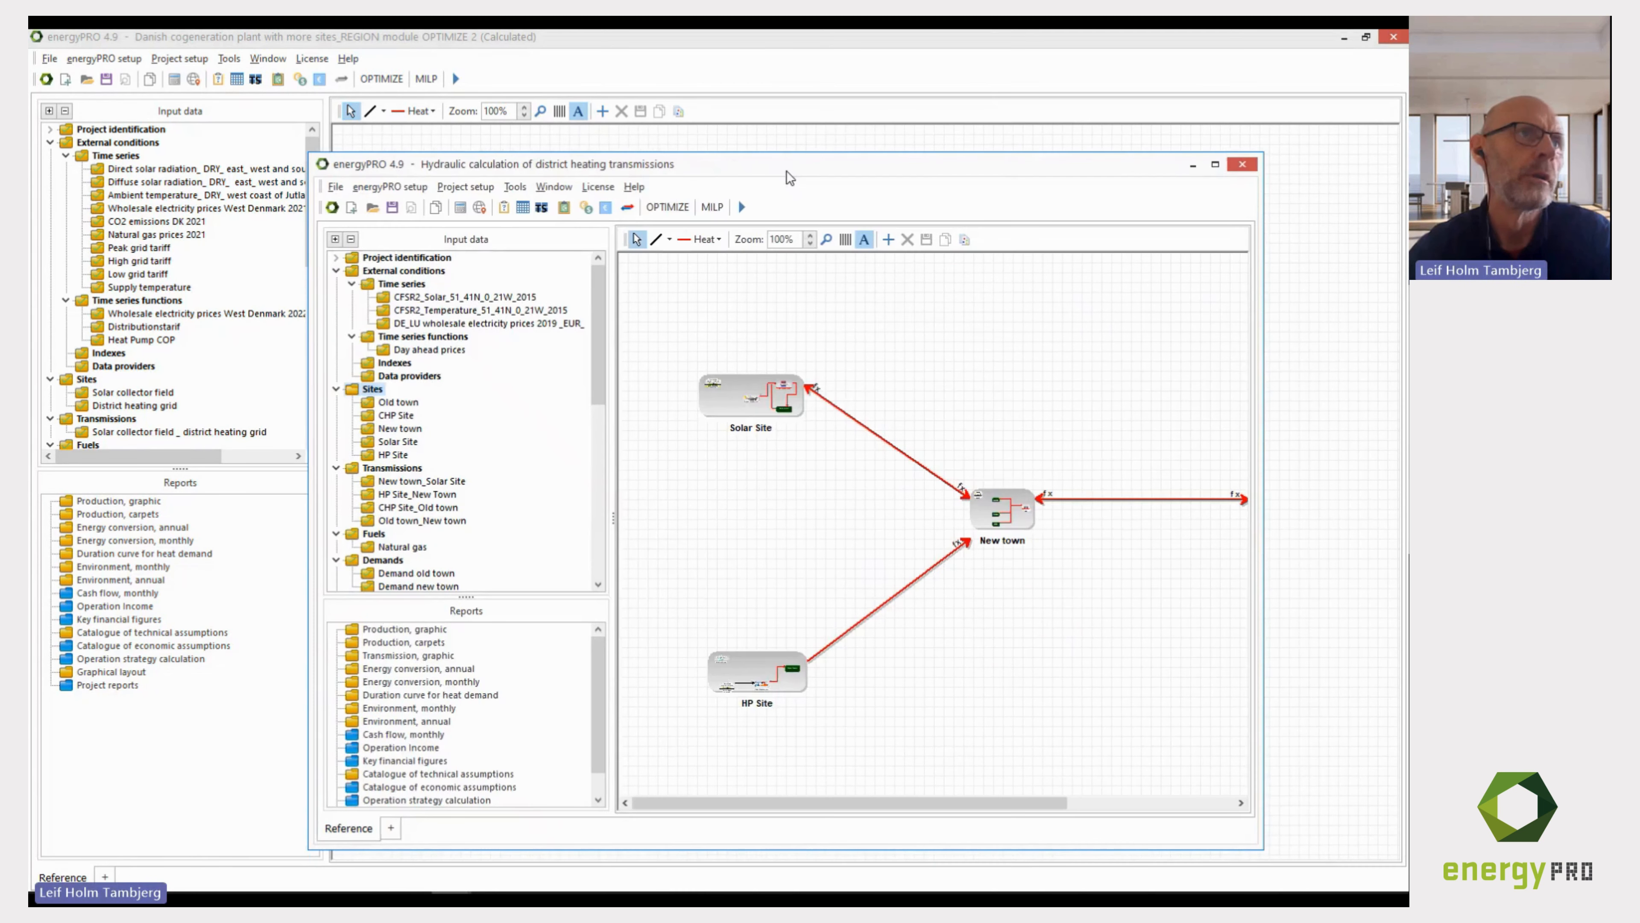
pyautogui.doubleClick(786, 170)
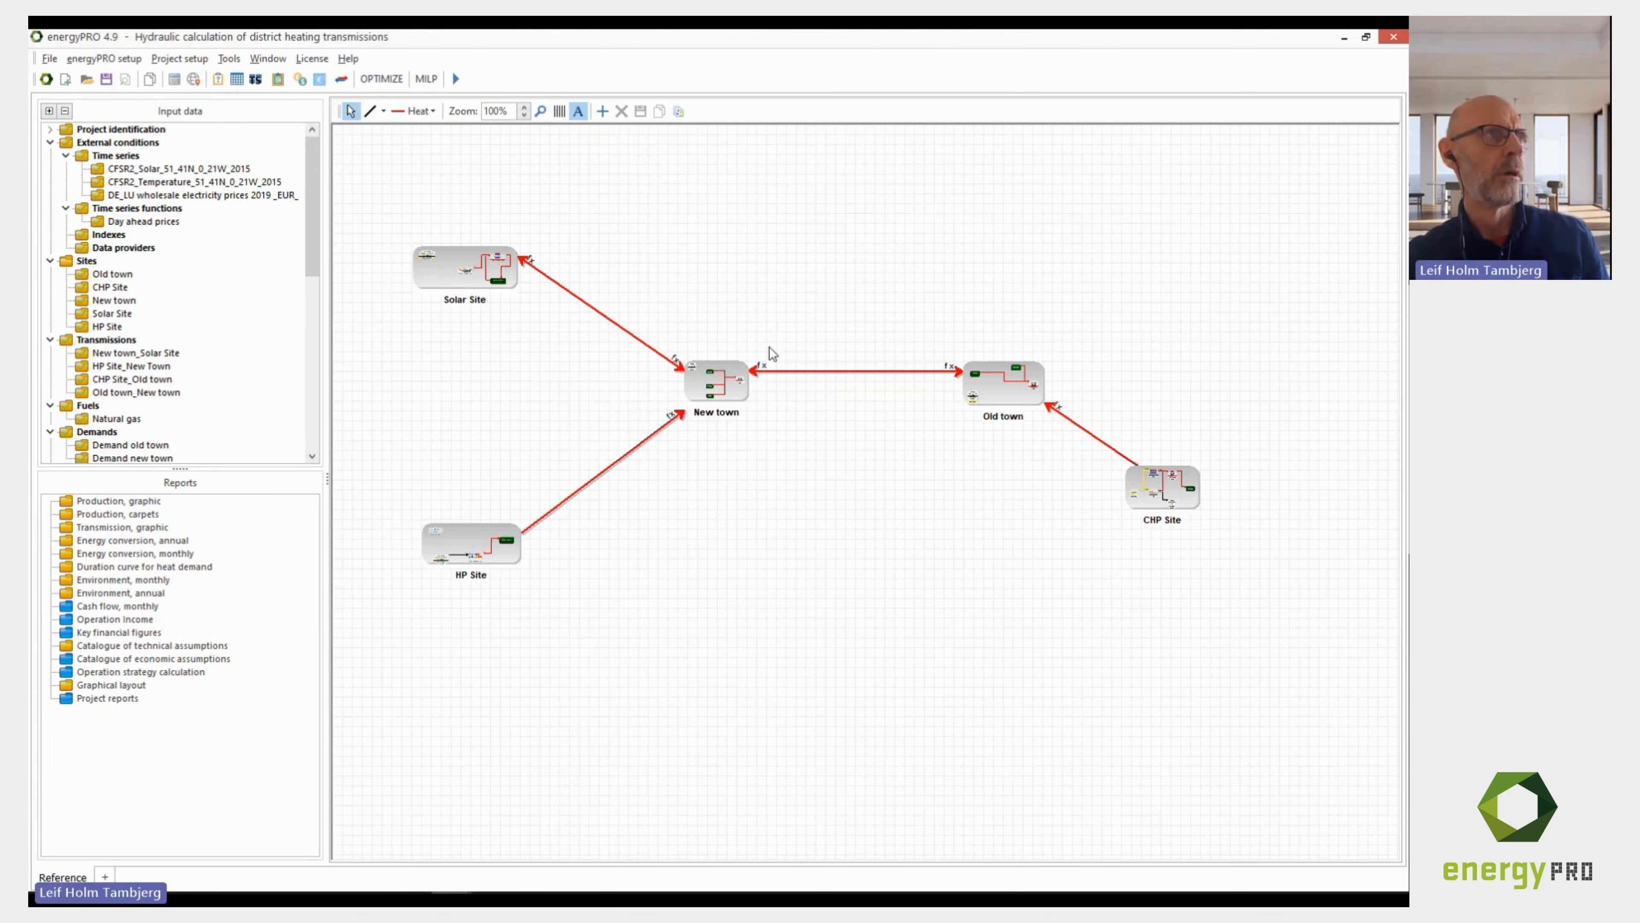
pyautogui.click(396, 88)
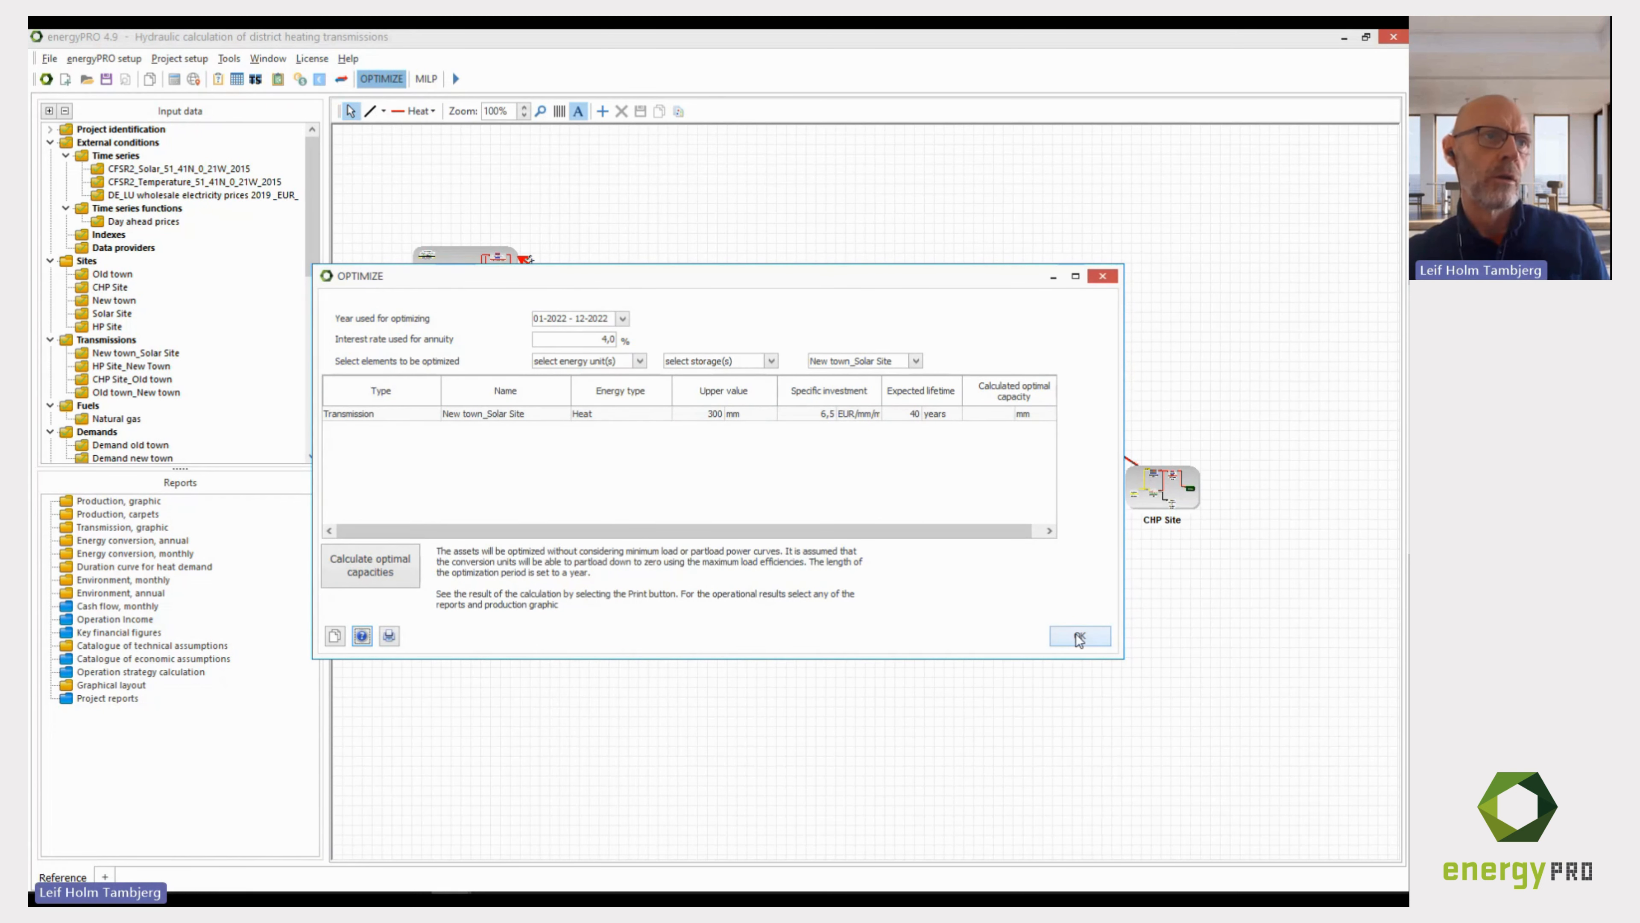
pyautogui.click(1078, 637)
# Inspect the pipe parameters and constraints of the transmission between Solar Site and New town without changing them.
pyautogui.click(613, 330)
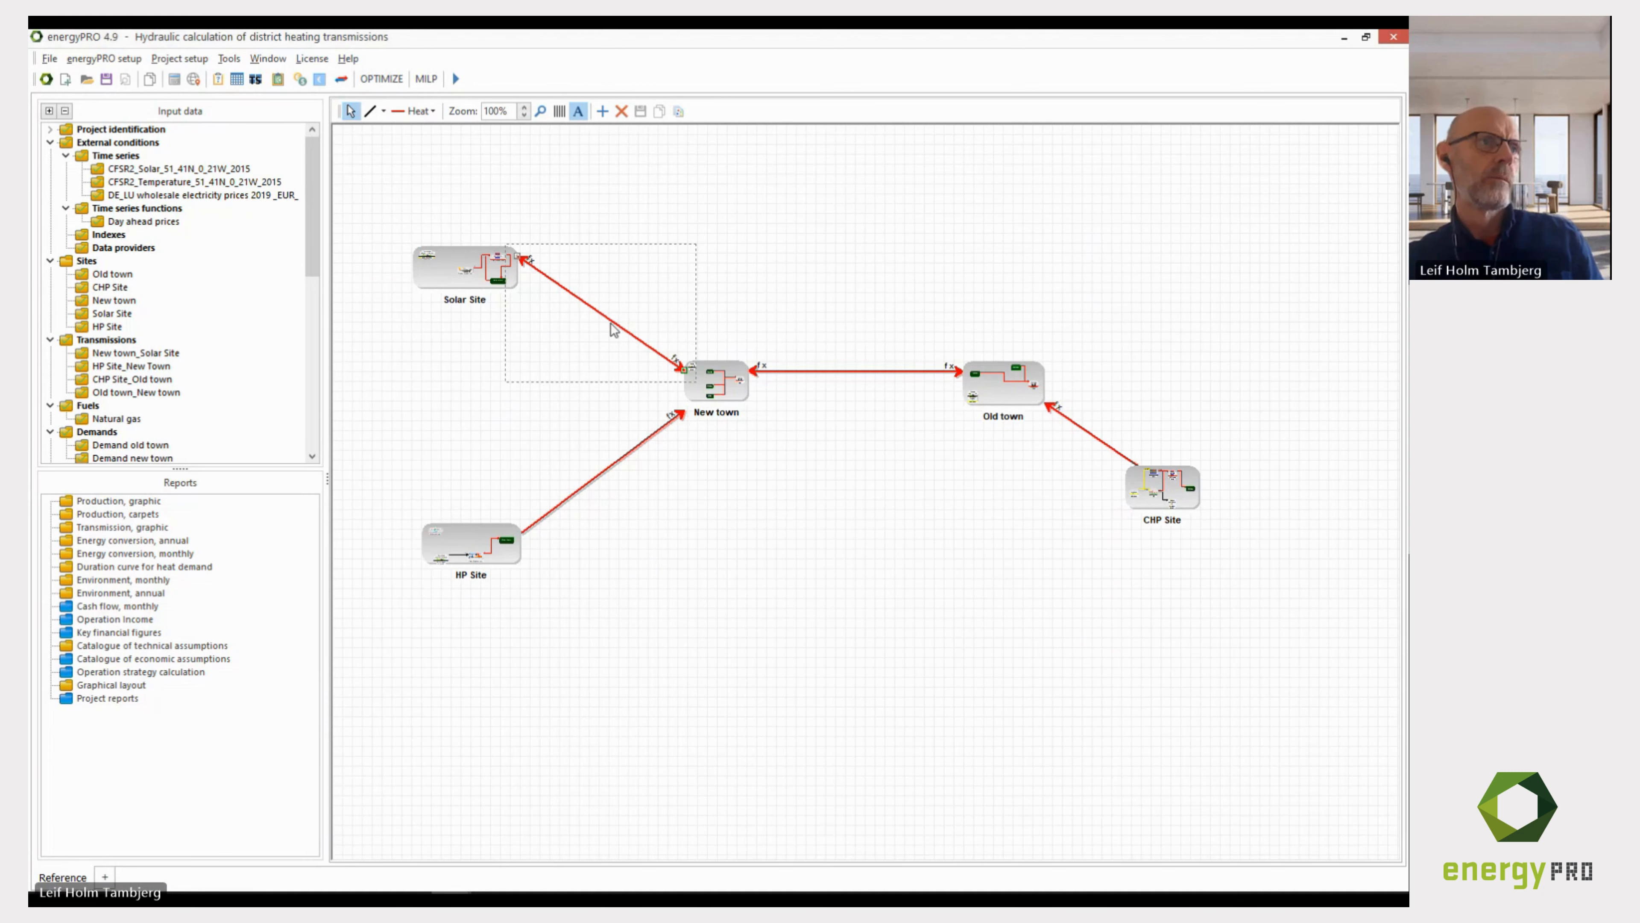
pyautogui.doubleClick(613, 330)
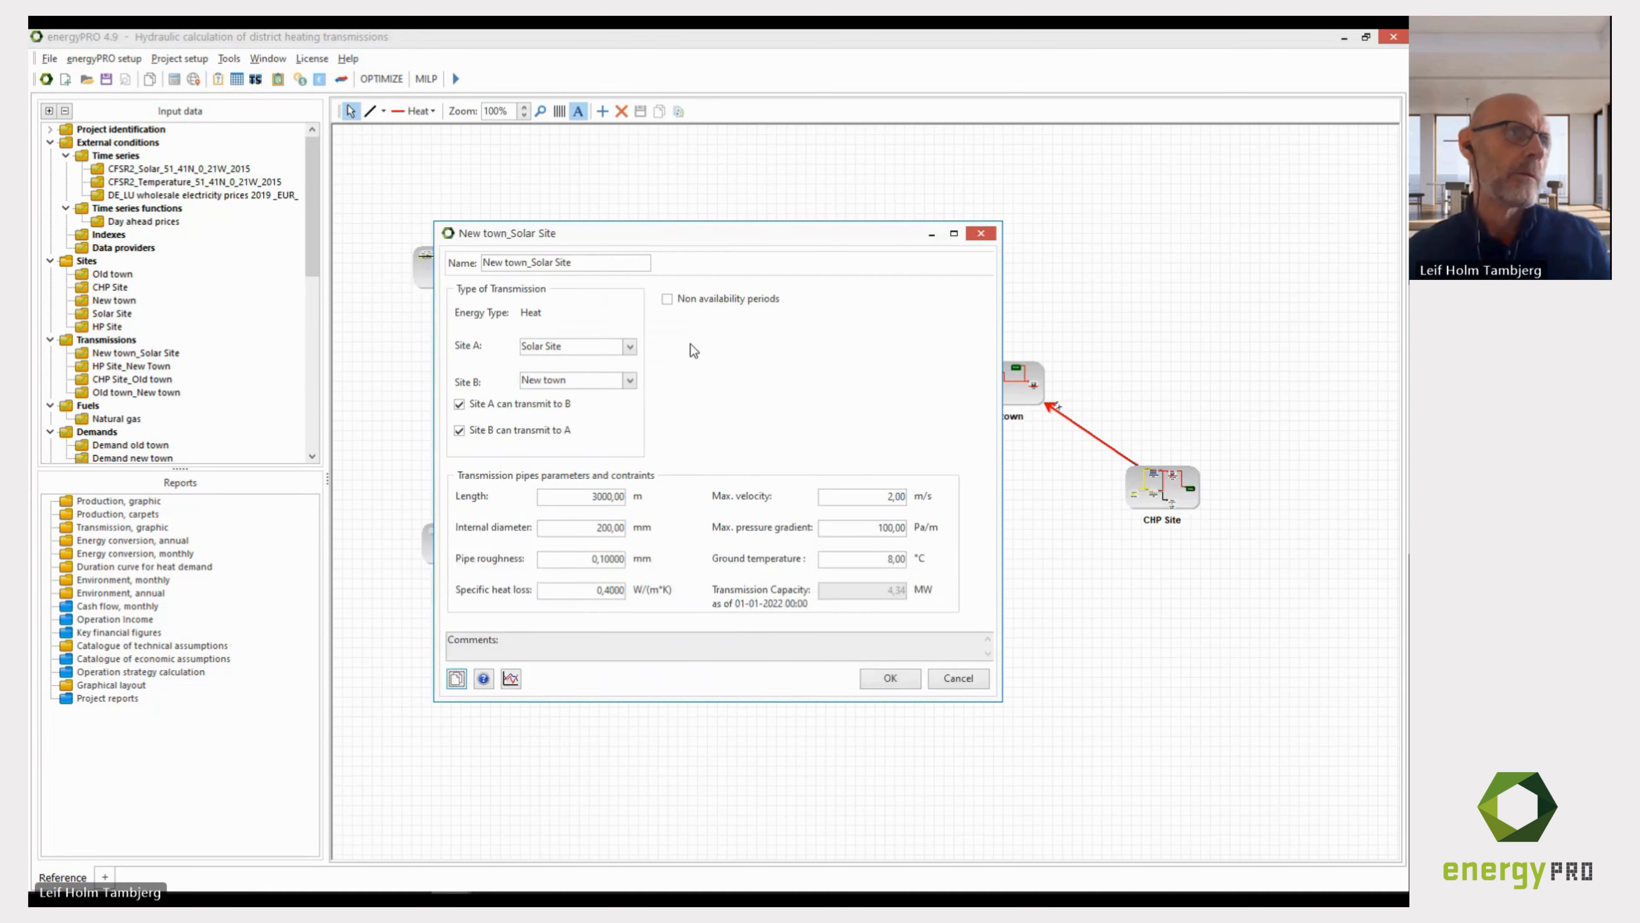
pyautogui.moveTo(724, 240); pyautogui.dragTo(829, 202)
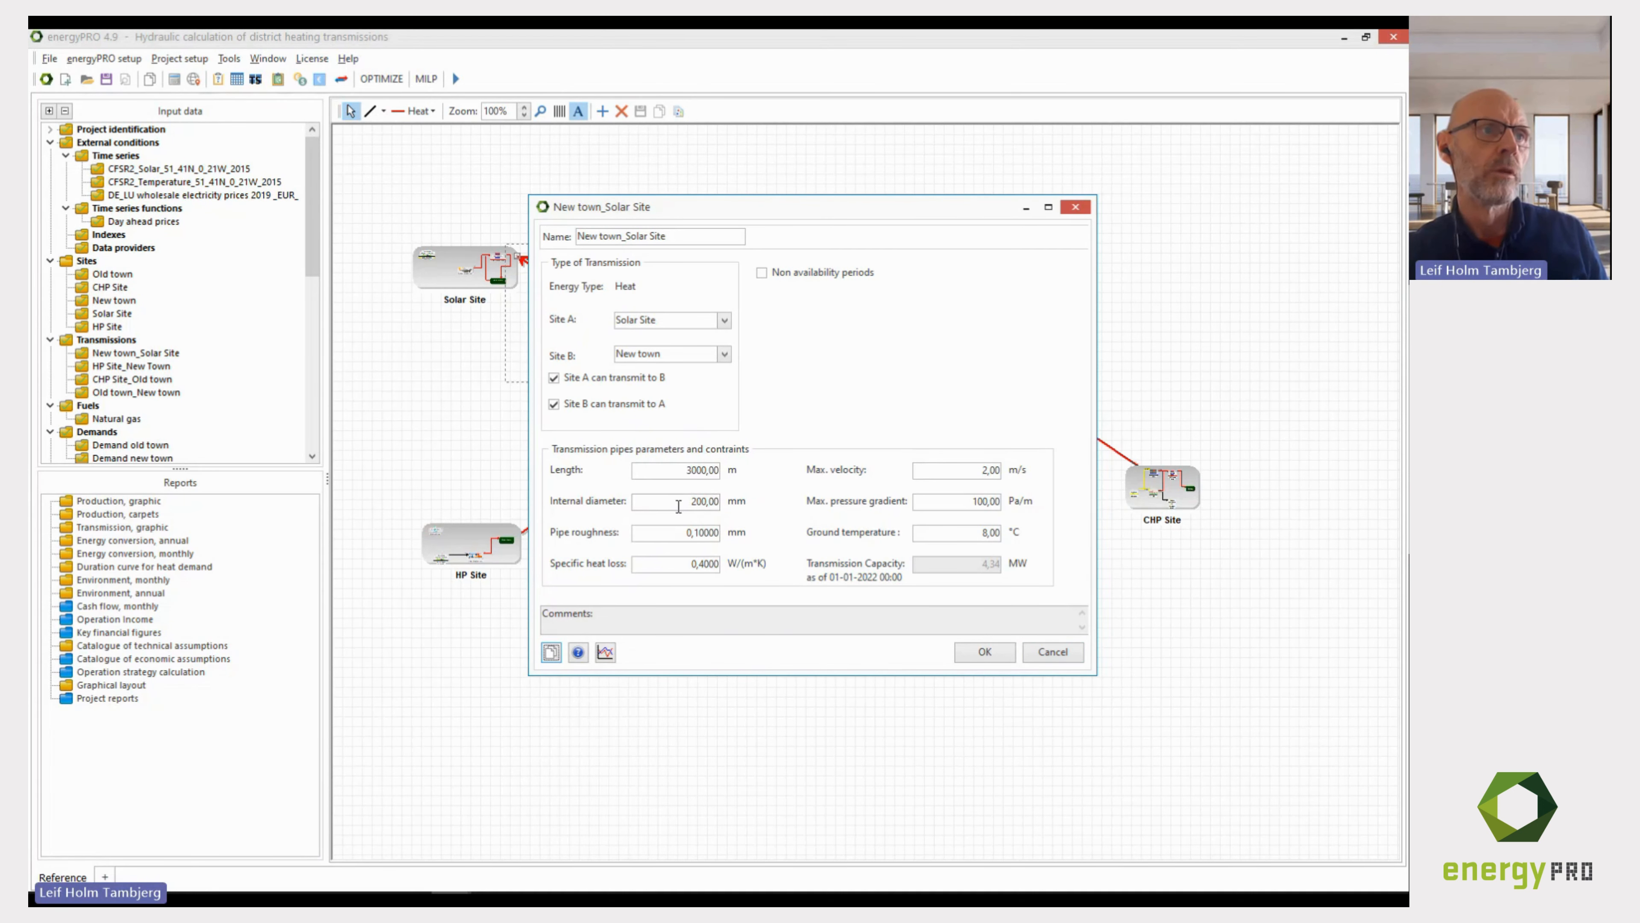
pyautogui.click(1039, 653)
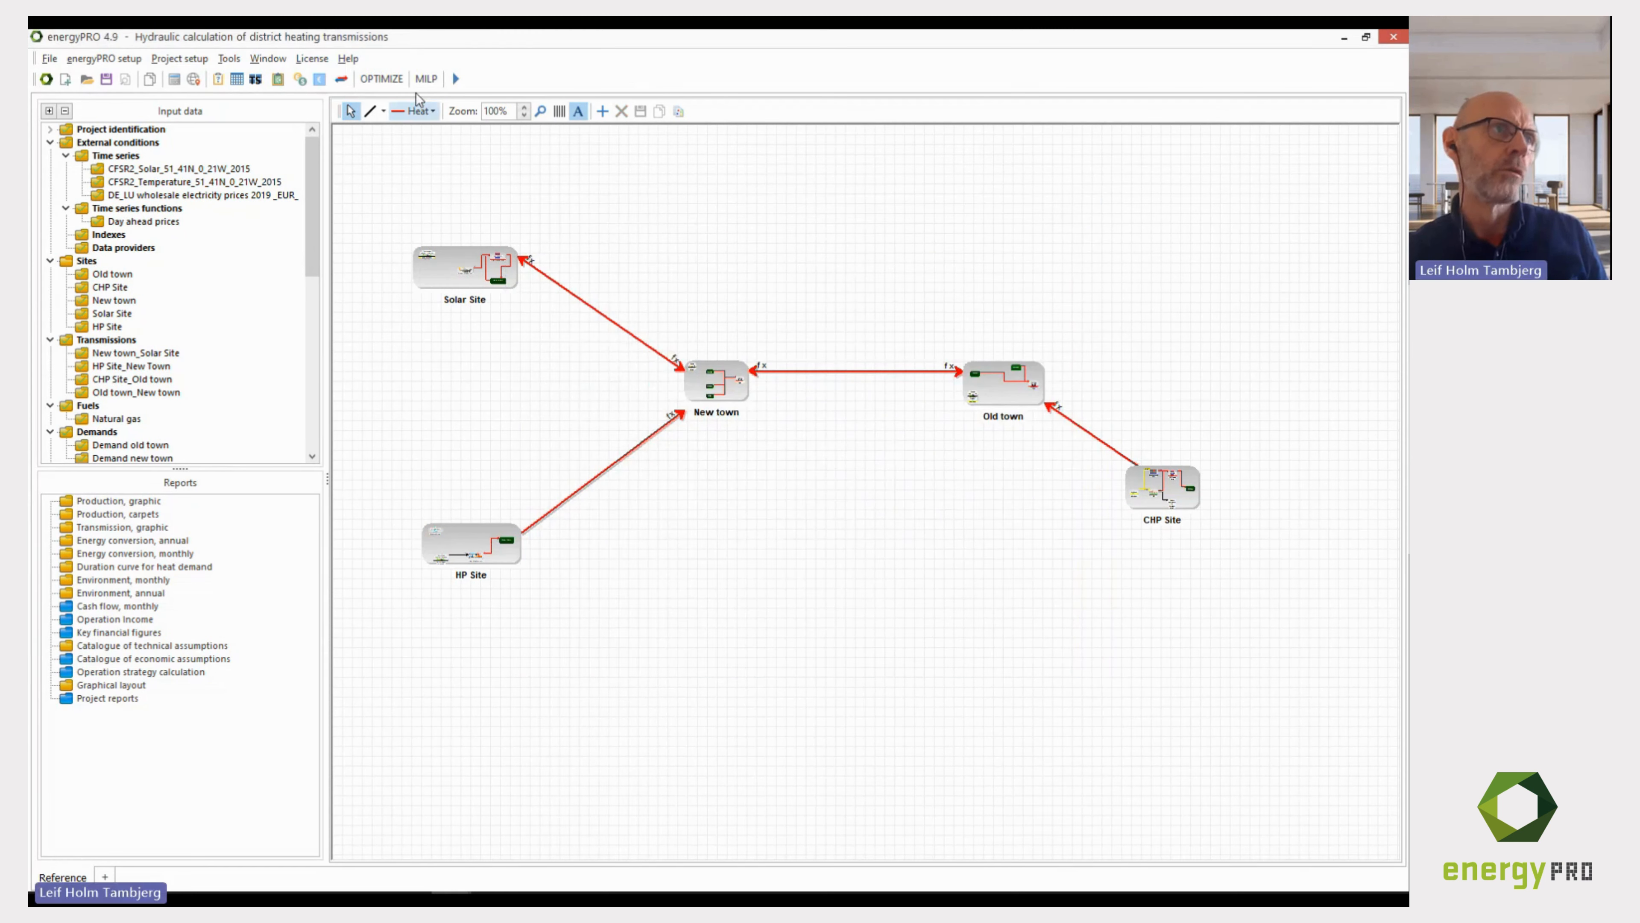
# Run OPTIMIZE to calculate the optimal pipe size for the New town_Solar Site transmission, with the specific investment column widened.
pyautogui.click(381, 79)
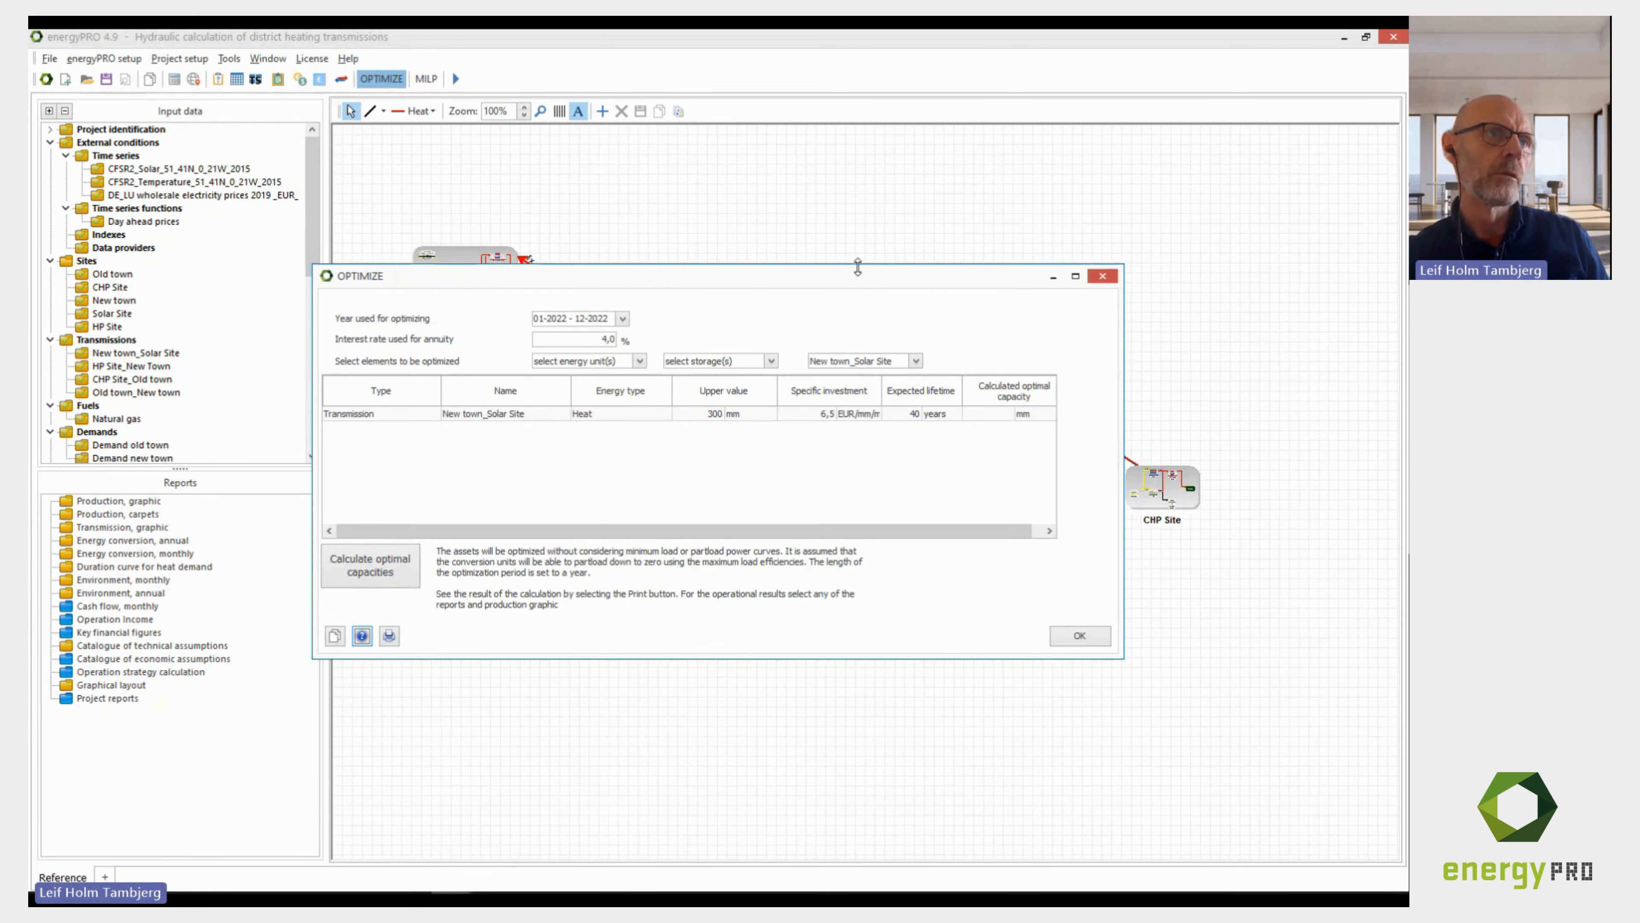
pyautogui.moveTo(859, 280); pyautogui.dragTo(859, 345)
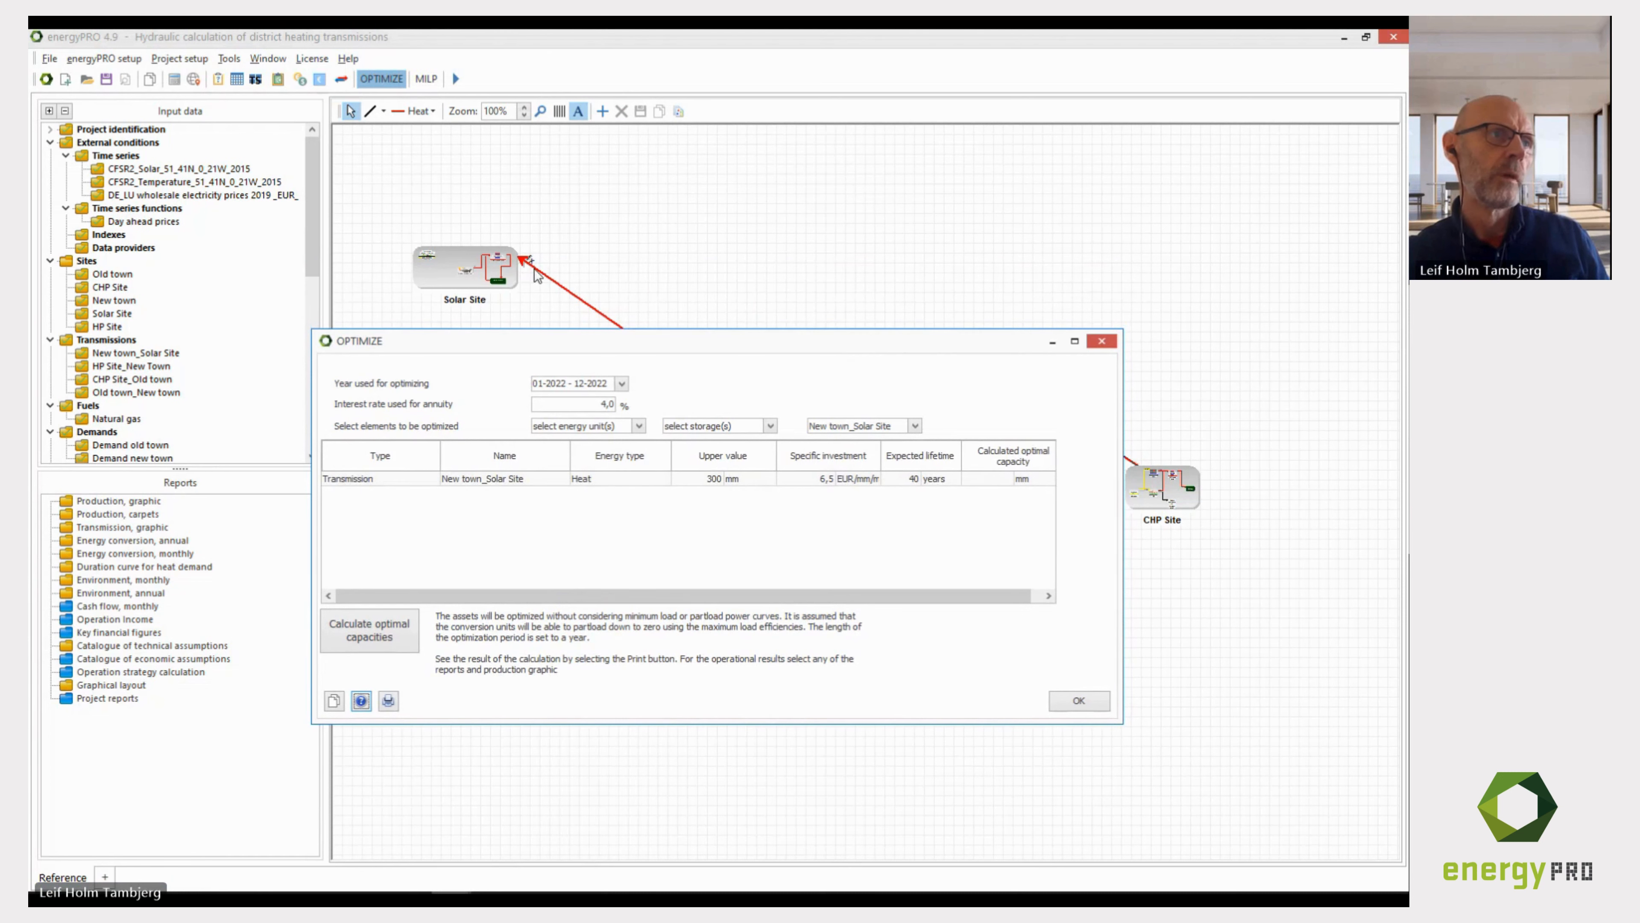
pyautogui.moveTo(699, 347); pyautogui.dragTo(706, 315)
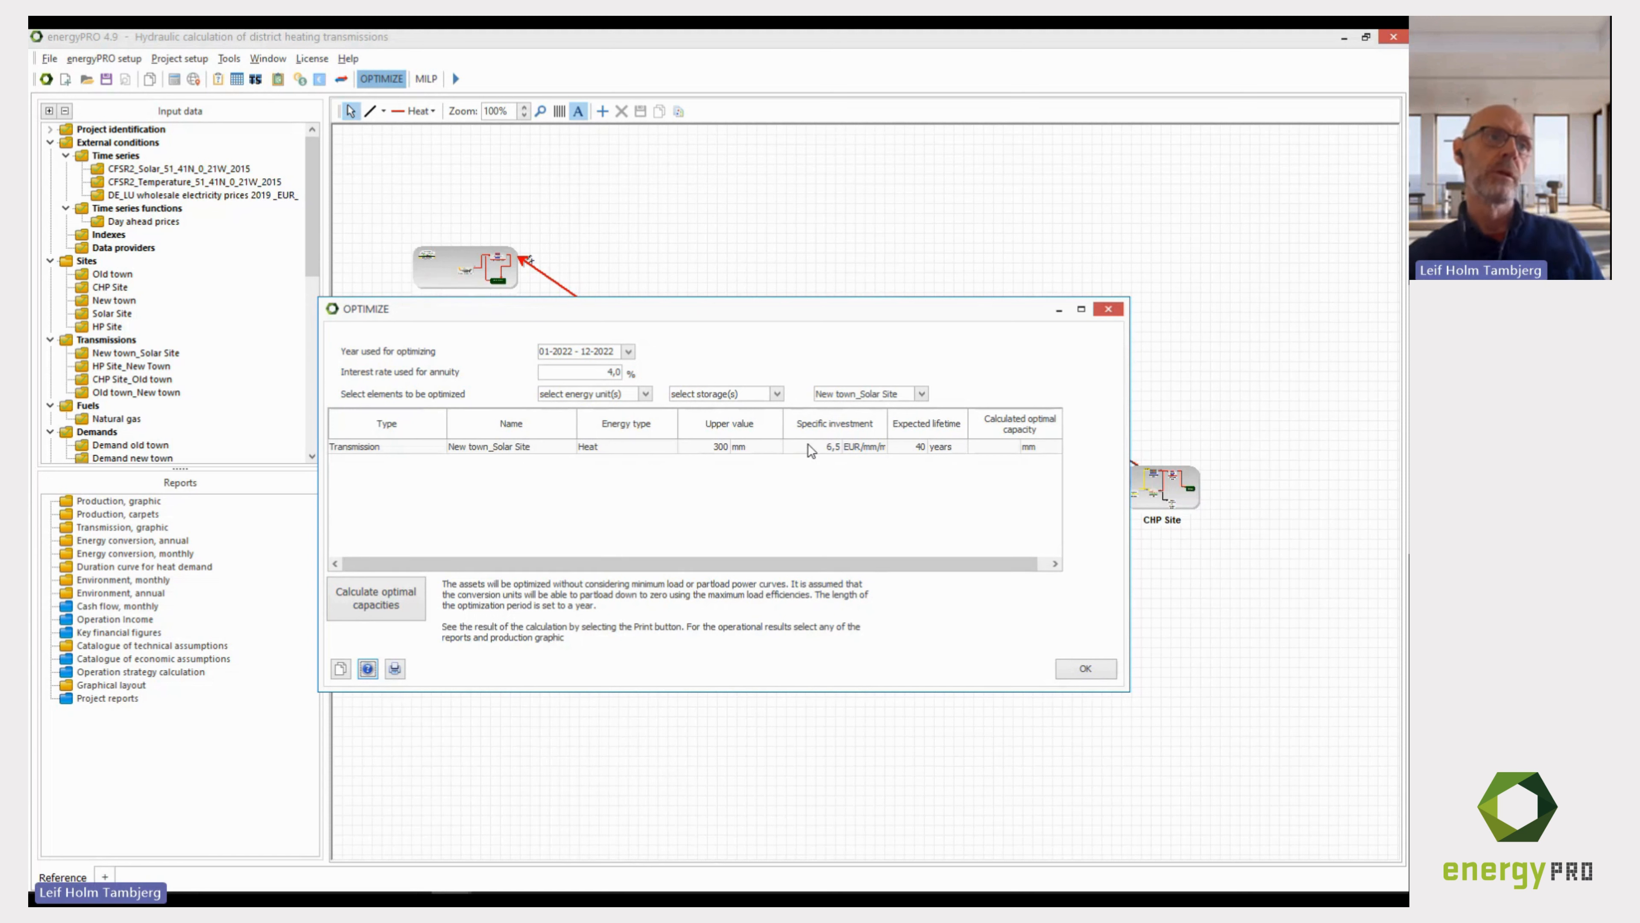
pyautogui.moveTo(886, 423); pyautogui.dragTo(898, 425)
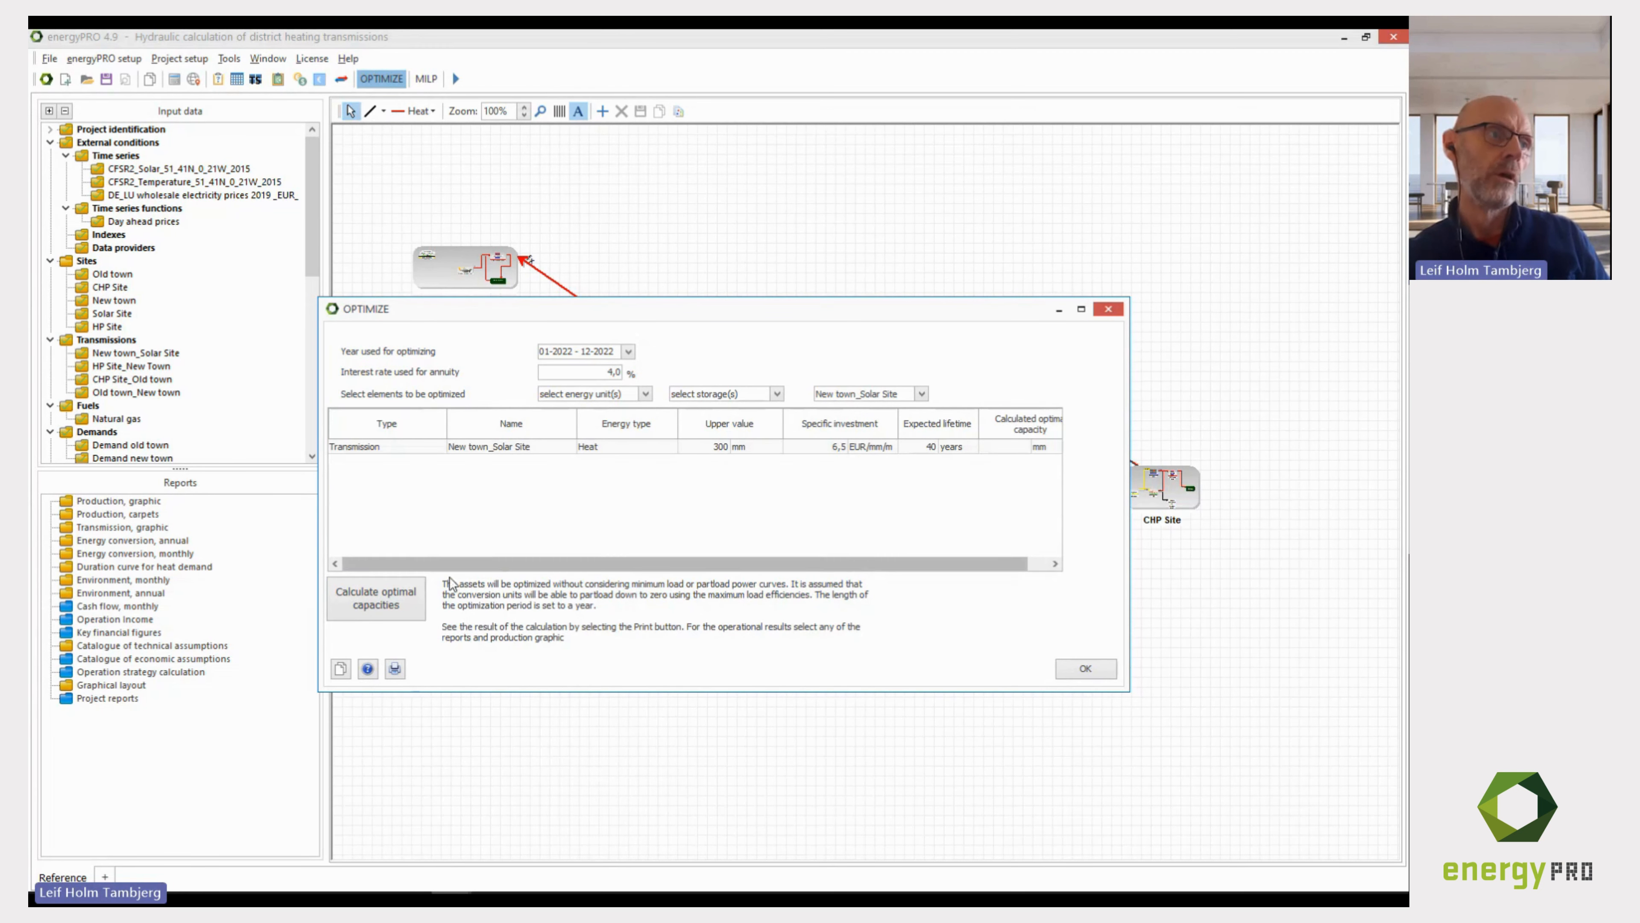
pyautogui.click(372, 604)
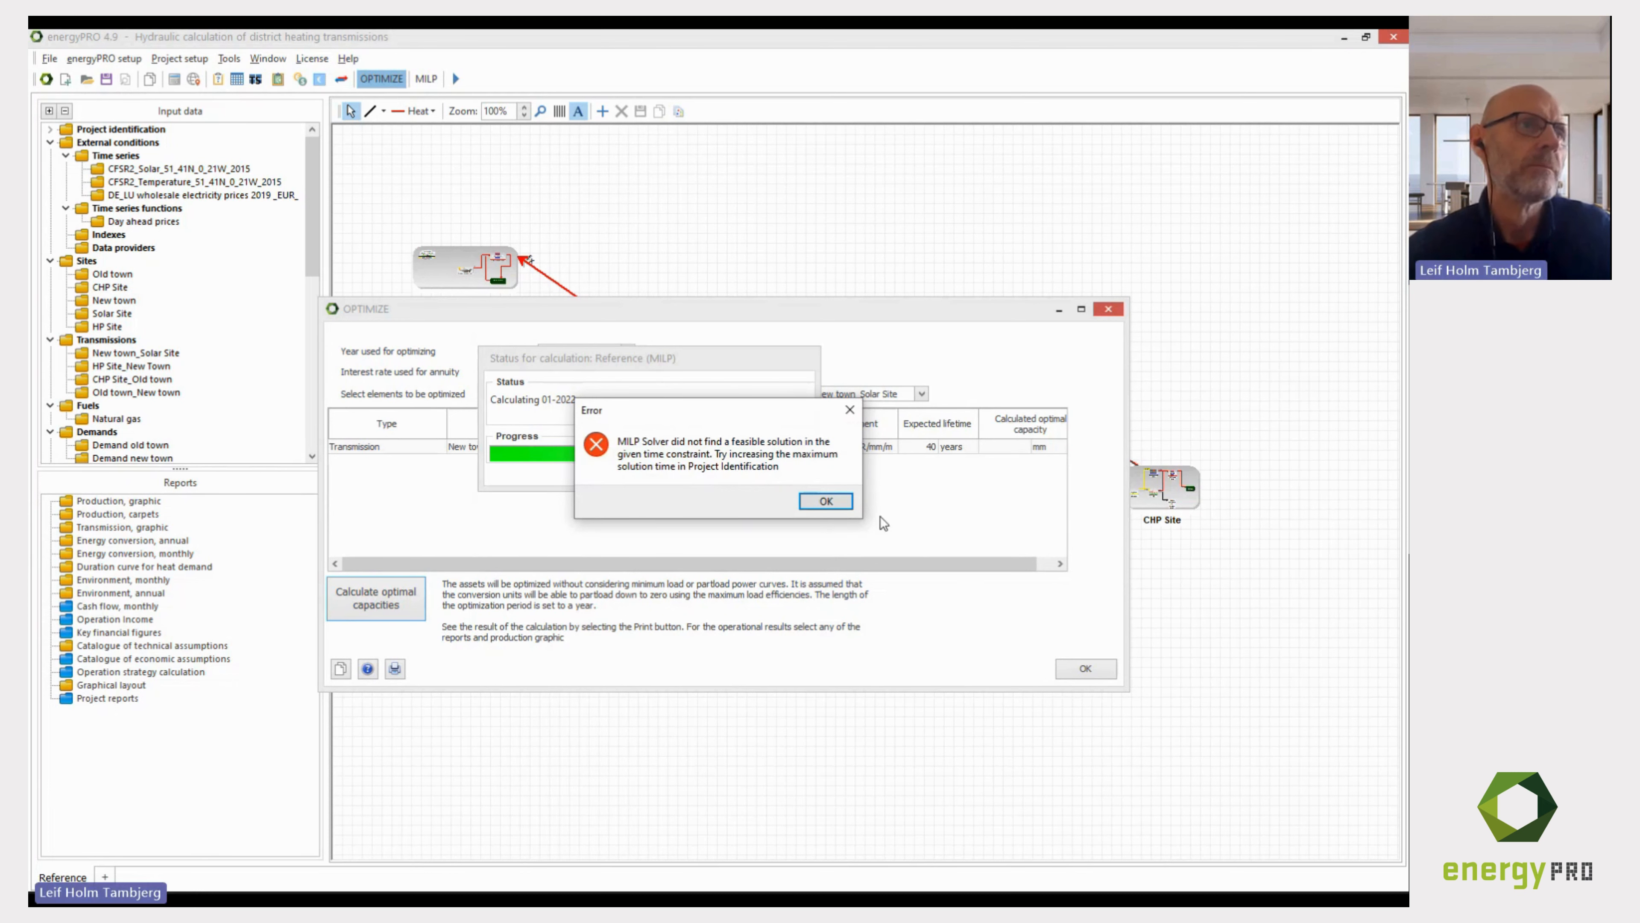
pyautogui.click(820, 501)
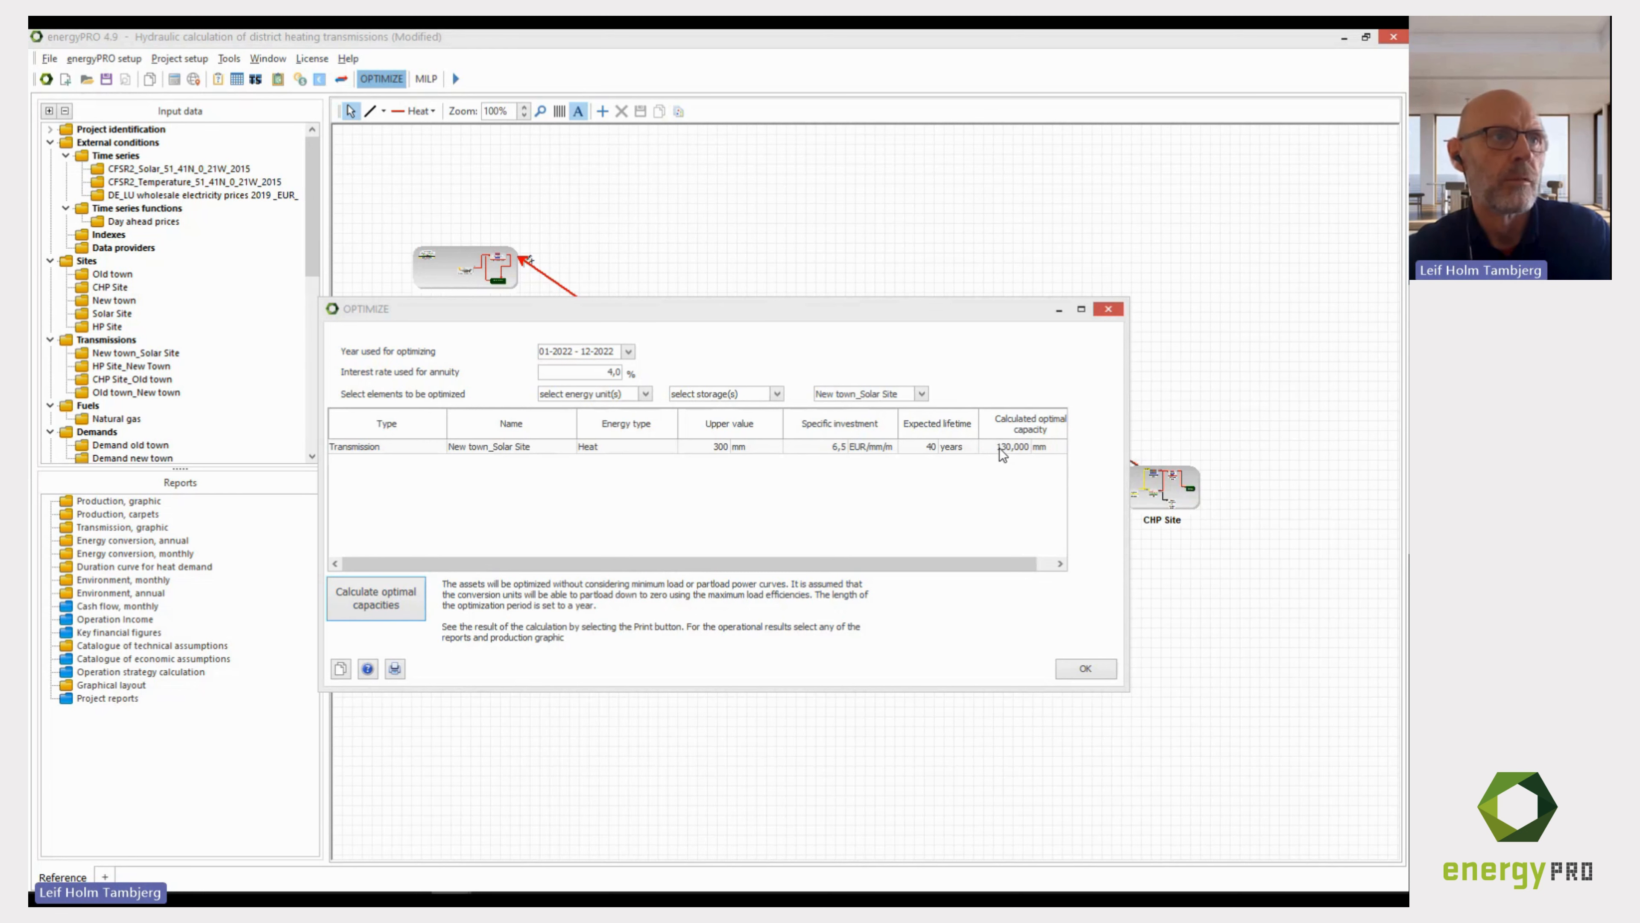
# Switch from the OPTIMIZE results to the presentation and show the Transmissions slide with the capacity and specific cost curves.
pyautogui.moveTo(743, 311); pyautogui.dragTo(783, 327)
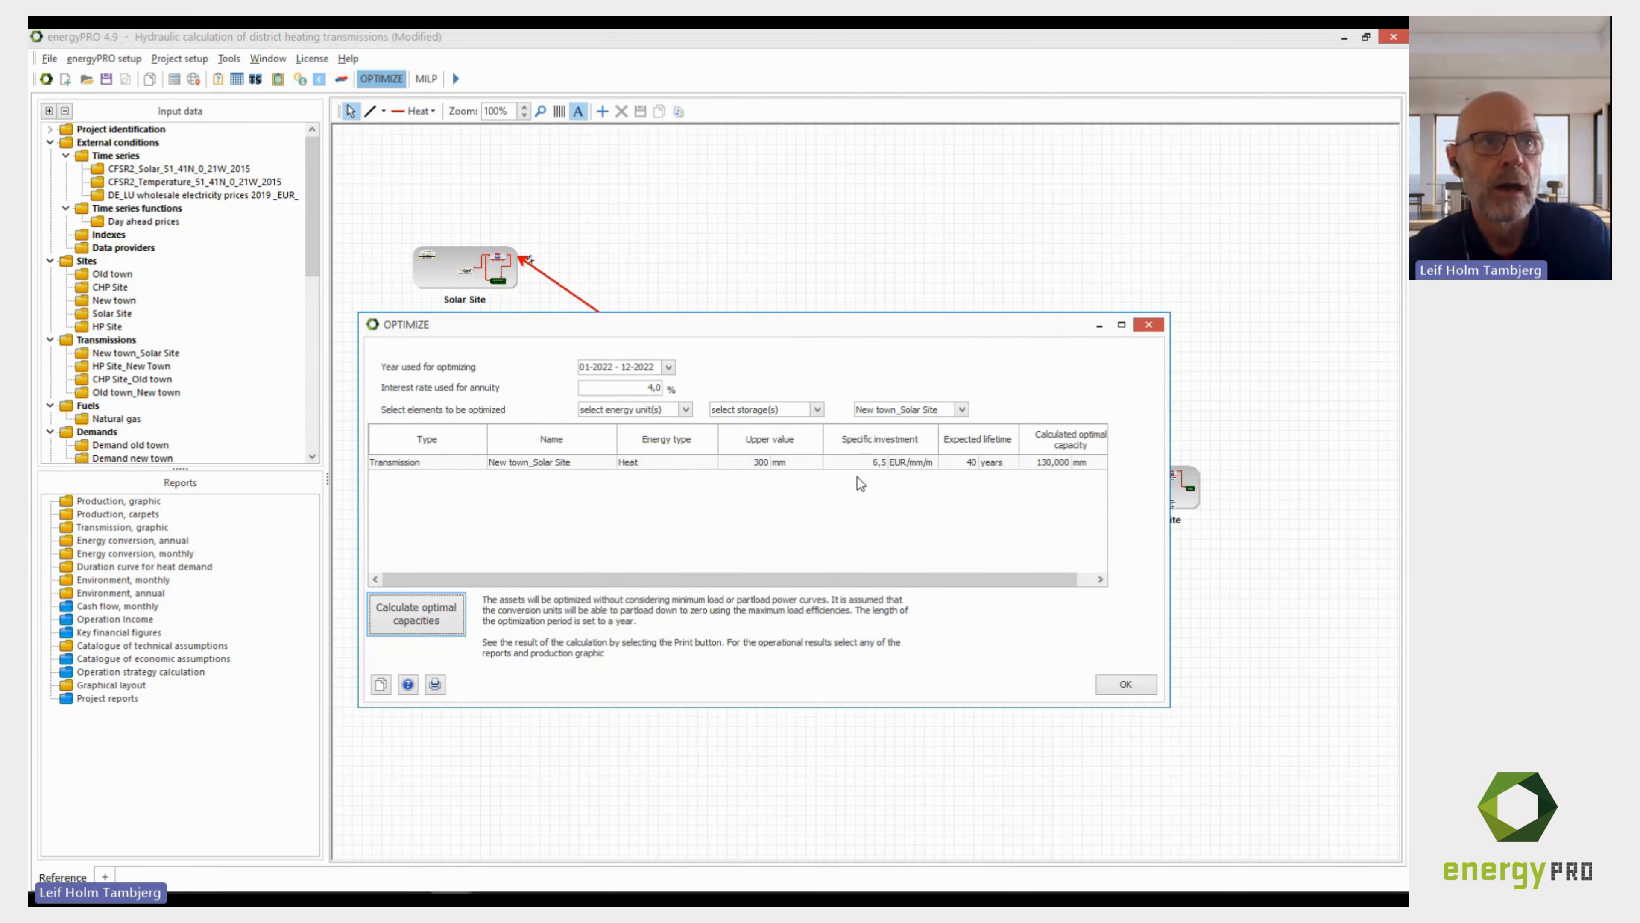
pyautogui.moveTo(815, 326); pyautogui.dragTo(820, 318)
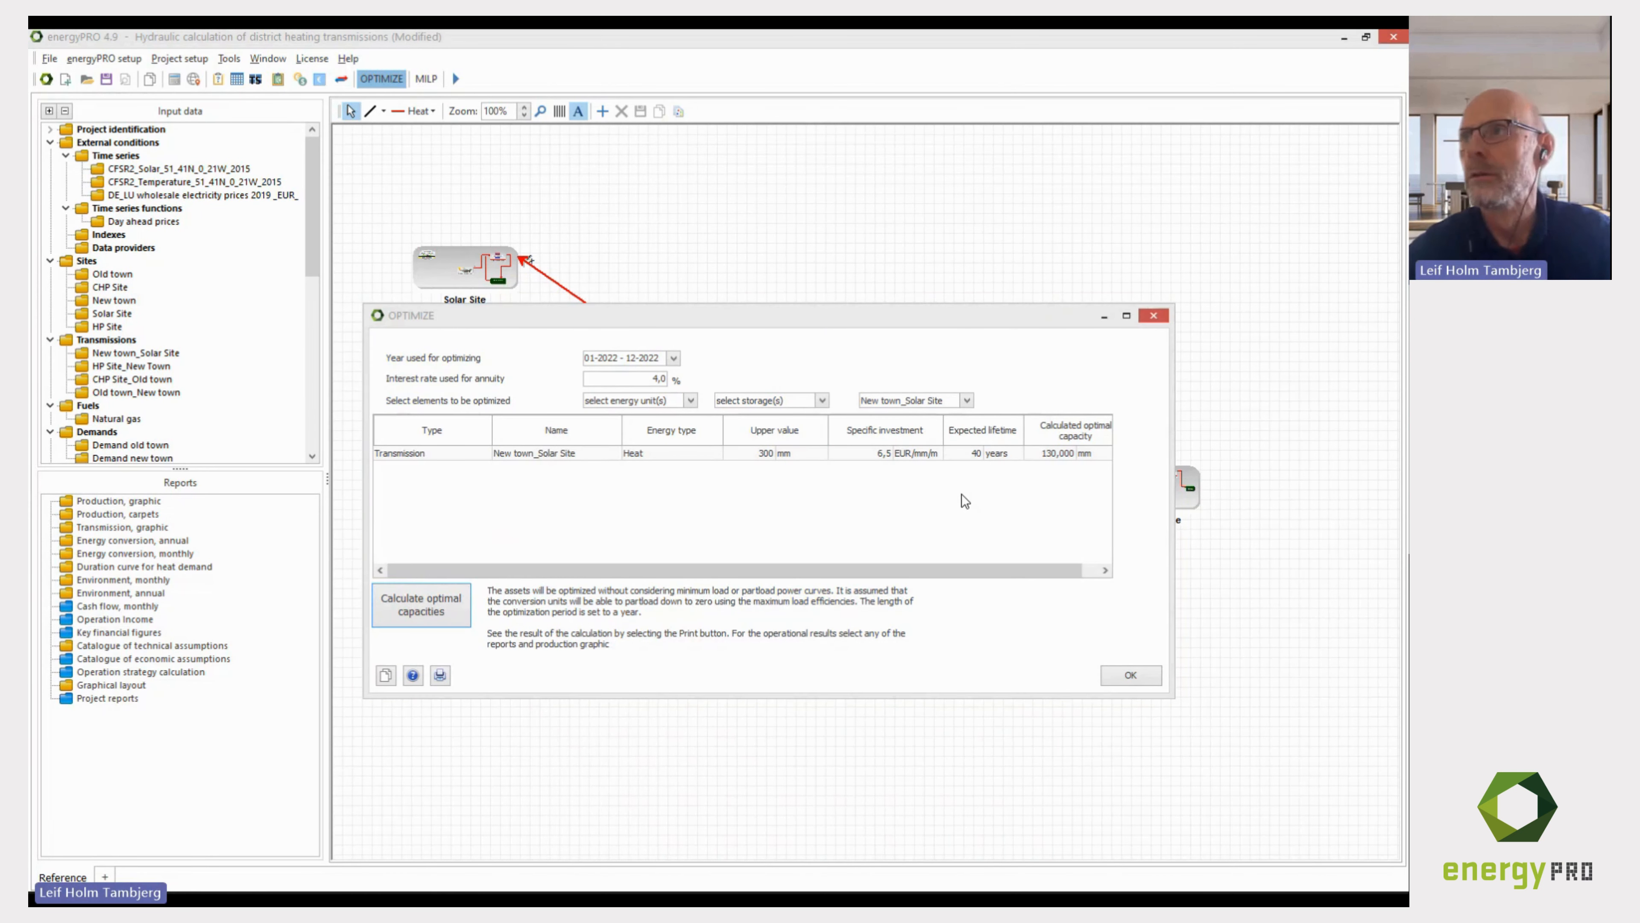
pyautogui.hotkey('alt', 'Tab')
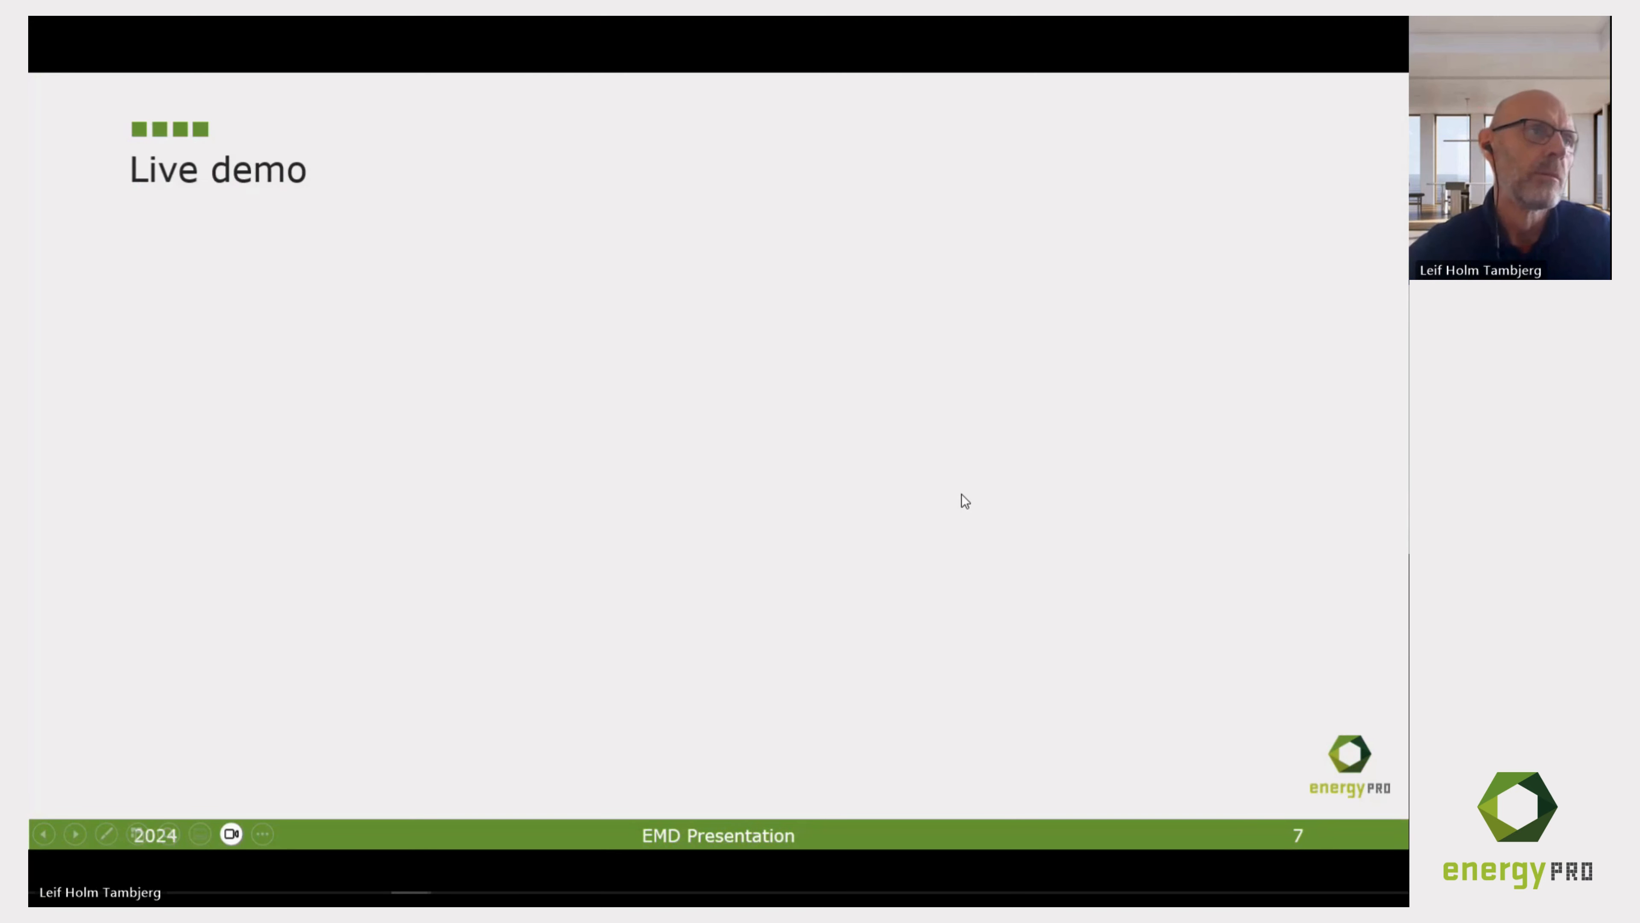
pyautogui.press('Right')
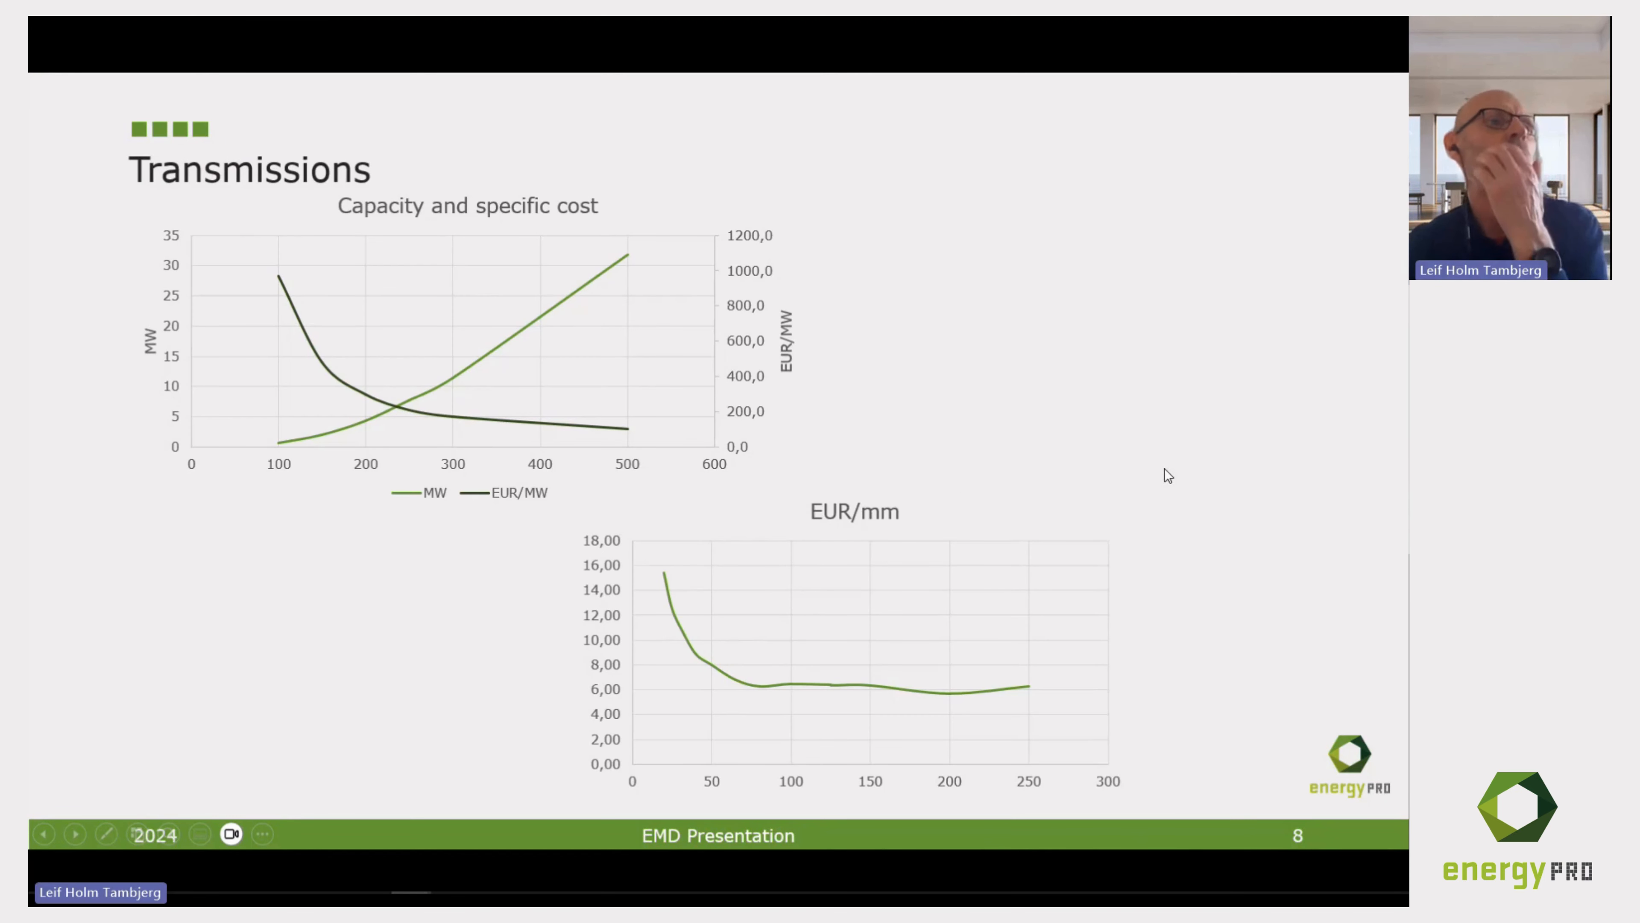
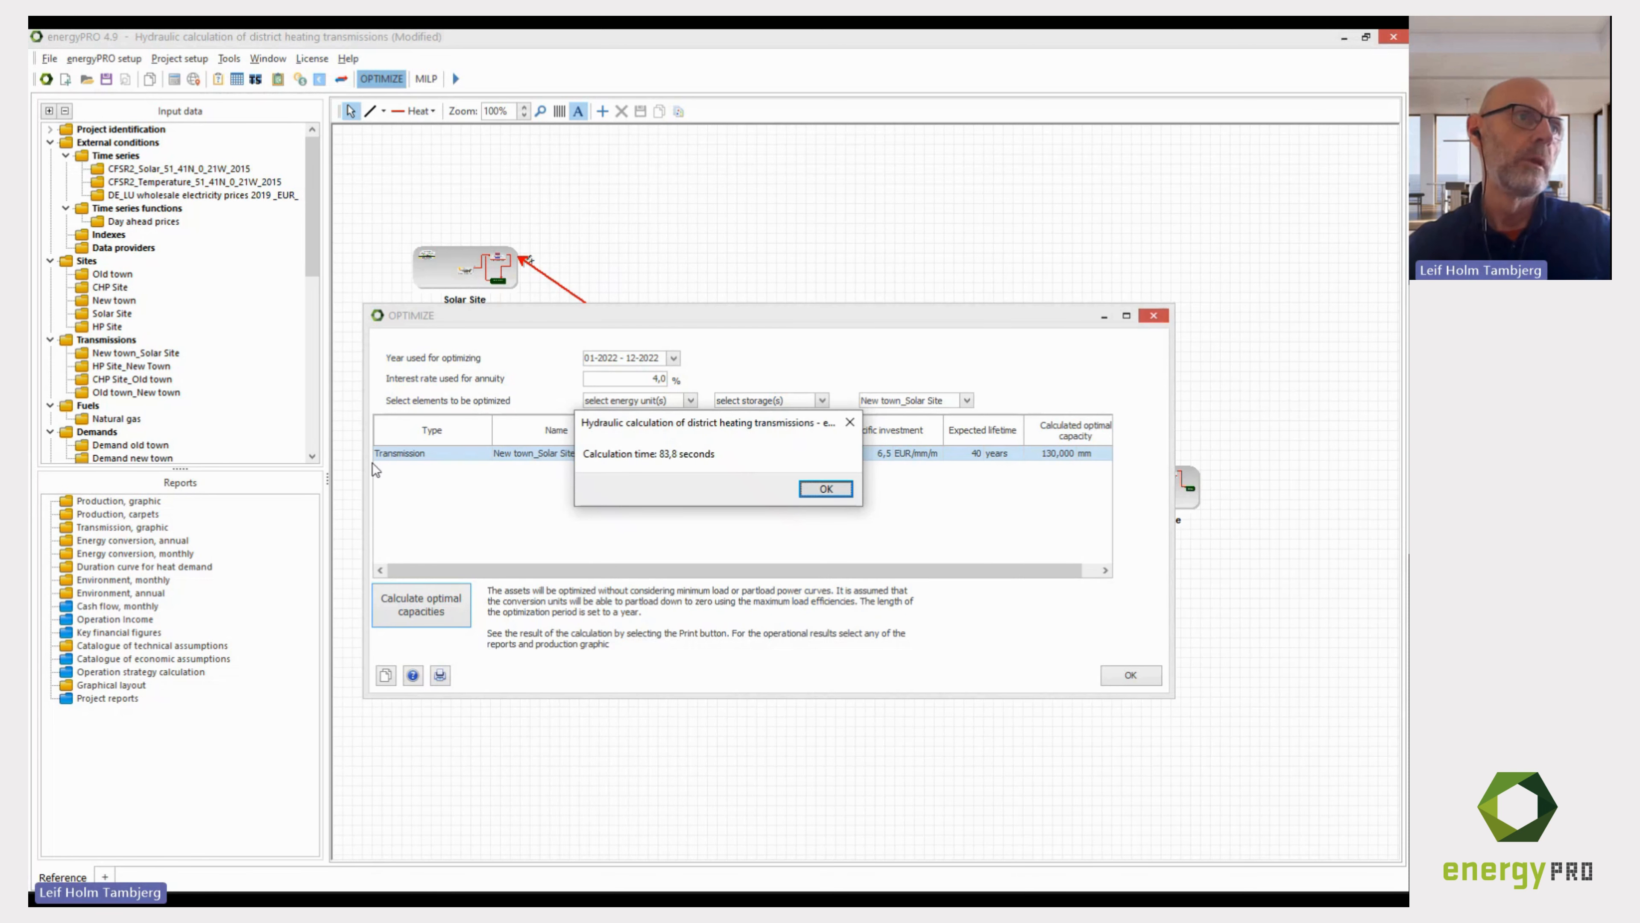
# Accept the finished calculation for the New town_Solar Site transmission and close OPTIMIZE.
pyautogui.click(809, 494)
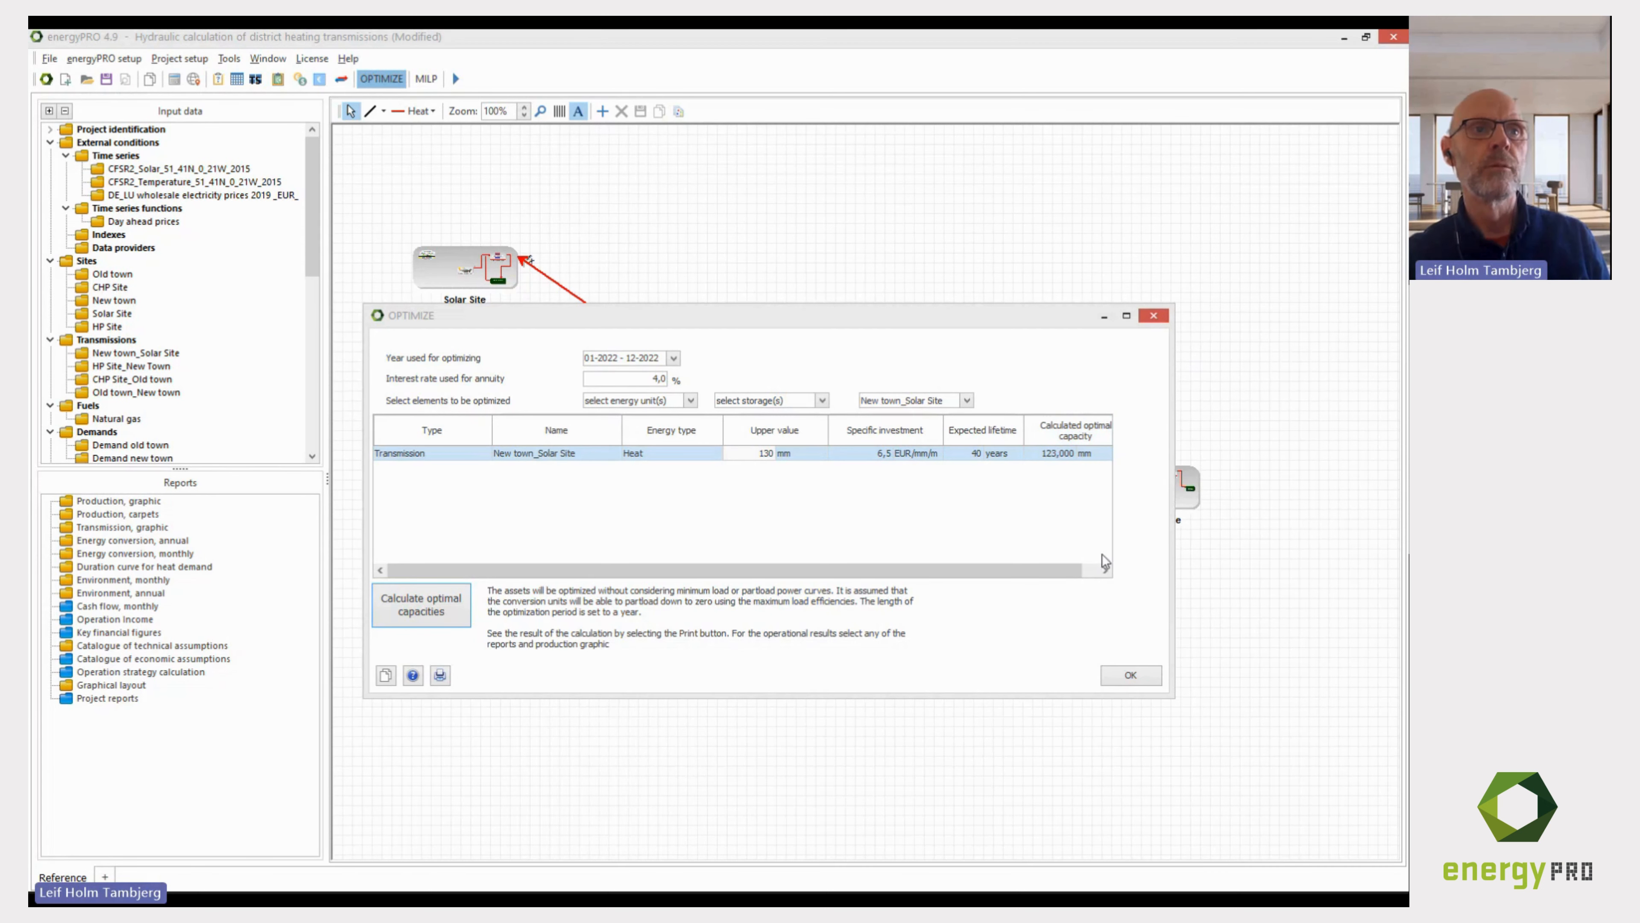
pyautogui.click(1134, 674)
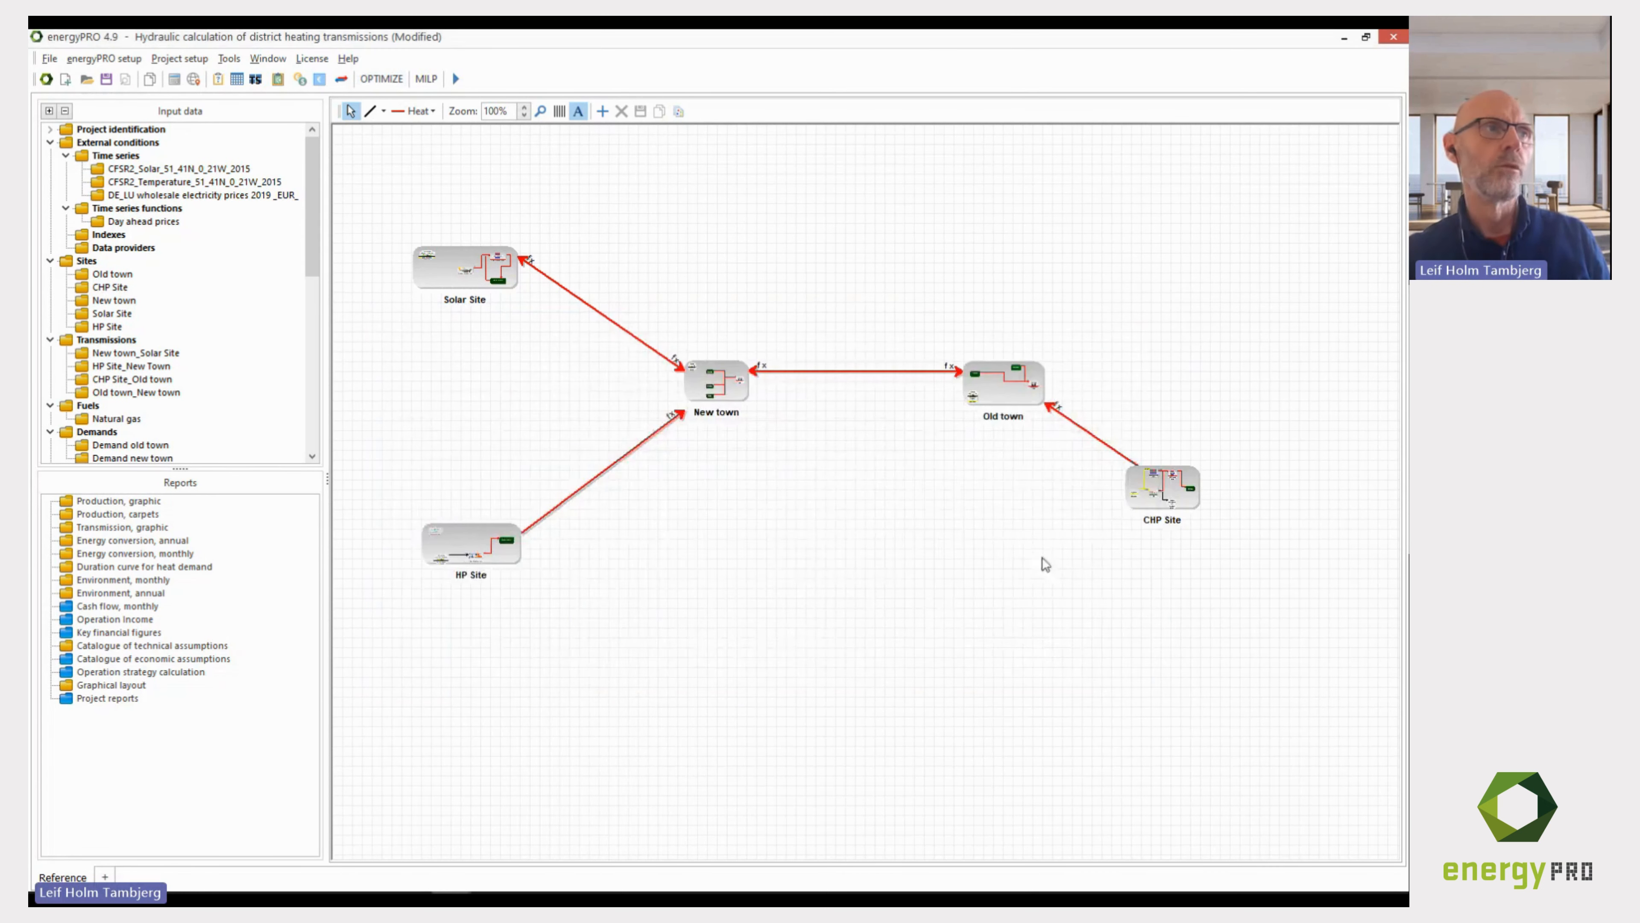
# Try an internal diameter of 123 mm for the transmission between Solar Site and New town, and discard the change.
pyautogui.click(631, 334)
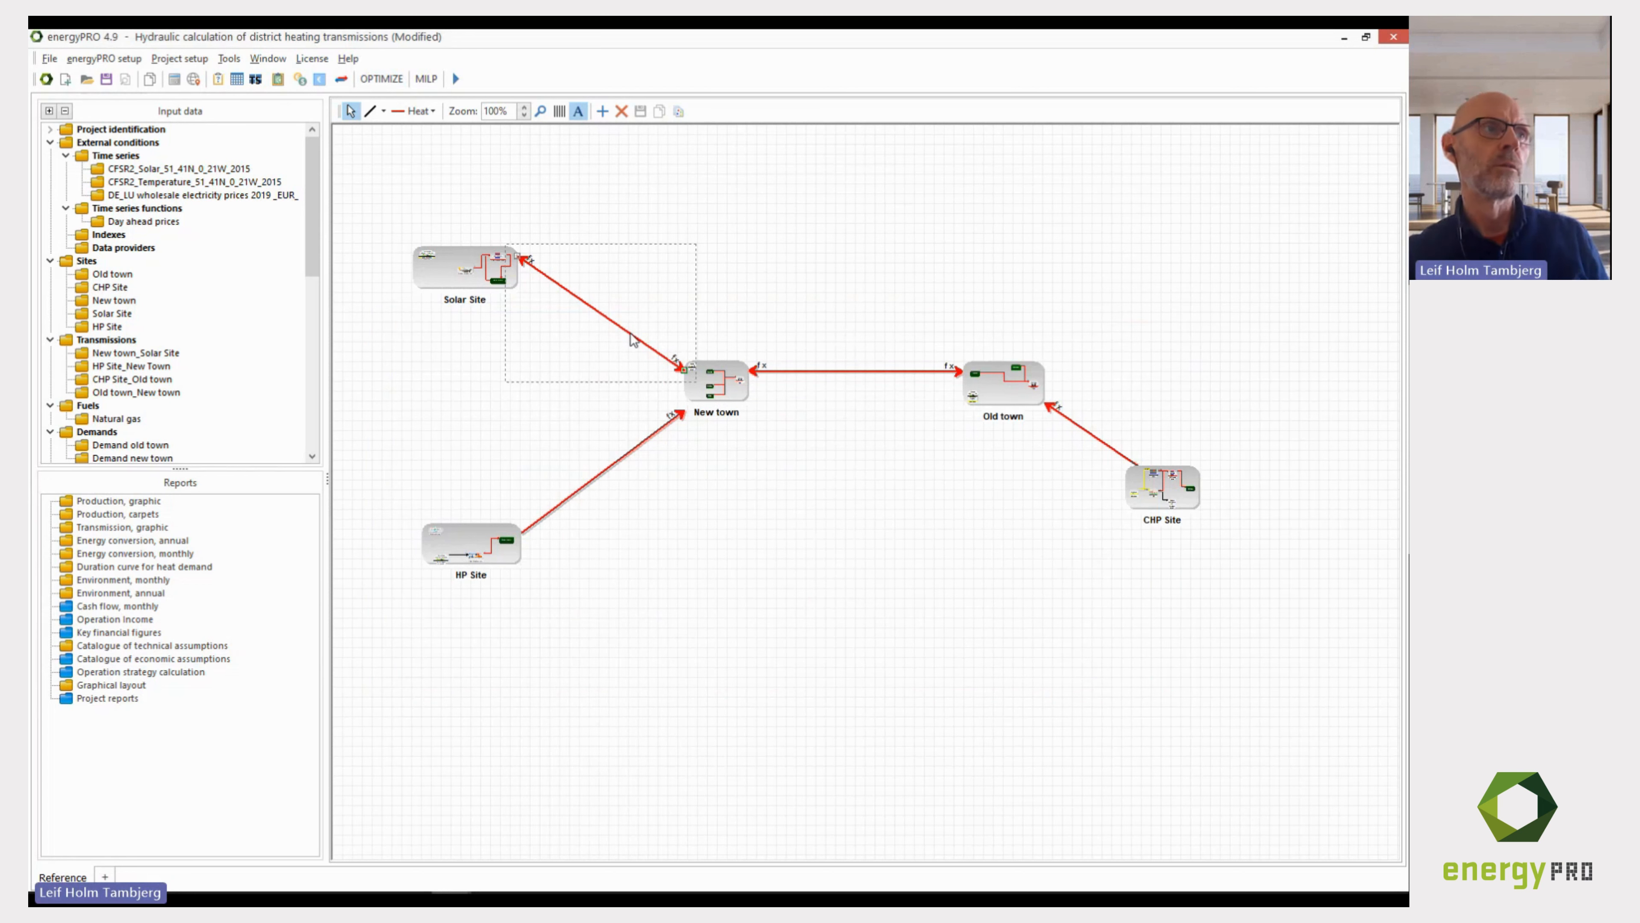
pyautogui.doubleClick(632, 338)
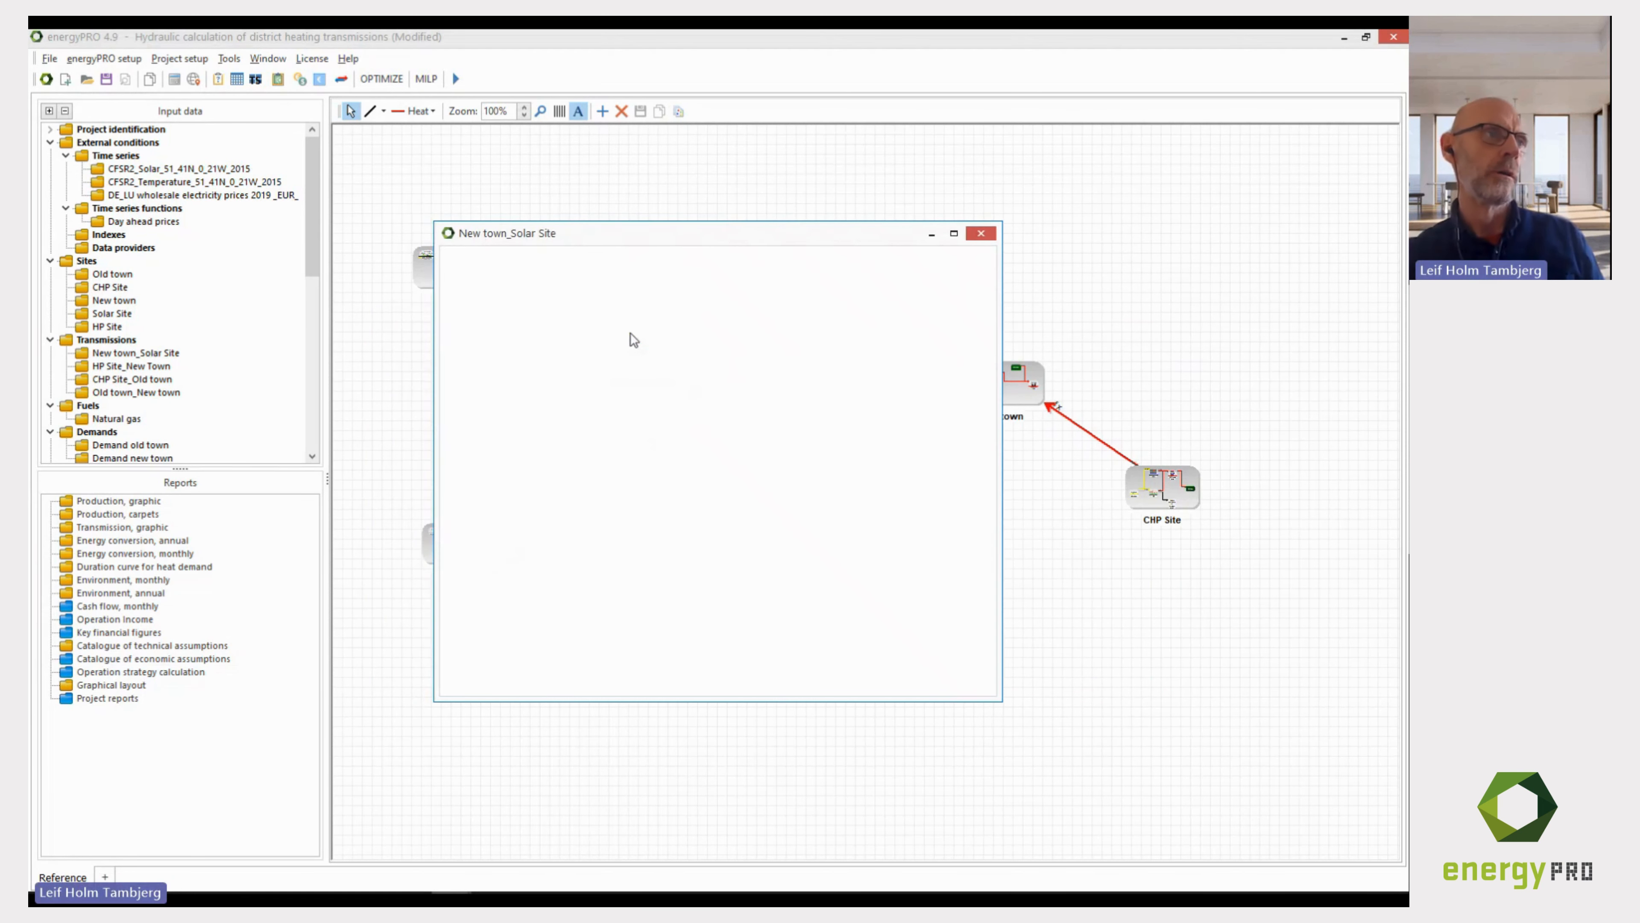
pyautogui.doubleClick(564, 528)
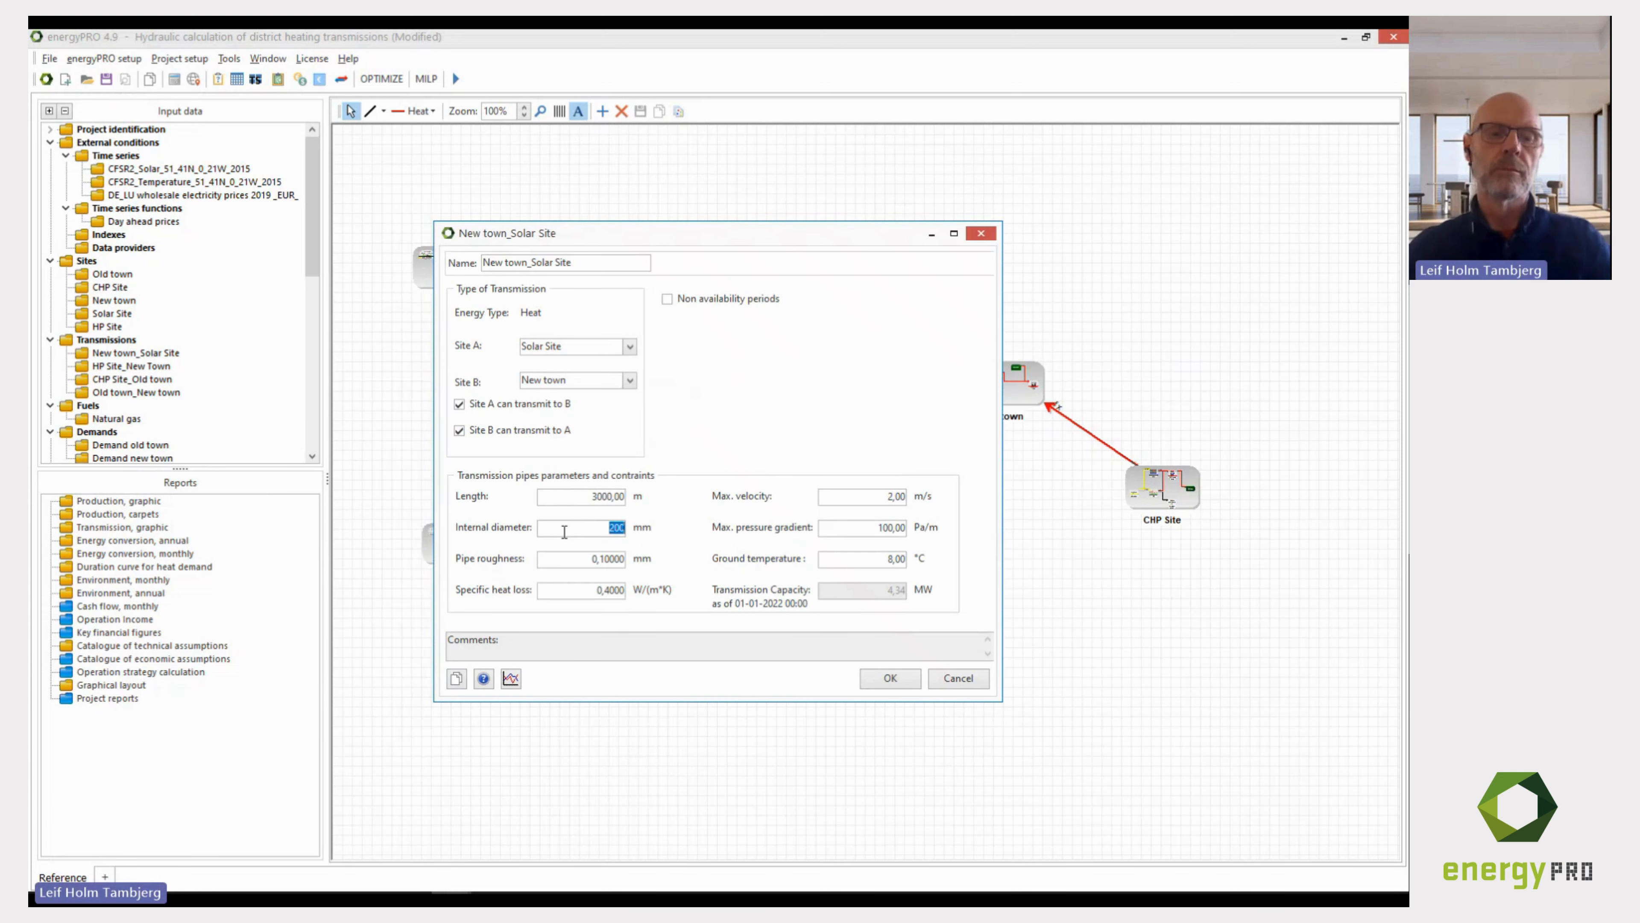
pyautogui.write('123')
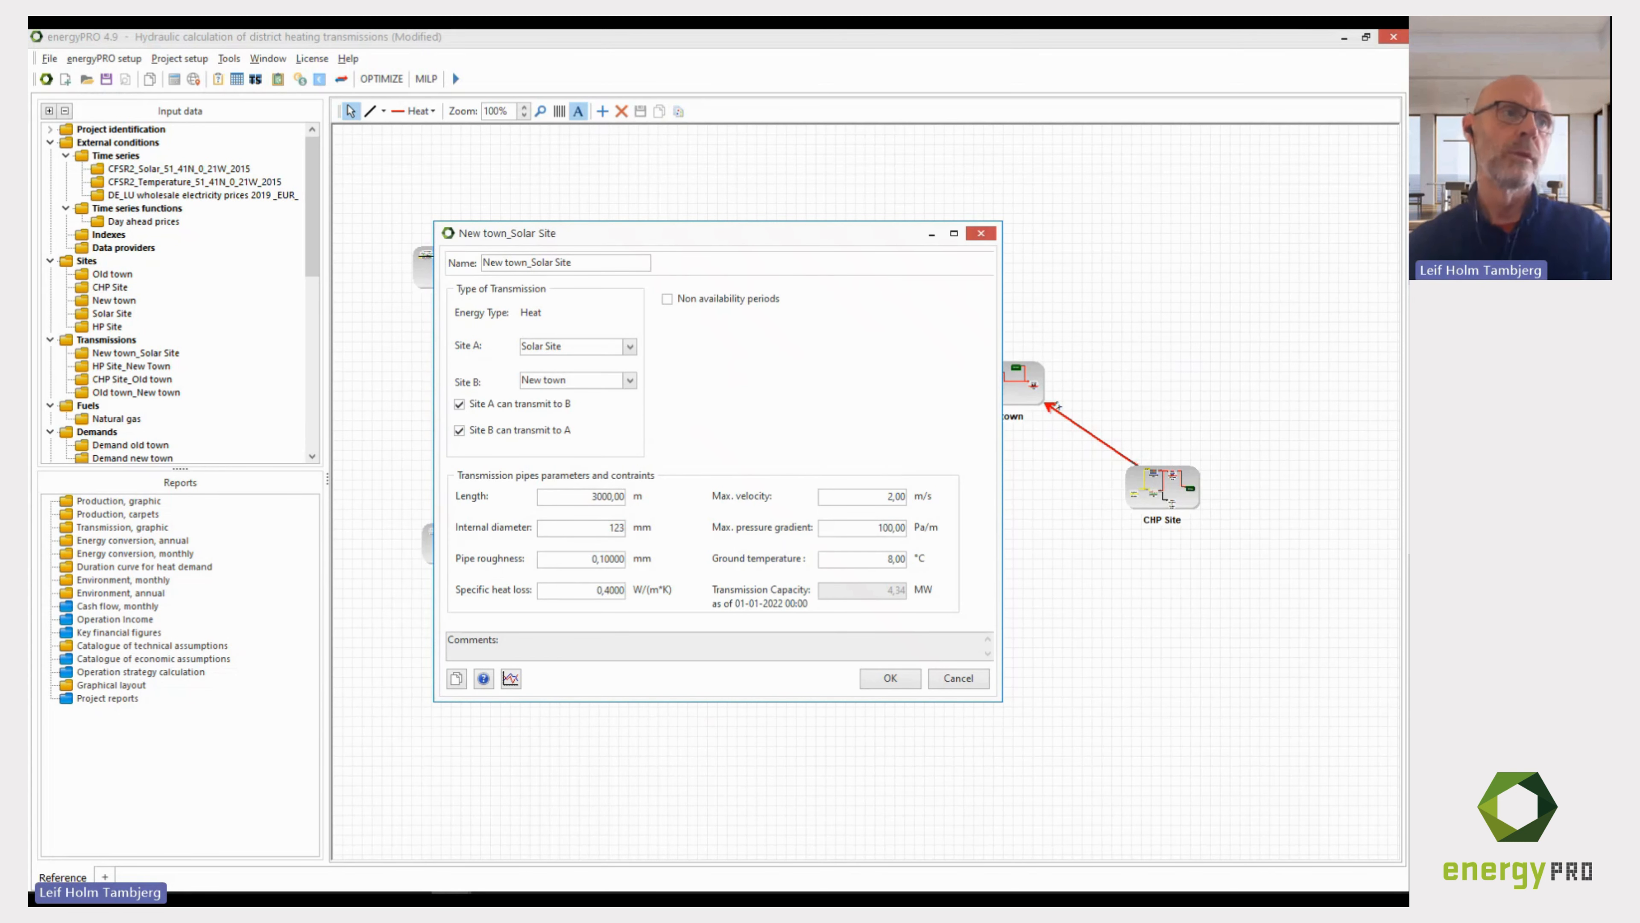
pyautogui.click(958, 679)
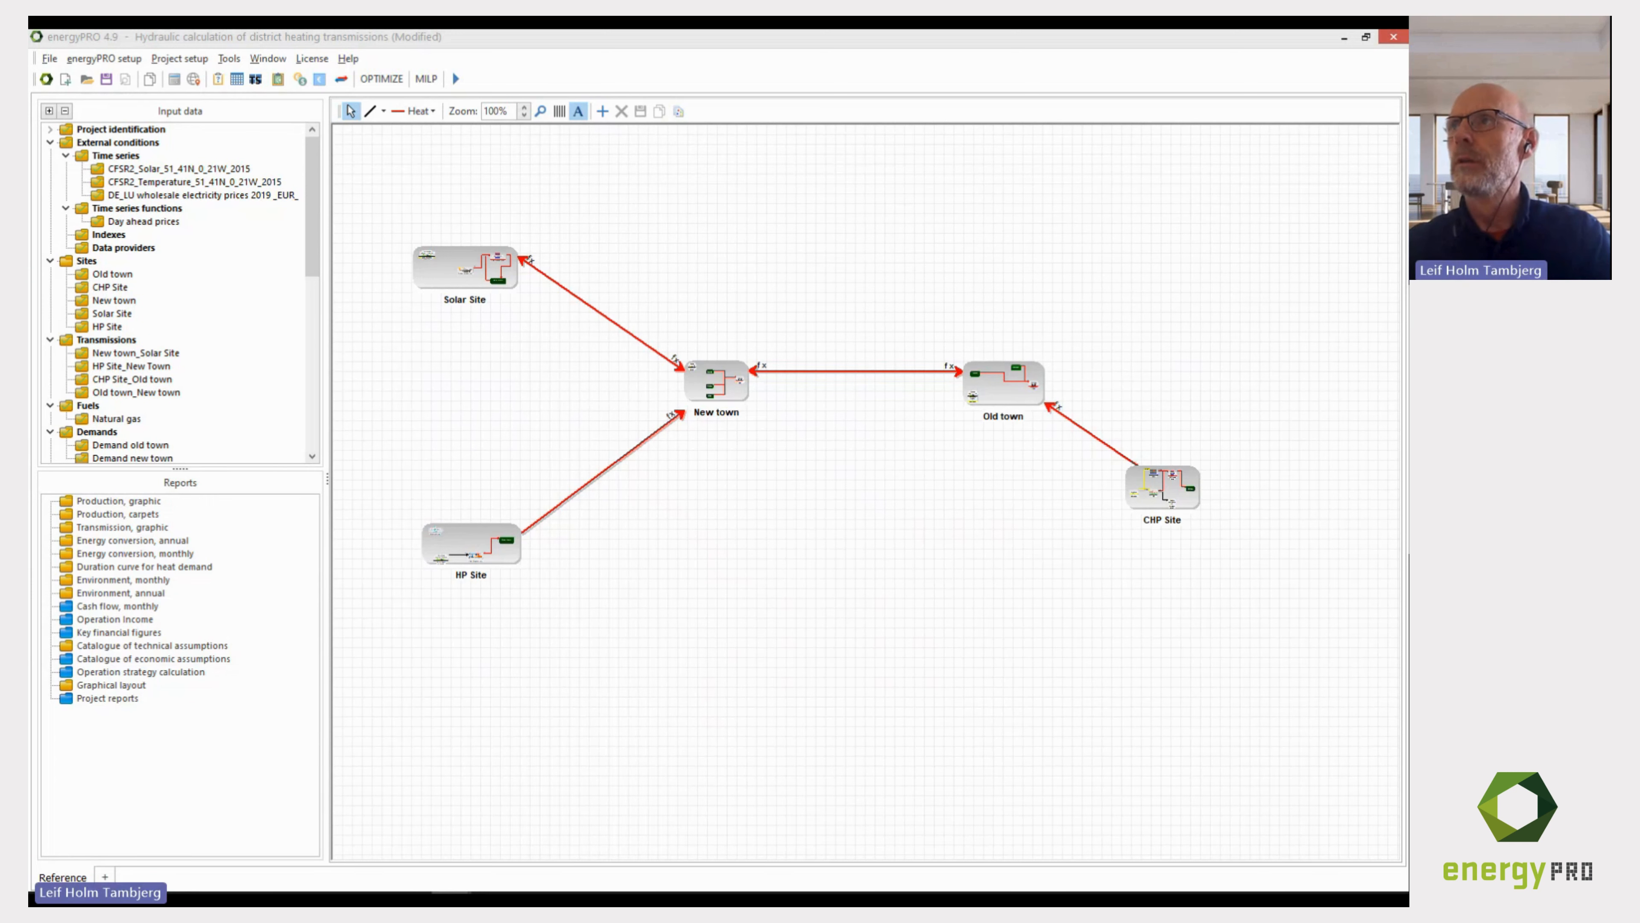
# Bring up the project "PtX Biogas to methanol plant at Day ahead market with CO2 storage incl. Wind and PV" full size.
pyautogui.moveTo(1316, 134); pyautogui.dragTo(686, 75)
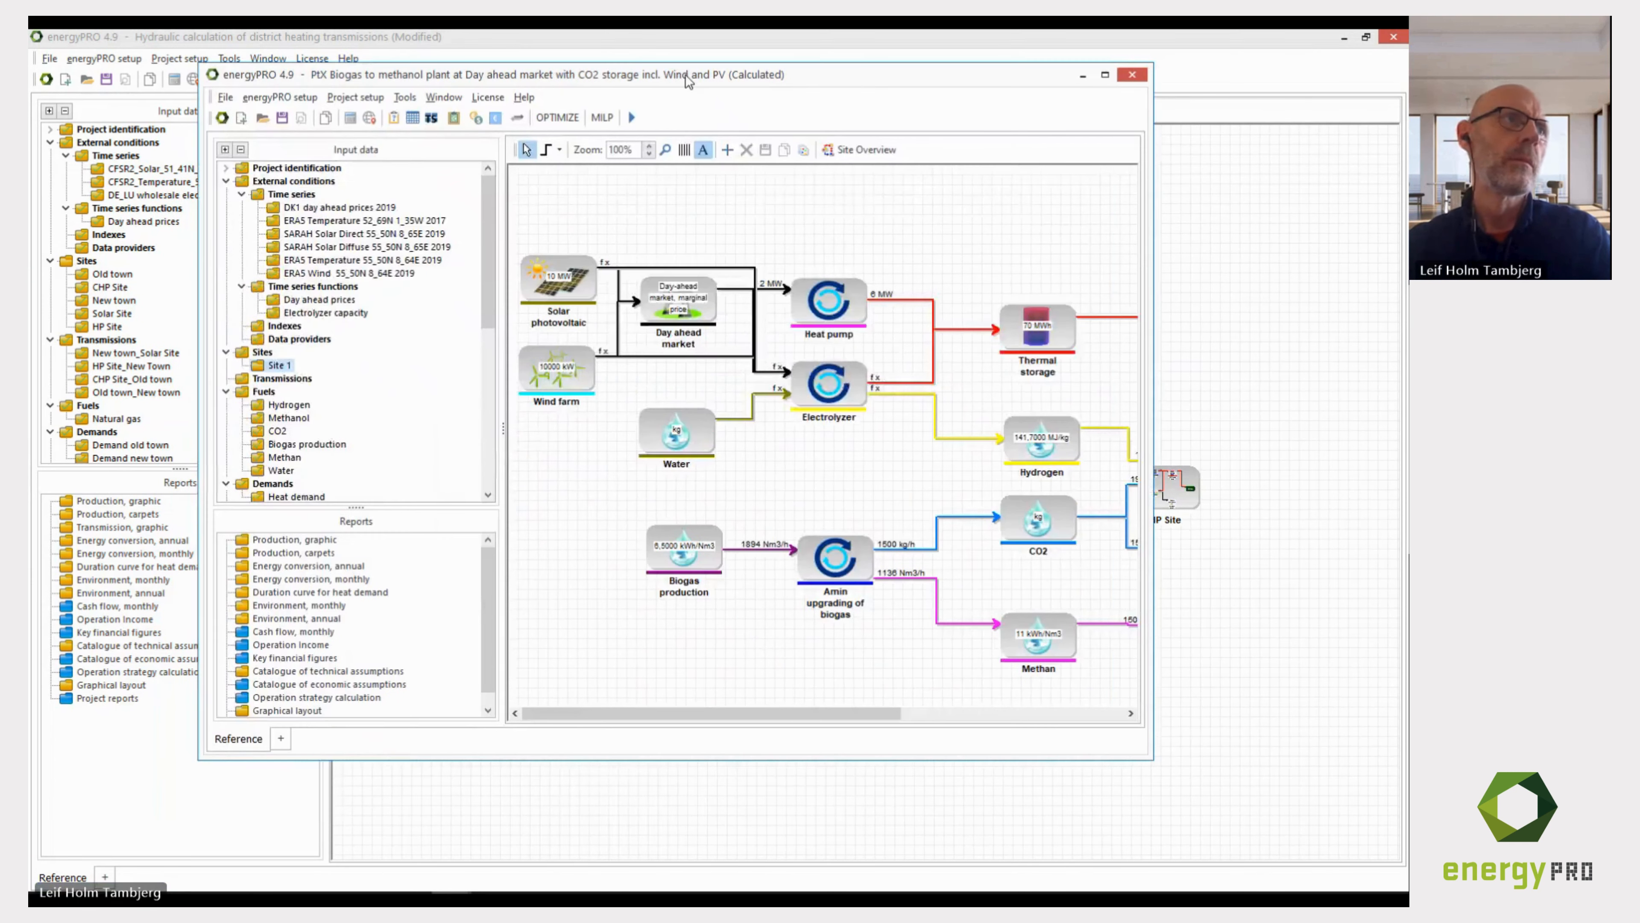
pyautogui.doubleClick(688, 76)
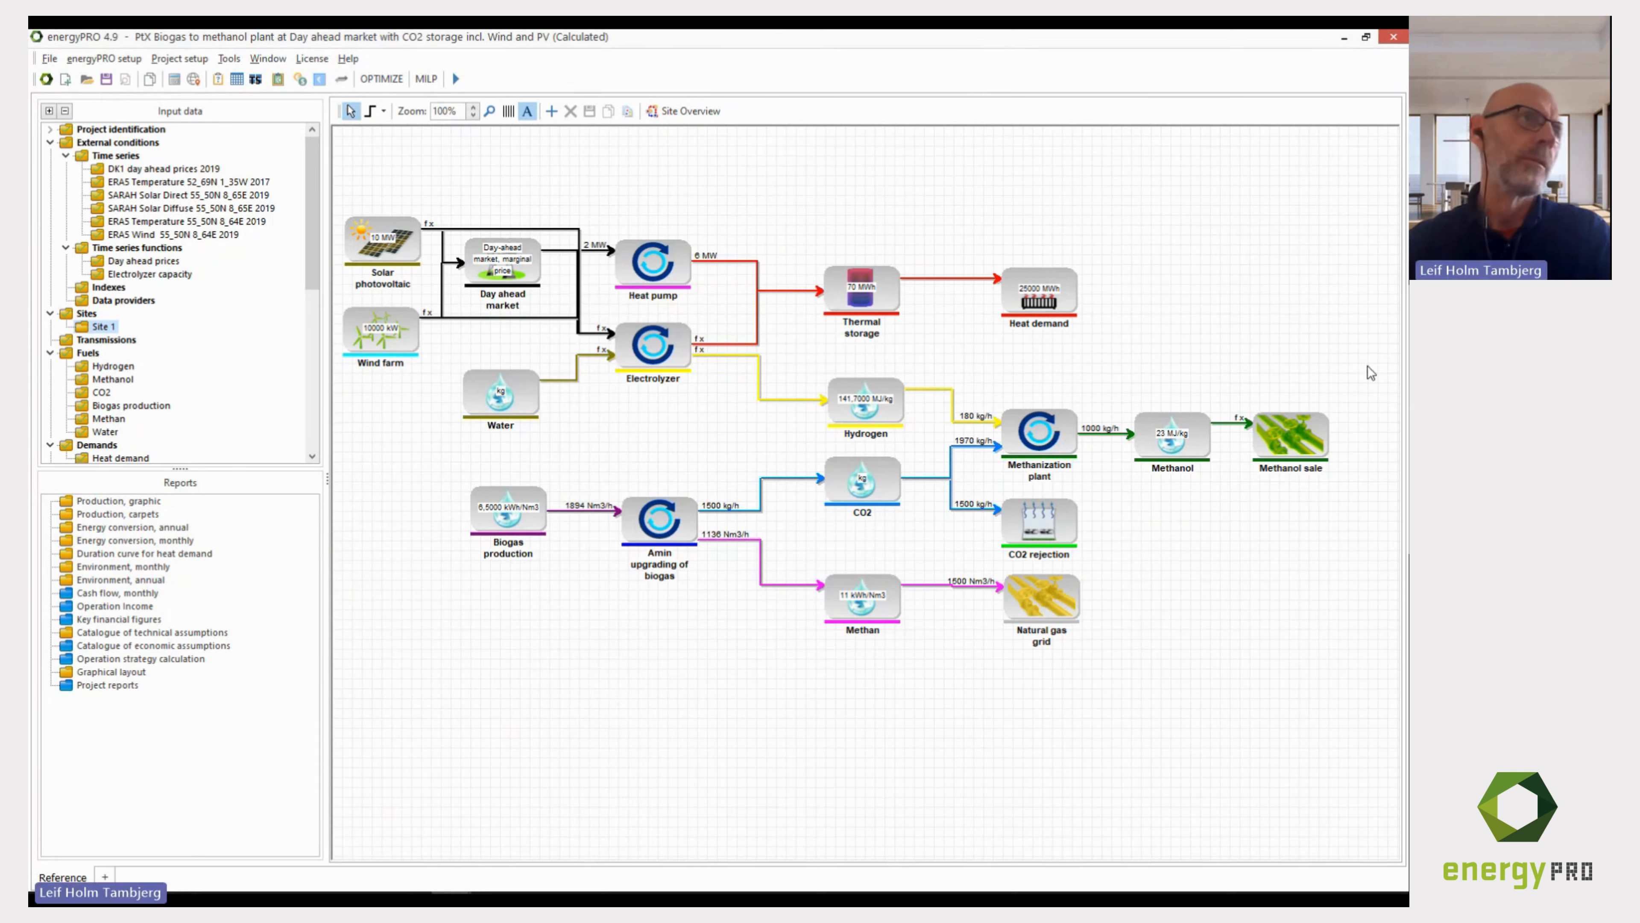
pyautogui.click(709, 212)
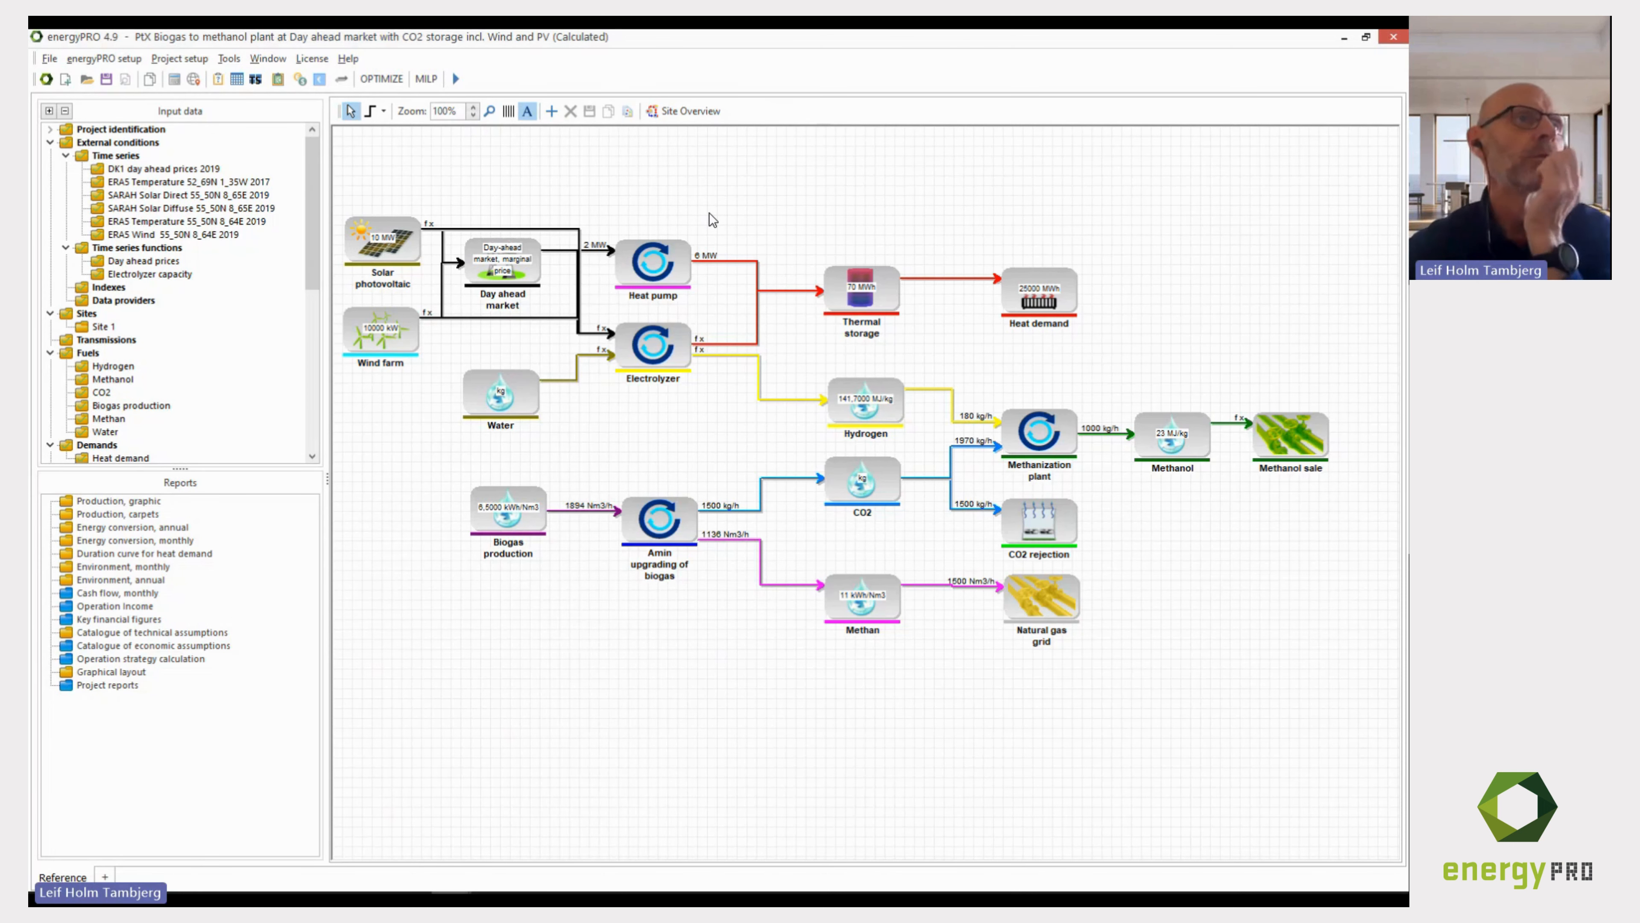
# Inspect the storage capacity of the thermal storage and the fuel storage settings of the hydrogen without changing them.
pyautogui.click(856, 276)
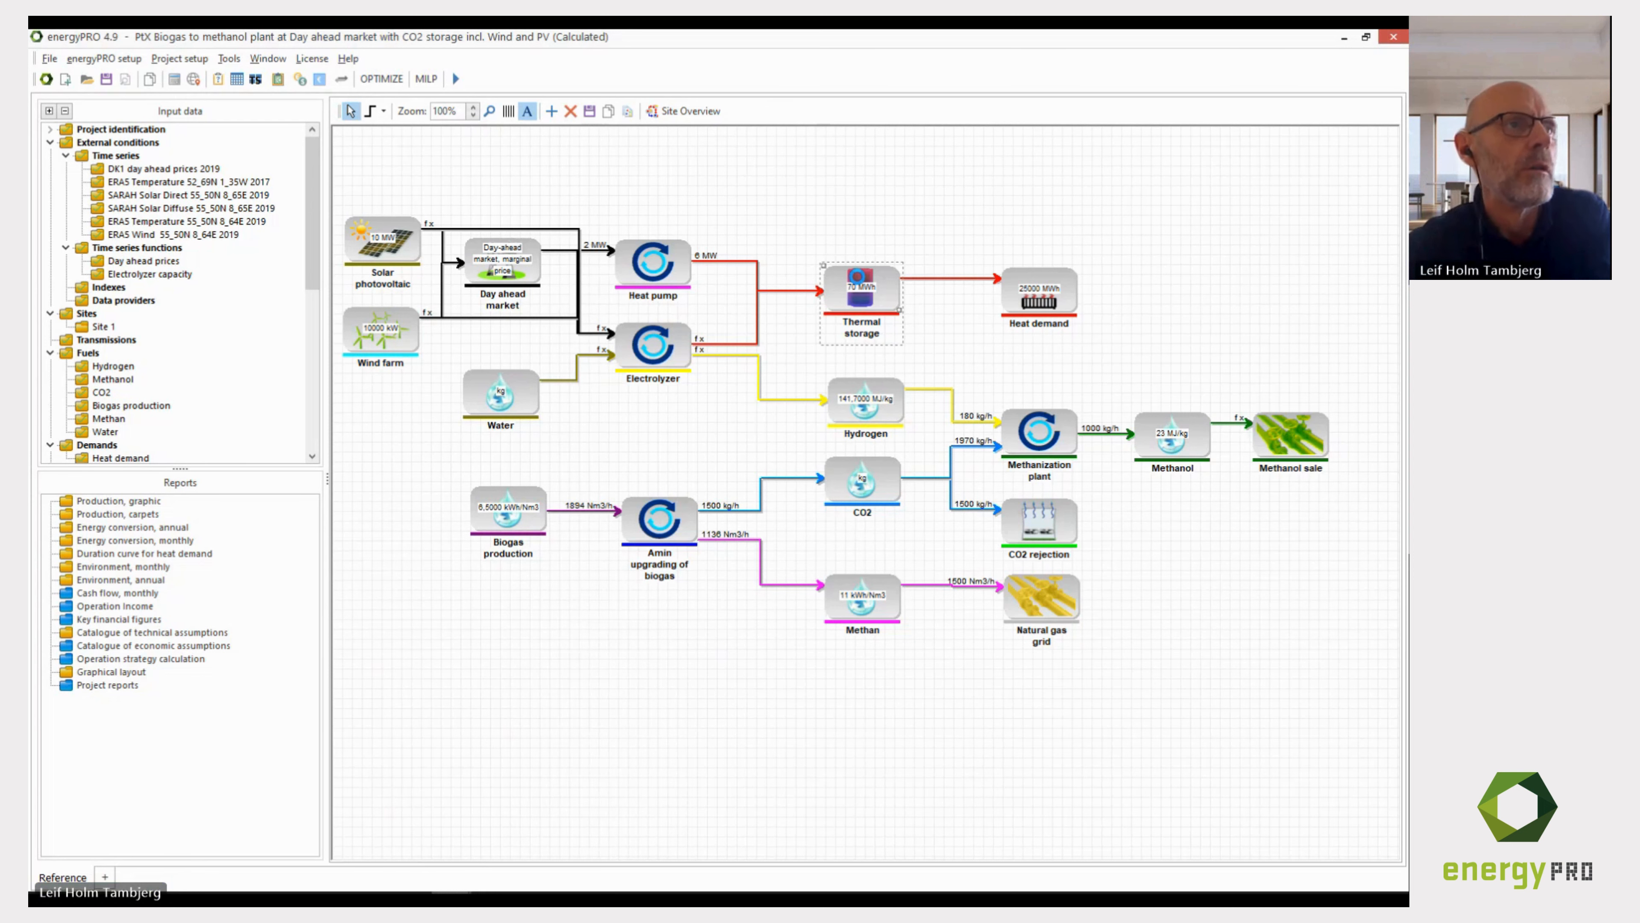
pyautogui.doubleClick(858, 279)
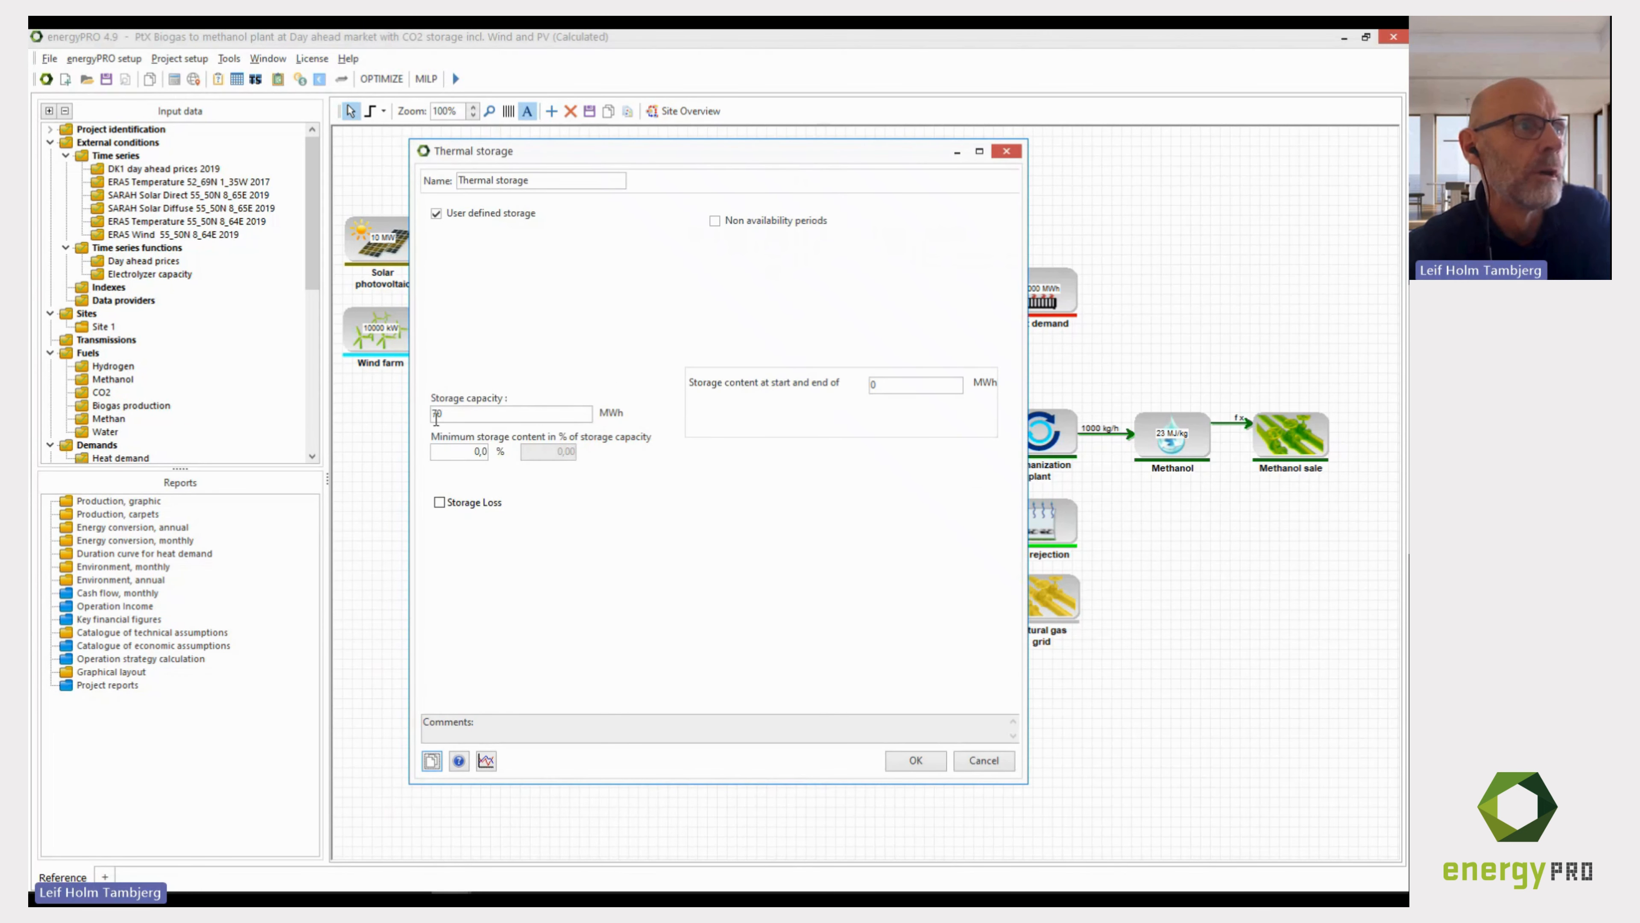
pyautogui.click(983, 761)
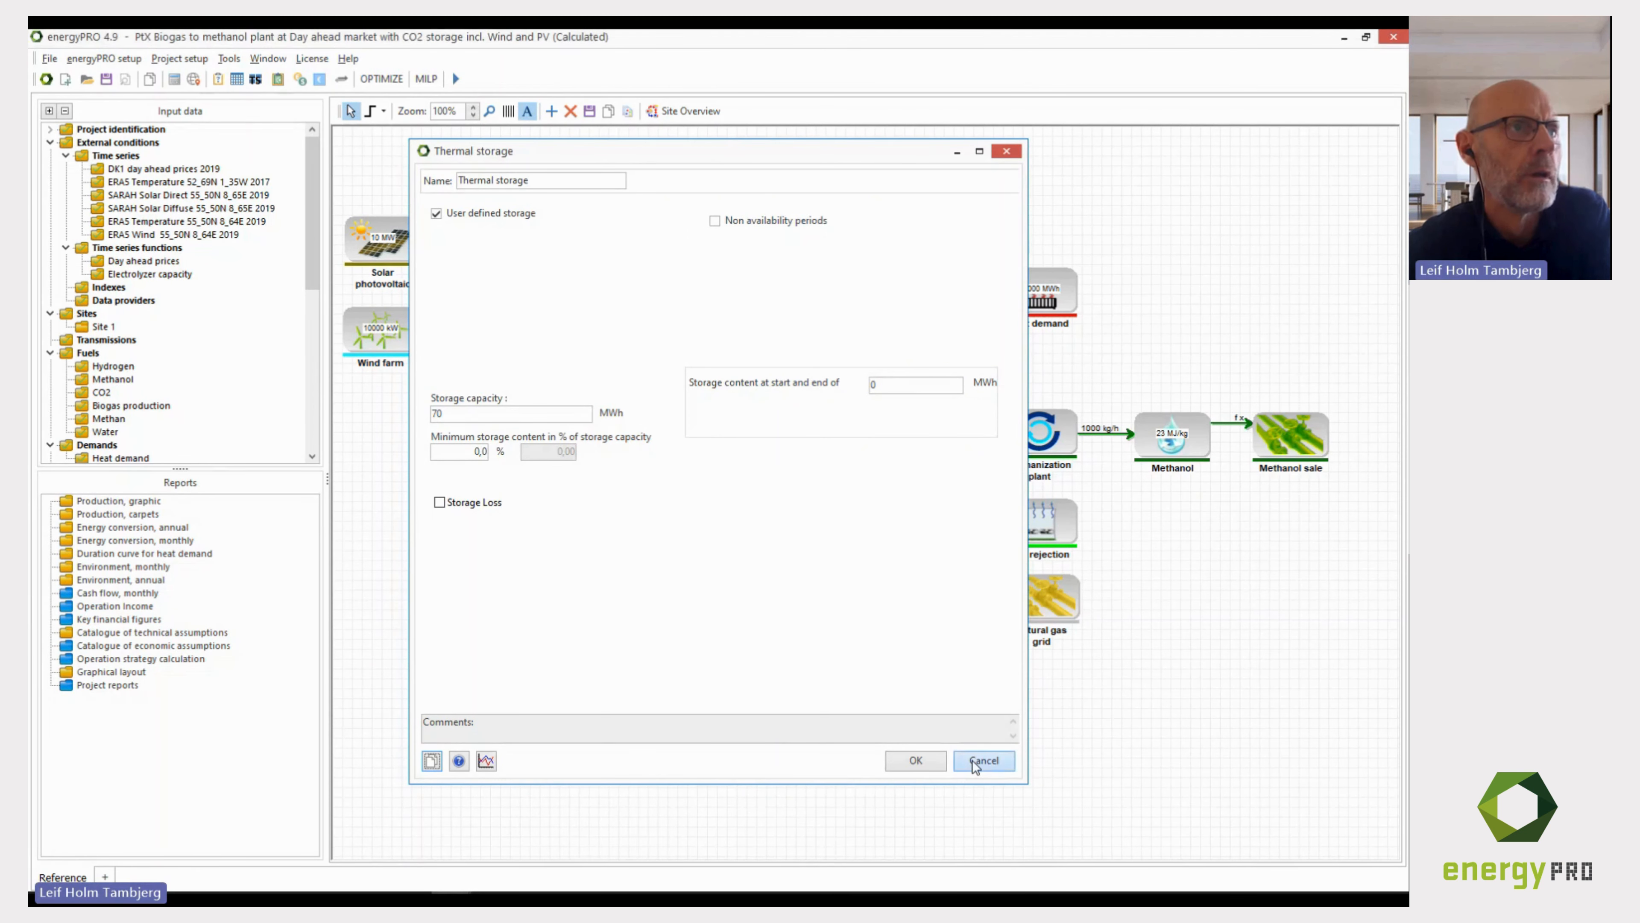
pyautogui.click(892, 412)
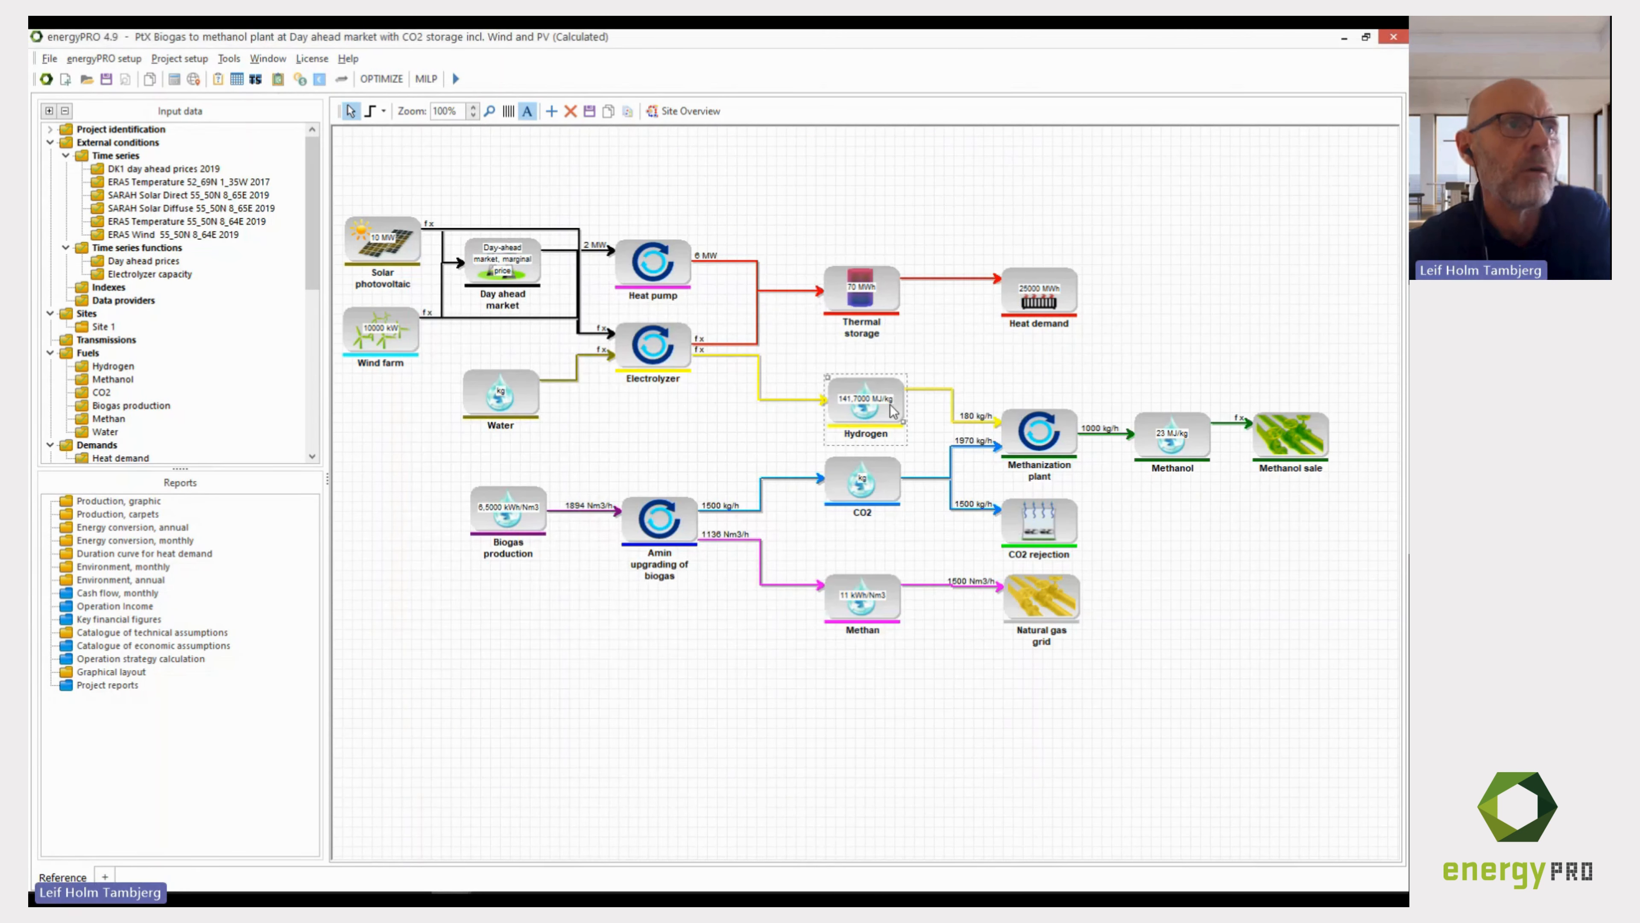
pyautogui.doubleClick(891, 407)
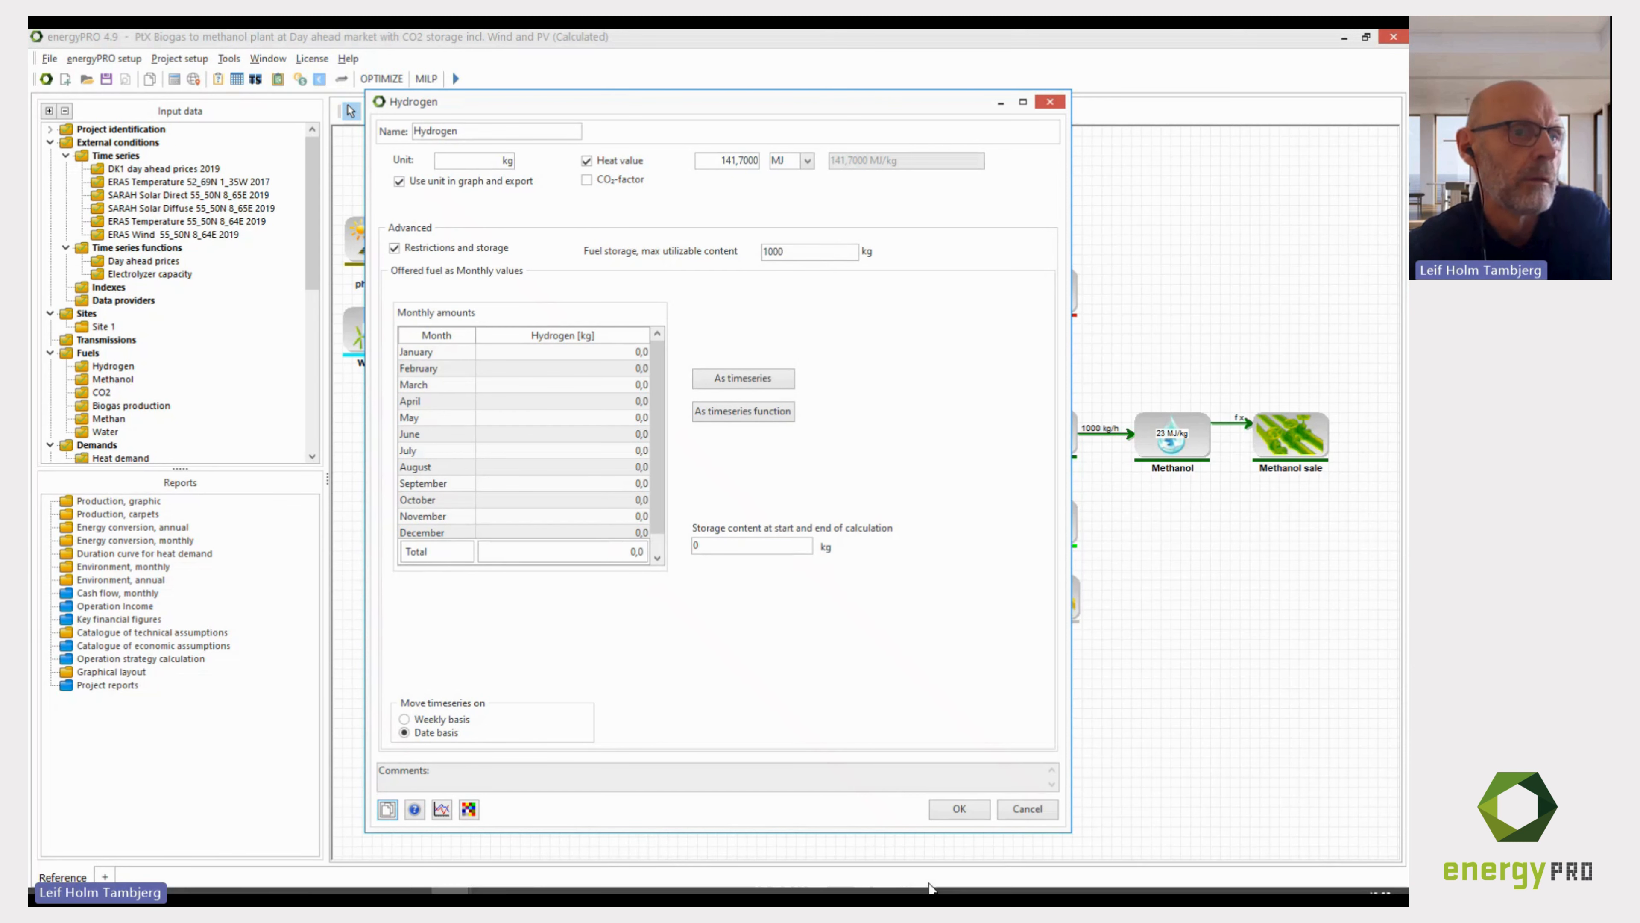
pyautogui.click(1010, 805)
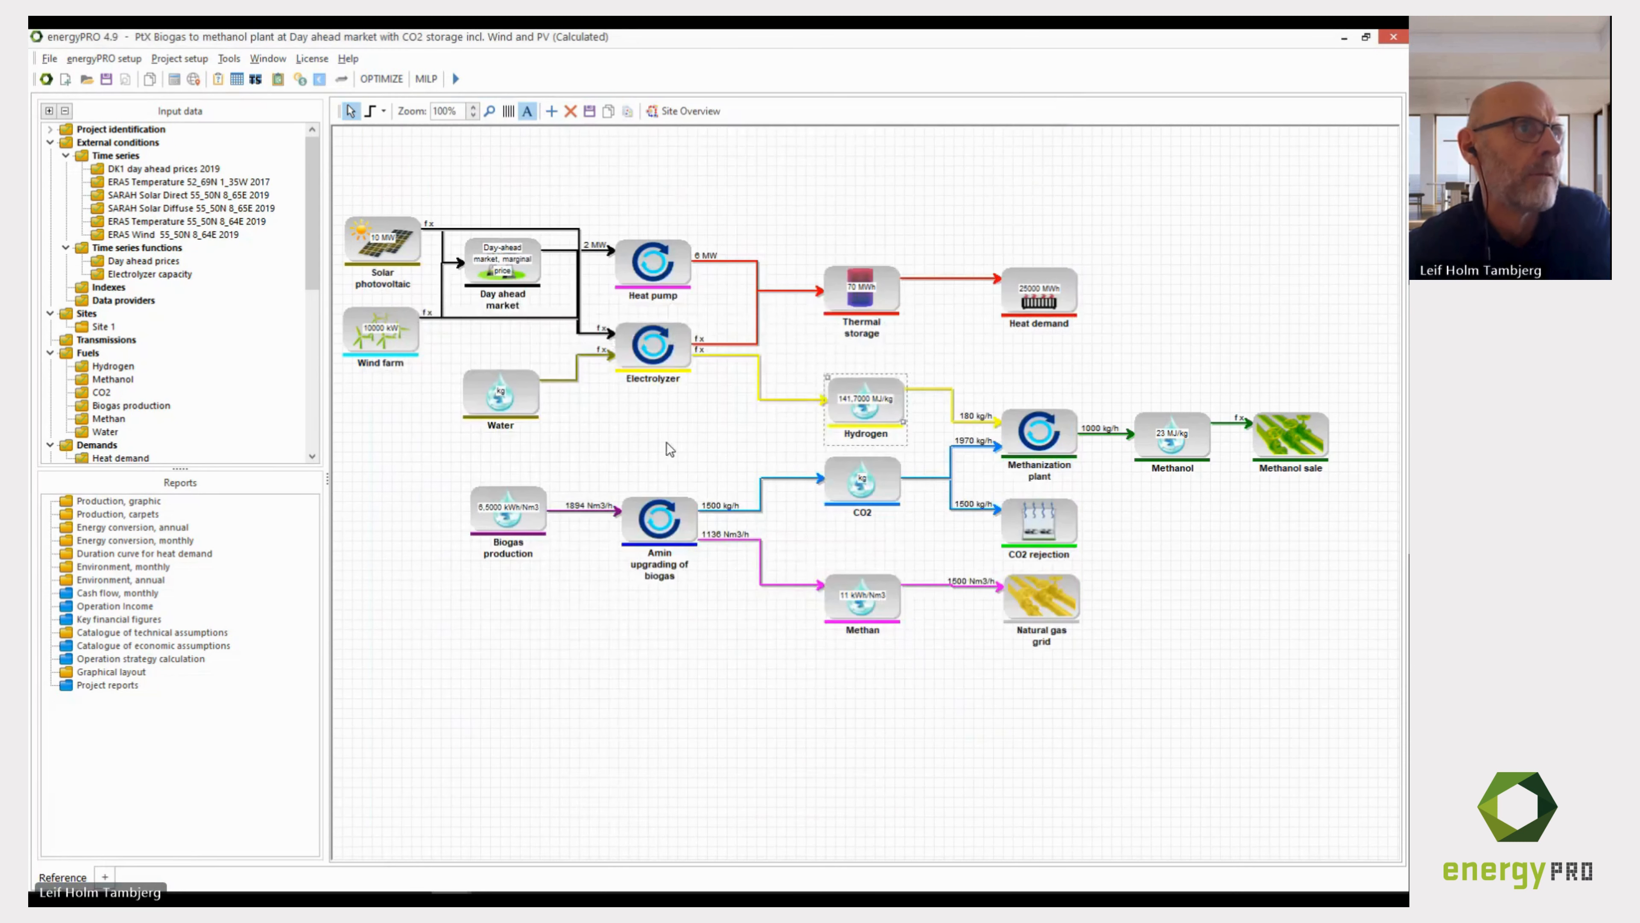
# Inspect the market restrictions and the export and import capacities of the day ahead market without changing them.
pyautogui.click(507, 263)
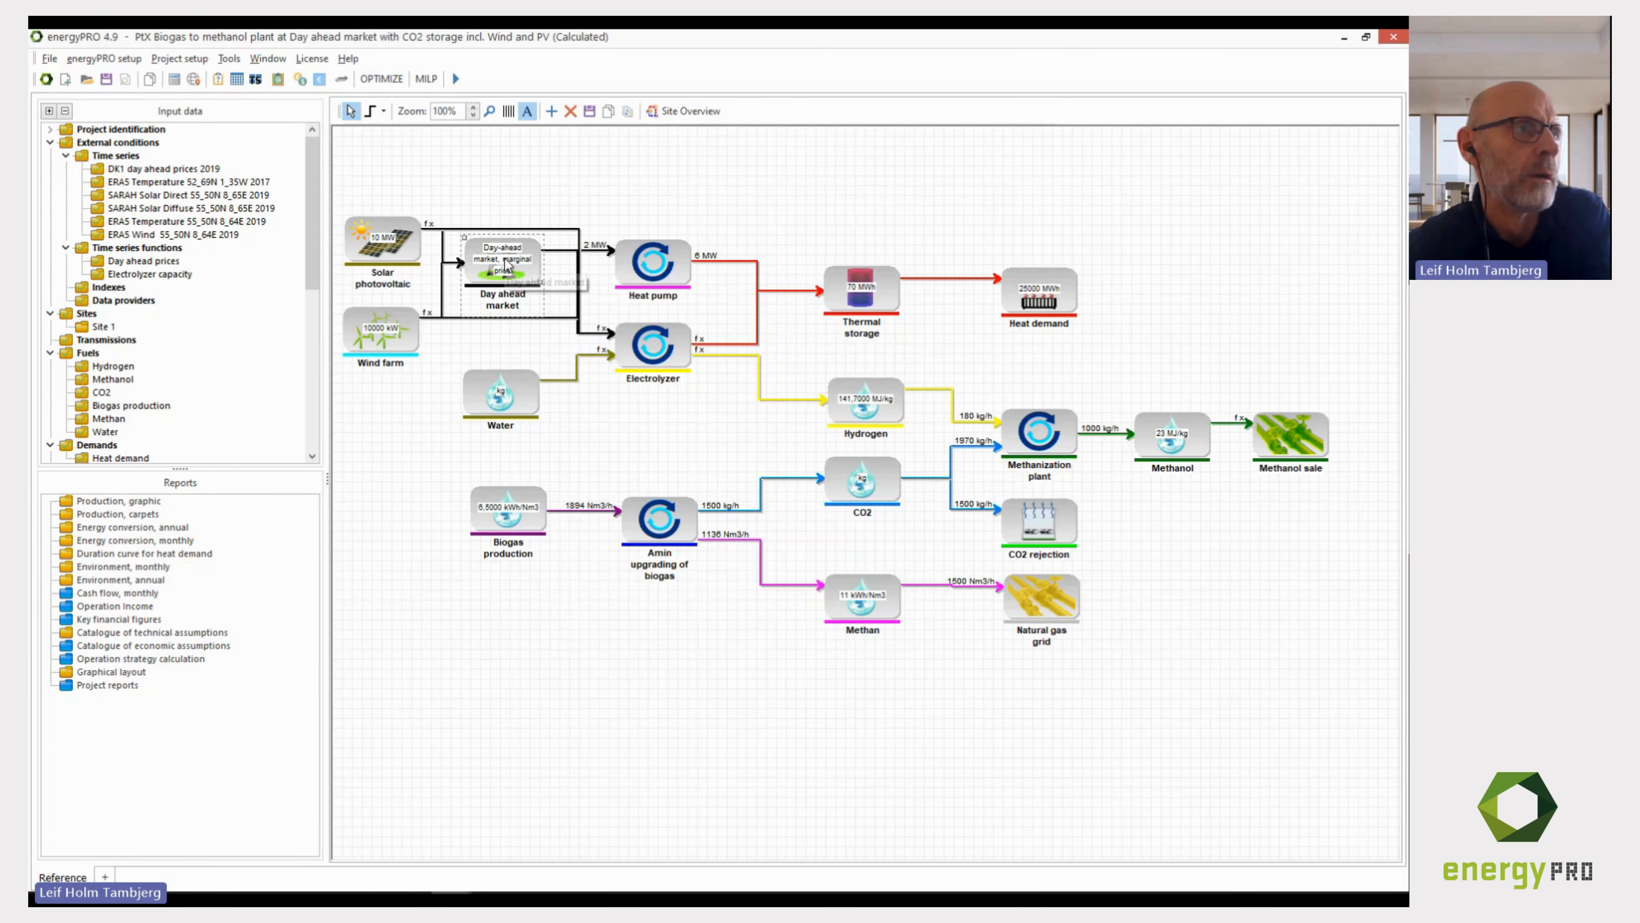
pyautogui.doubleClick(505, 261)
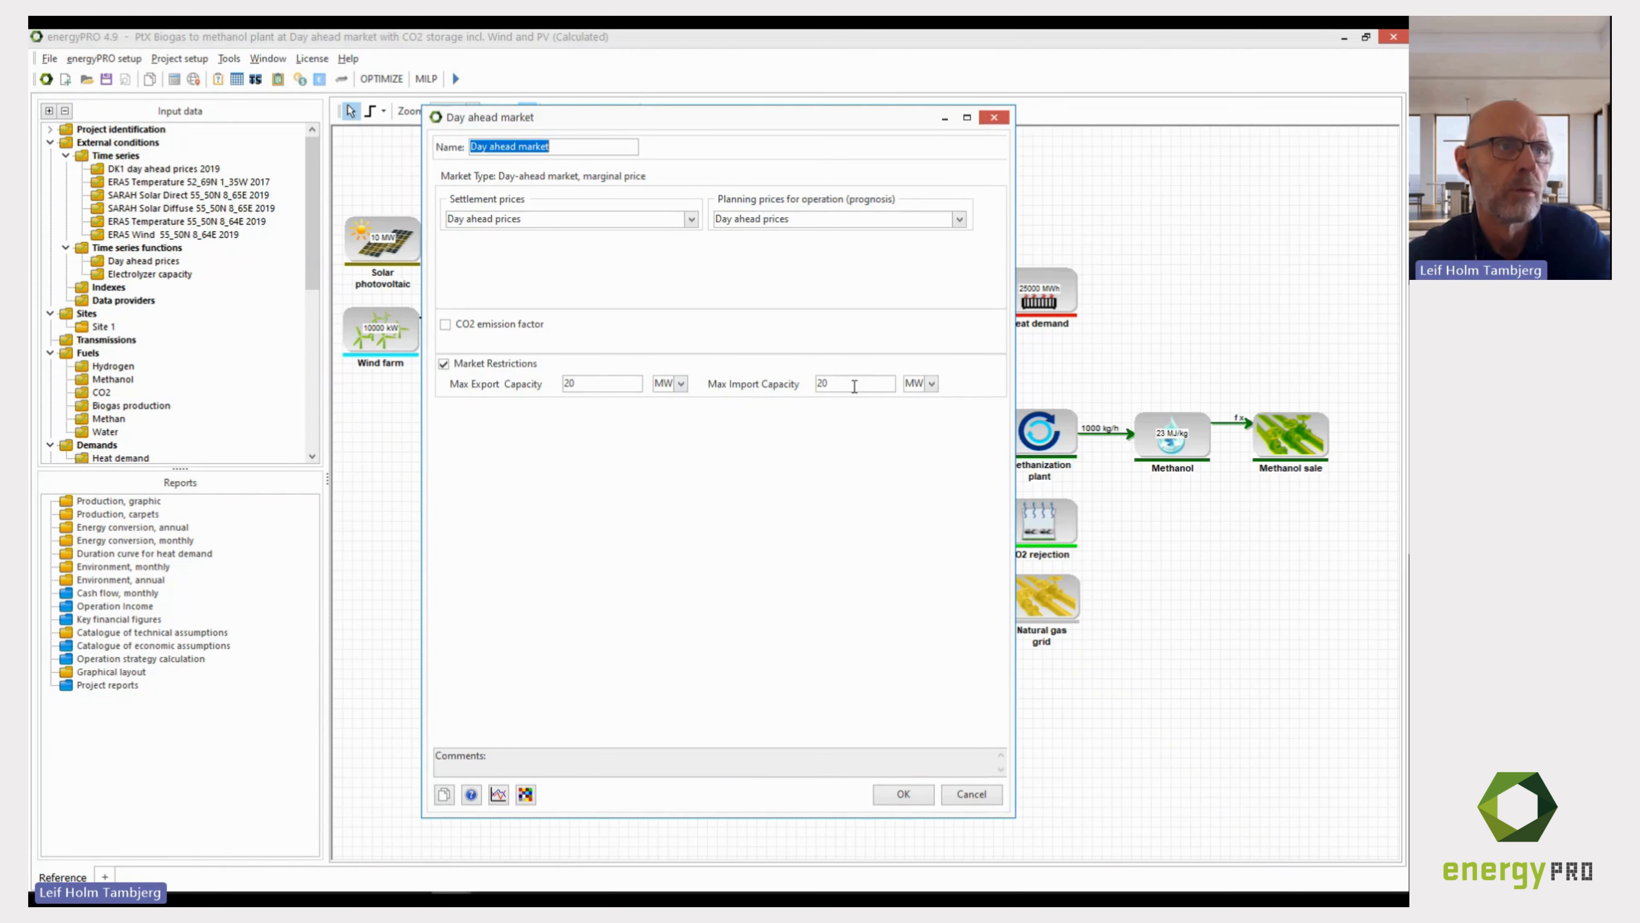
pyautogui.click(972, 792)
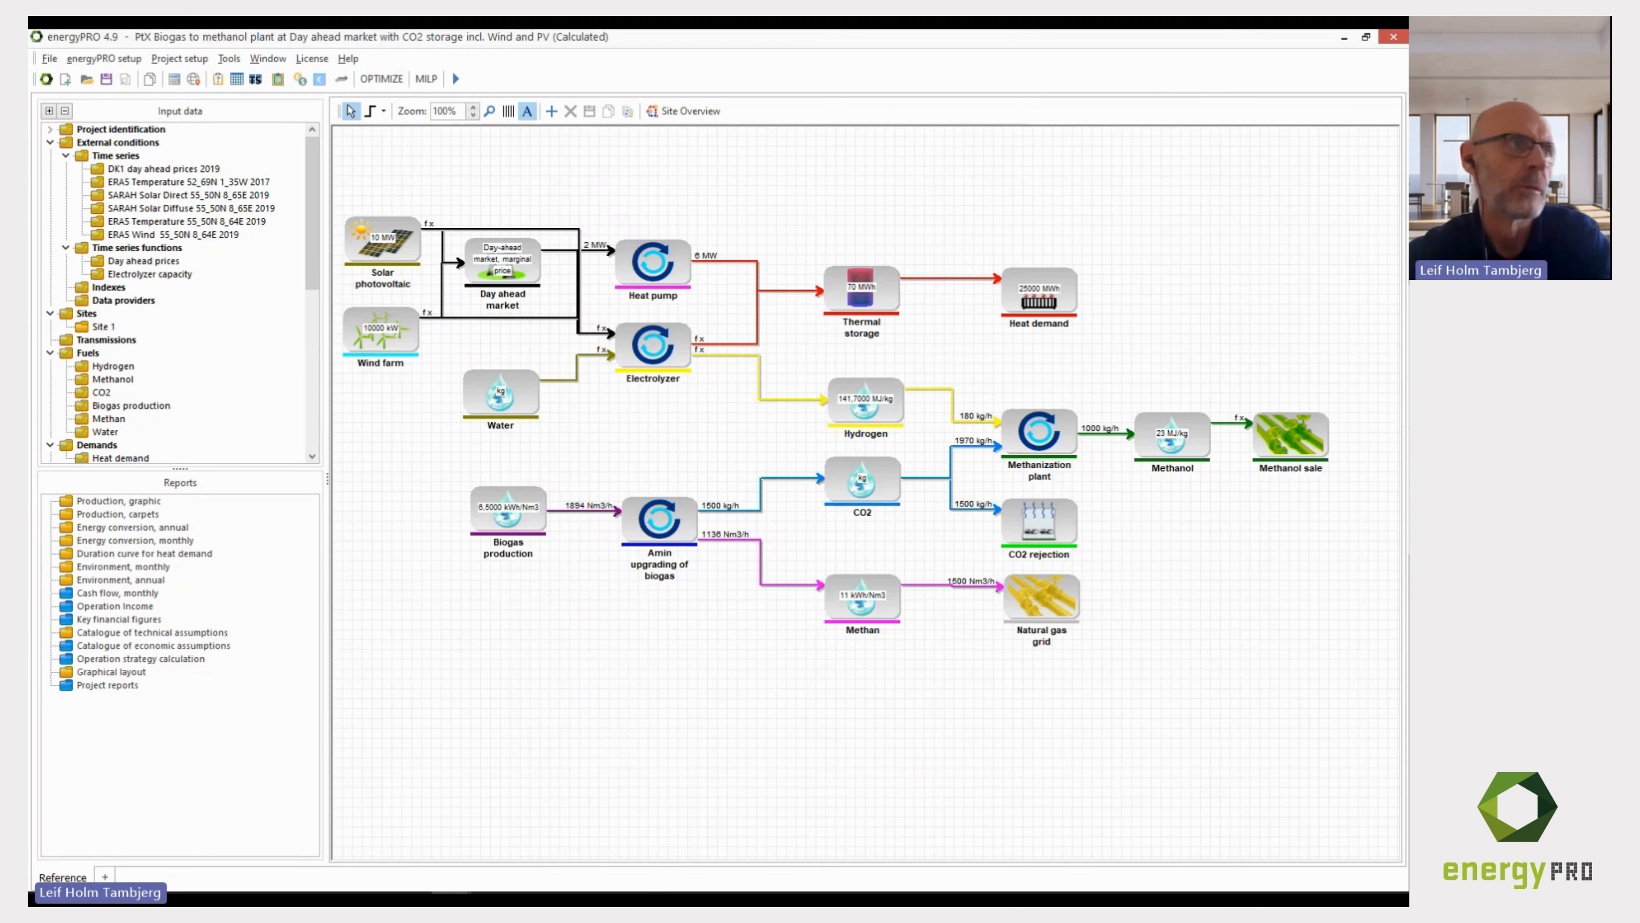
# Run OPTIMIZE to calculate the optimal capacities of the thermal storage, the hydrogen storage and the day ahead market import.
pyautogui.click(384, 78)
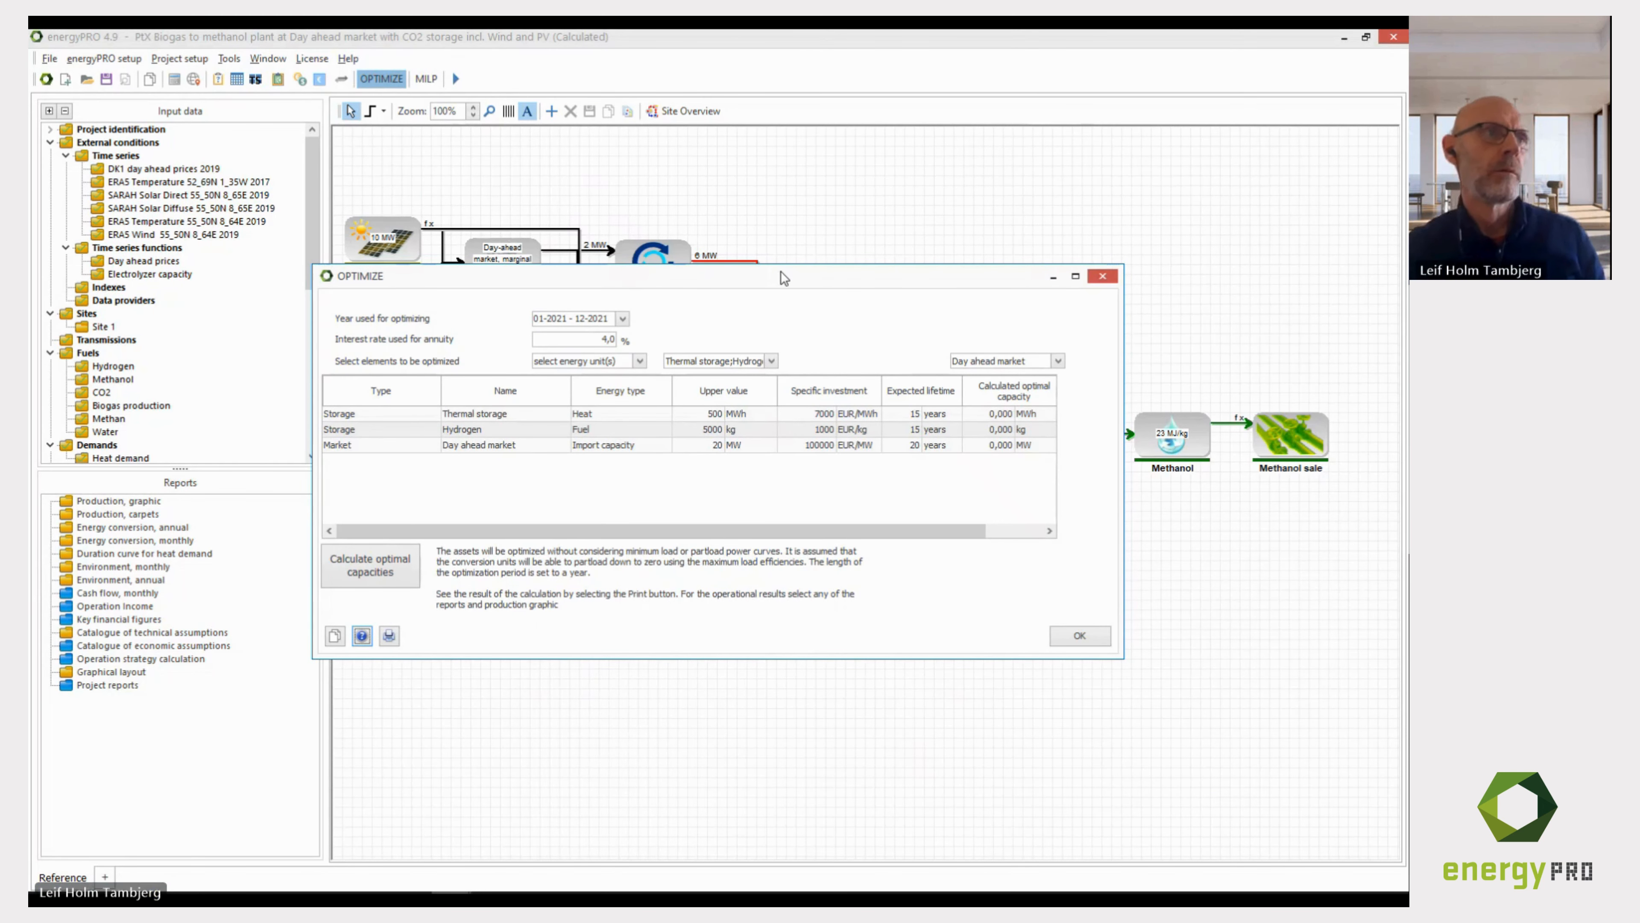
pyautogui.moveTo(780, 272); pyautogui.dragTo(834, 253)
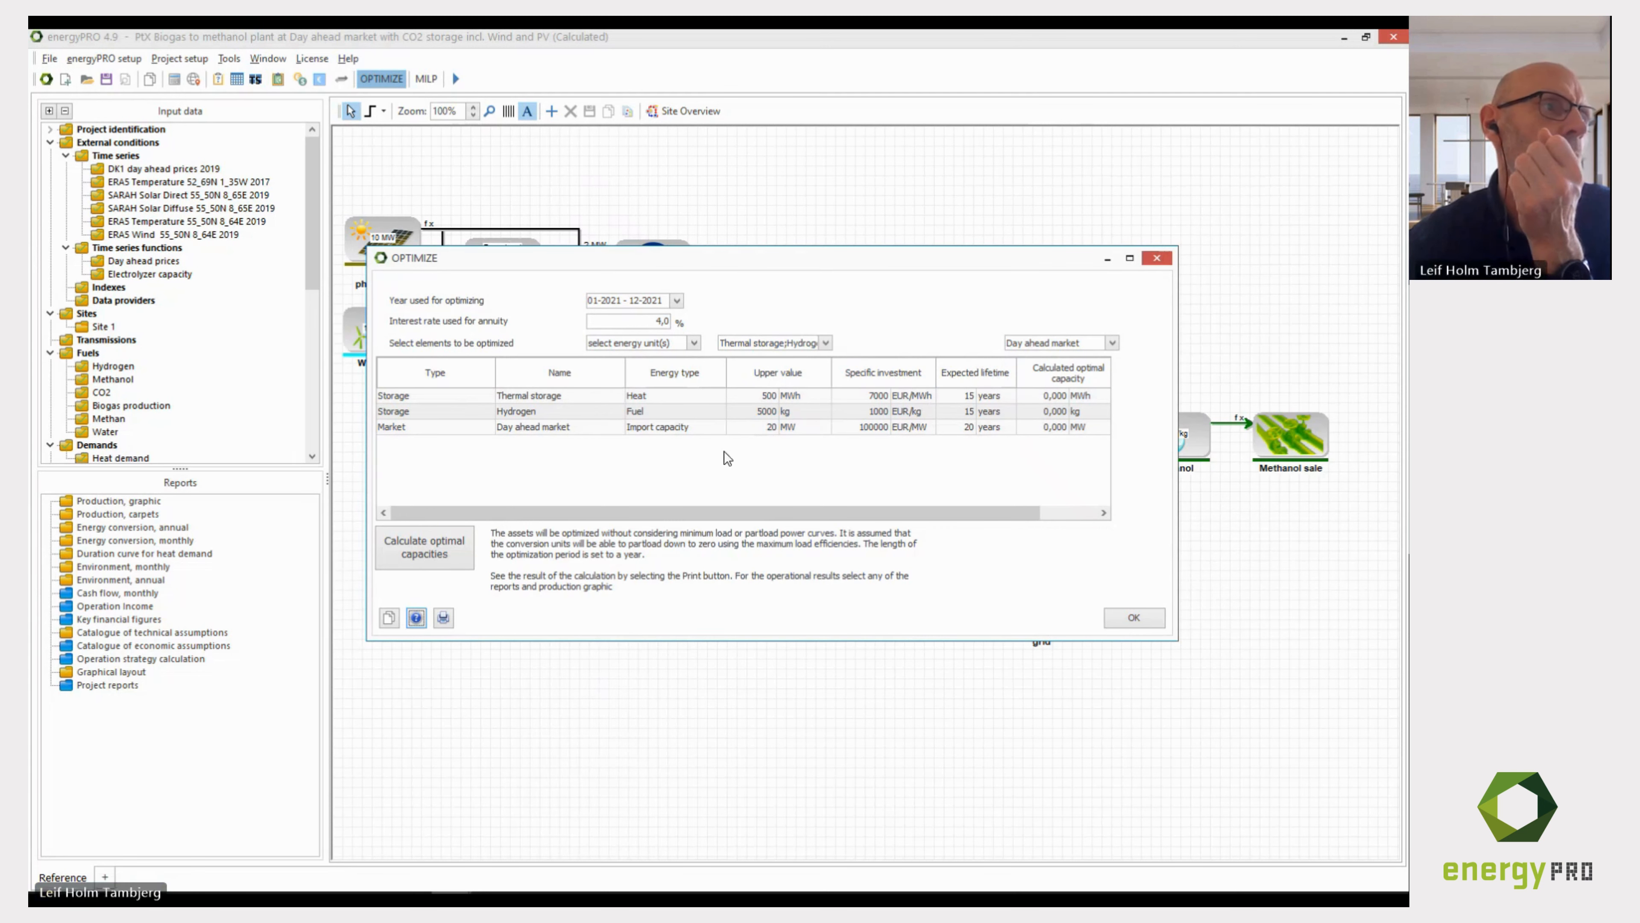
pyautogui.click(431, 546)
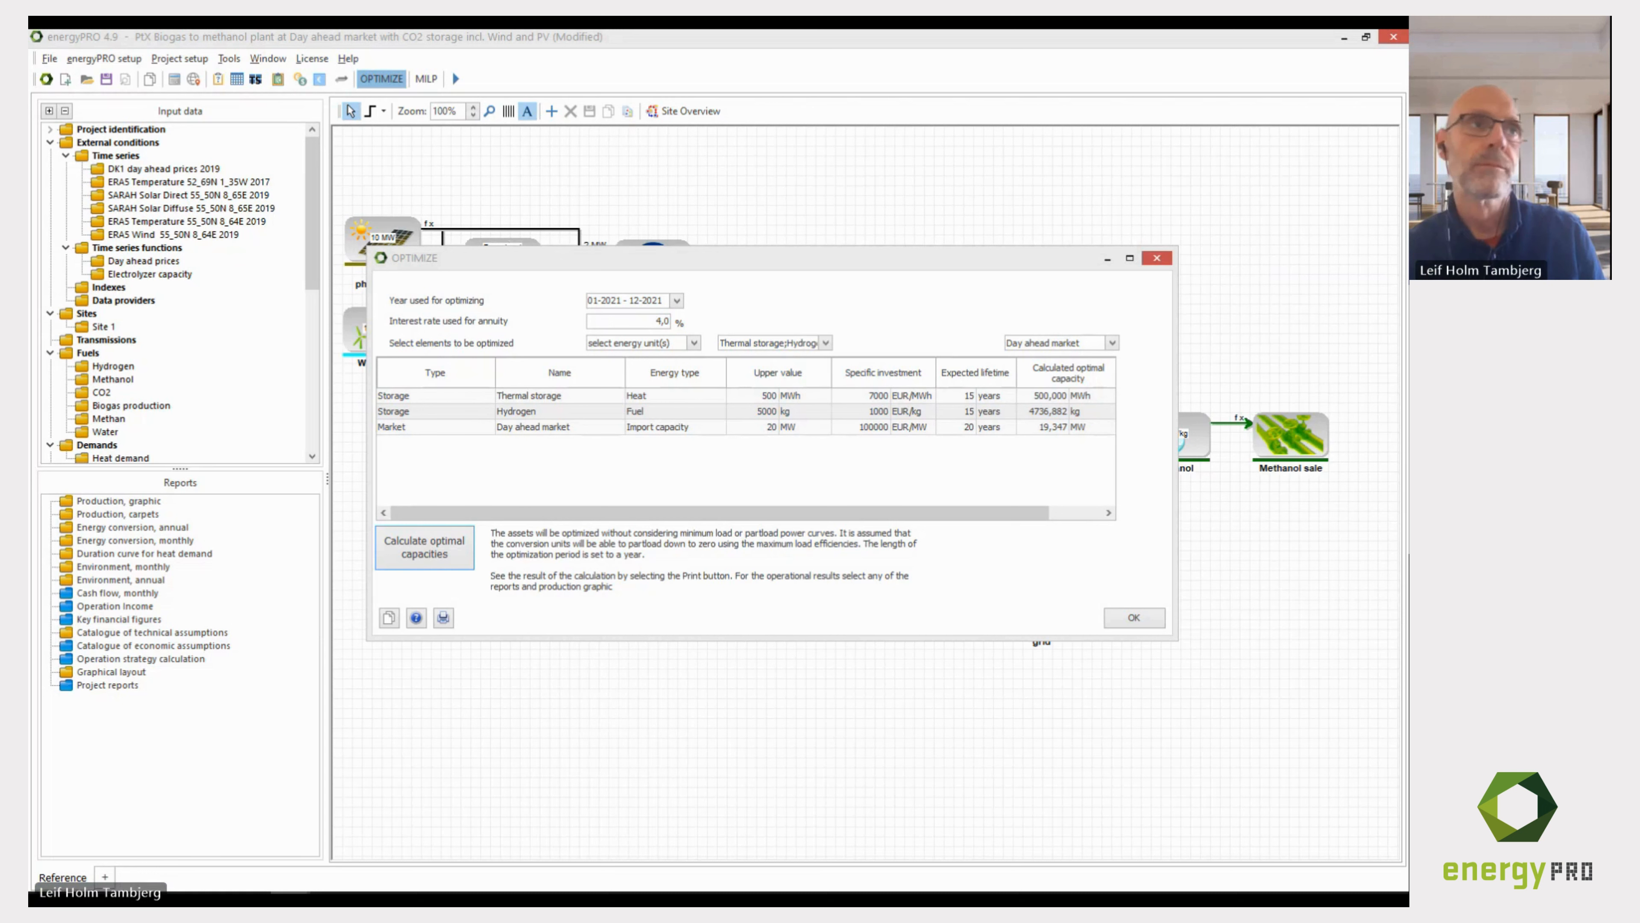
pyautogui.click(770, 263)
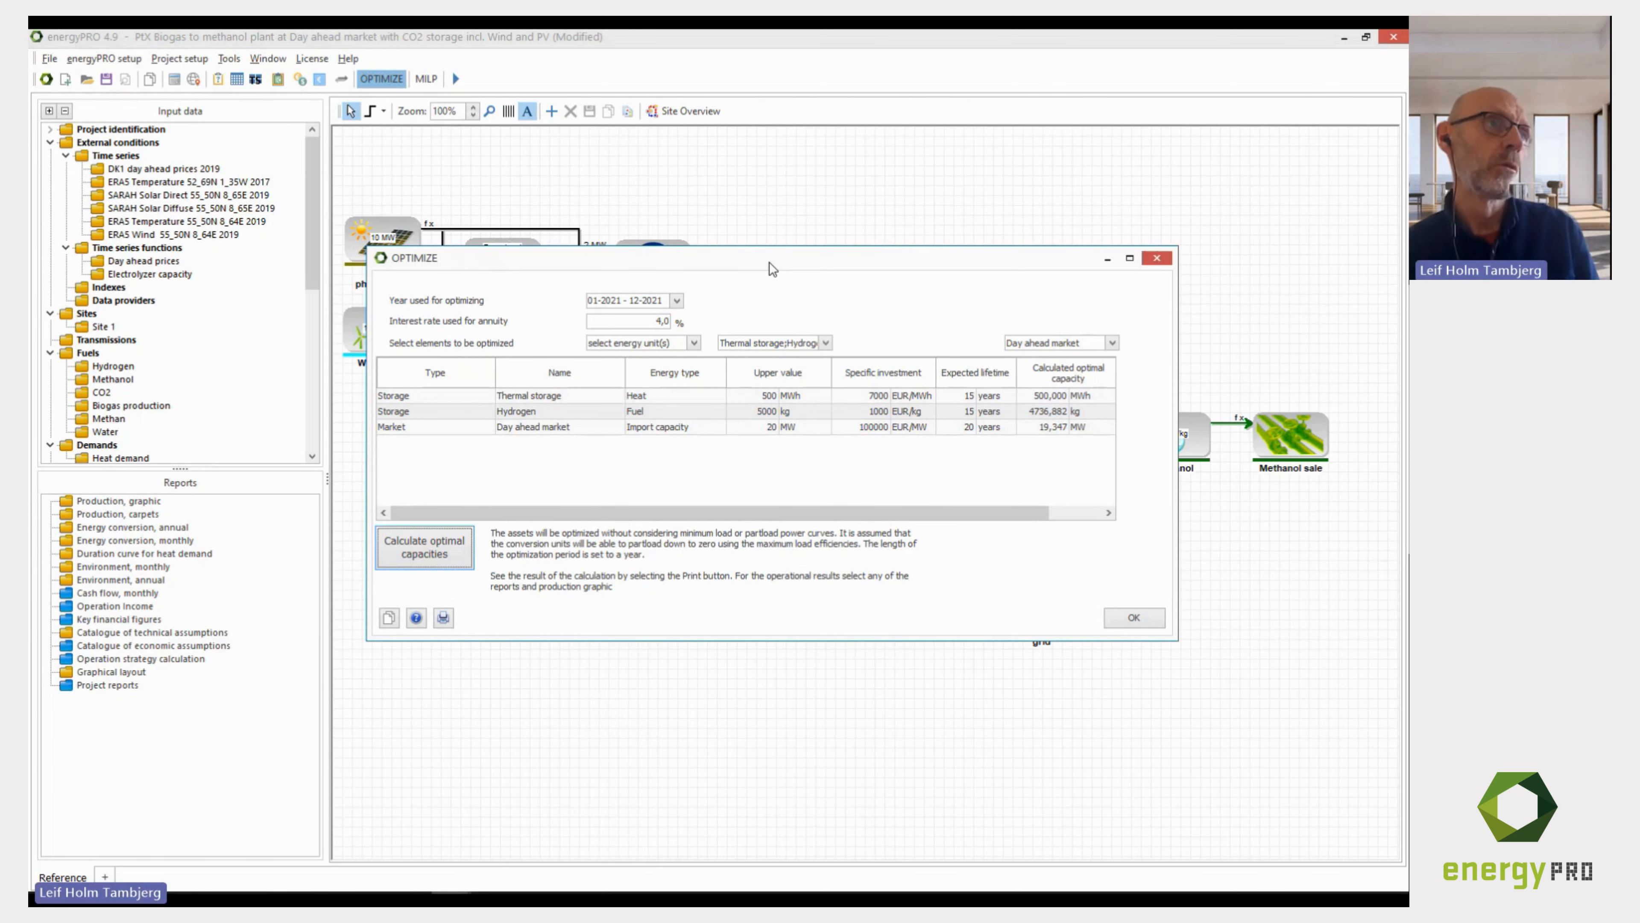
pyautogui.moveTo(770, 262); pyautogui.dragTo(762, 227)
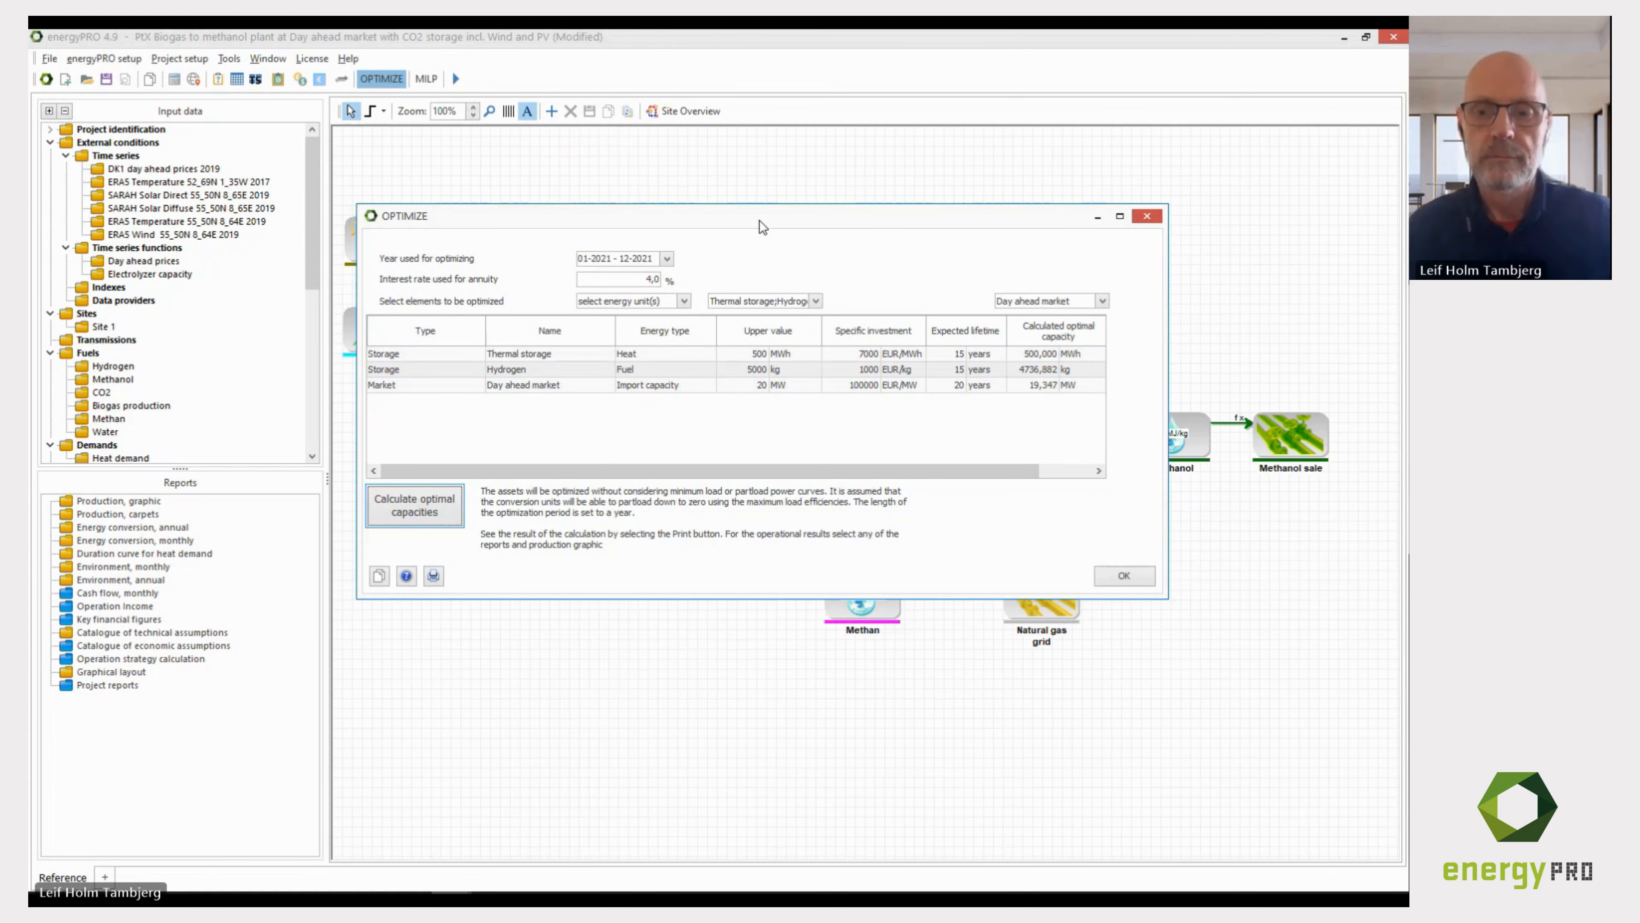
# Close OPTIMIZE, minimize the project window and return to the presentation slide about the OPTIMIZE limitations.
pyautogui.hotkey('alt', 'Tab')
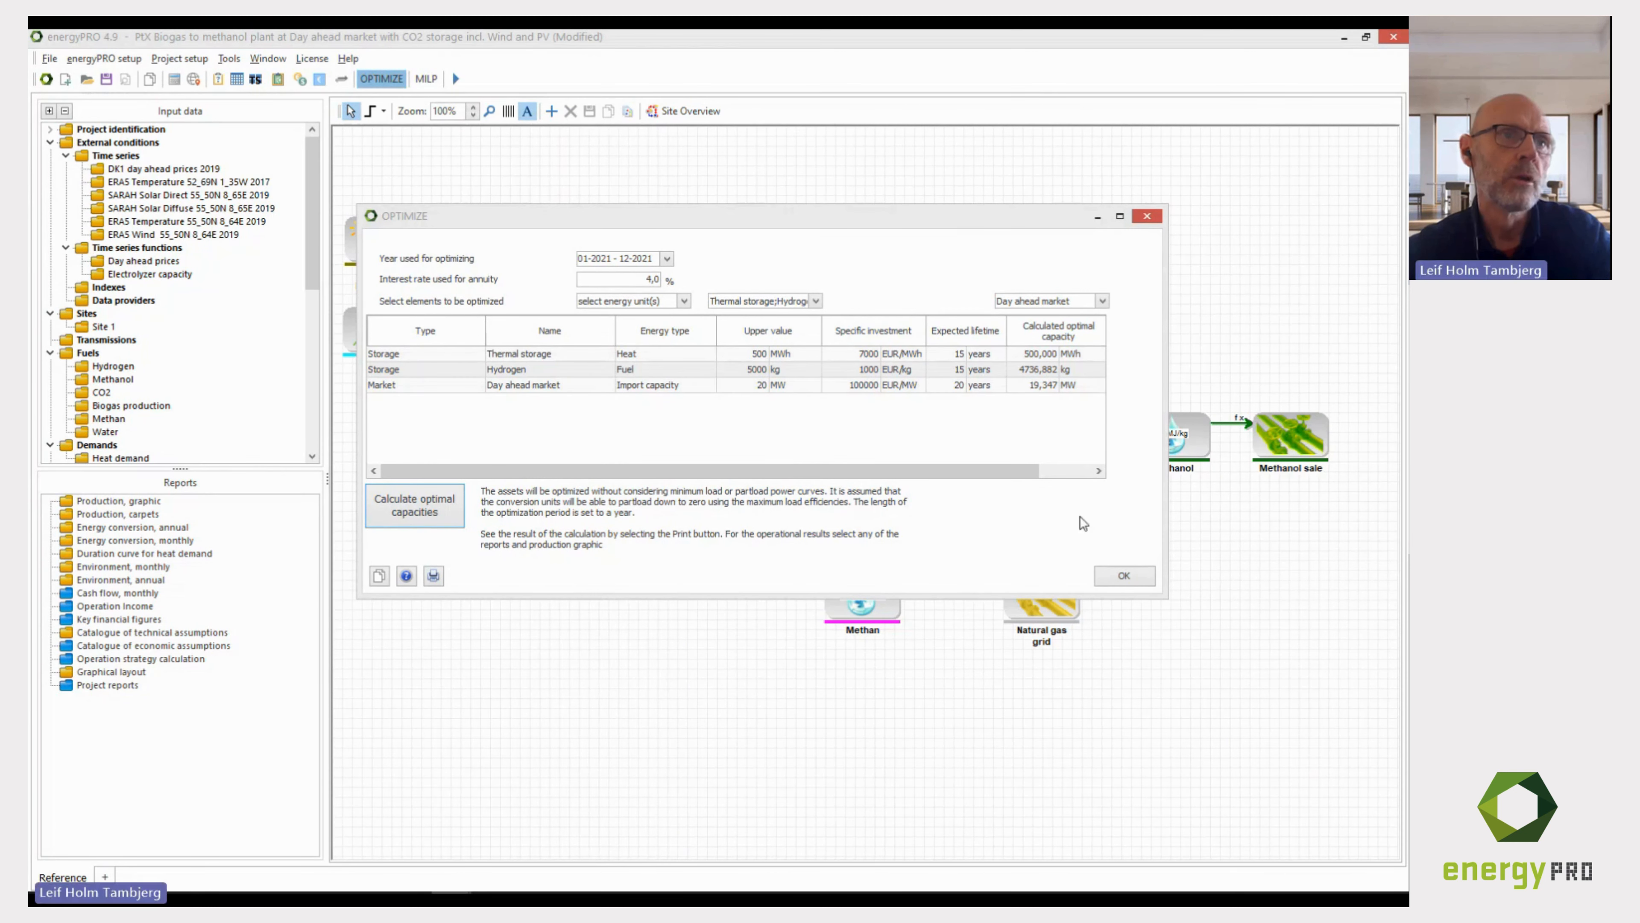
pyautogui.click(1125, 575)
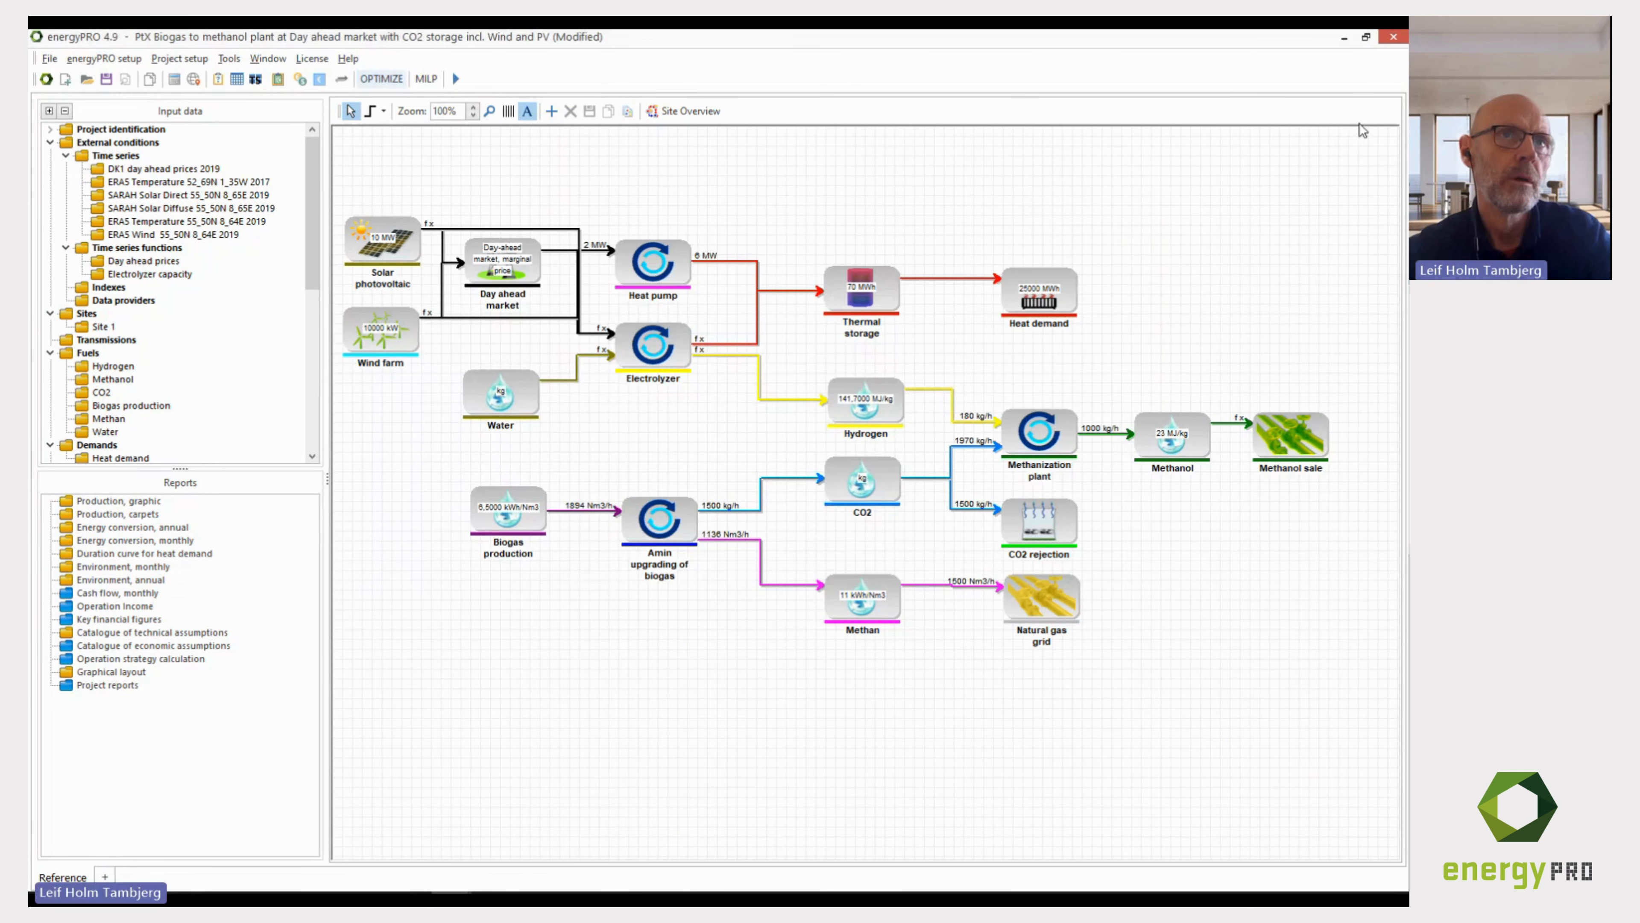
pyautogui.click(1351, 42)
pyautogui.click(1351, 42)
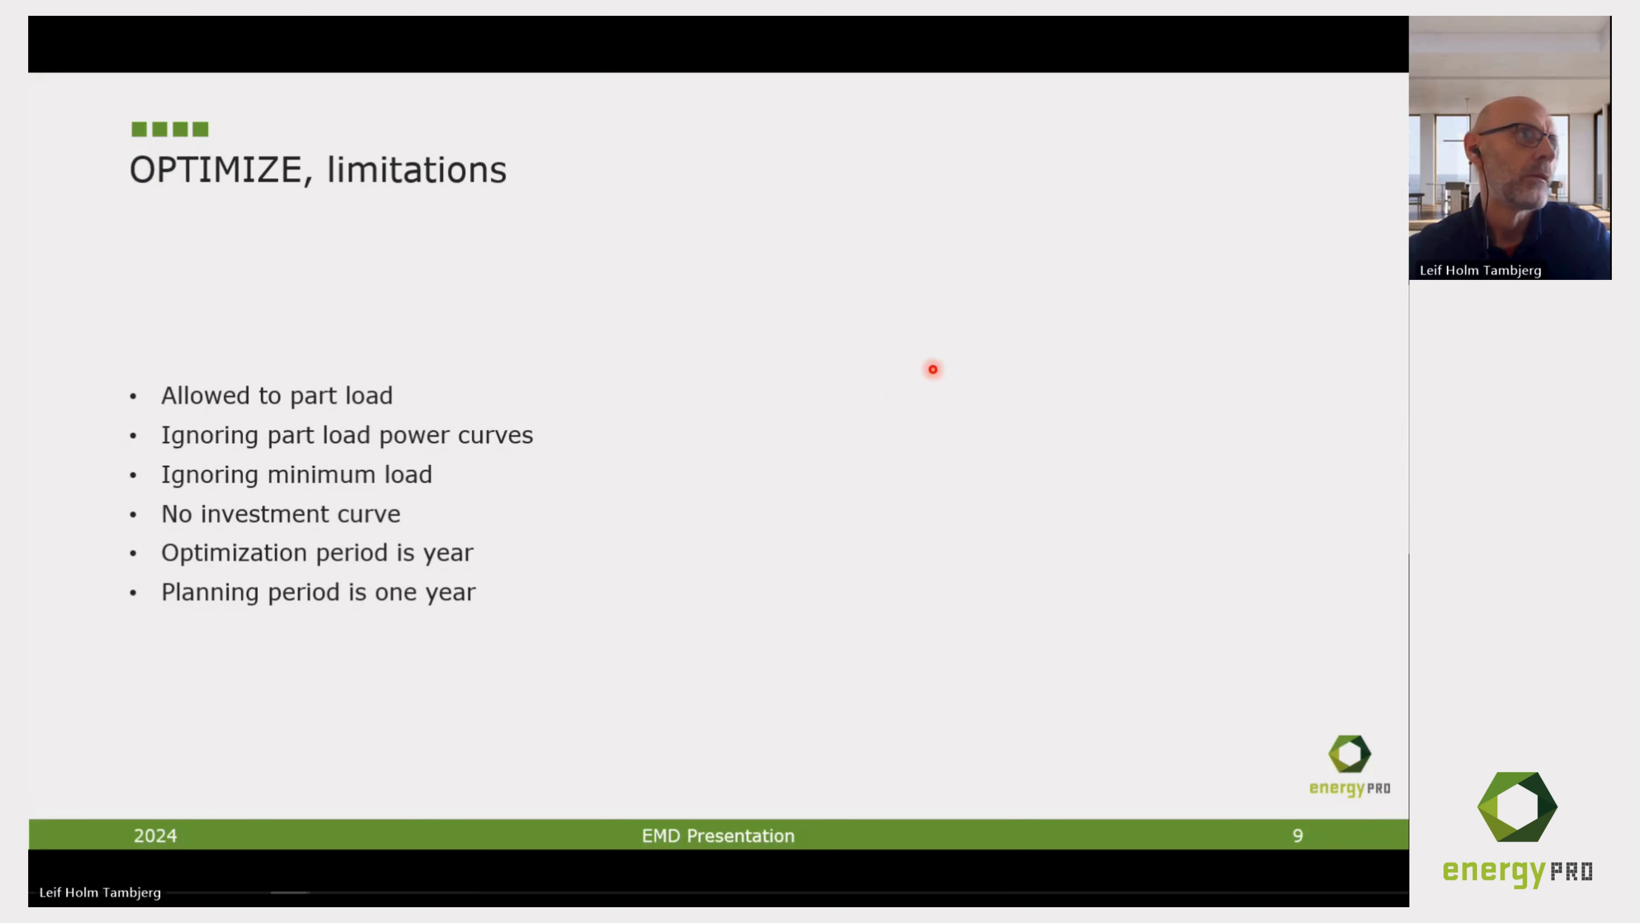
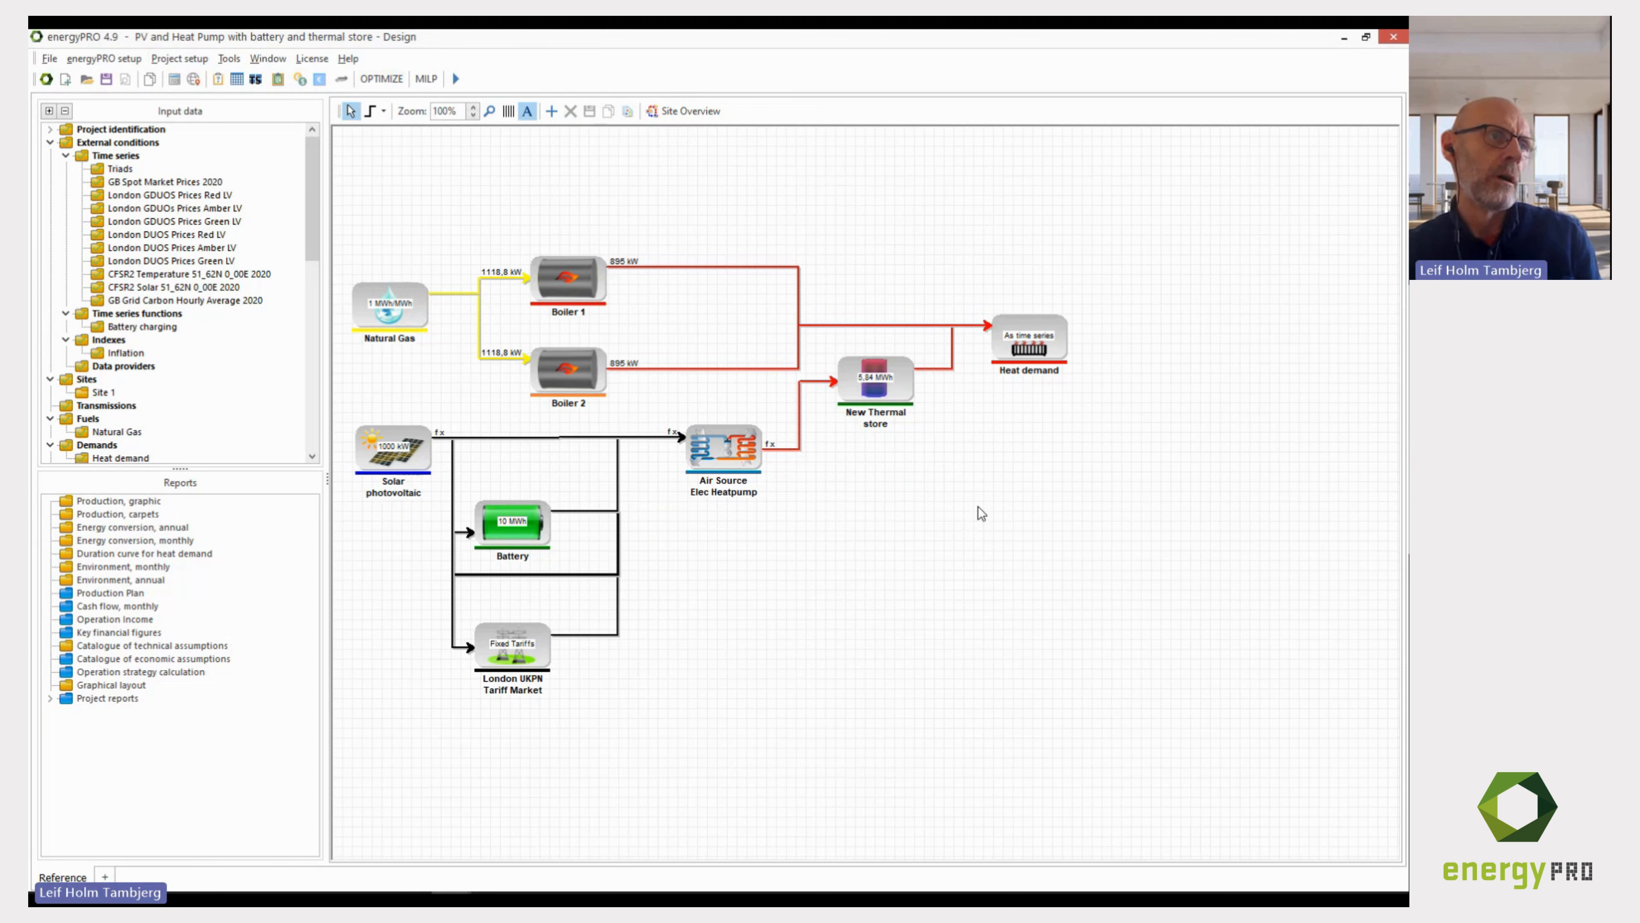
# Set the battery's charging power to the BattCharger(_) function in place of a fixed number.
pyautogui.click(507, 521)
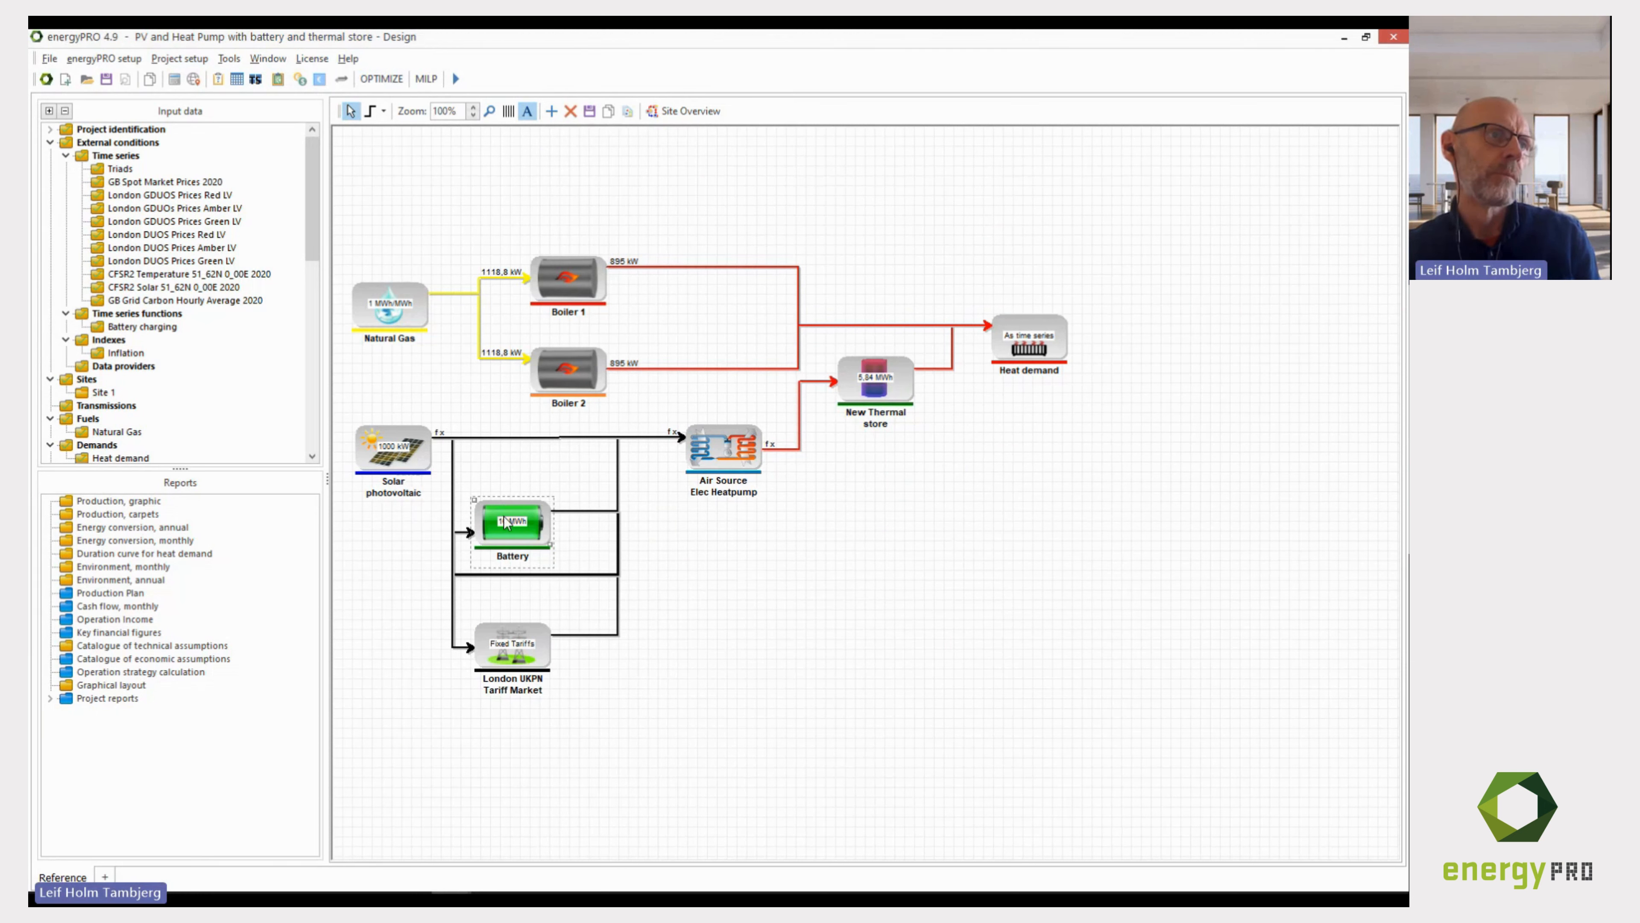
pyautogui.doubleClick(507, 520)
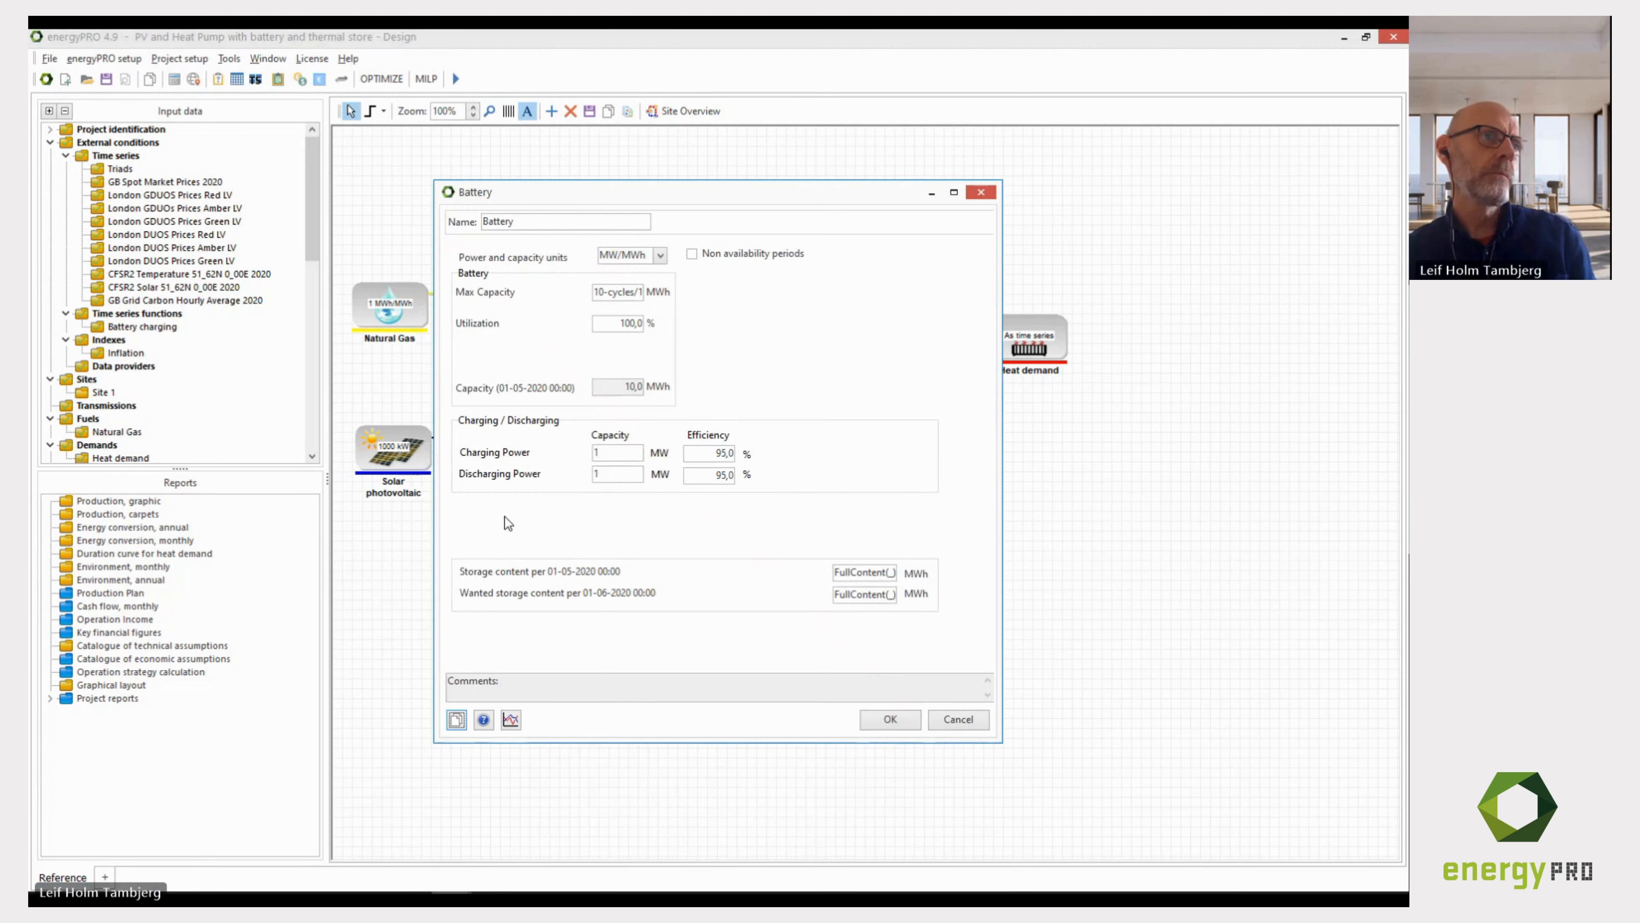
pyautogui.click(621, 473)
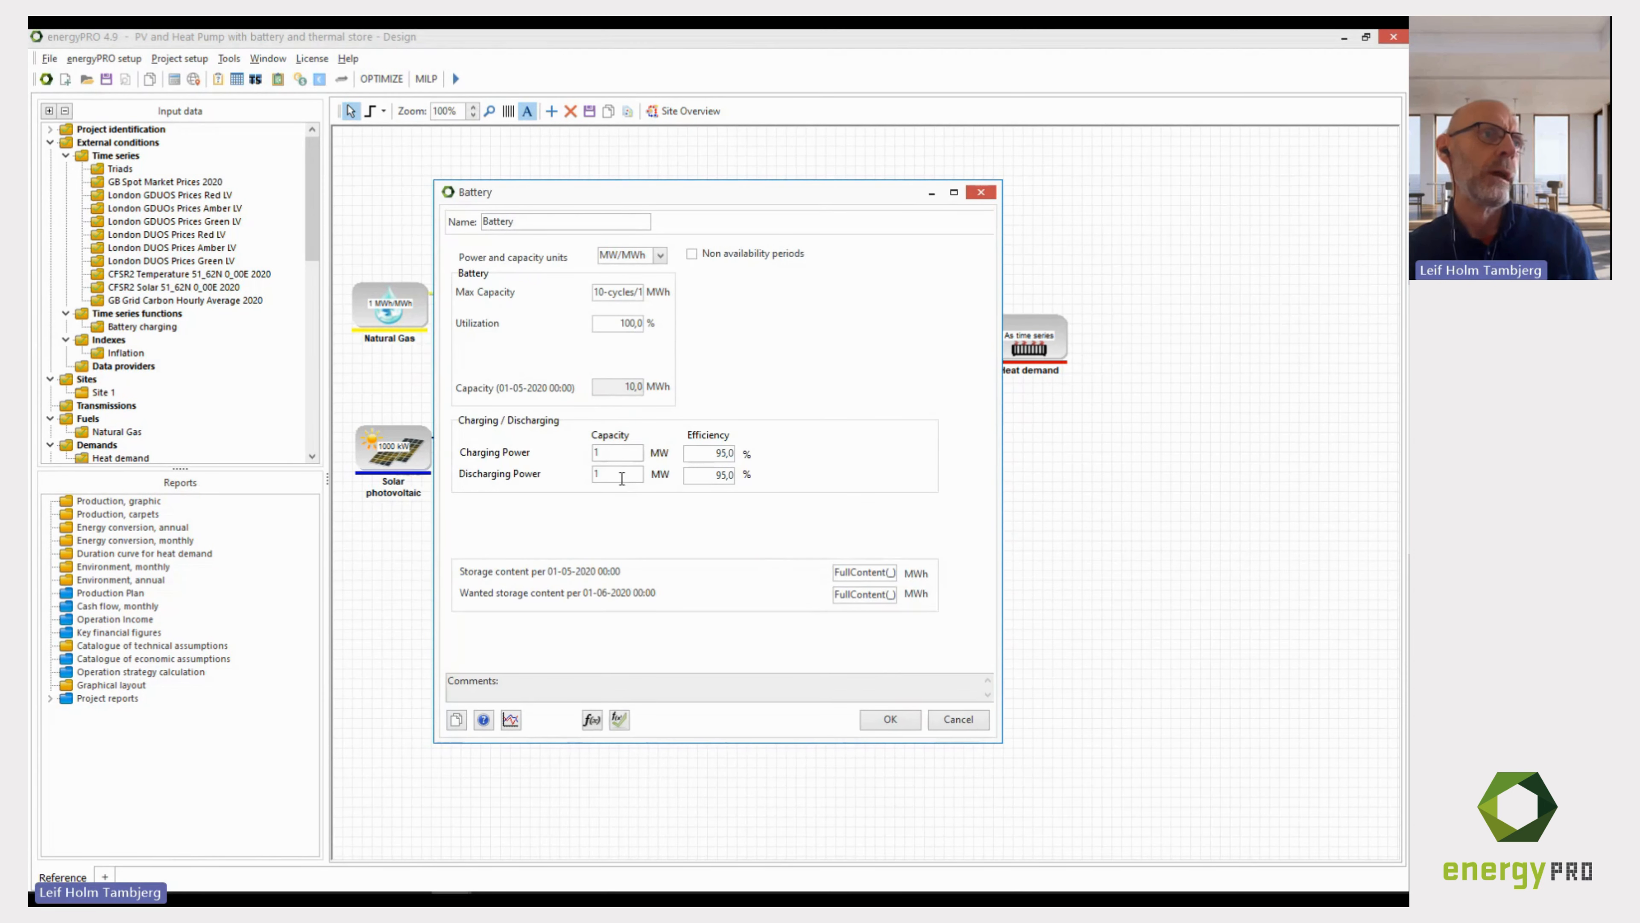
pyautogui.click(615, 454)
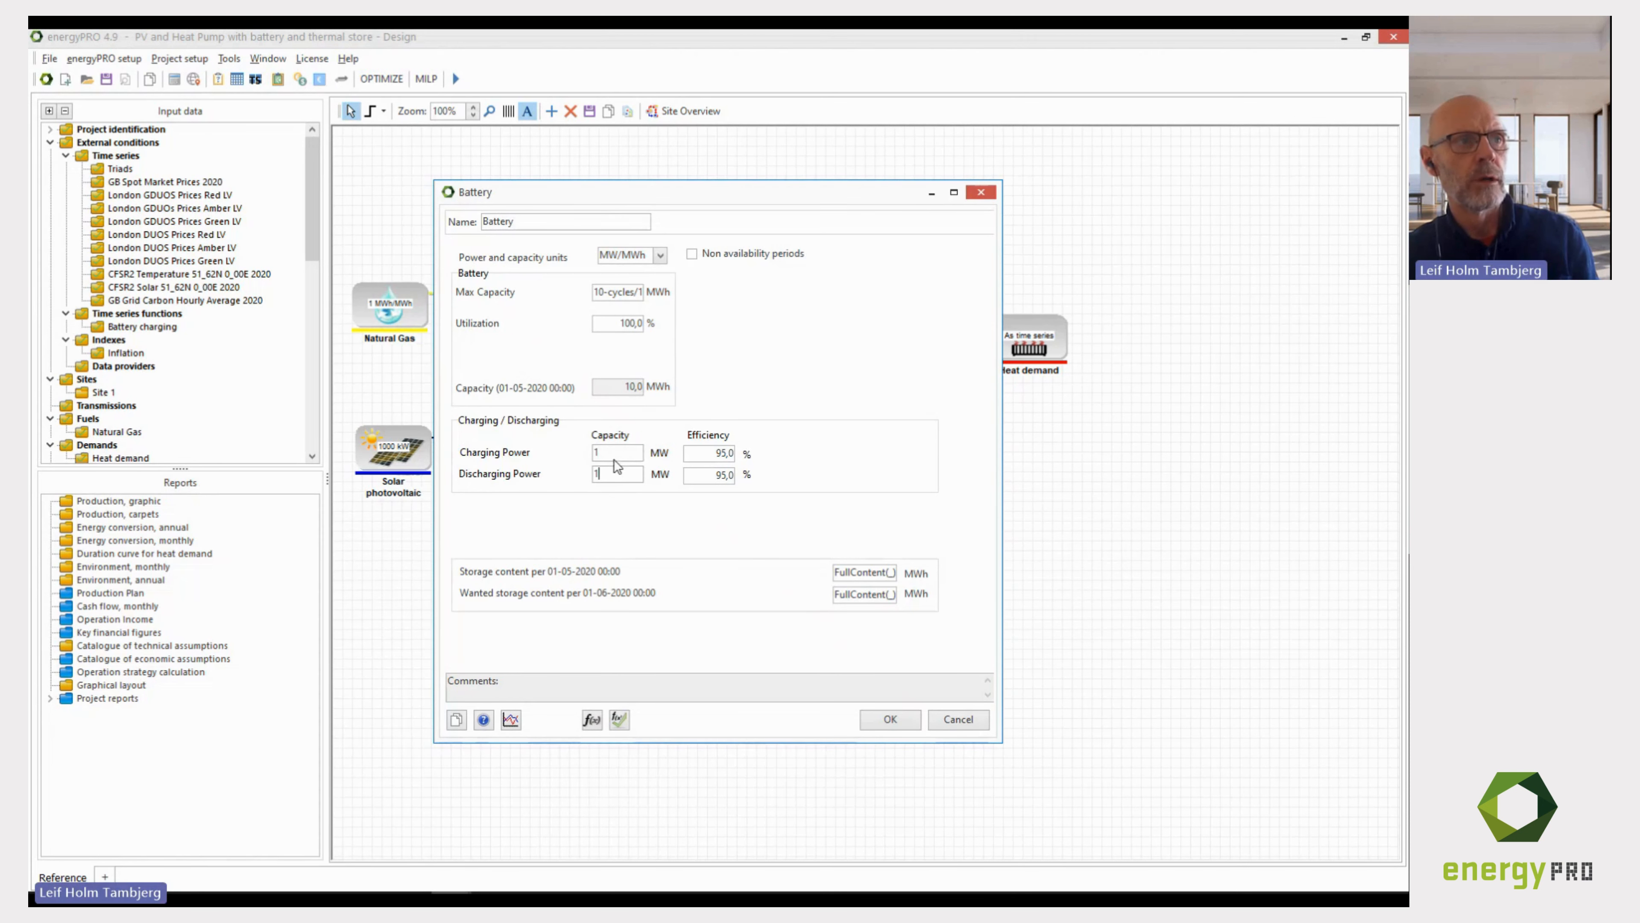
pyautogui.click(614, 475)
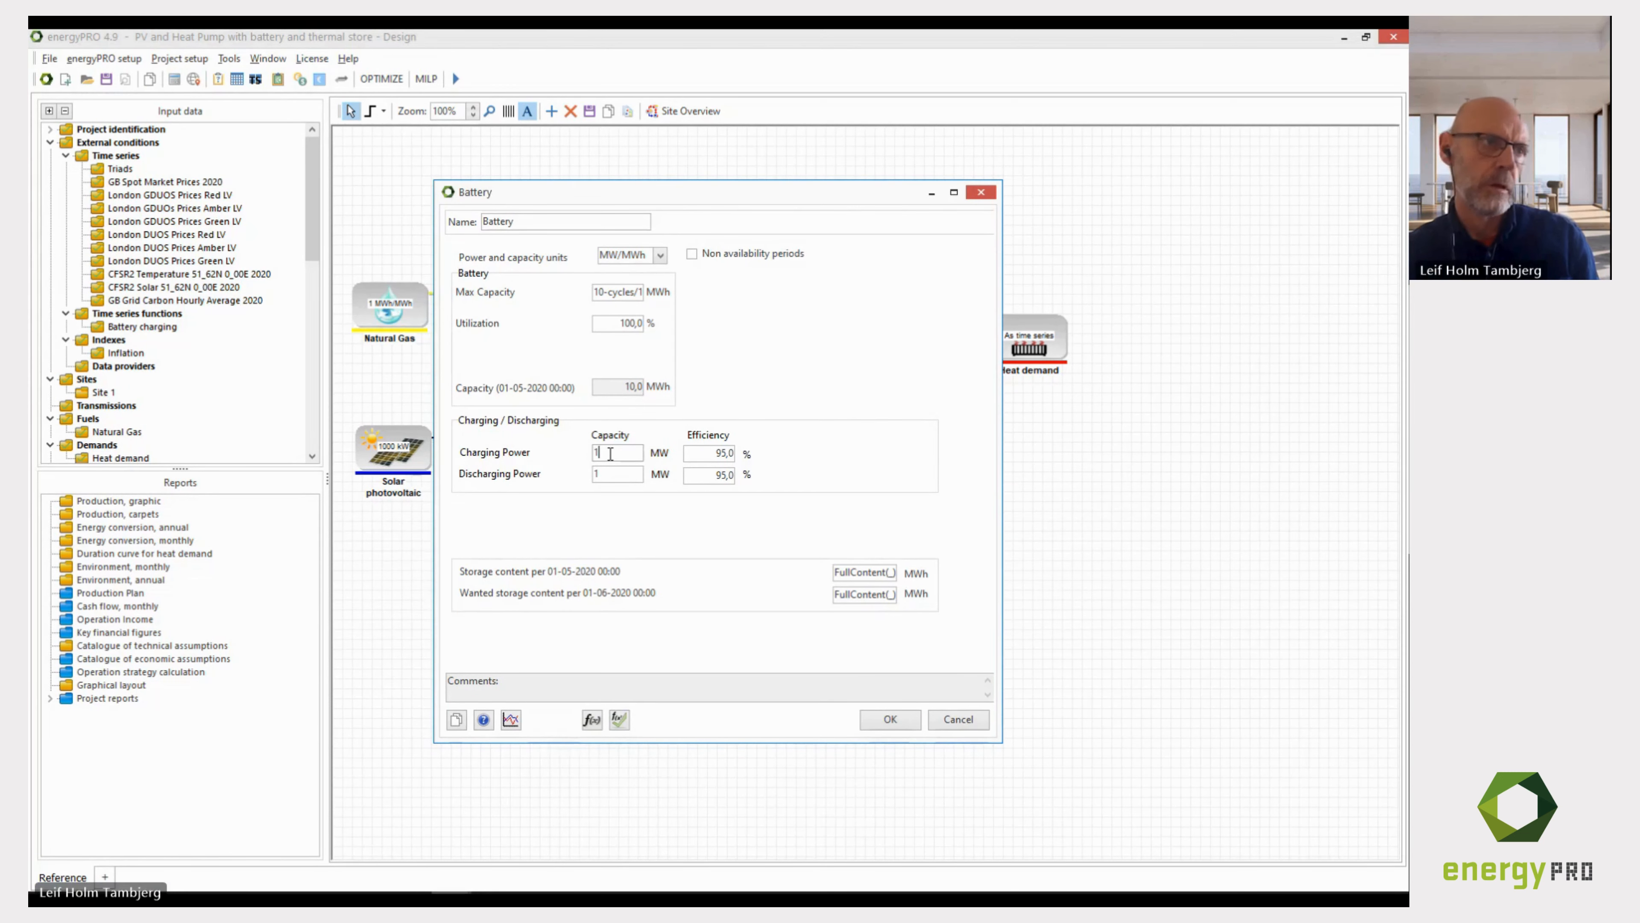
pyautogui.doubleClick(610, 453)
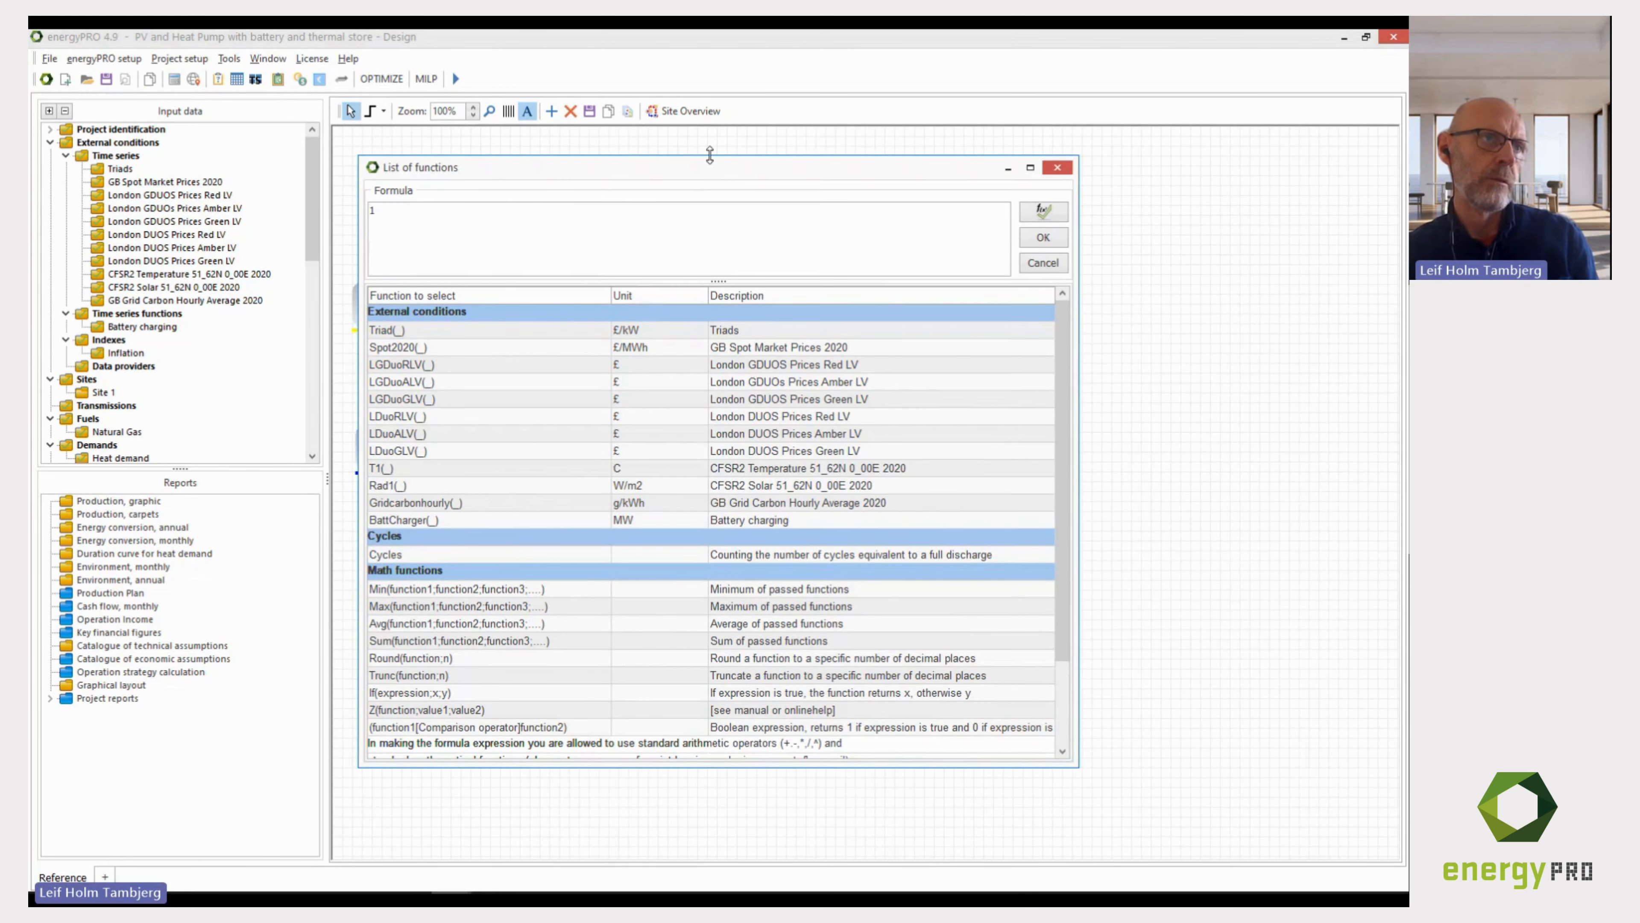
pyautogui.moveTo(710, 158); pyautogui.dragTo(943, 165)
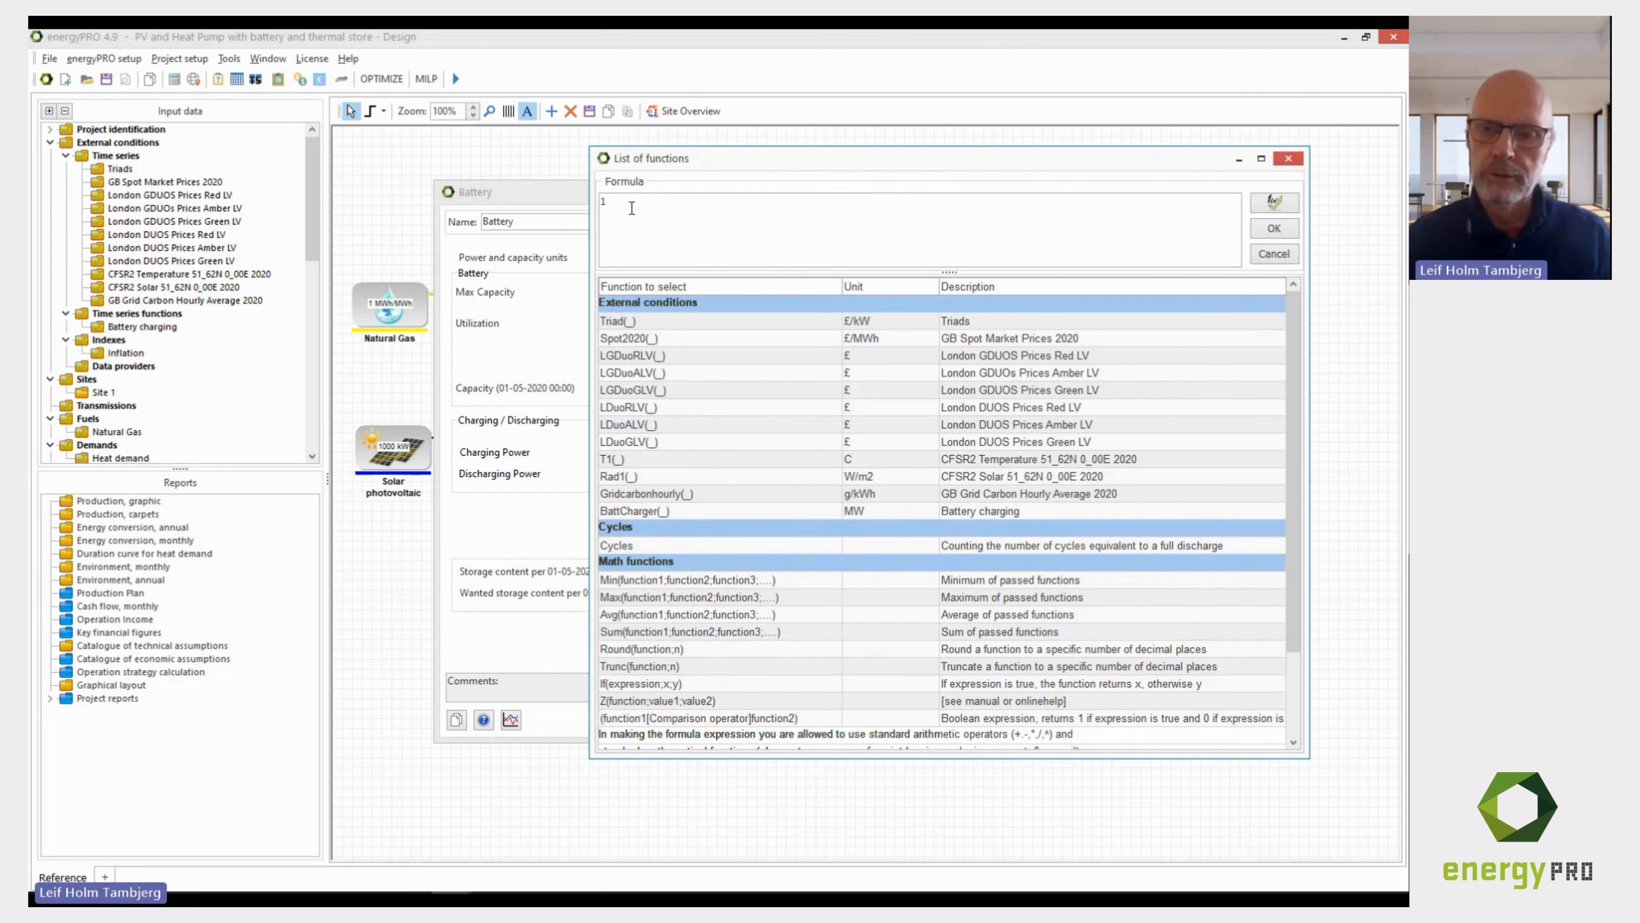
pyautogui.press('BackSpace')
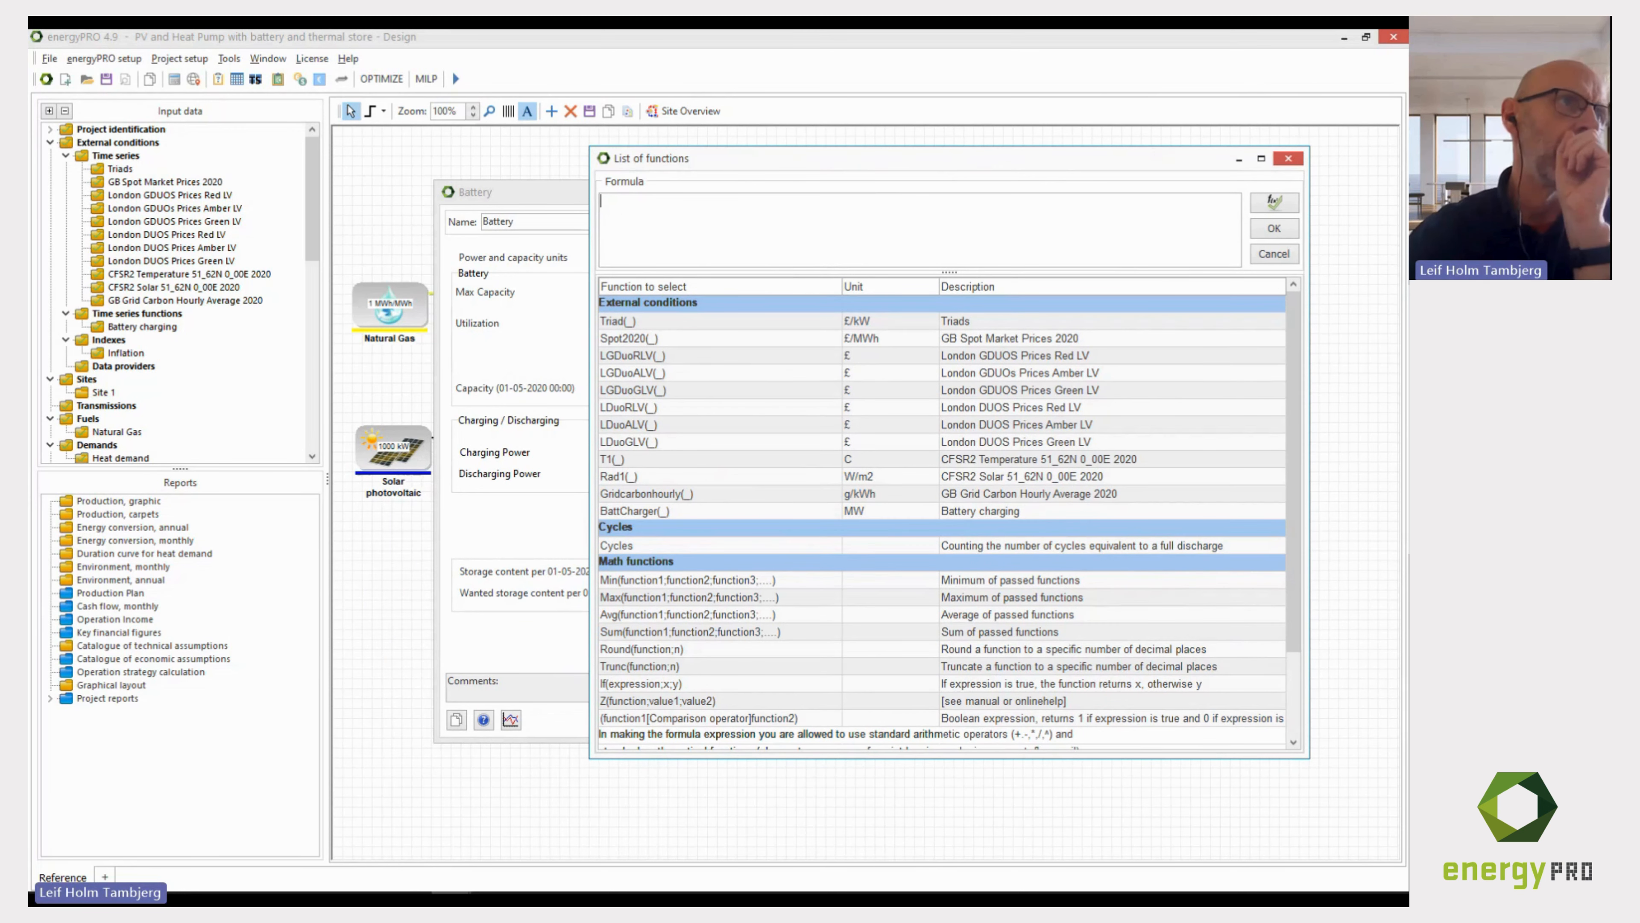
pyautogui.click(627, 511)
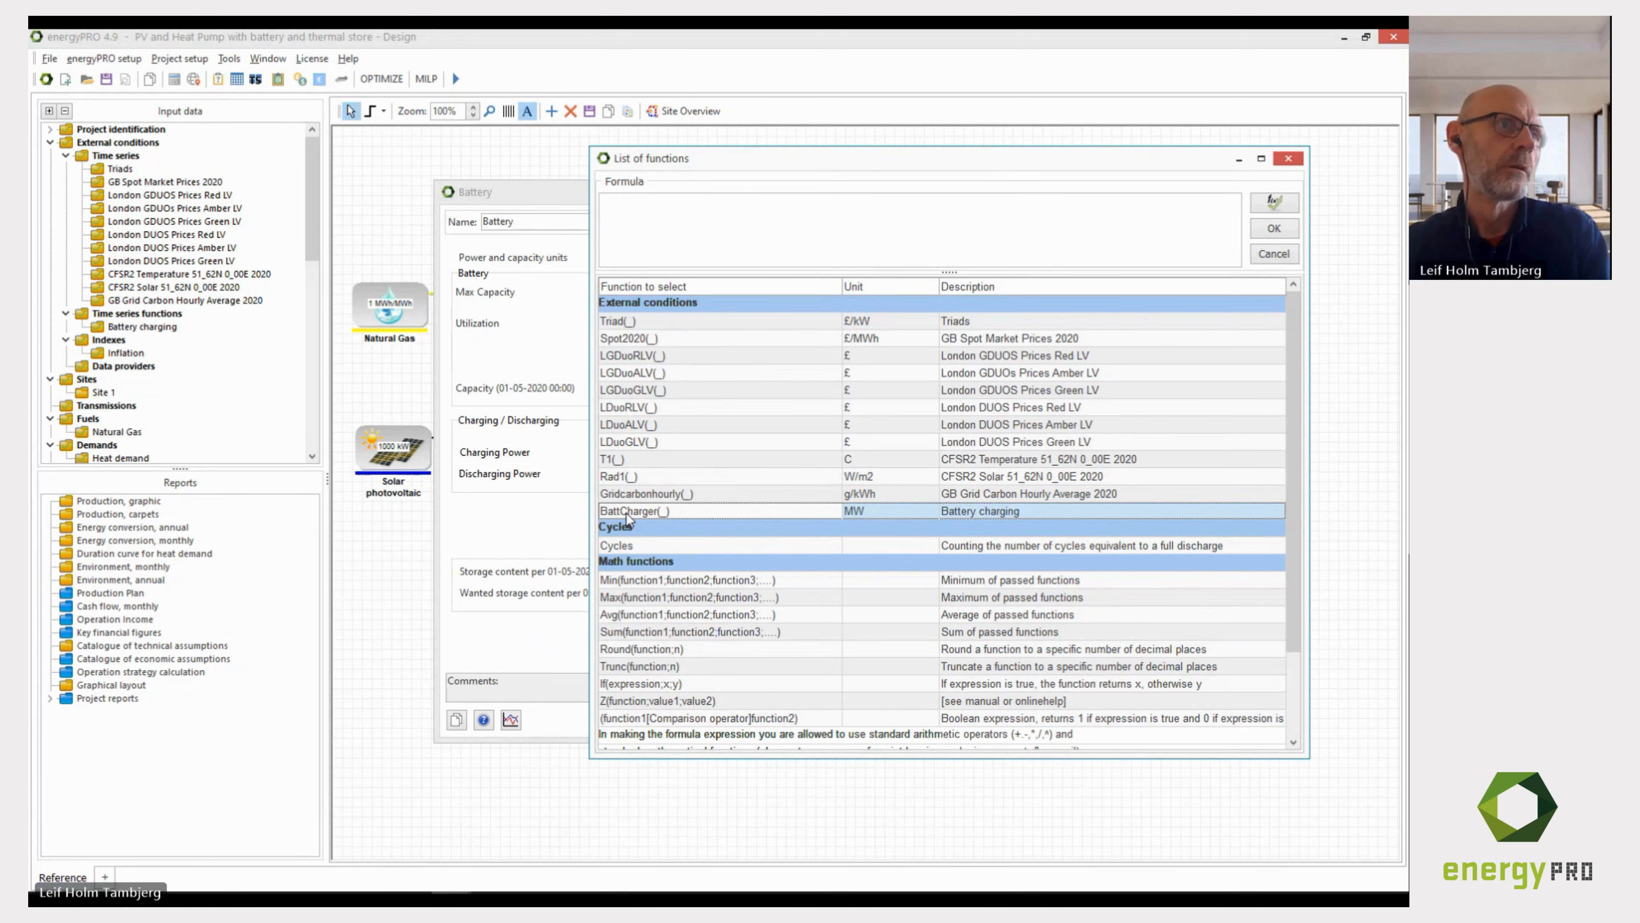
pyautogui.doubleClick(626, 514)
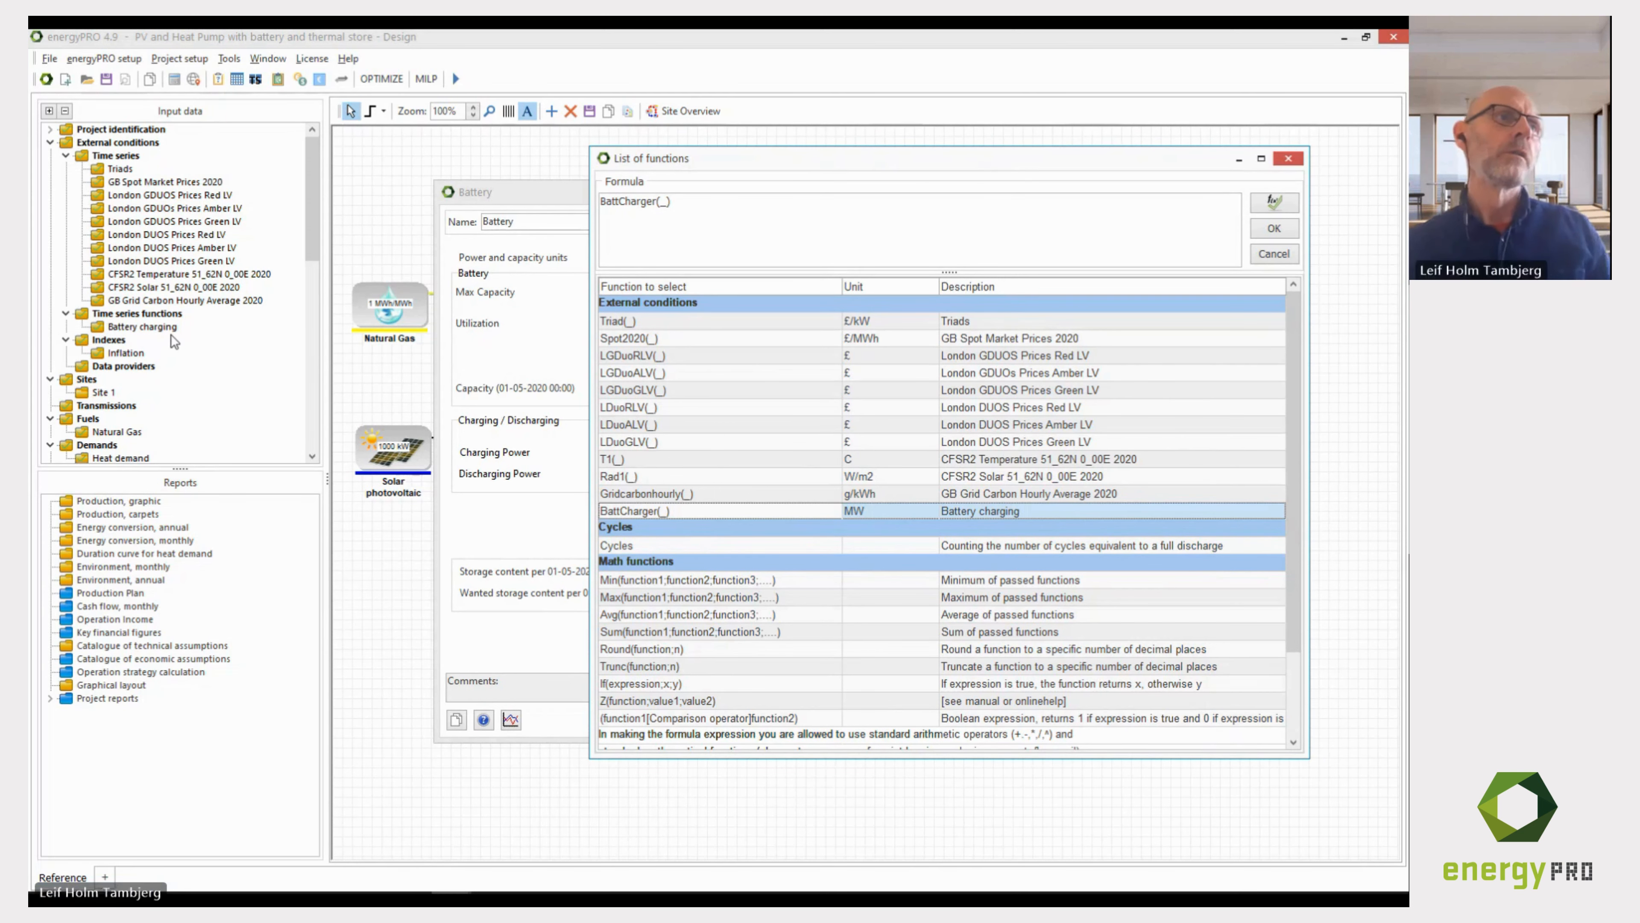
pyautogui.click(1269, 229)
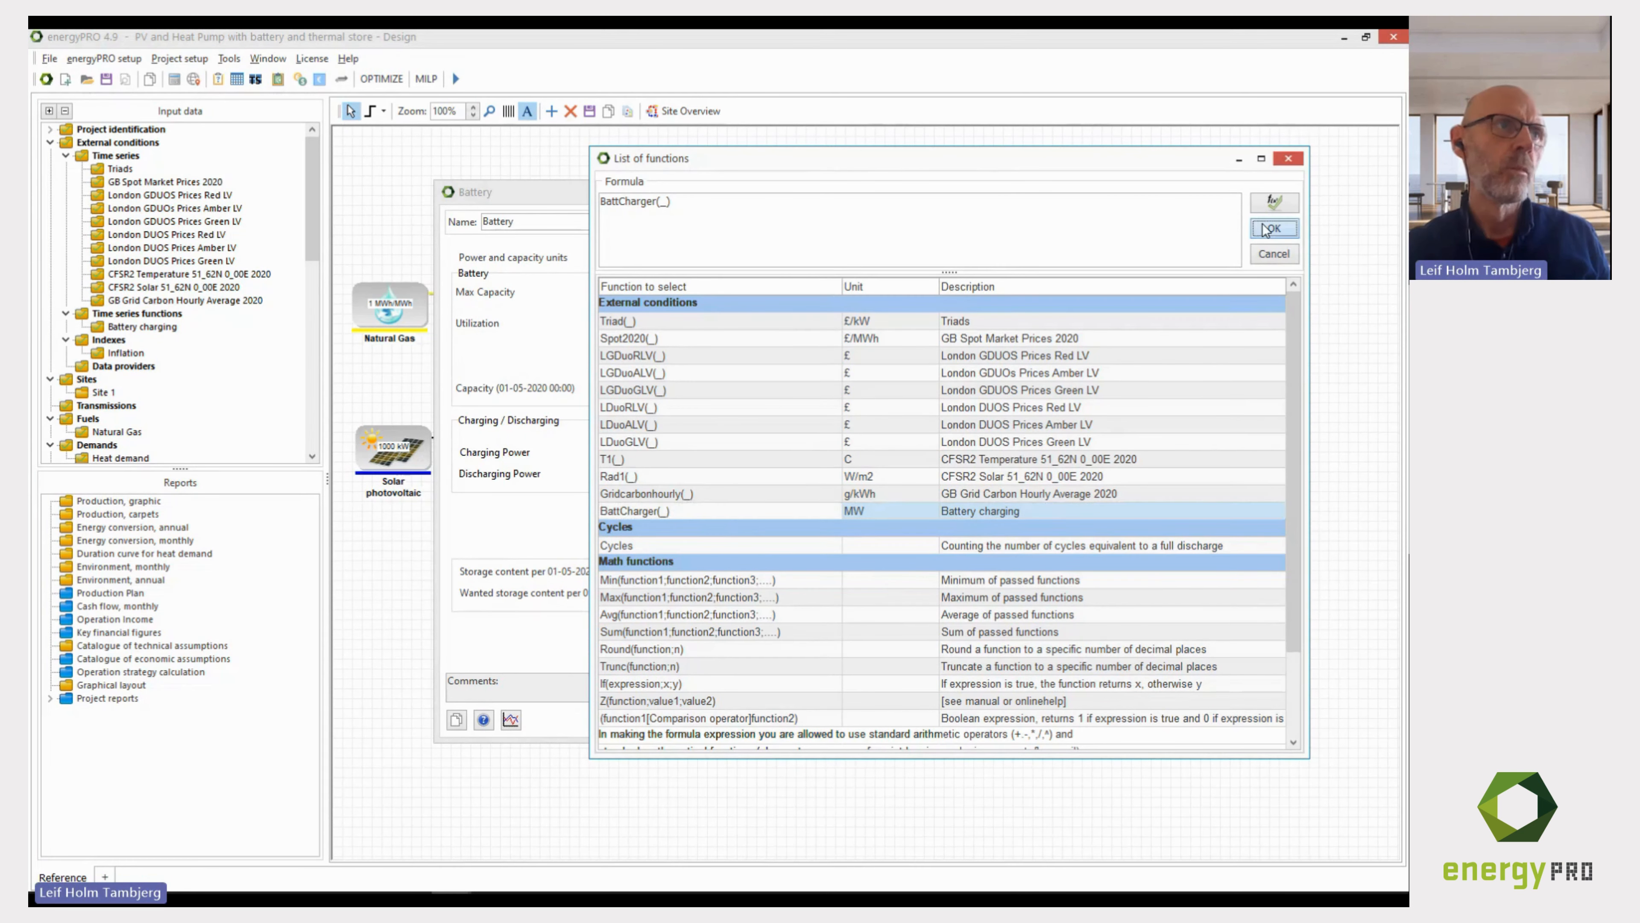
# Set the battery's discharging power to the BattCharger(_) function and accept the battery settings.
pyautogui.click(621, 475)
pyautogui.doubleClick(621, 475)
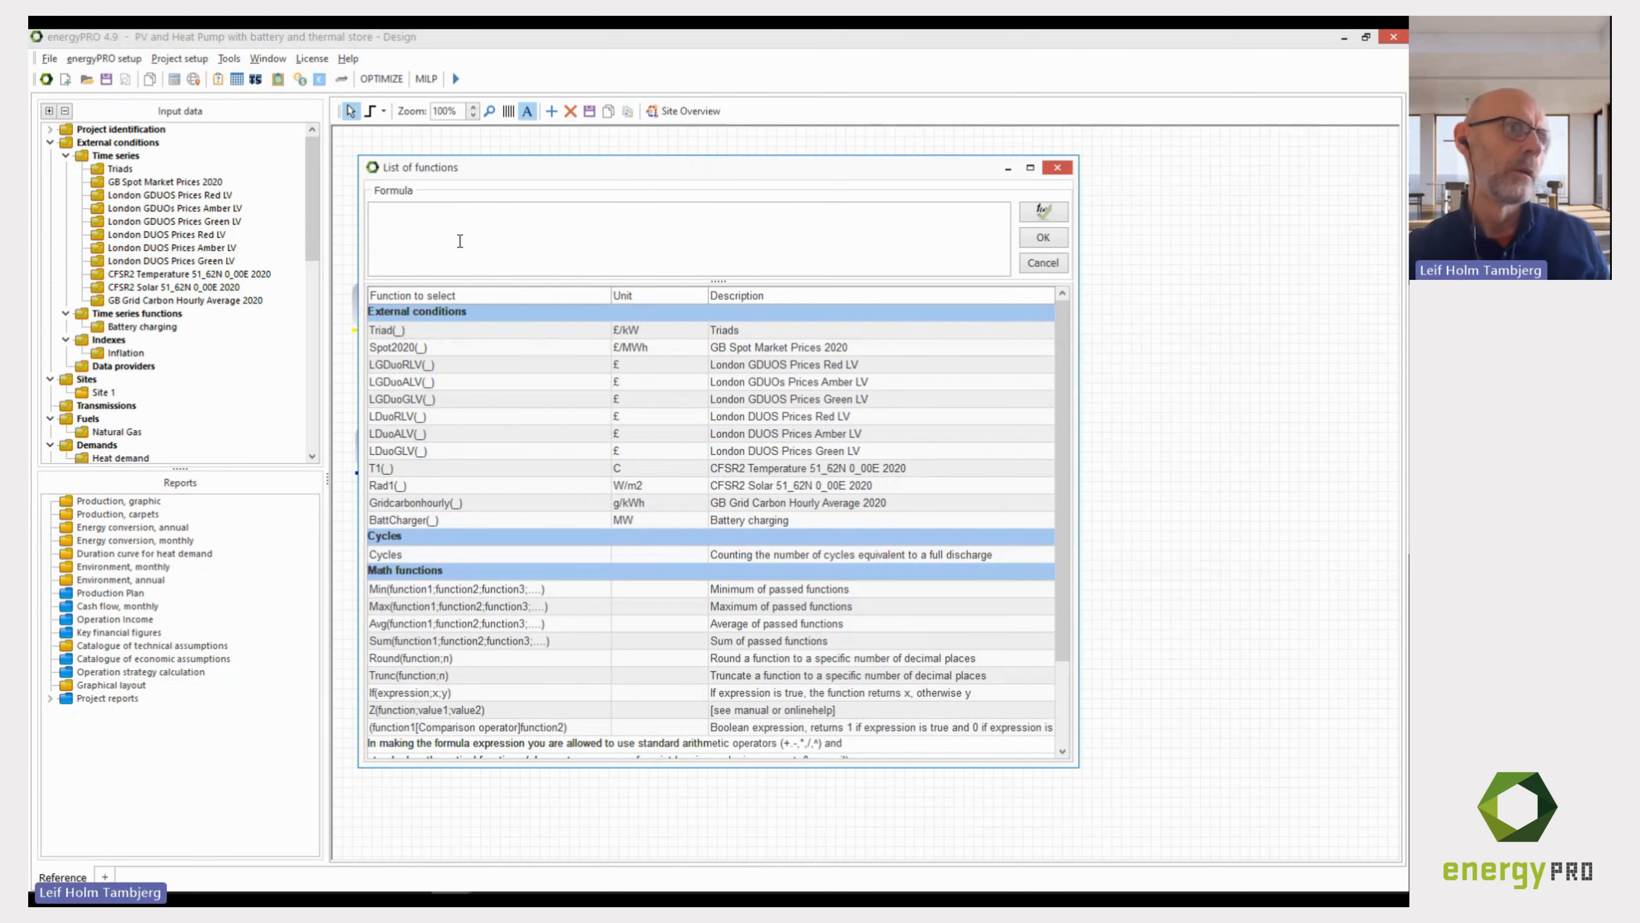
pyautogui.doubleClick(427, 519)
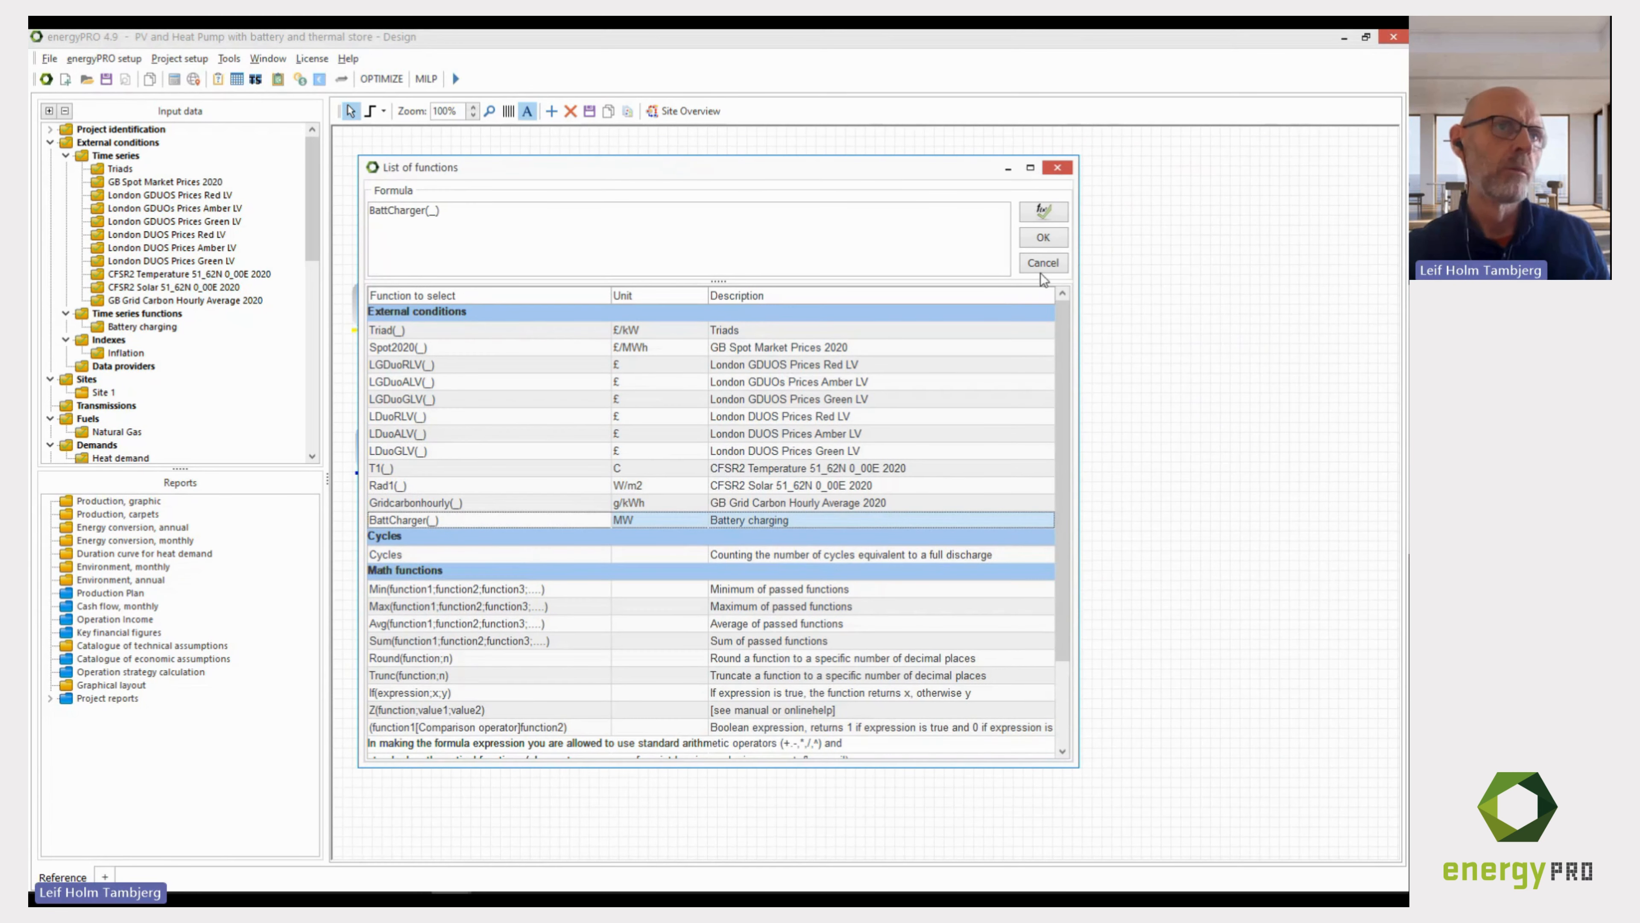
pyautogui.click(1041, 237)
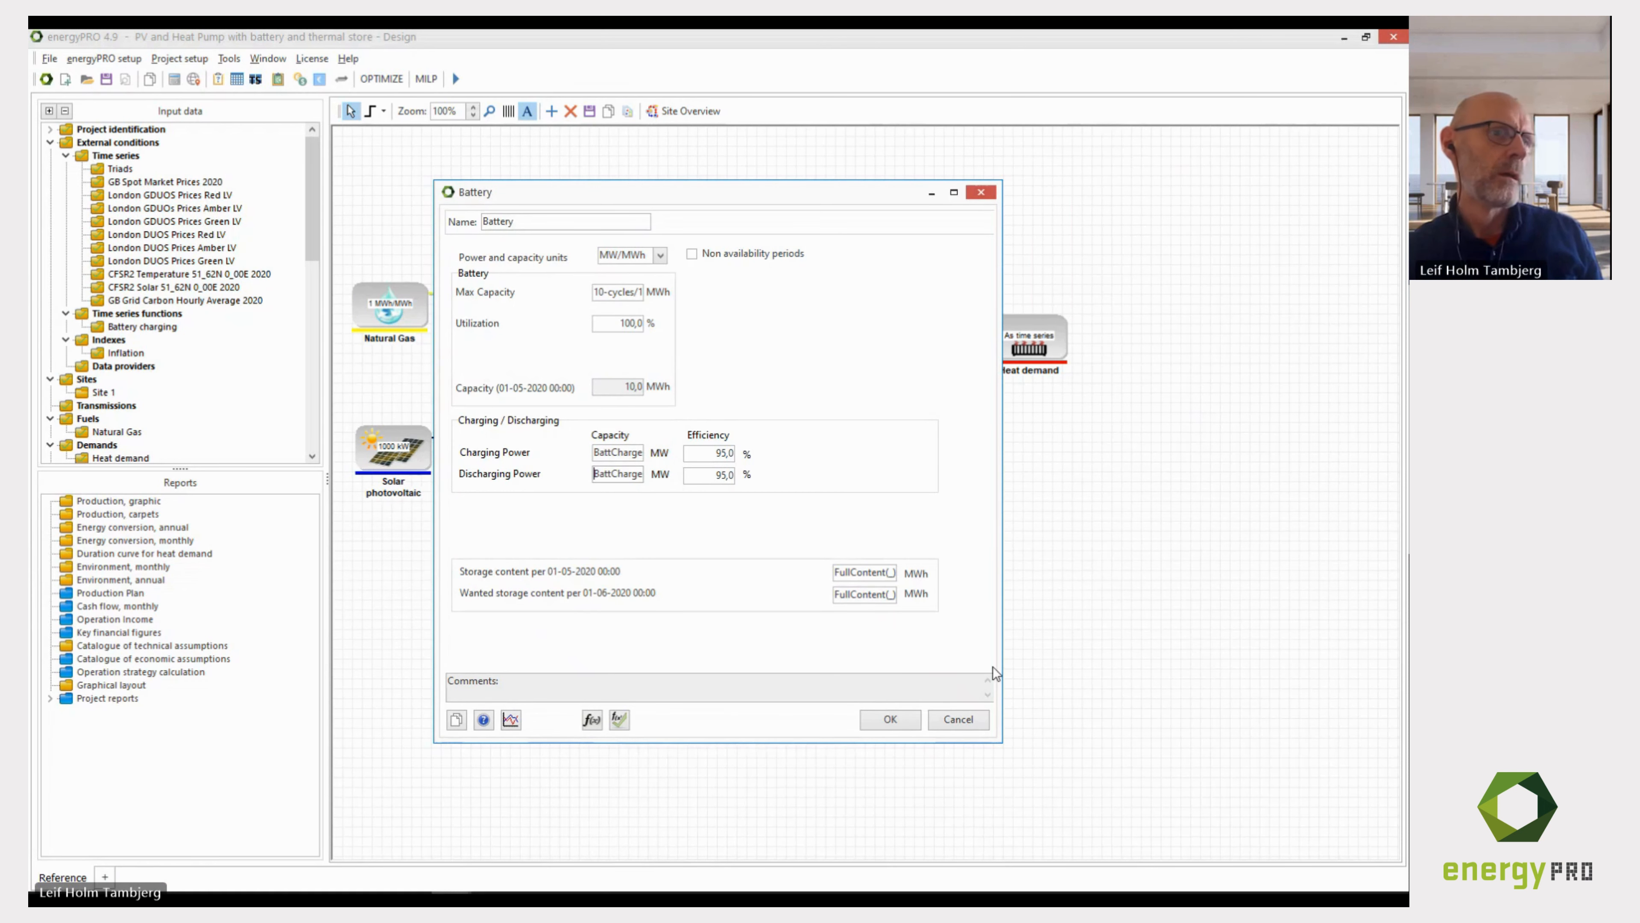
pyautogui.click(889, 721)
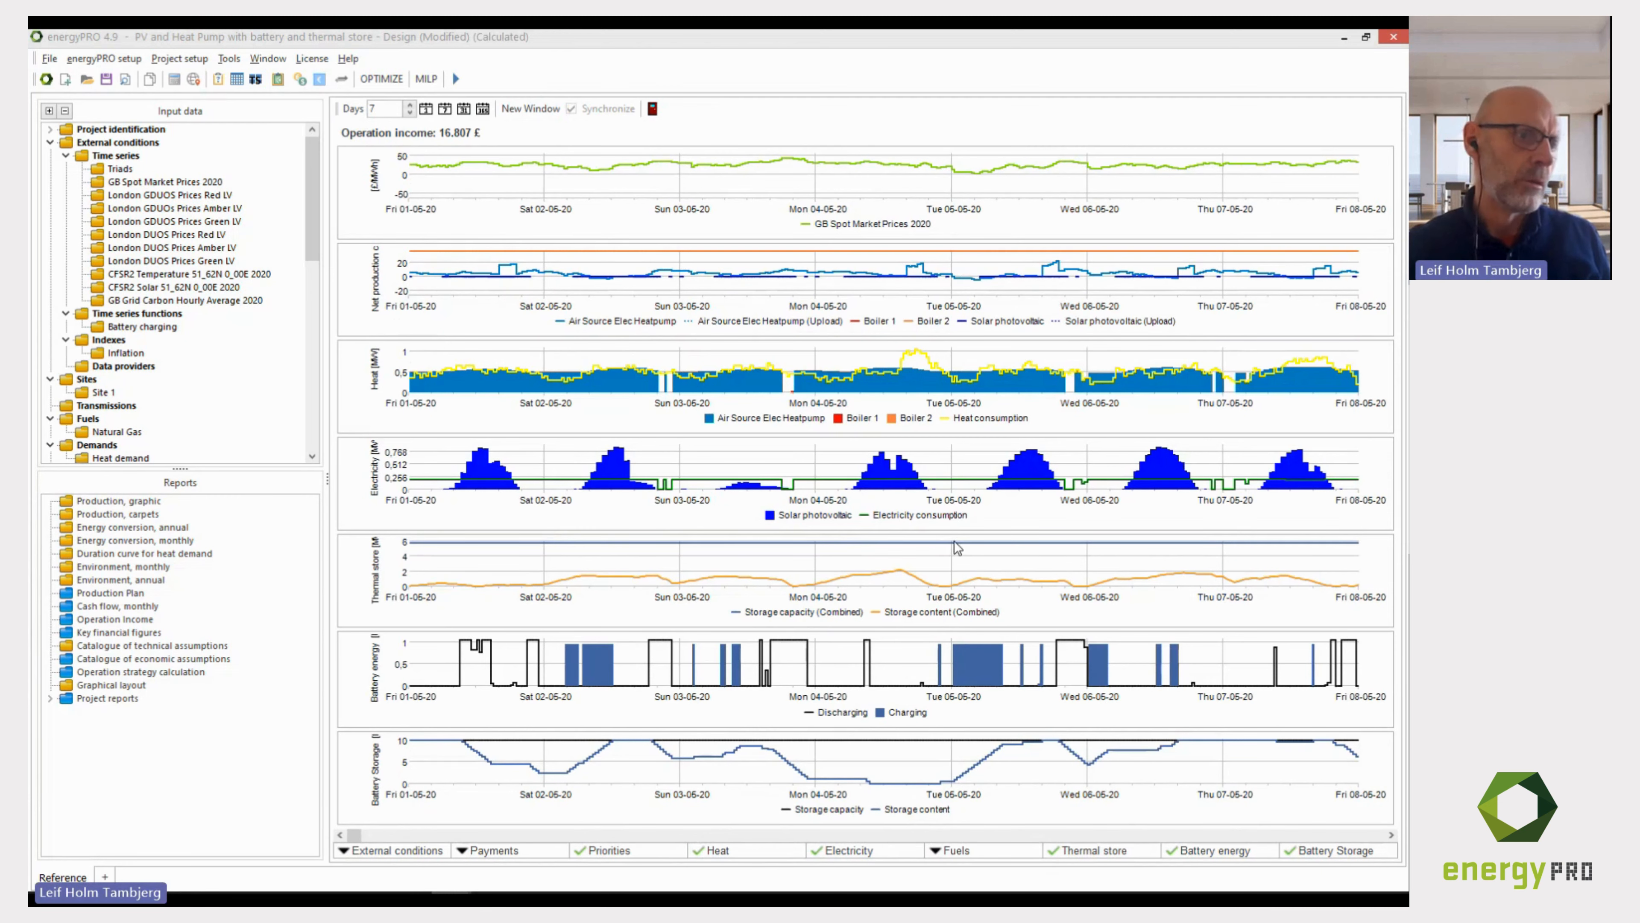
# Hide the priorities chart in the graphic production report and examine the battery charging and discharging.
pyautogui.click(579, 851)
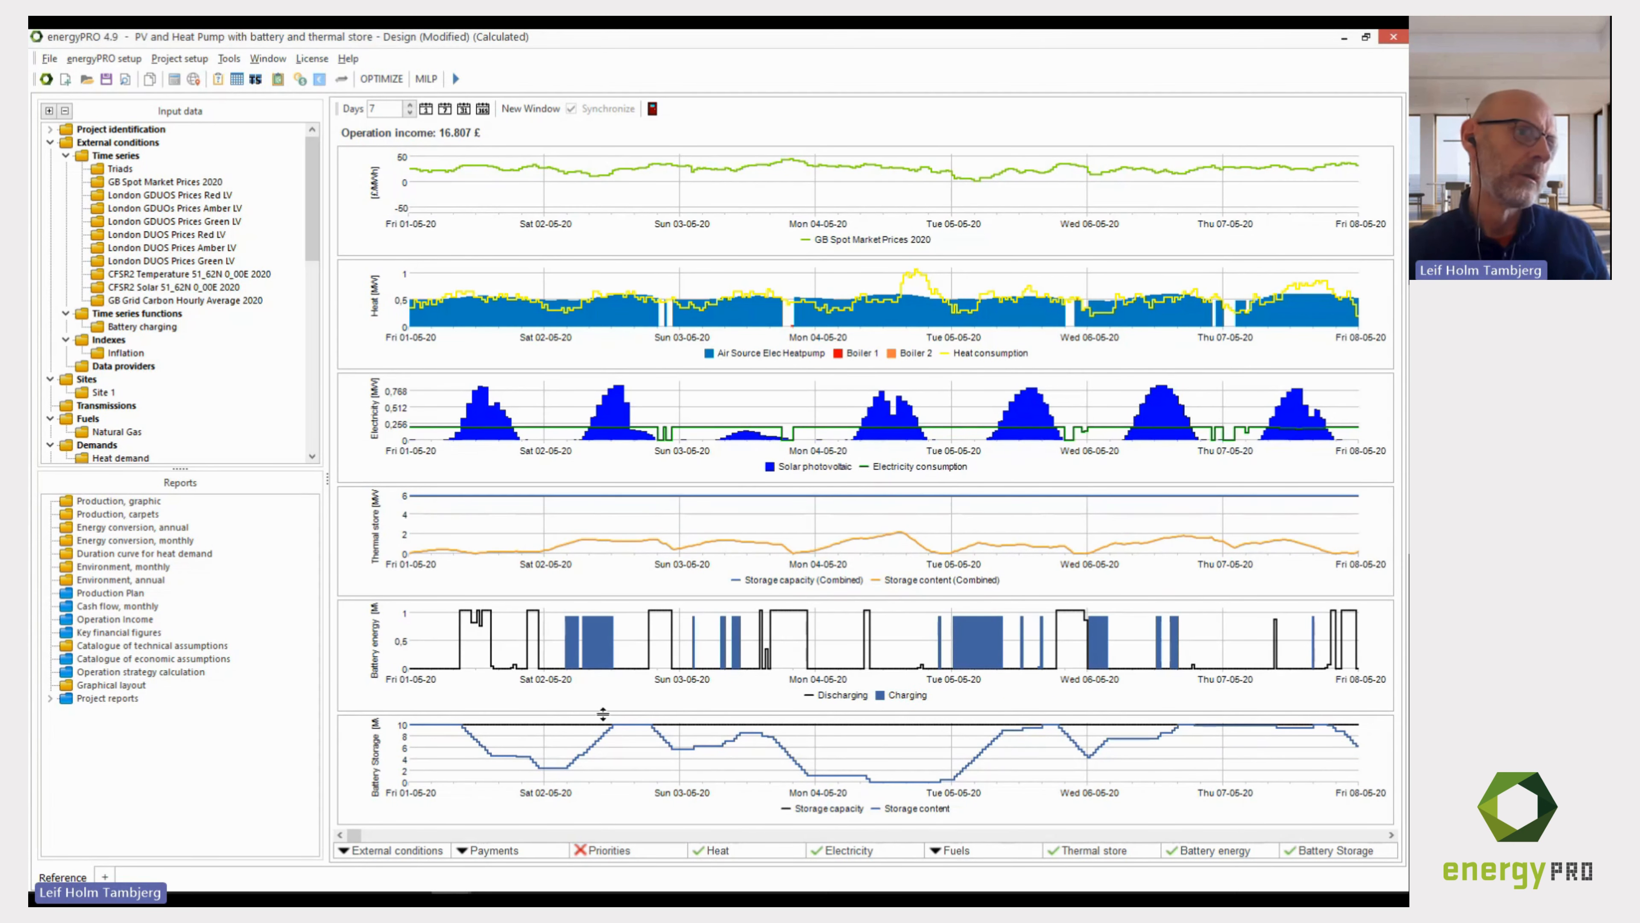
pyautogui.moveTo(596, 636)
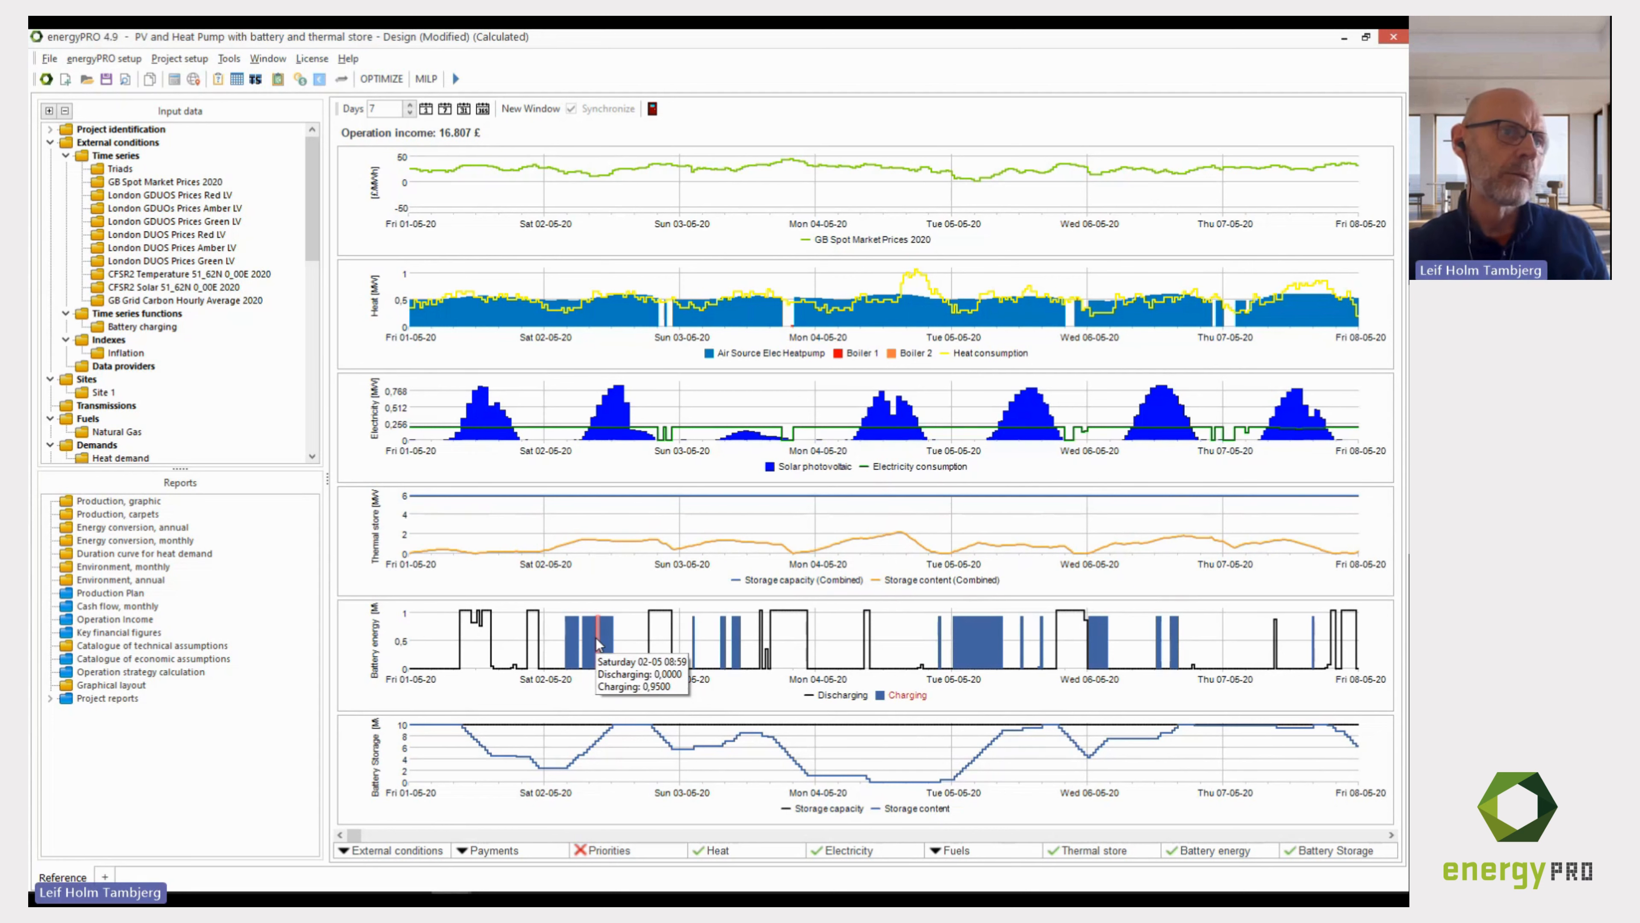
pyautogui.moveTo(665, 627)
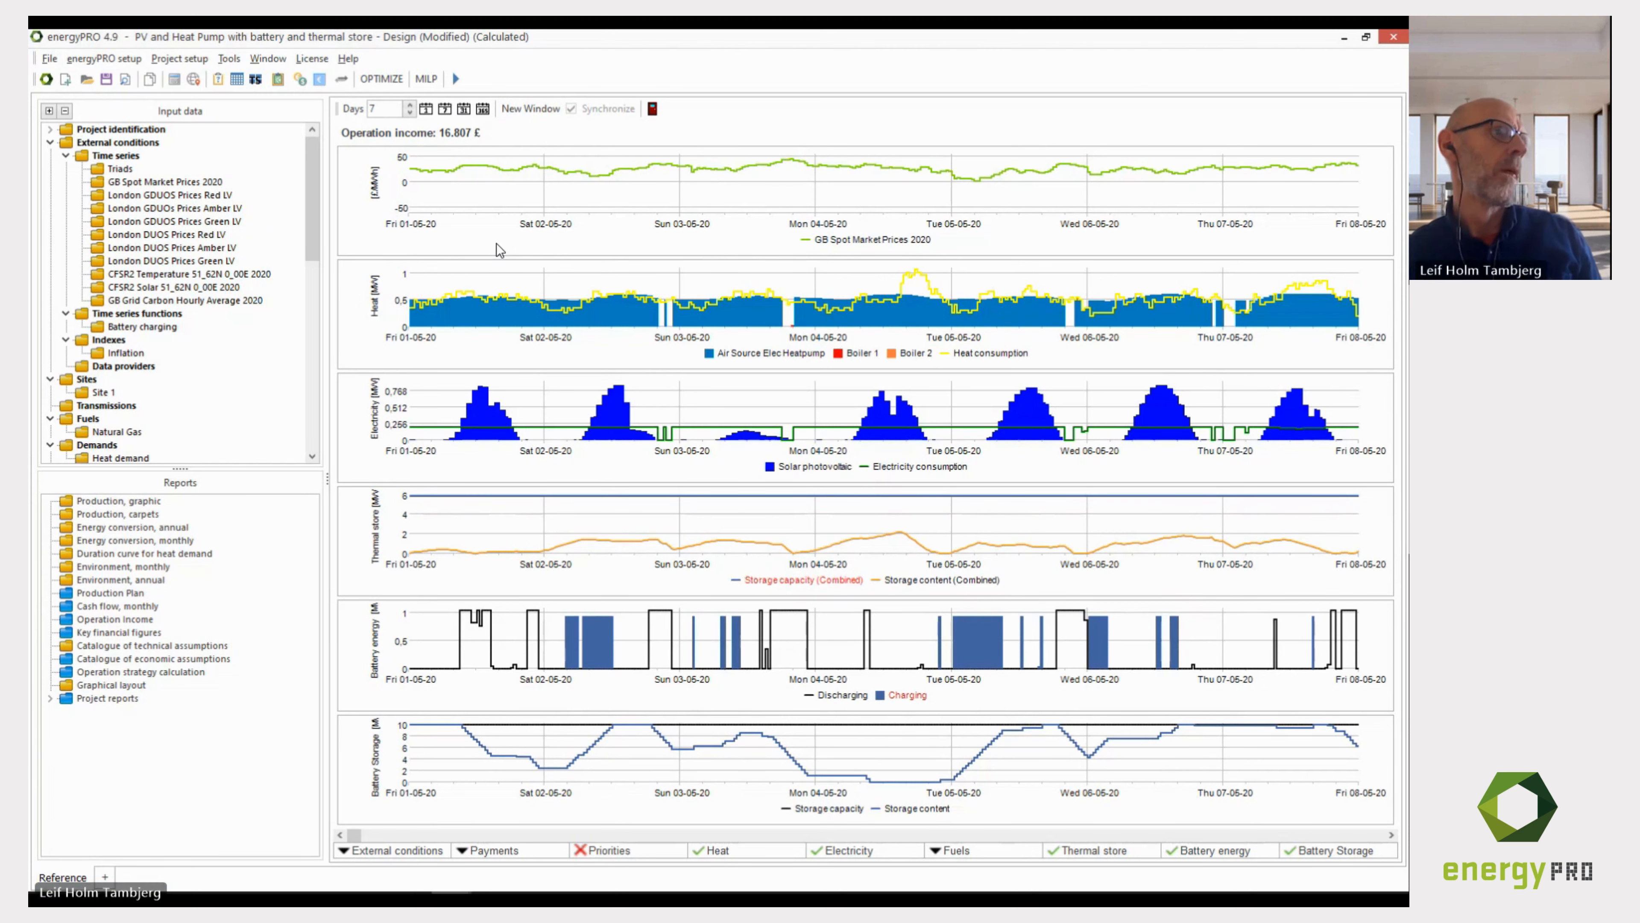
# Set the Battery charging time series function to 5 MW, review the recalculated production graphic and close it.
pyautogui.click(169, 327)
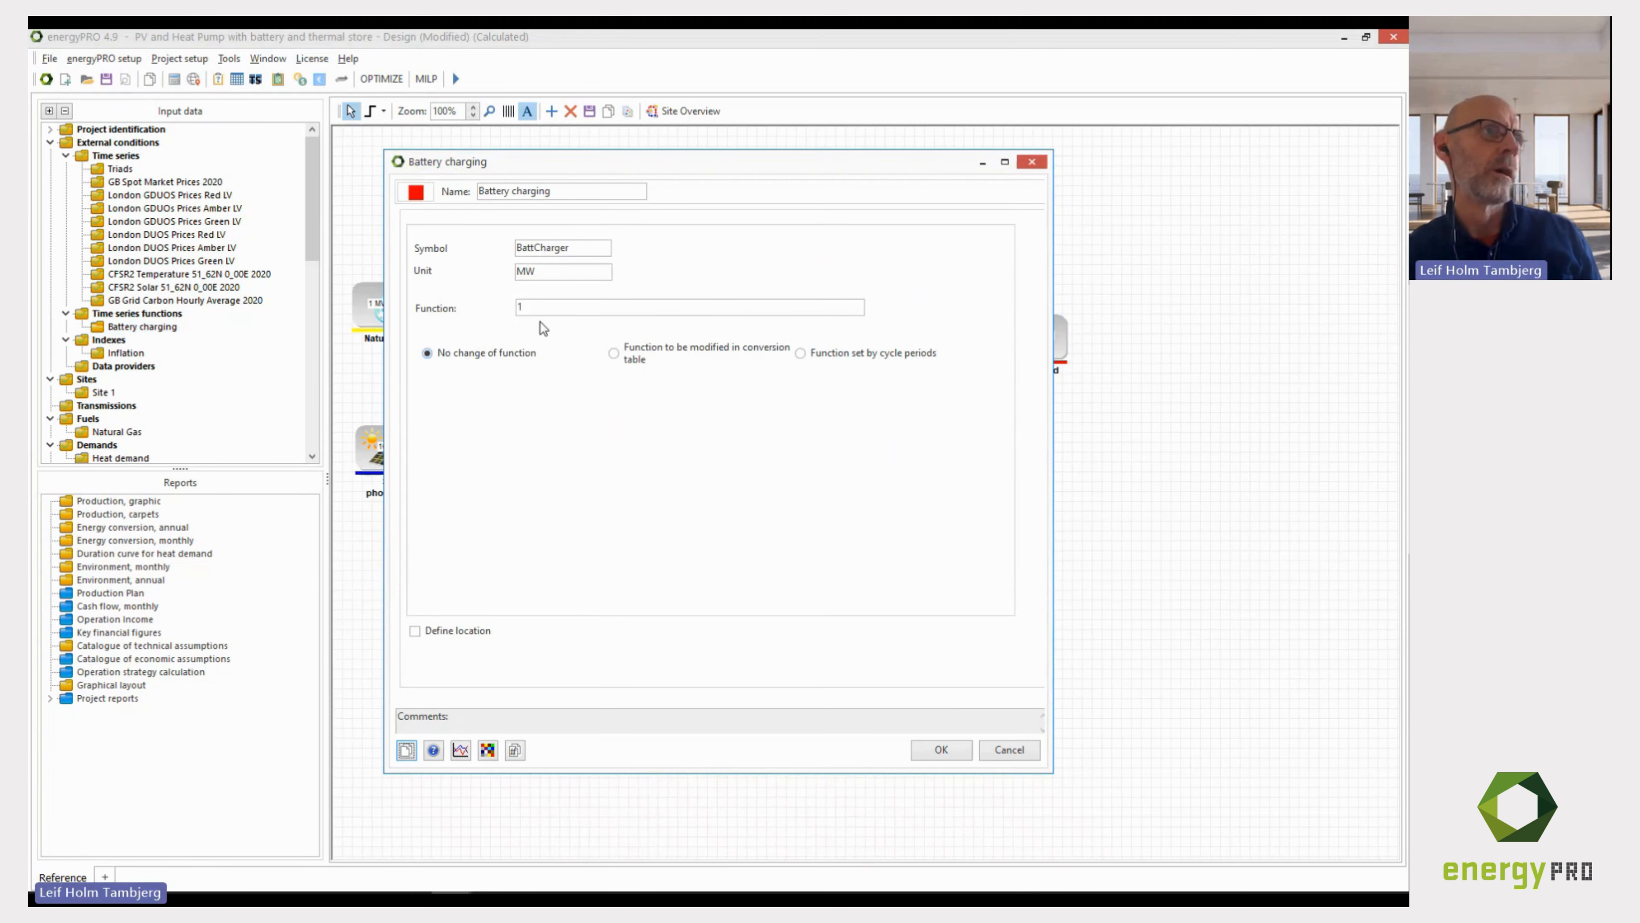
pyautogui.moveTo(538, 310); pyautogui.dragTo(453, 312)
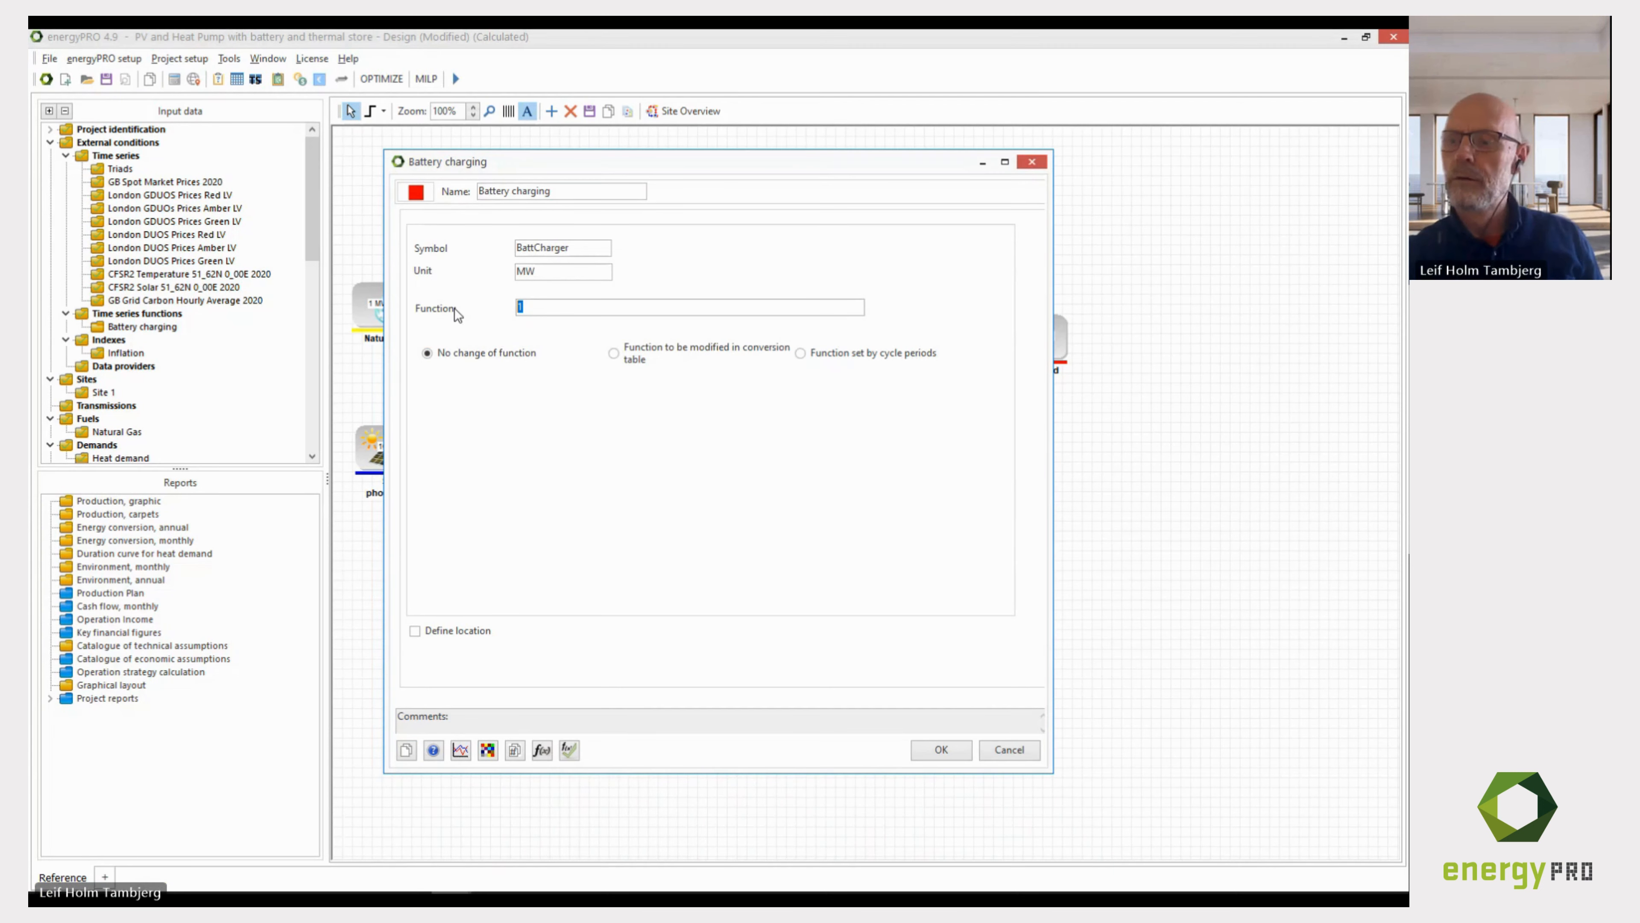
pyautogui.write('5')
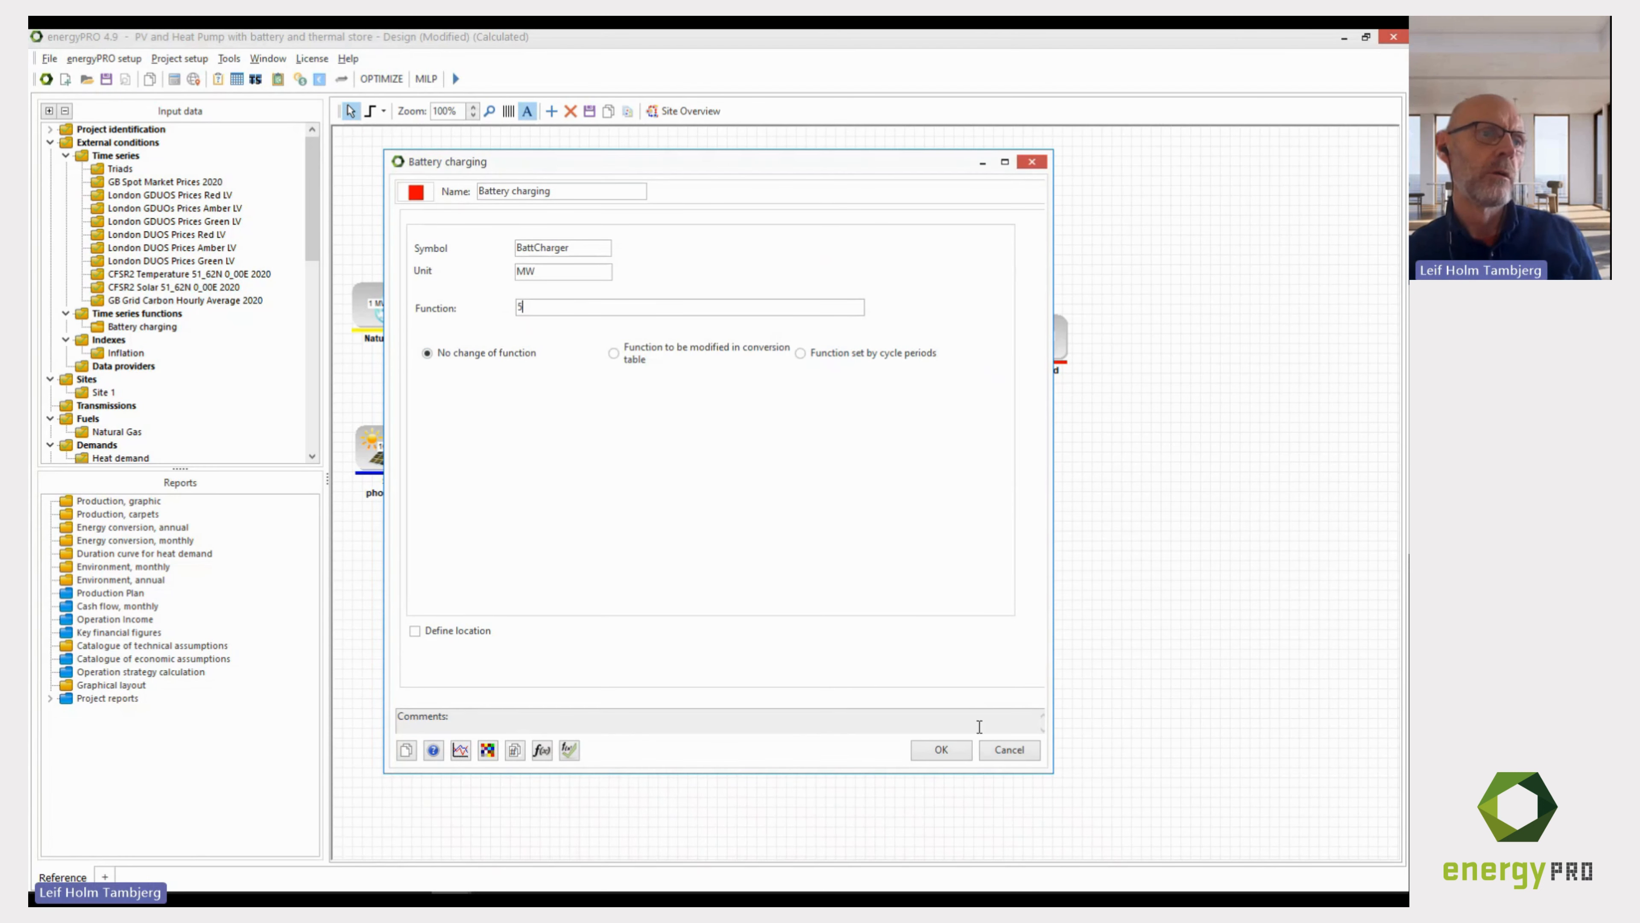
pyautogui.click(966, 750)
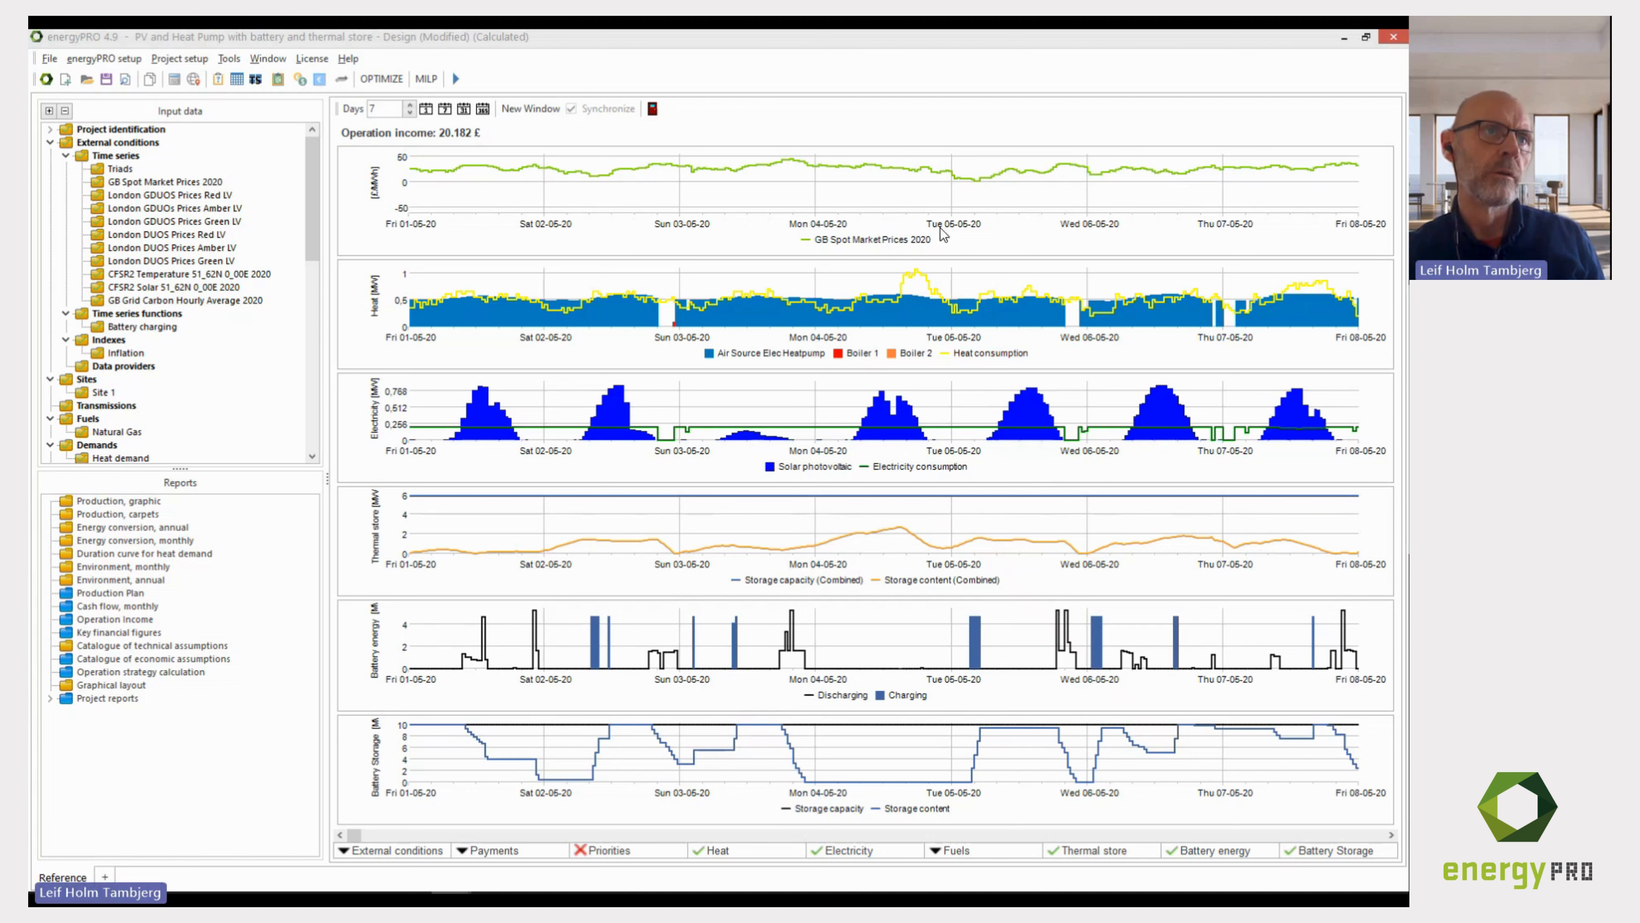
pyautogui.moveTo(1041, 551)
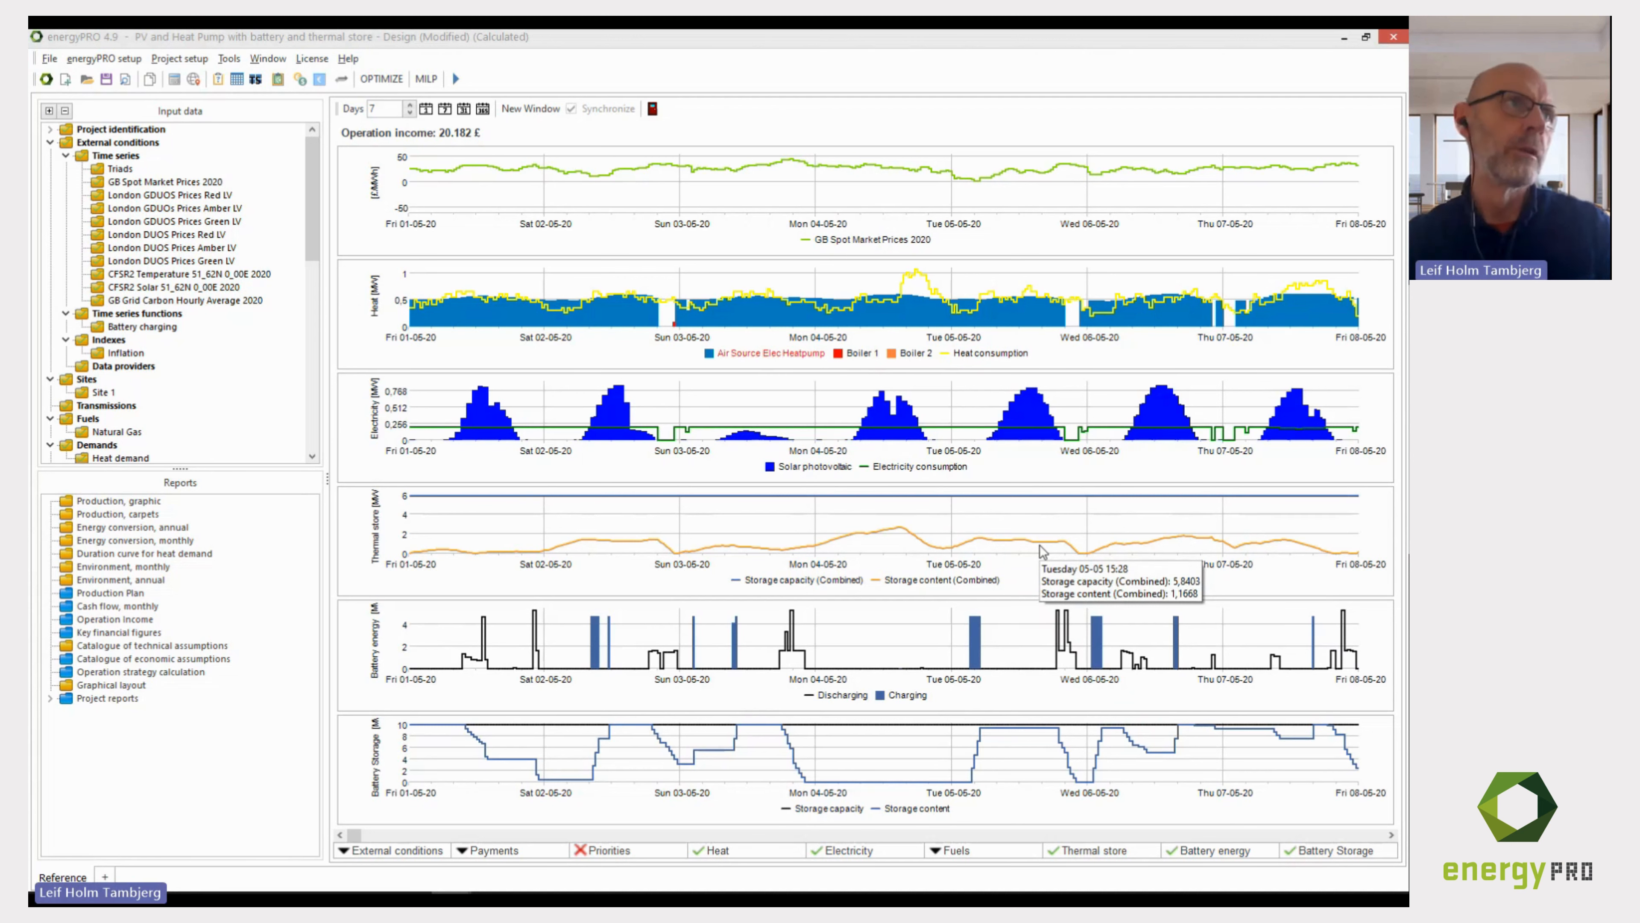
pyautogui.click(653, 108)
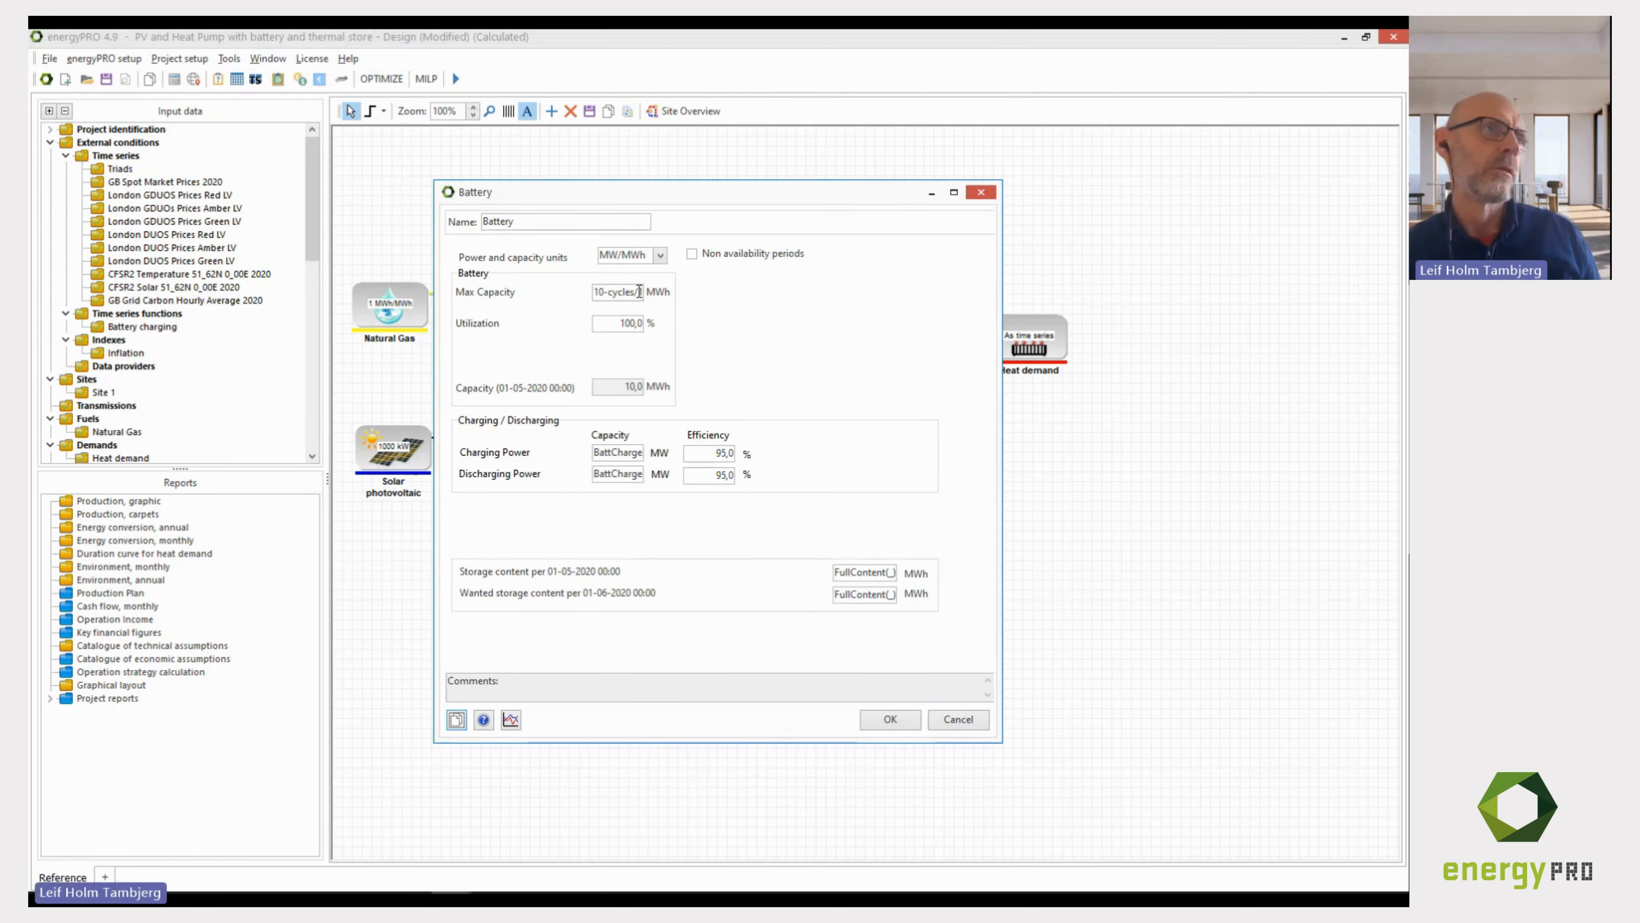
# Inspect the battery's charging power formula and the Cycles function available for it, cancelling without changes.
pyautogui.click(637, 293)
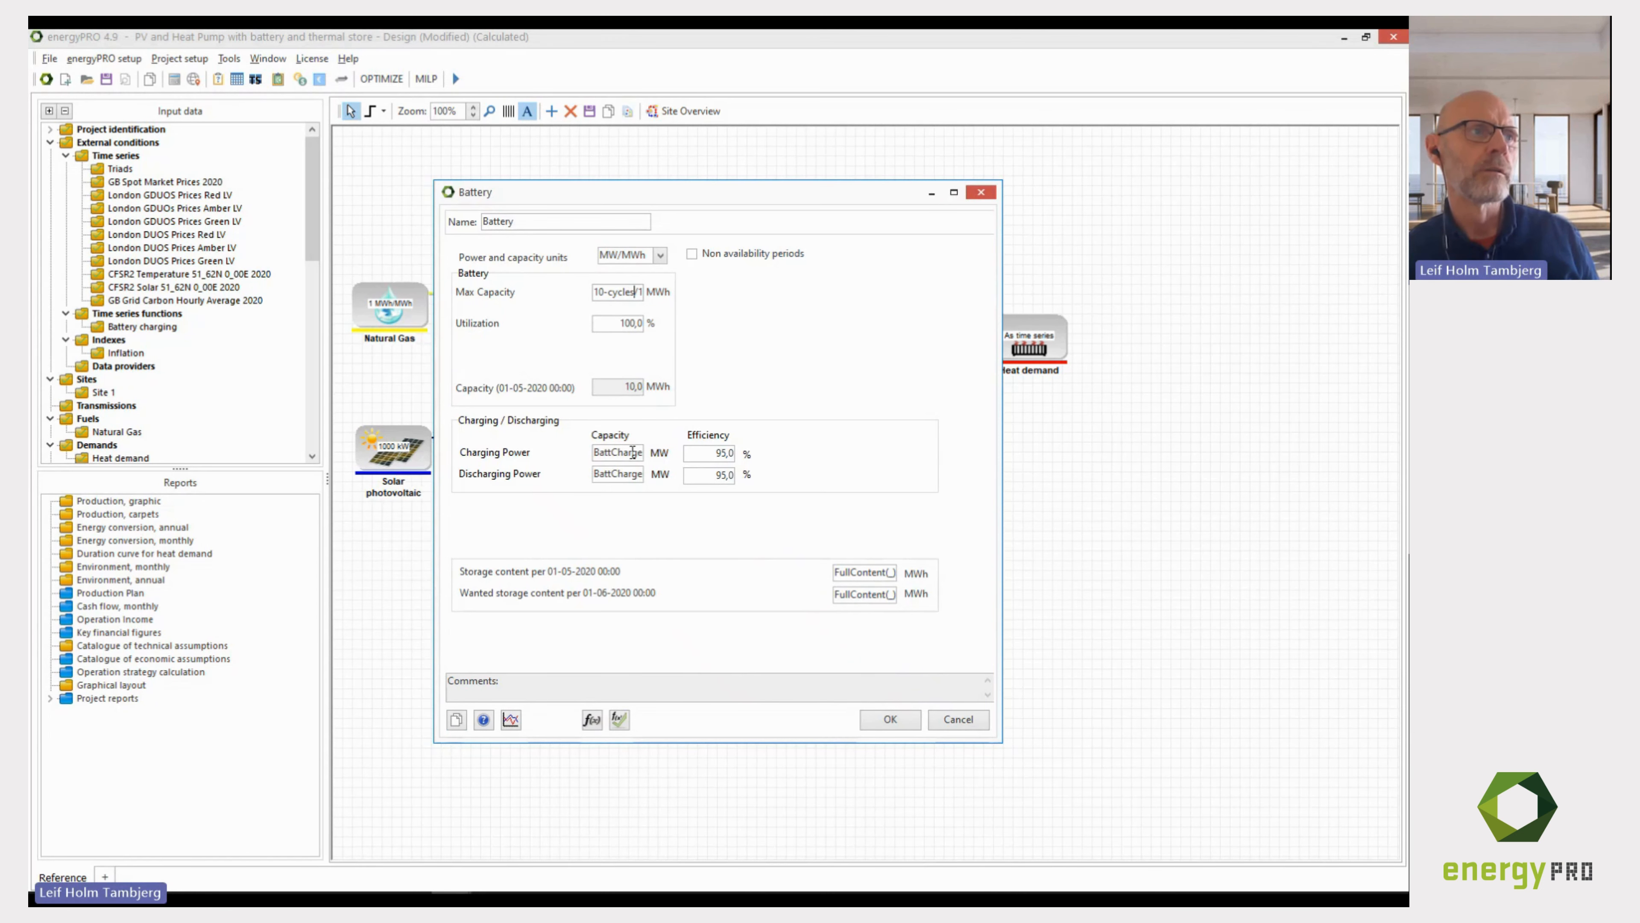
pyautogui.doubleClick(618, 452)
pyautogui.click(498, 213)
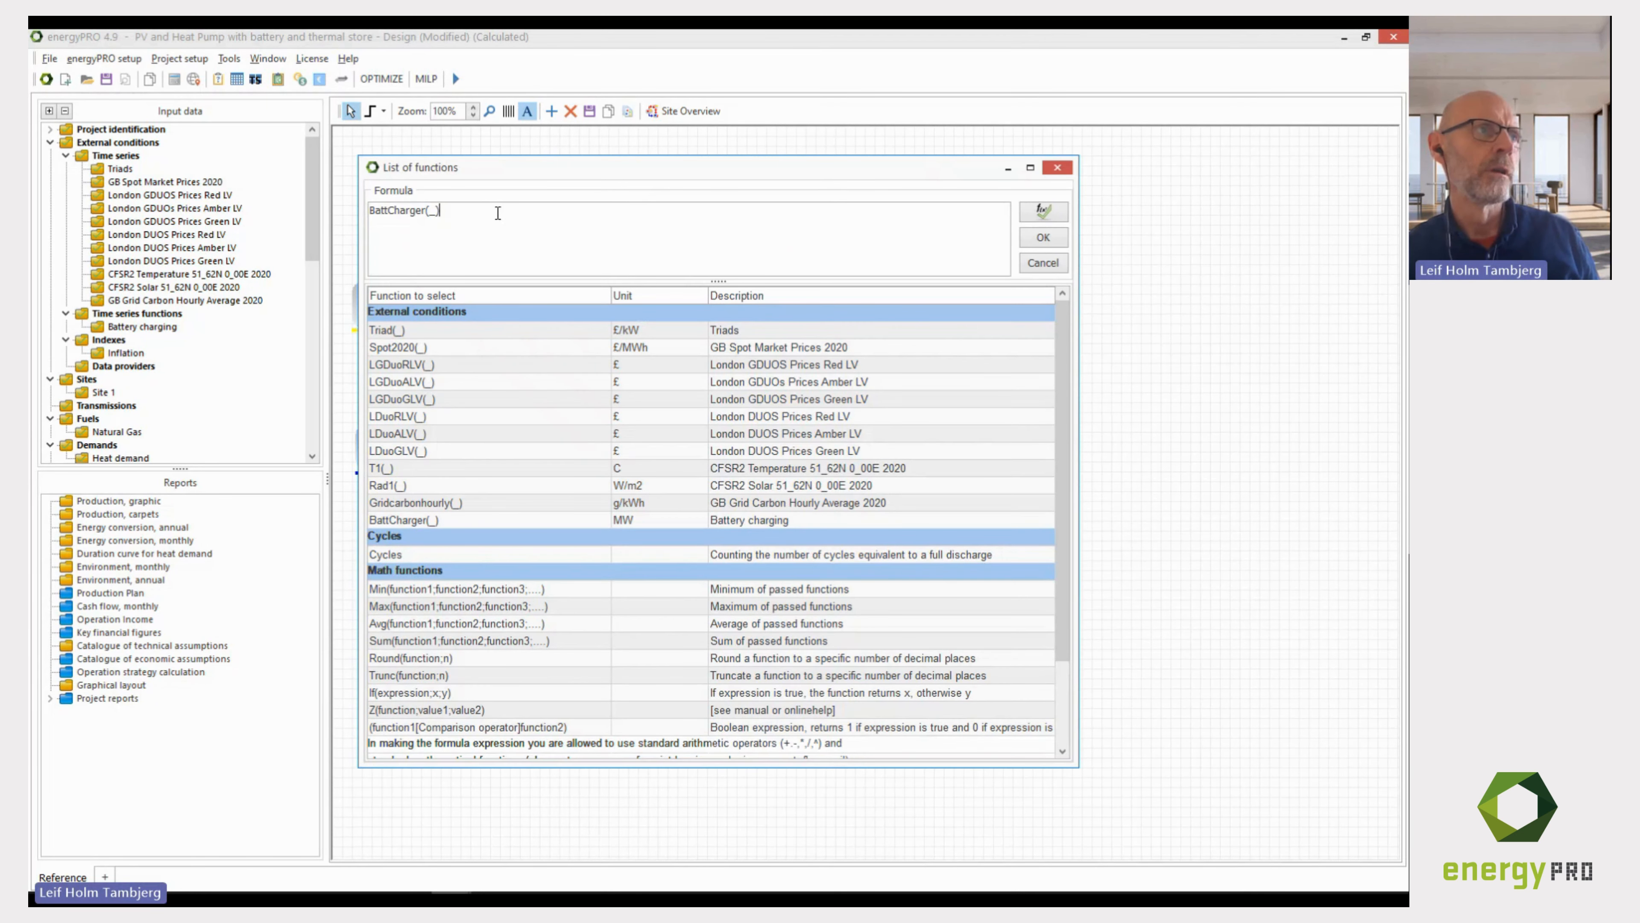
pyautogui.click(423, 550)
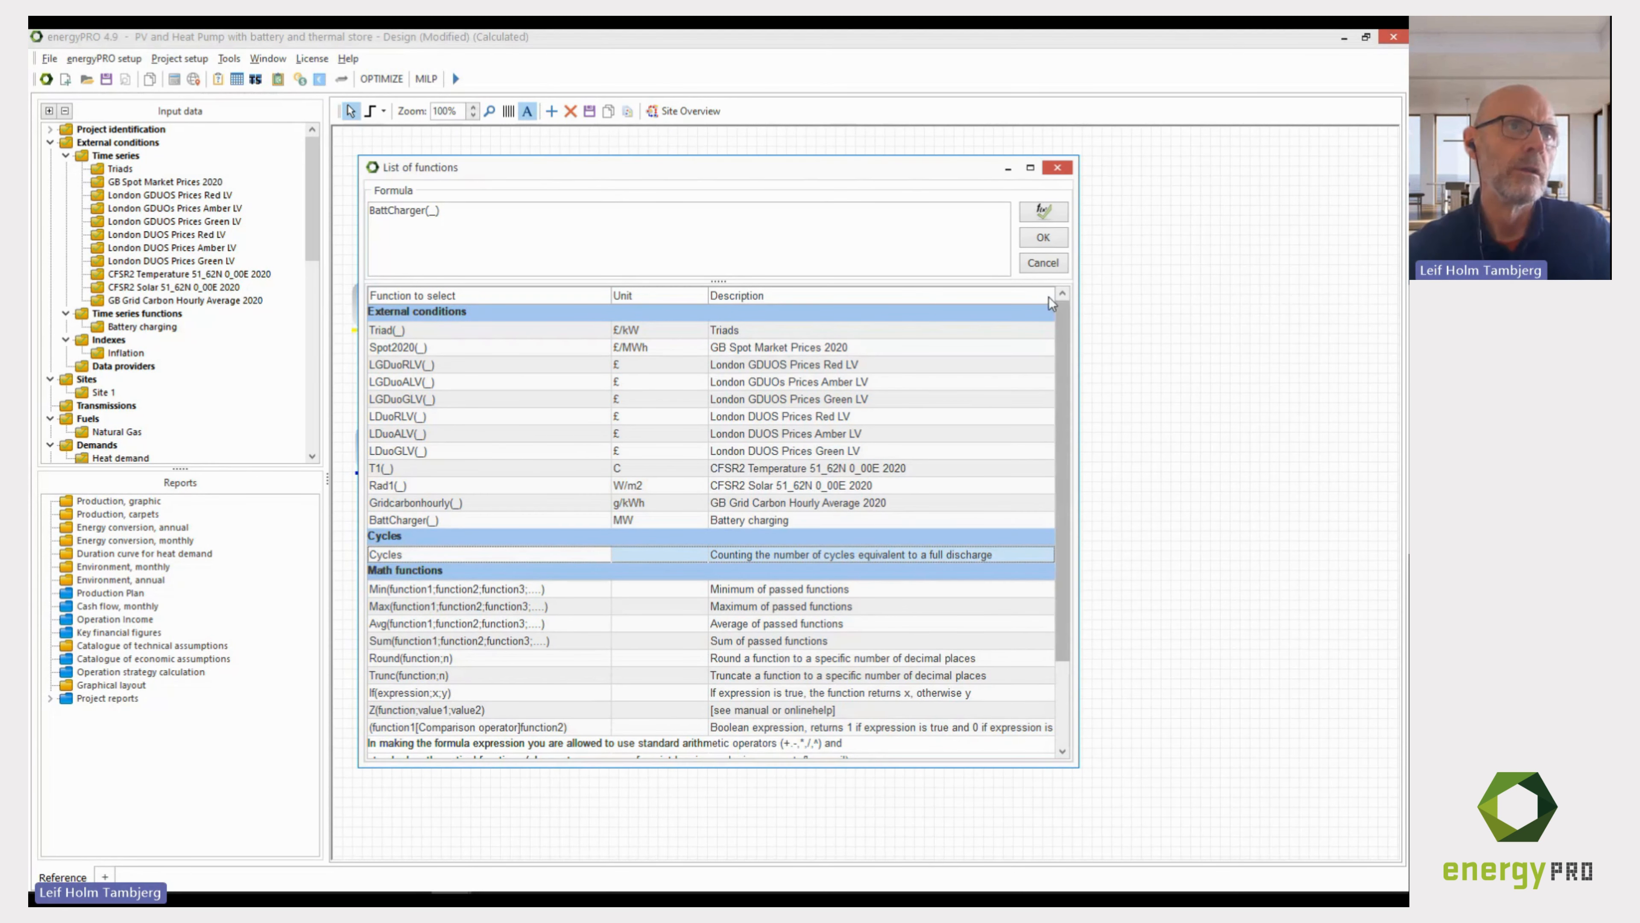
pyautogui.click(1043, 262)
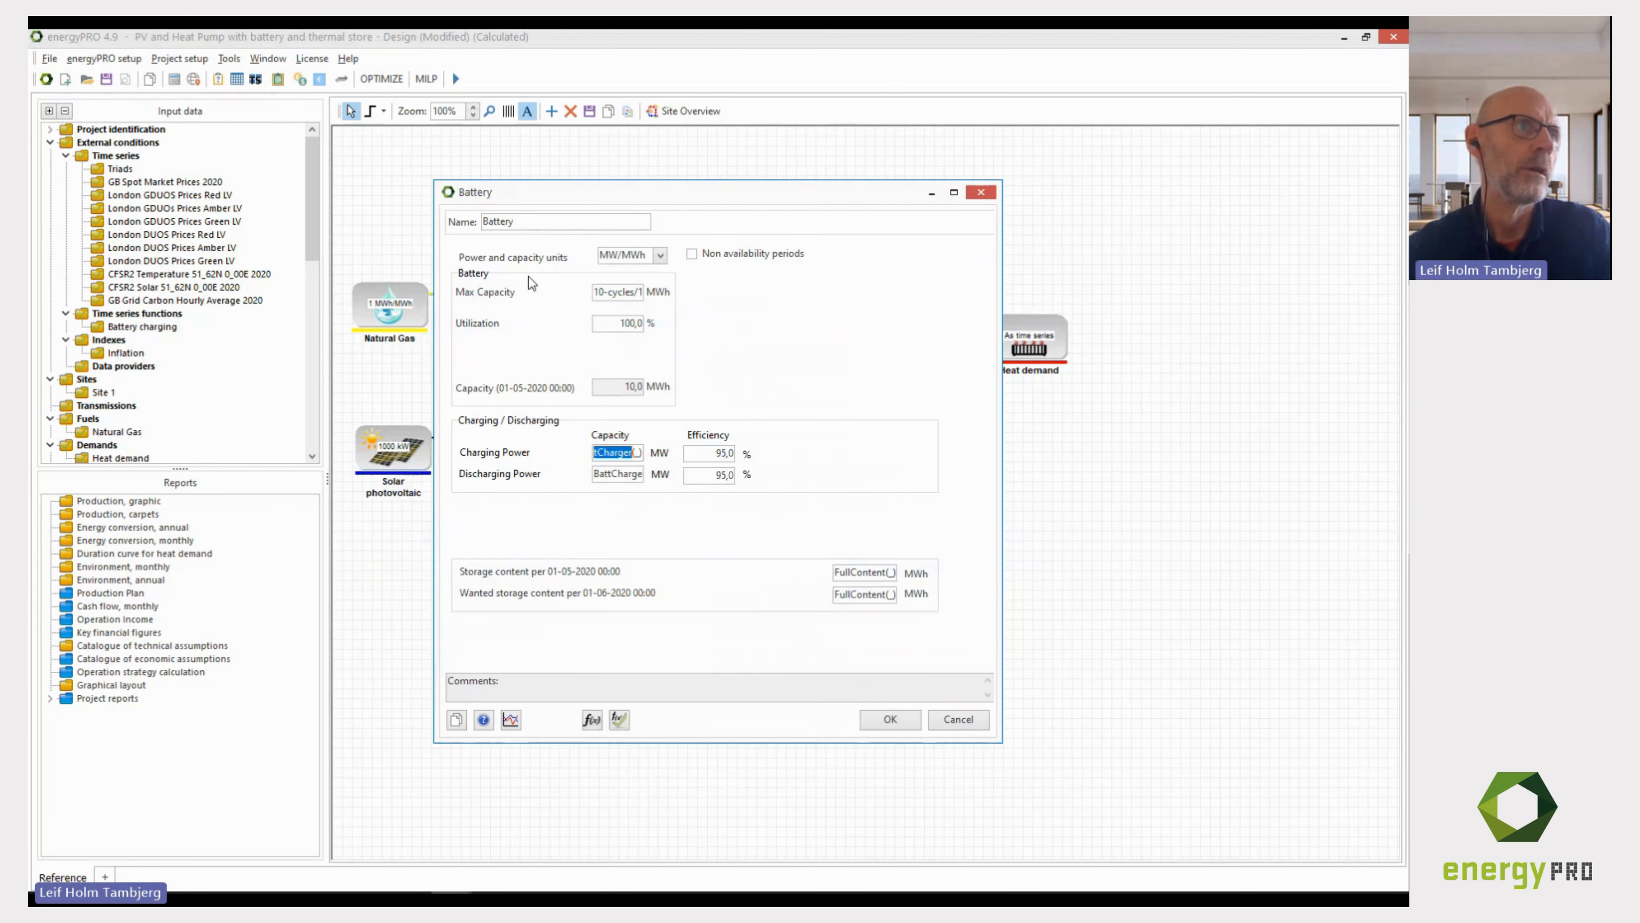
# Inspect the battery's max capacity formula and its charging and discharging power entries, and close the battery settings without changes.
pyautogui.doubleClick(606, 293)
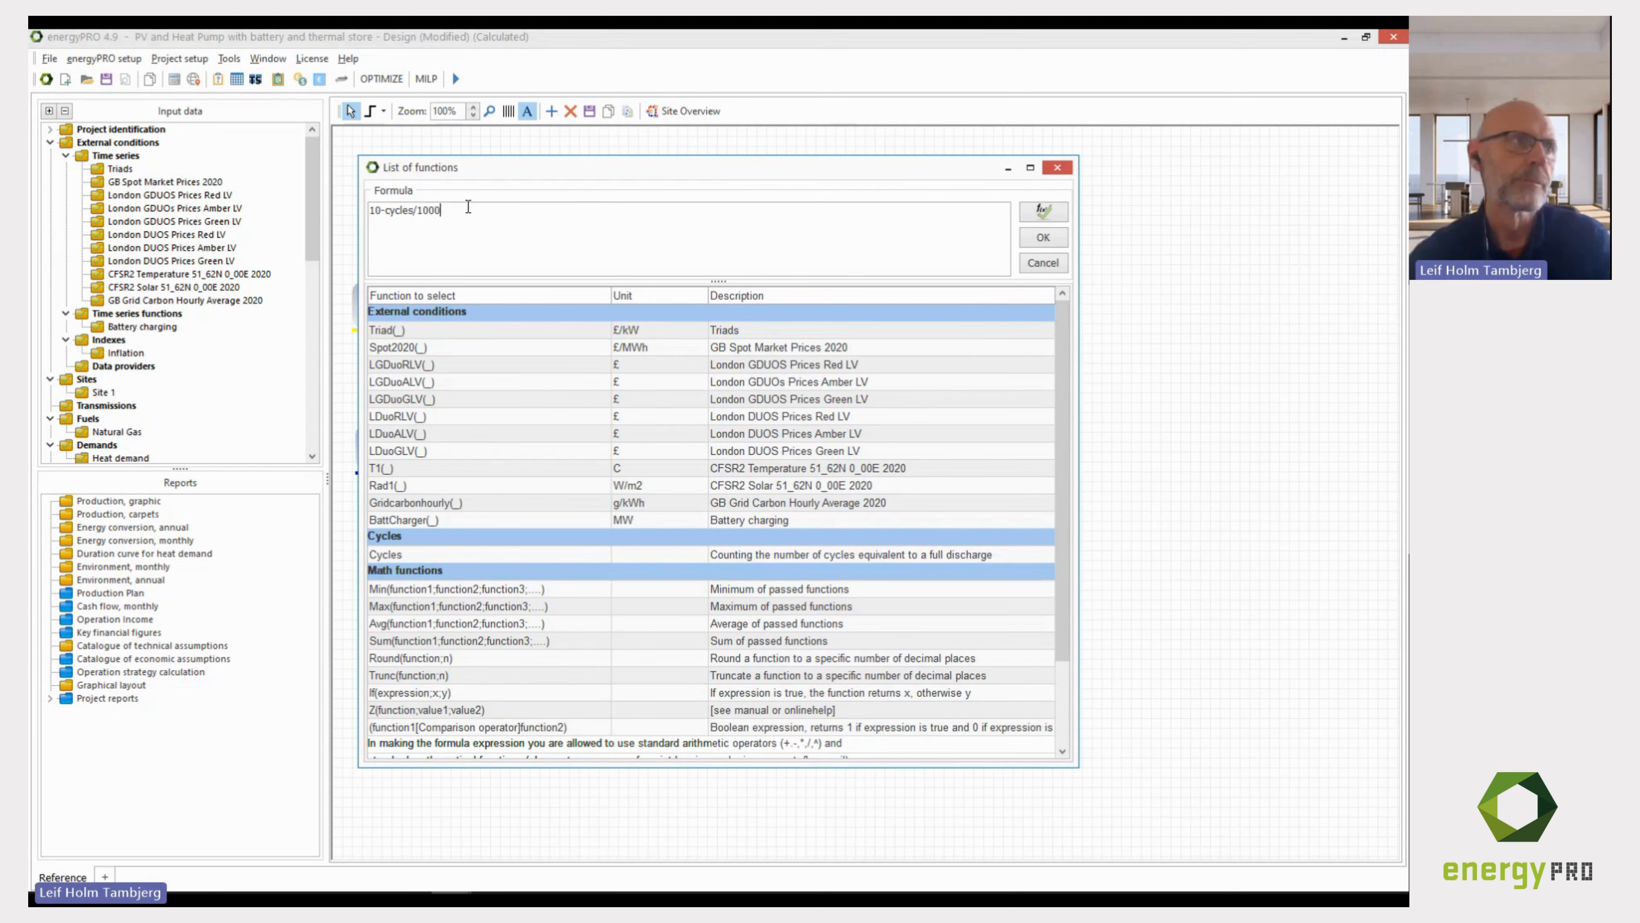
pyautogui.click(1037, 265)
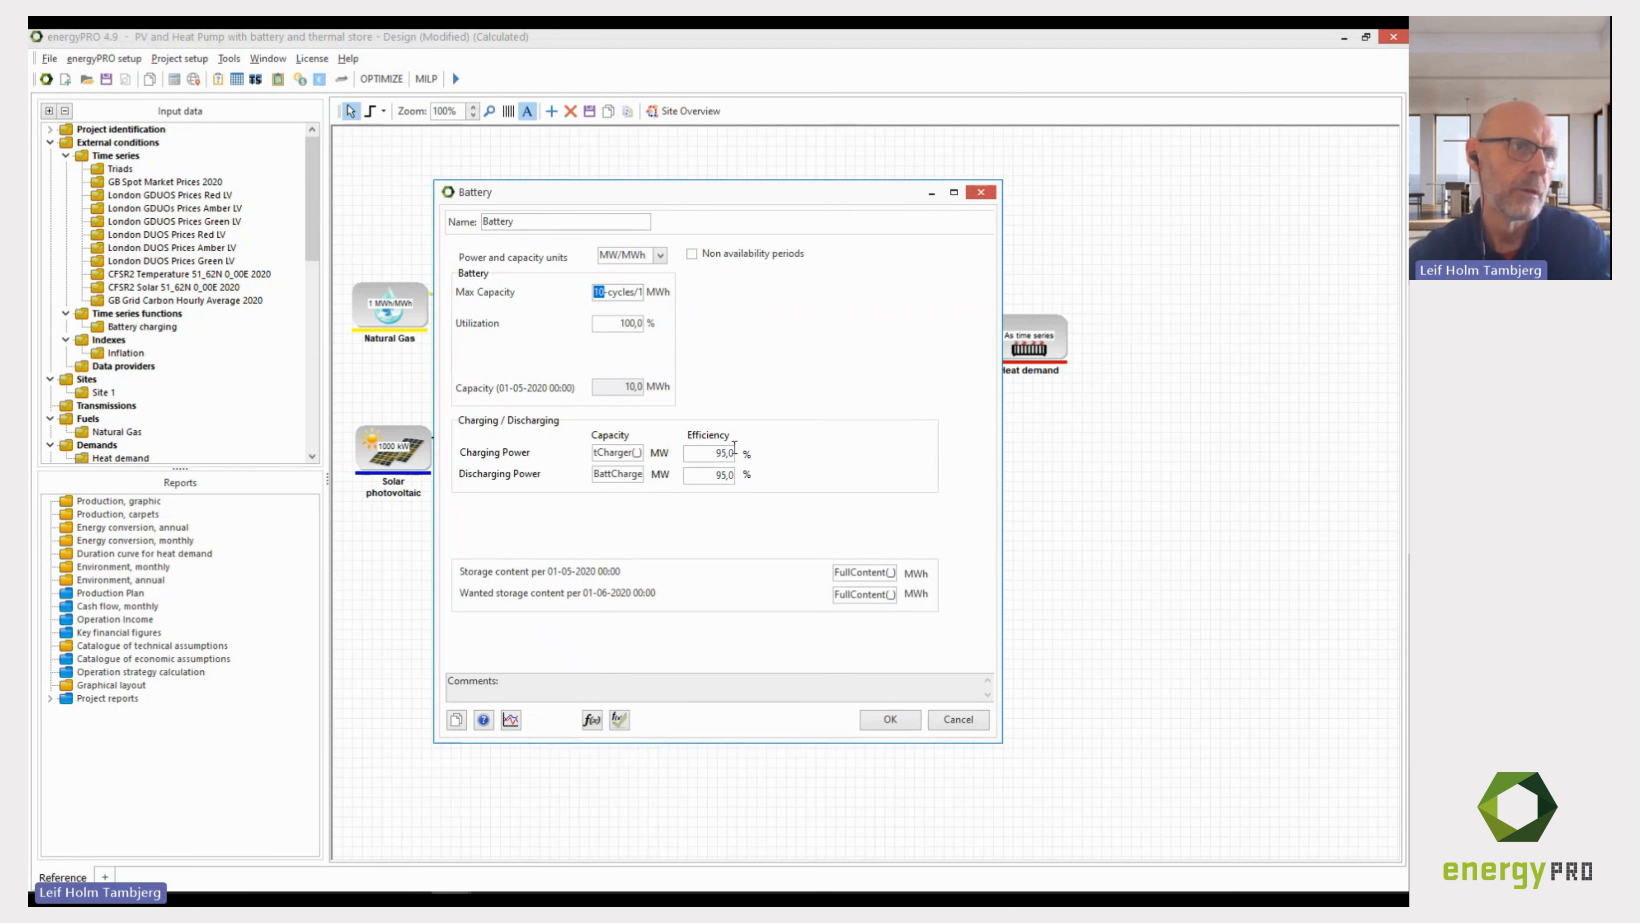
pyautogui.click(622, 474)
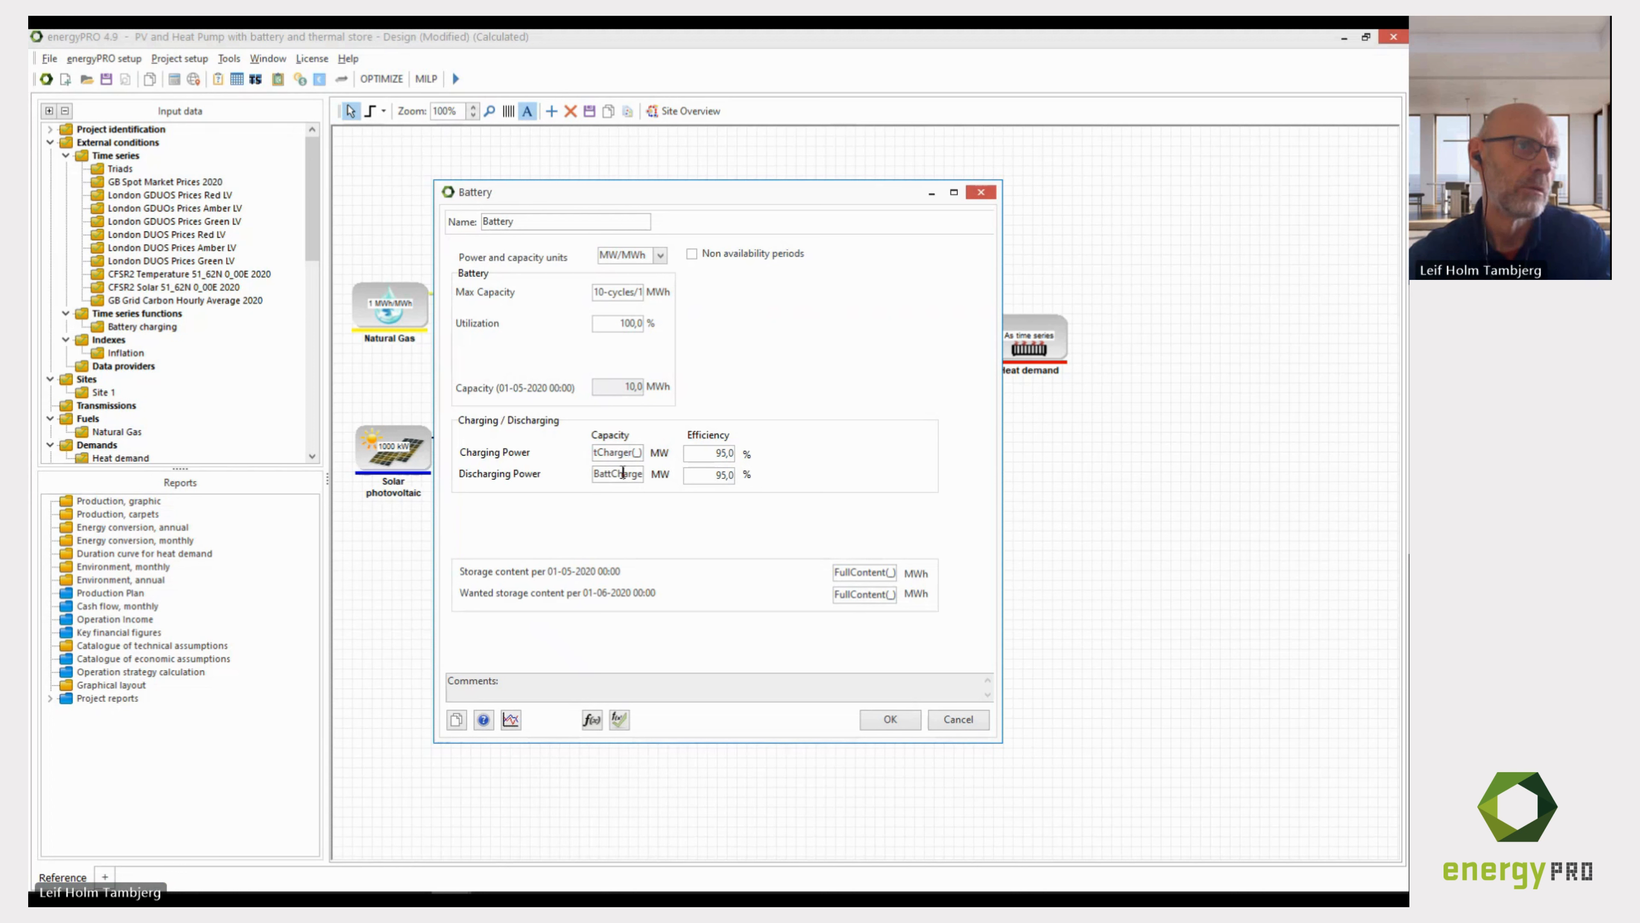
pyautogui.doubleClick(622, 453)
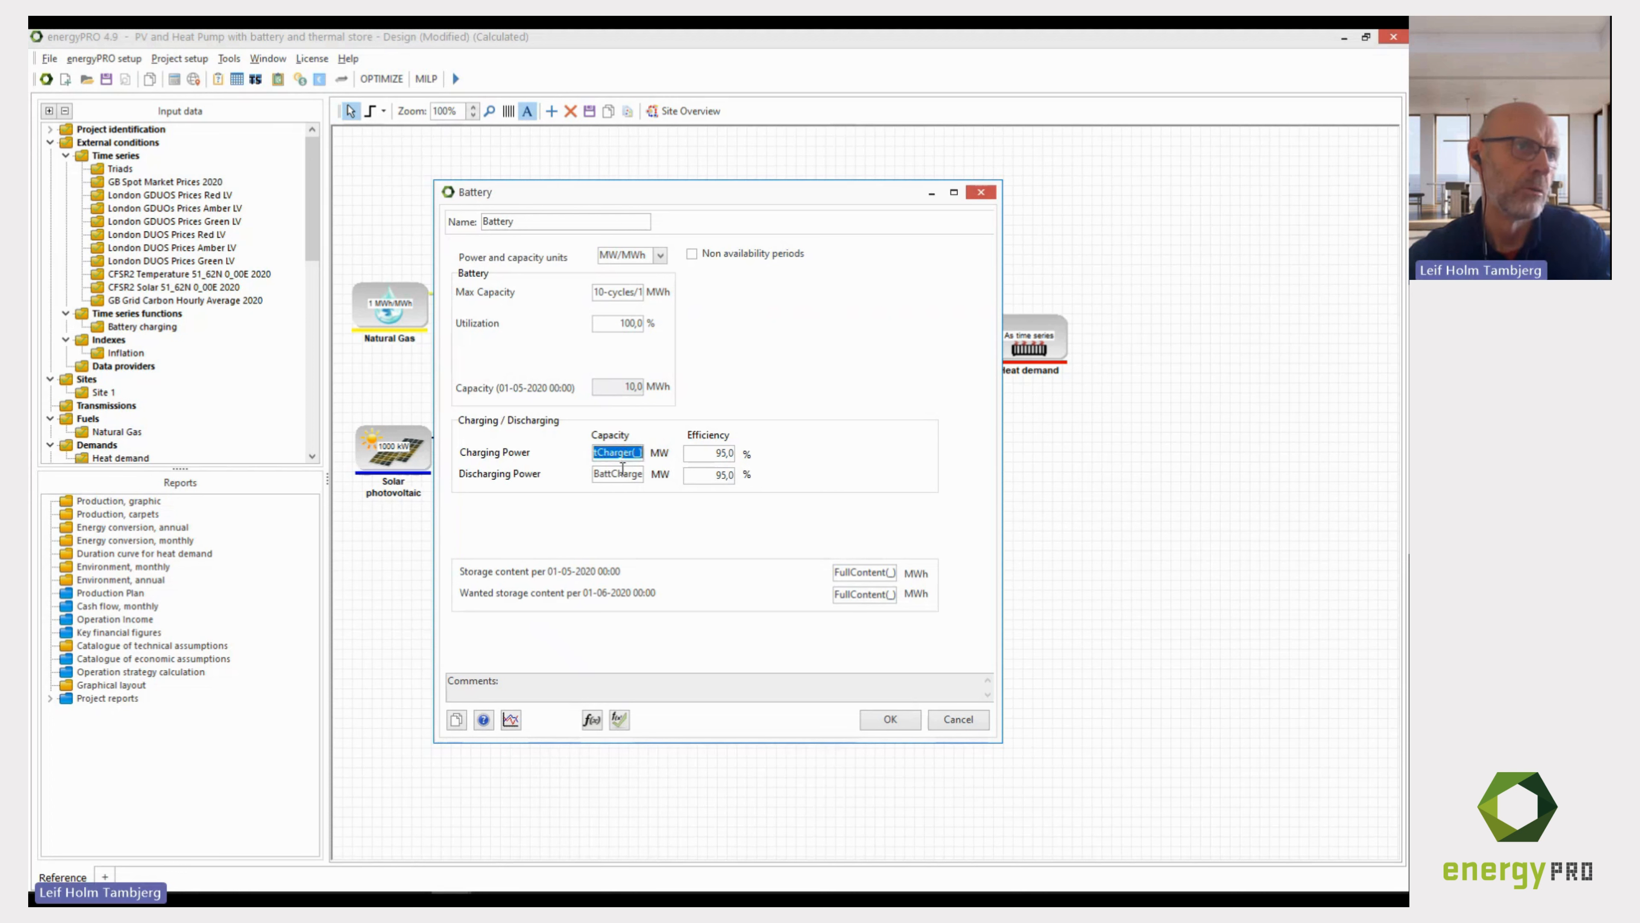
pyautogui.click(621, 475)
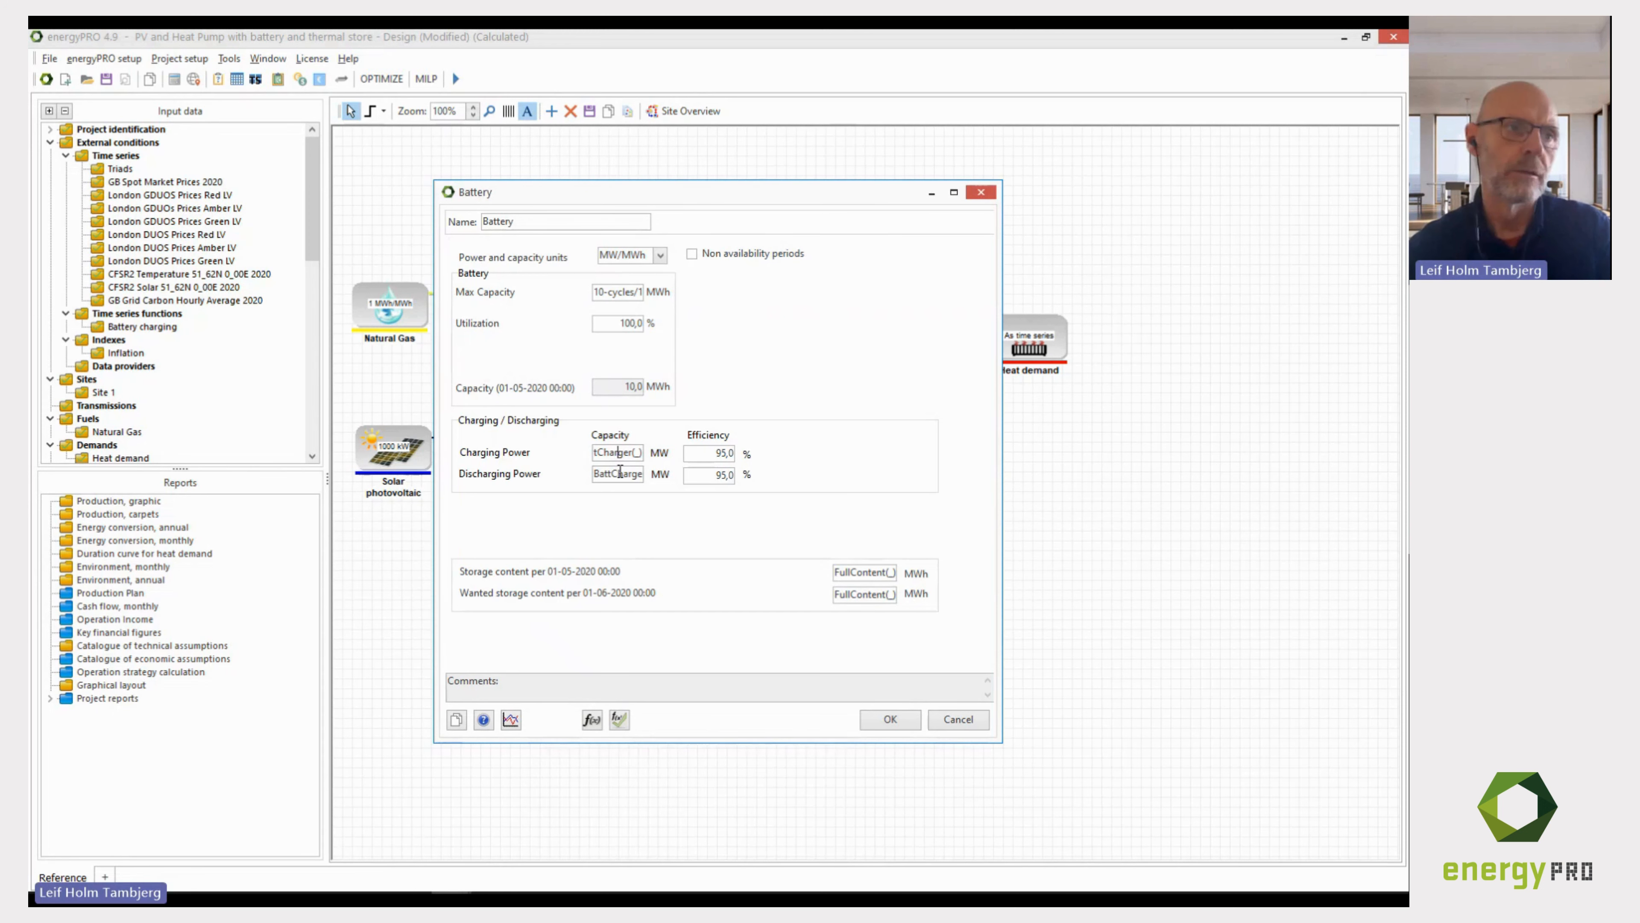
pyautogui.click(944, 722)
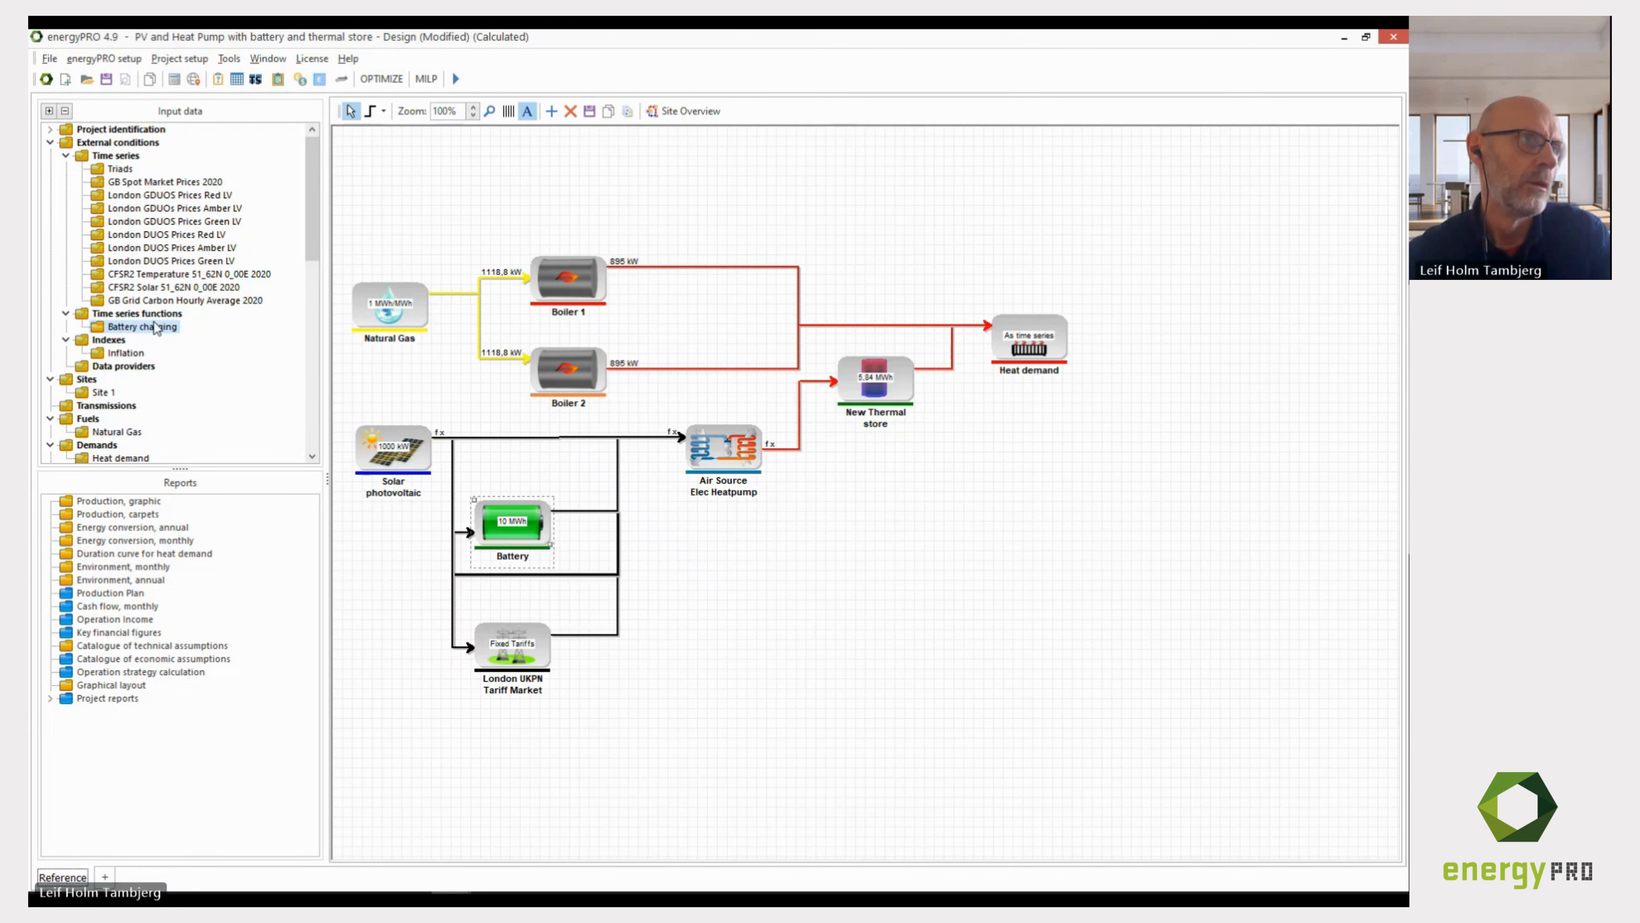
# Inspect the Battery charging time series function and the battery's charging power formula with its available functions, cancelling without changes.
pyautogui.doubleClick(162, 328)
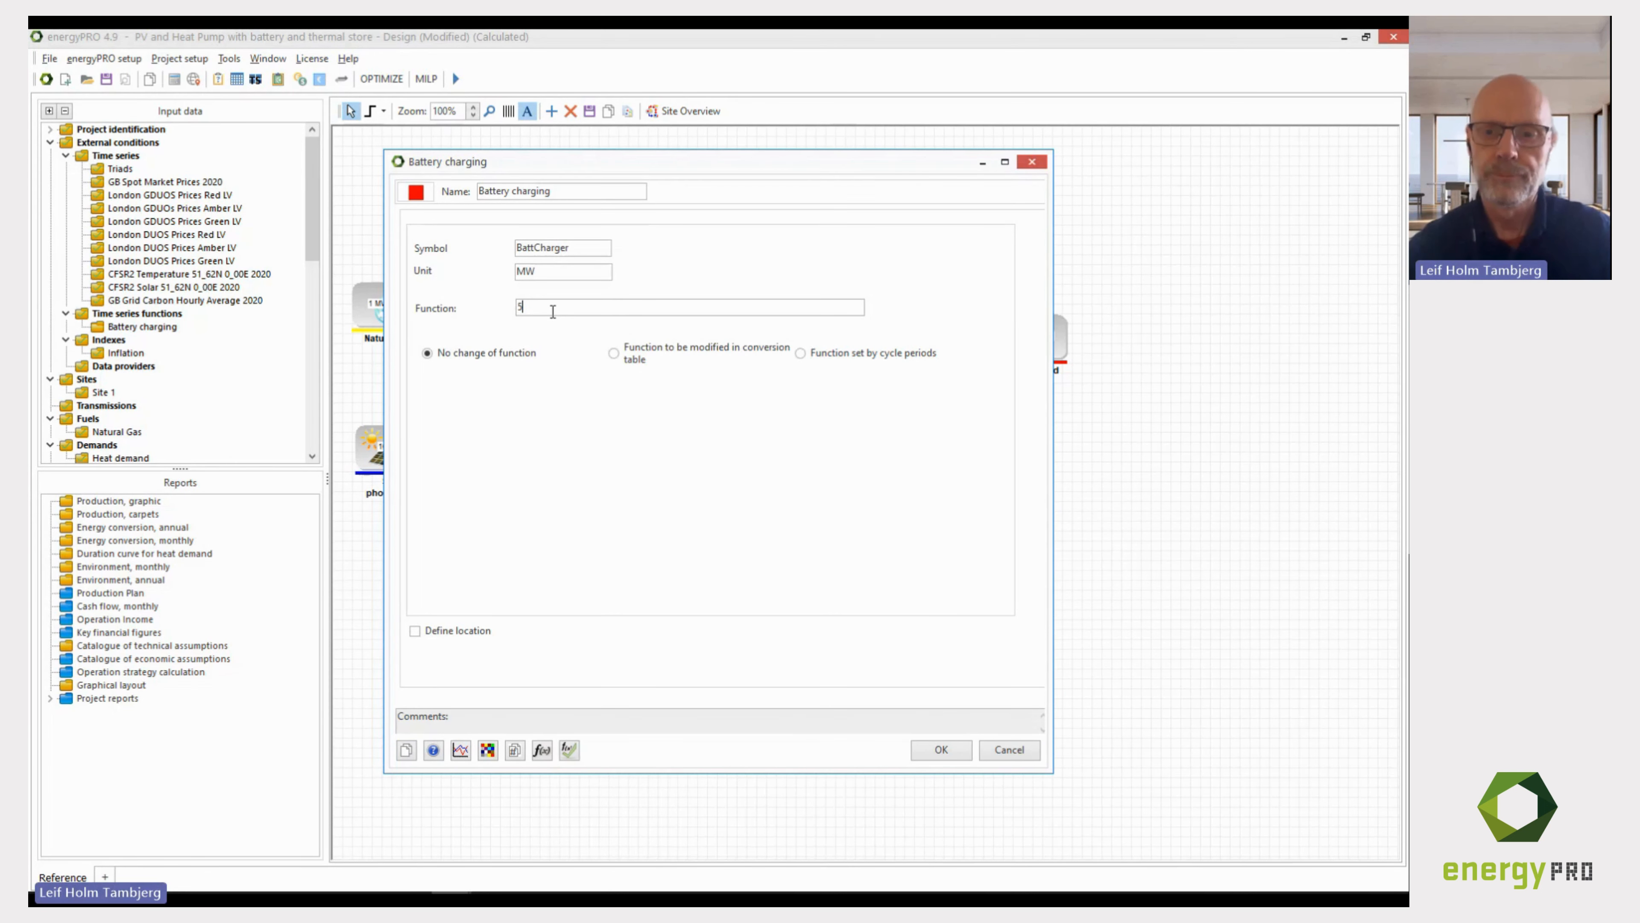
pyautogui.click(1008, 749)
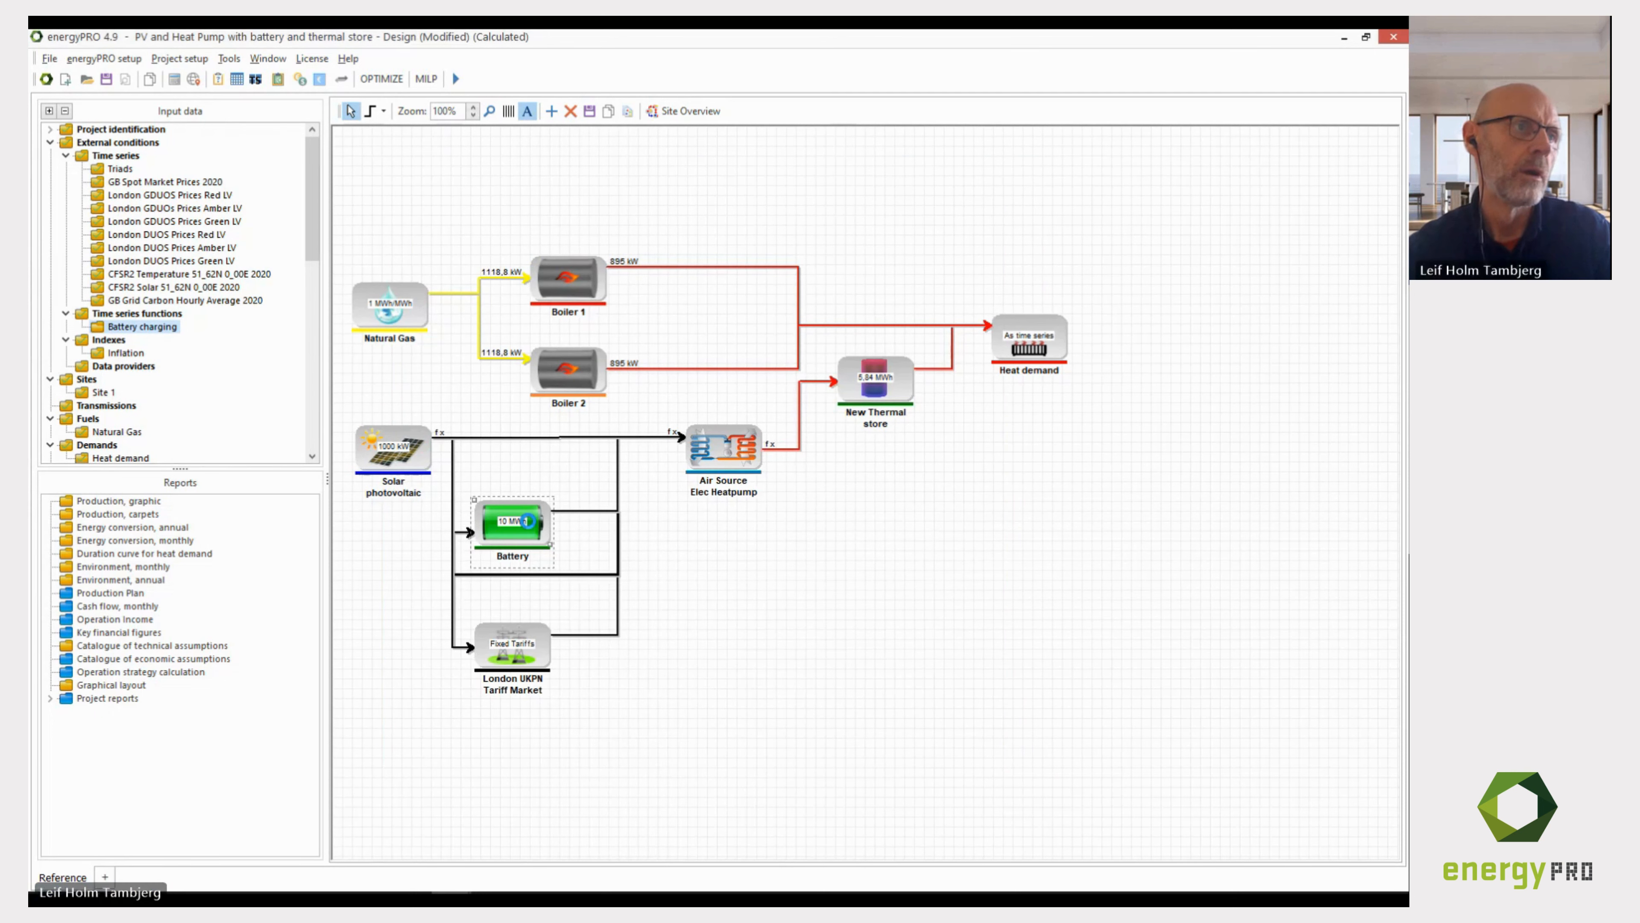
pyautogui.doubleClick(523, 521)
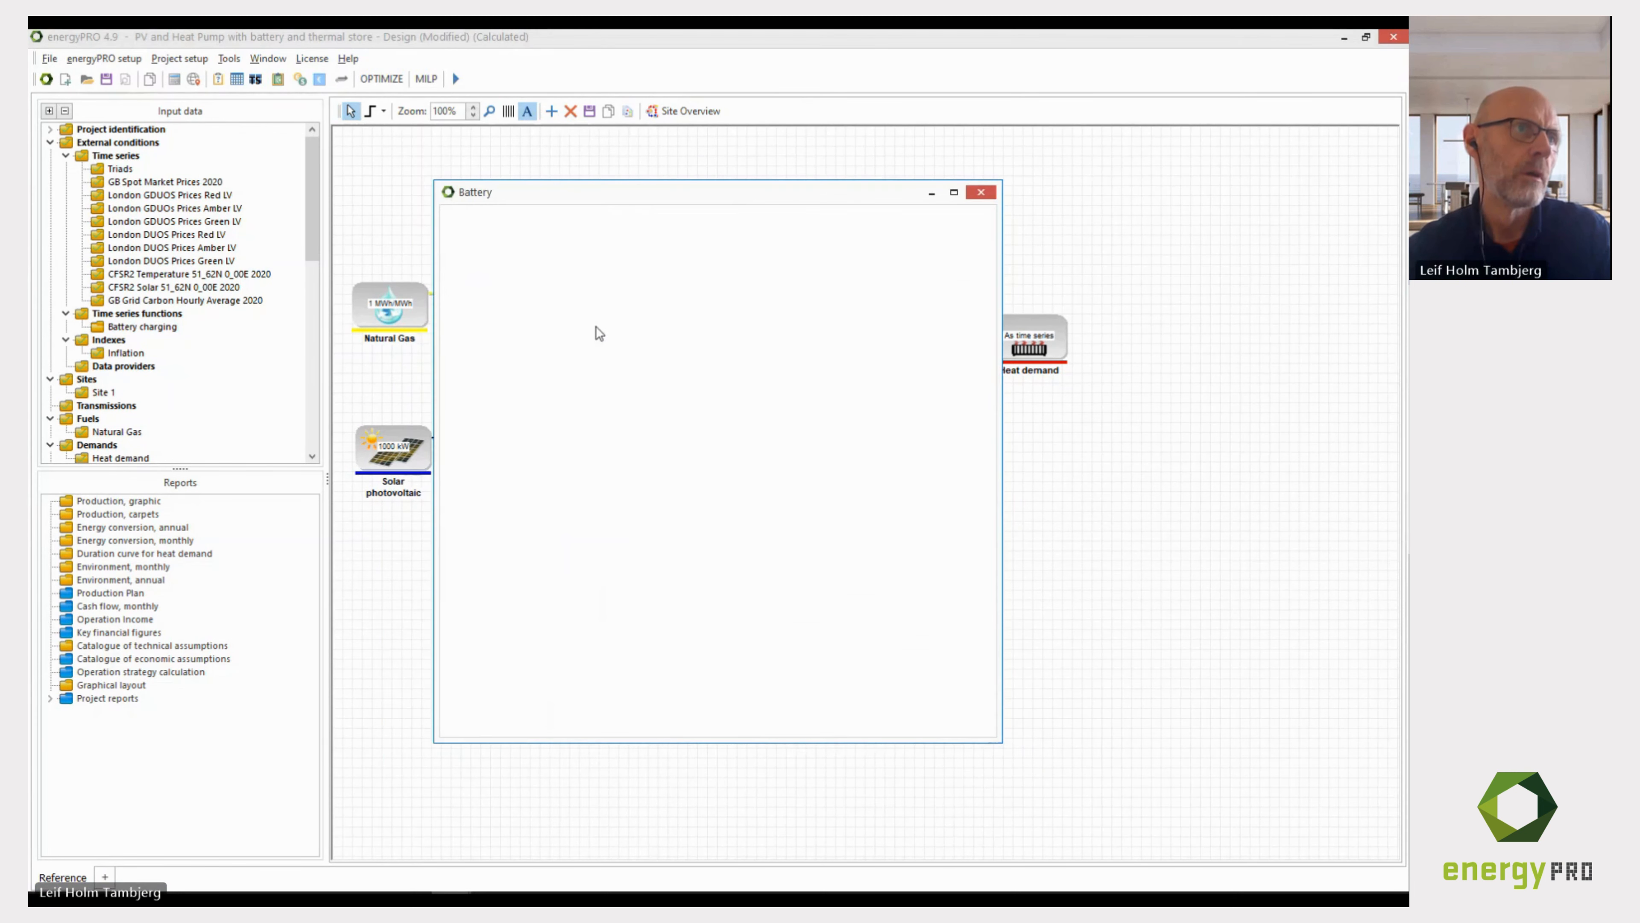
pyautogui.doubleClick(625, 450)
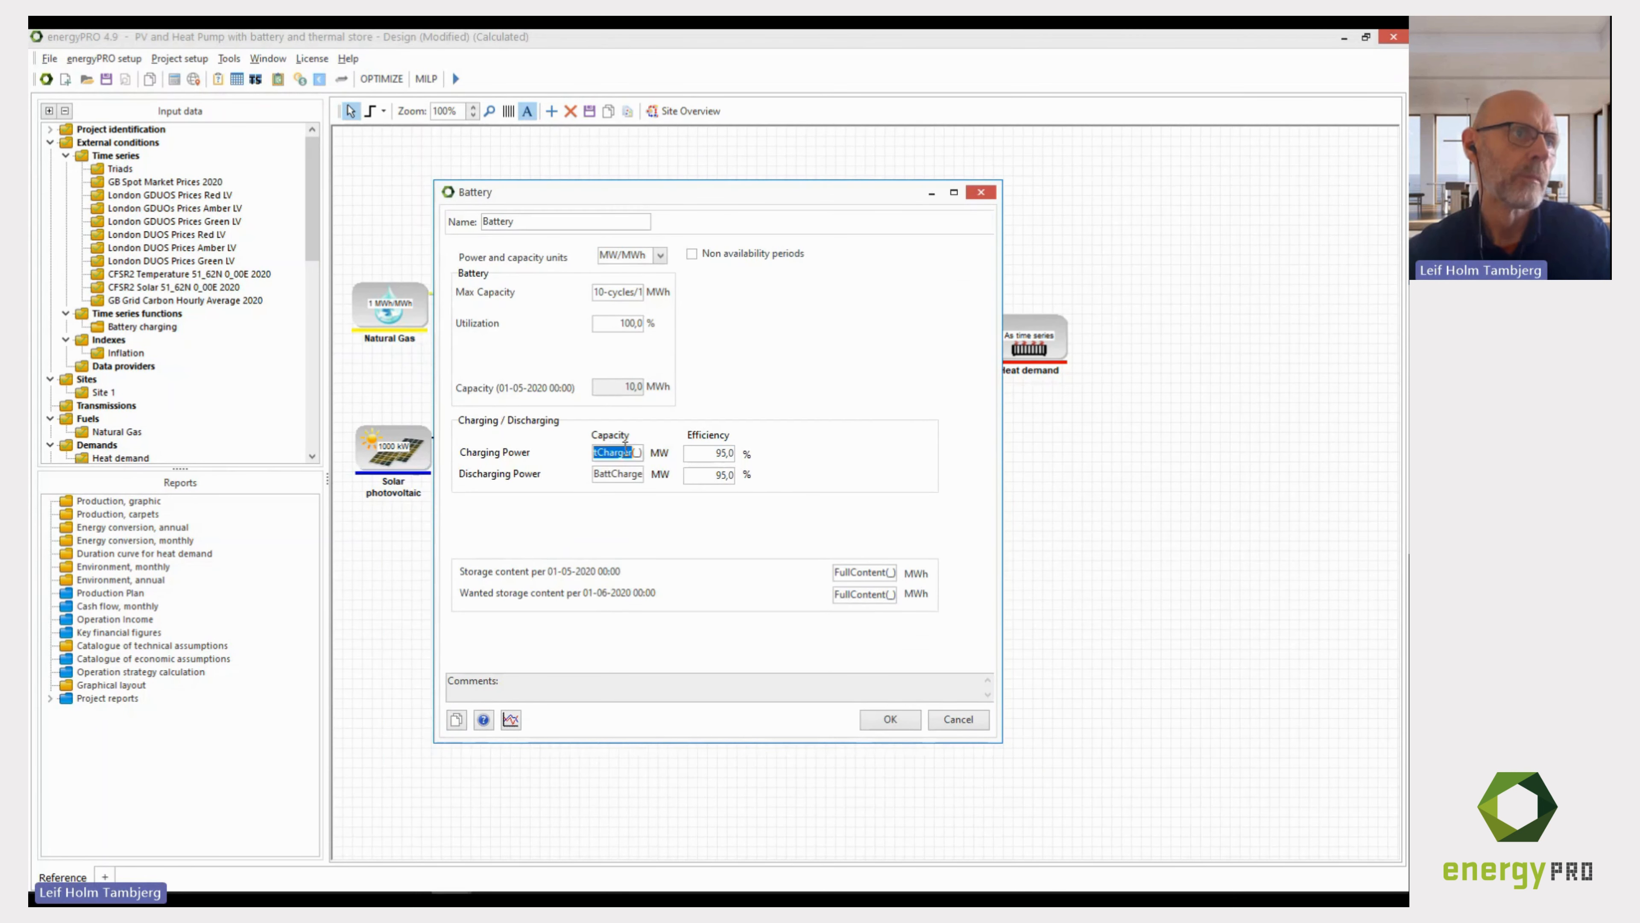
pyautogui.scroll(-2, 560, 661)
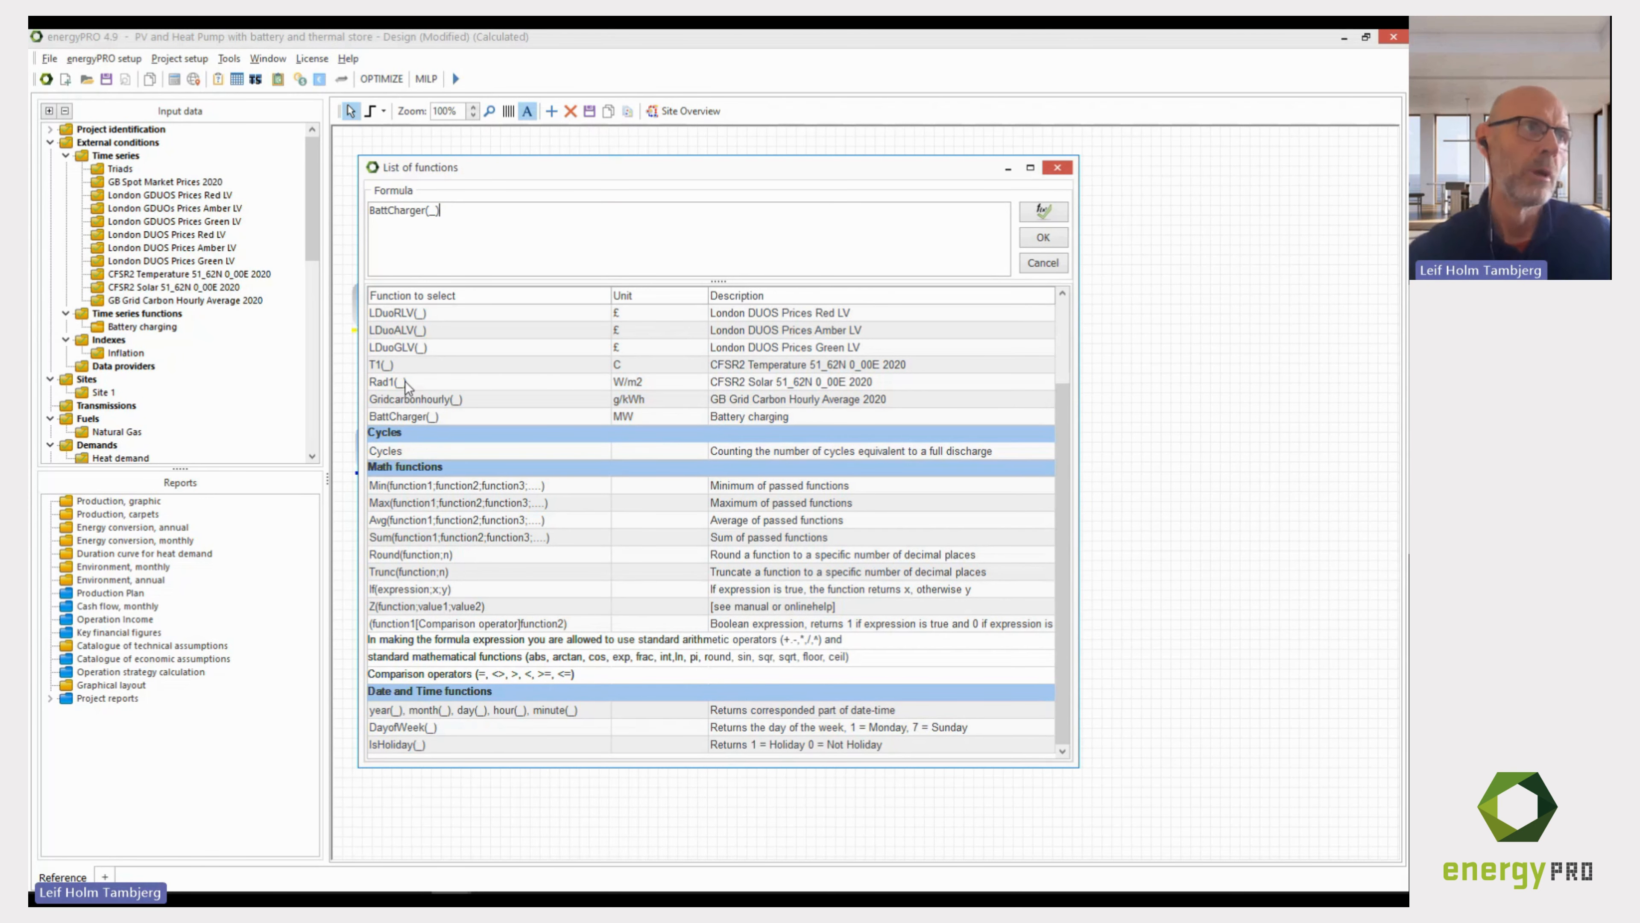
pyautogui.click(1043, 263)
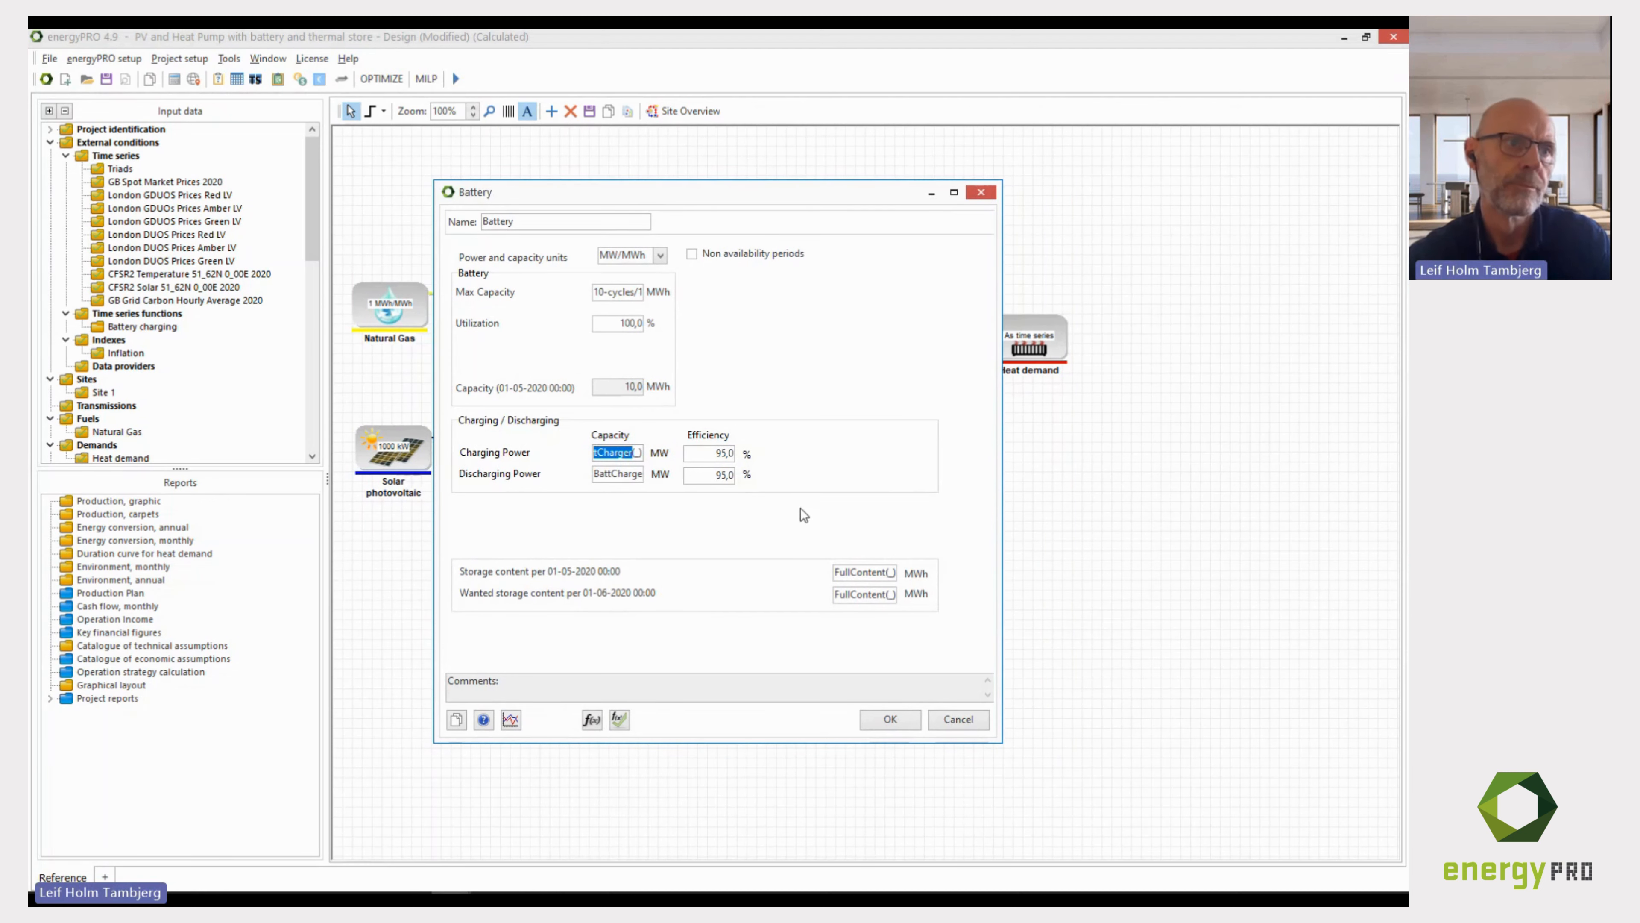
pyautogui.click(954, 726)
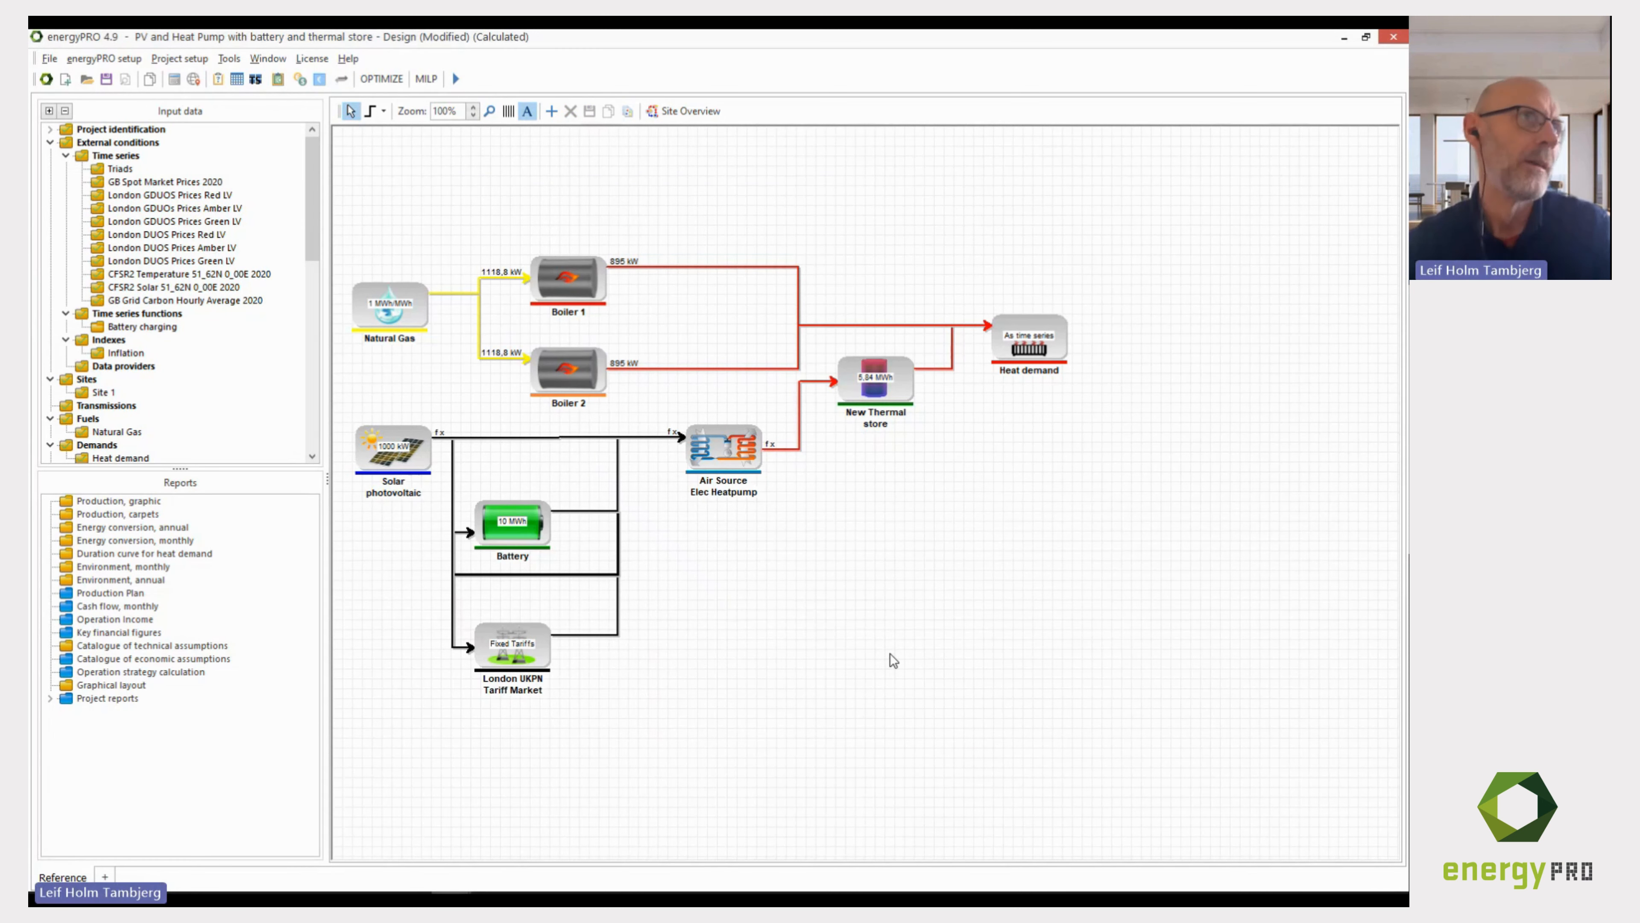
# Switch to the presentation and advance to the slide on peak payments in MILP calculation.
pyautogui.click(1343, 37)
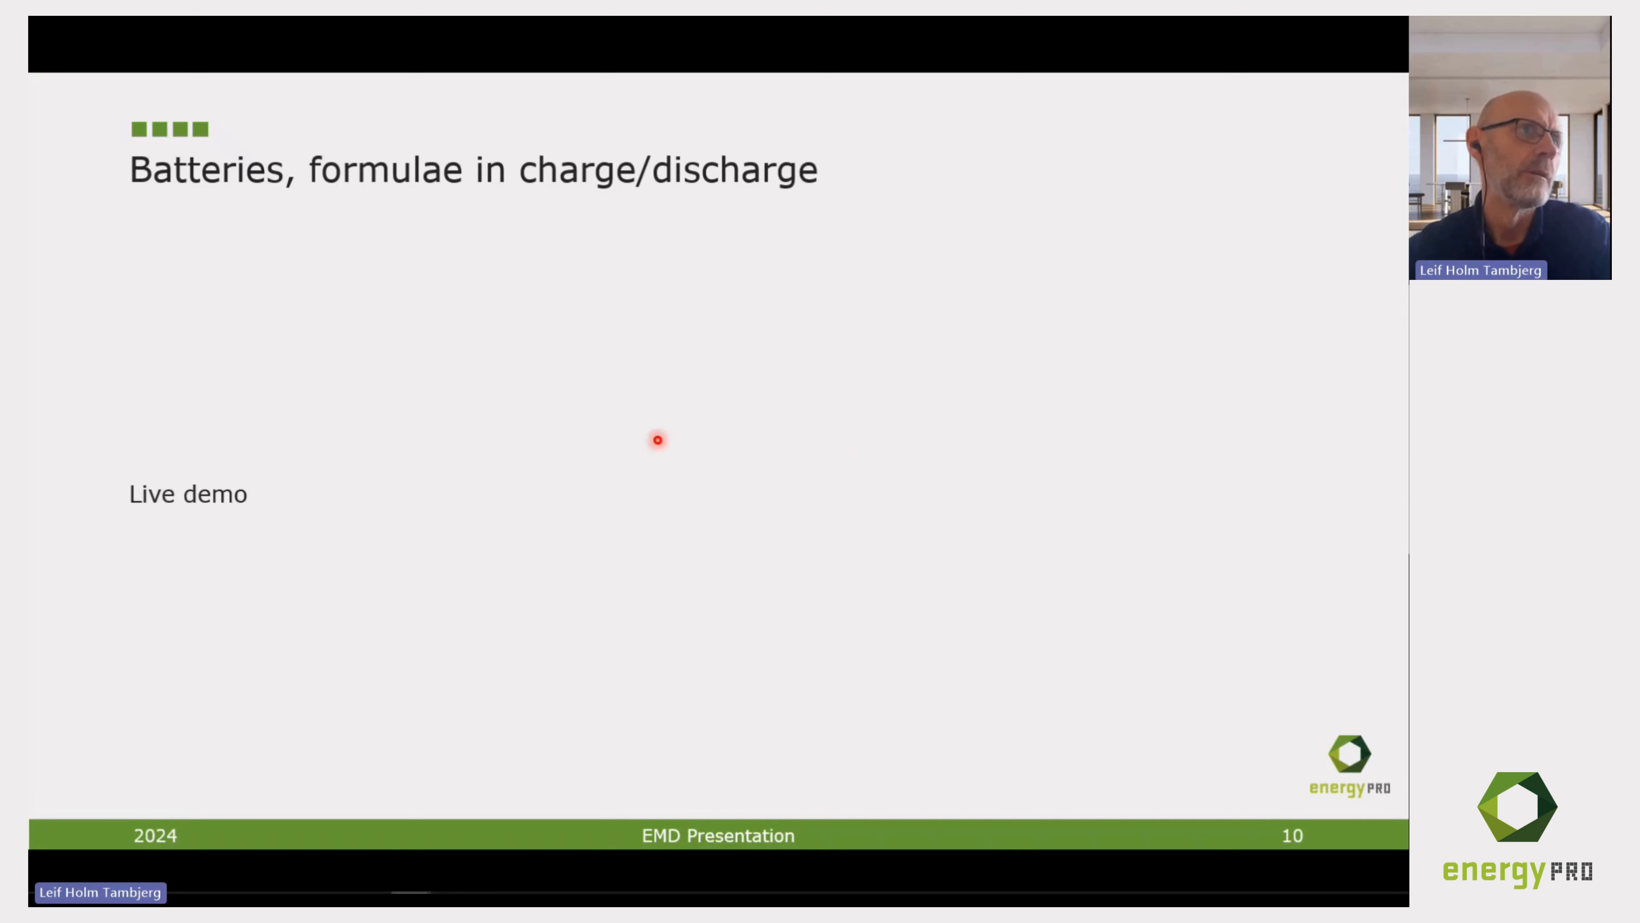
pyautogui.press('Right')
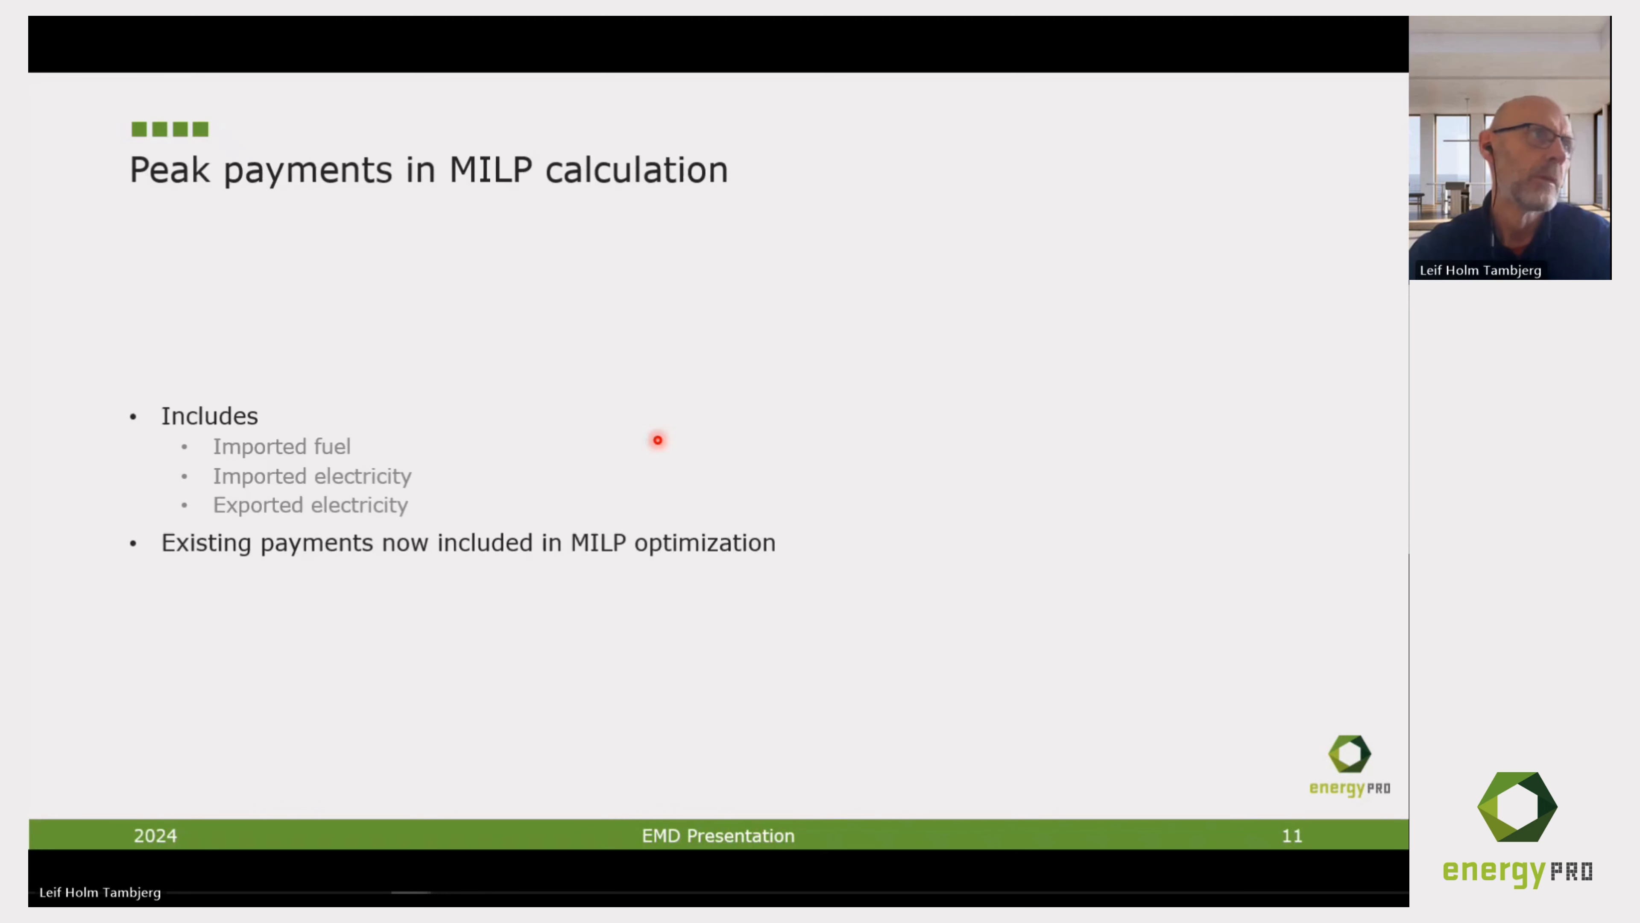
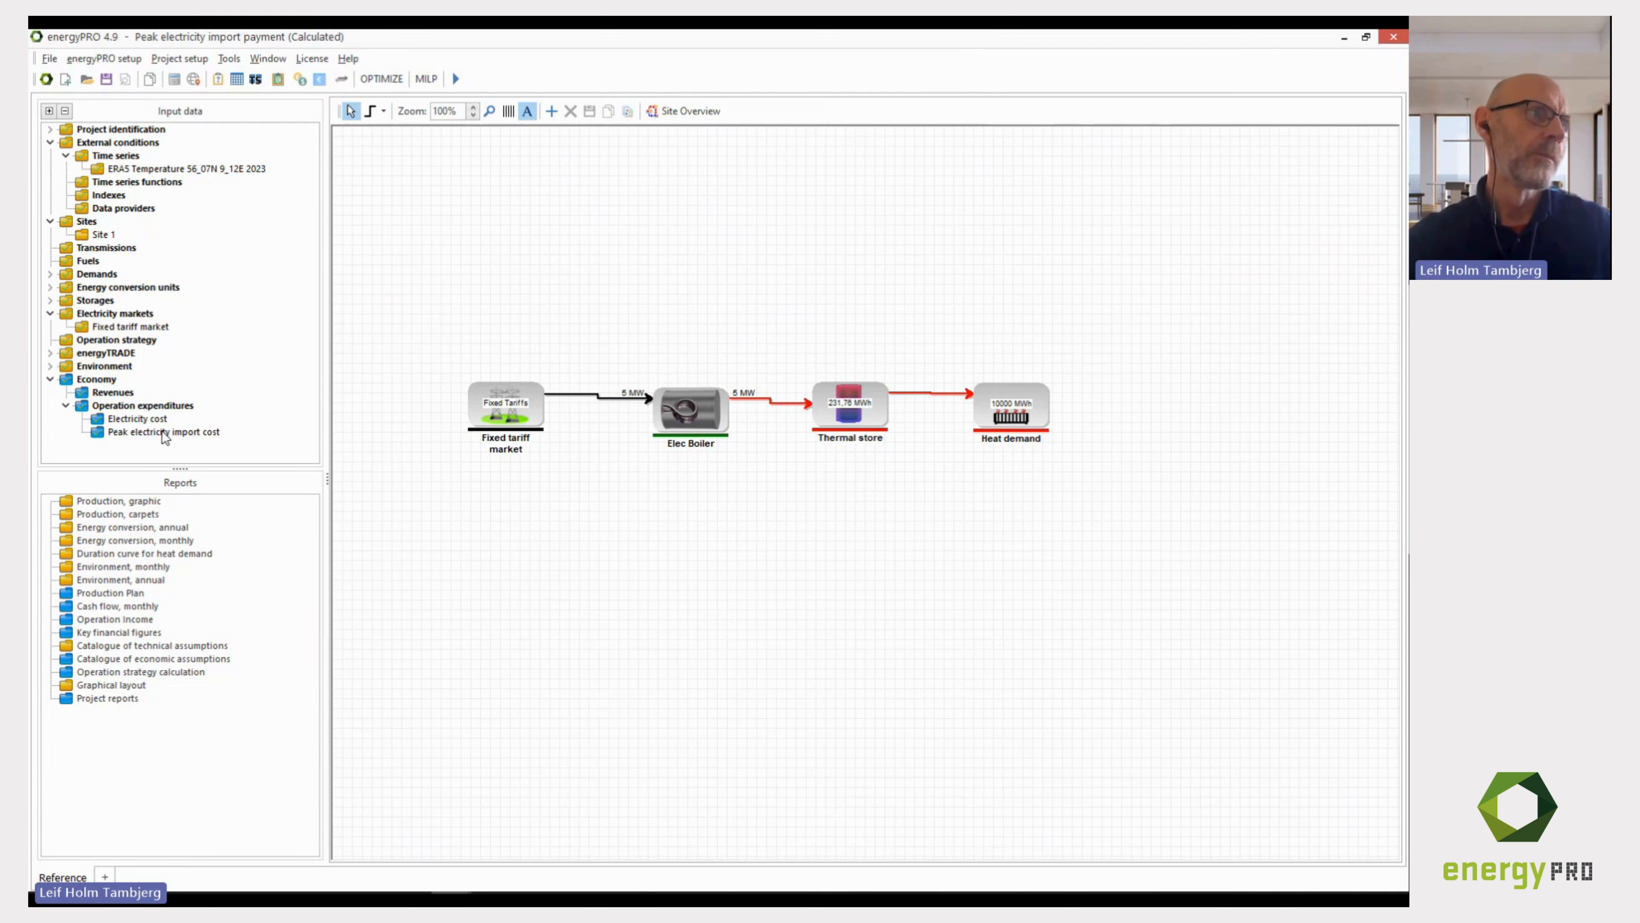
# In the peak electricity import payment project, inspect the Electricity cost payment and the payment types offered for Peak electricity import cost.
pyautogui.doubleClick(137, 419)
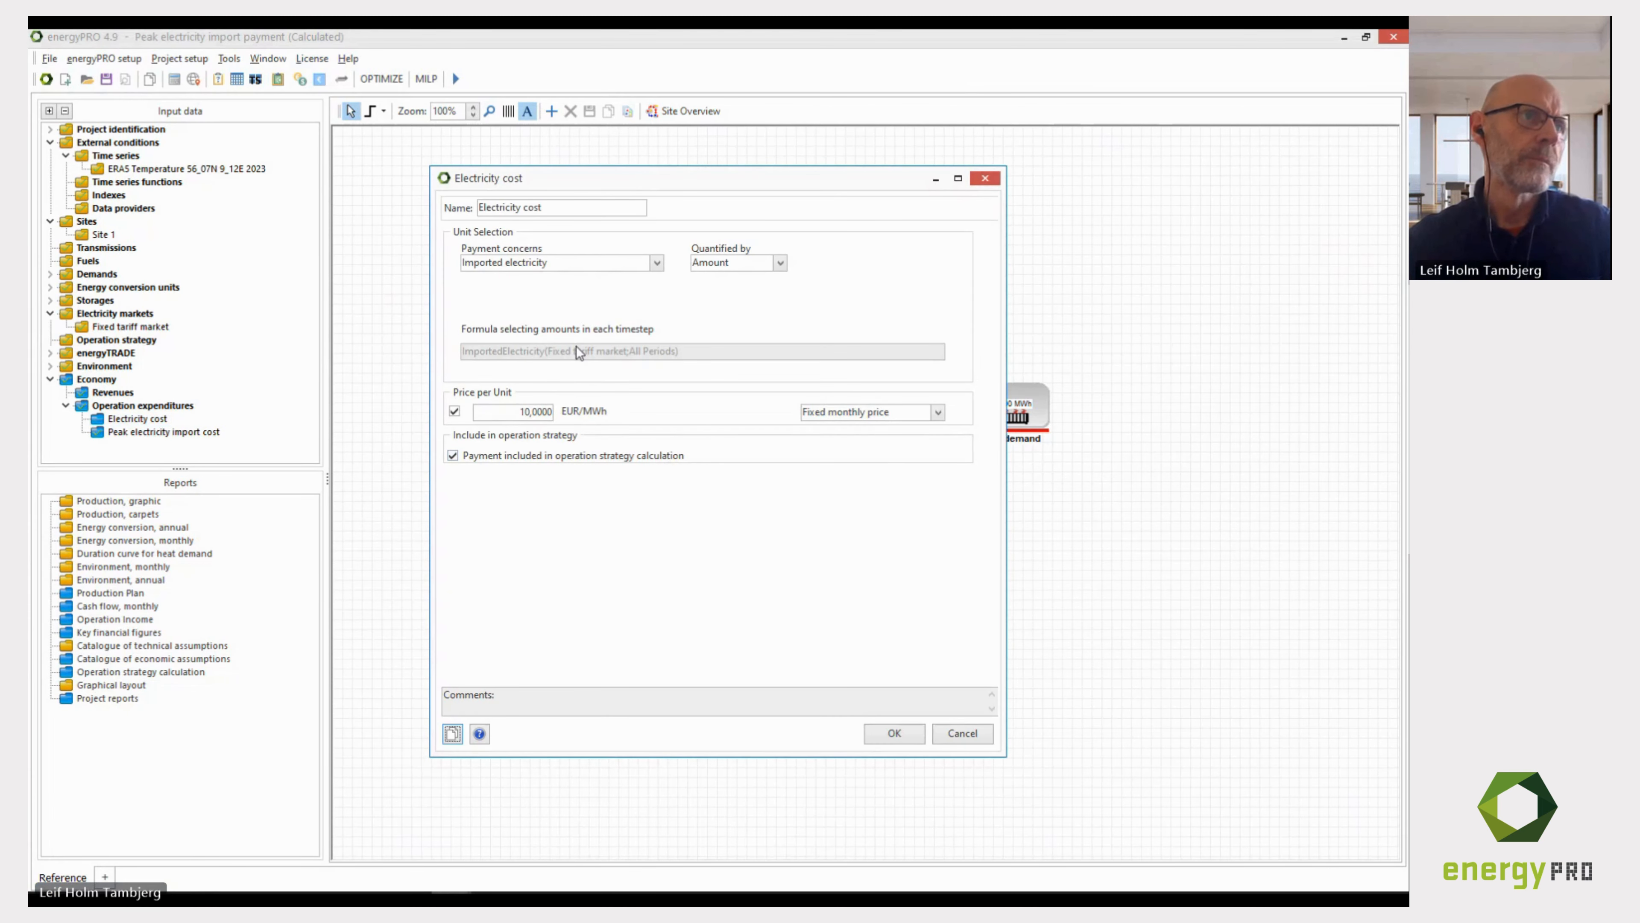
pyautogui.click(945, 734)
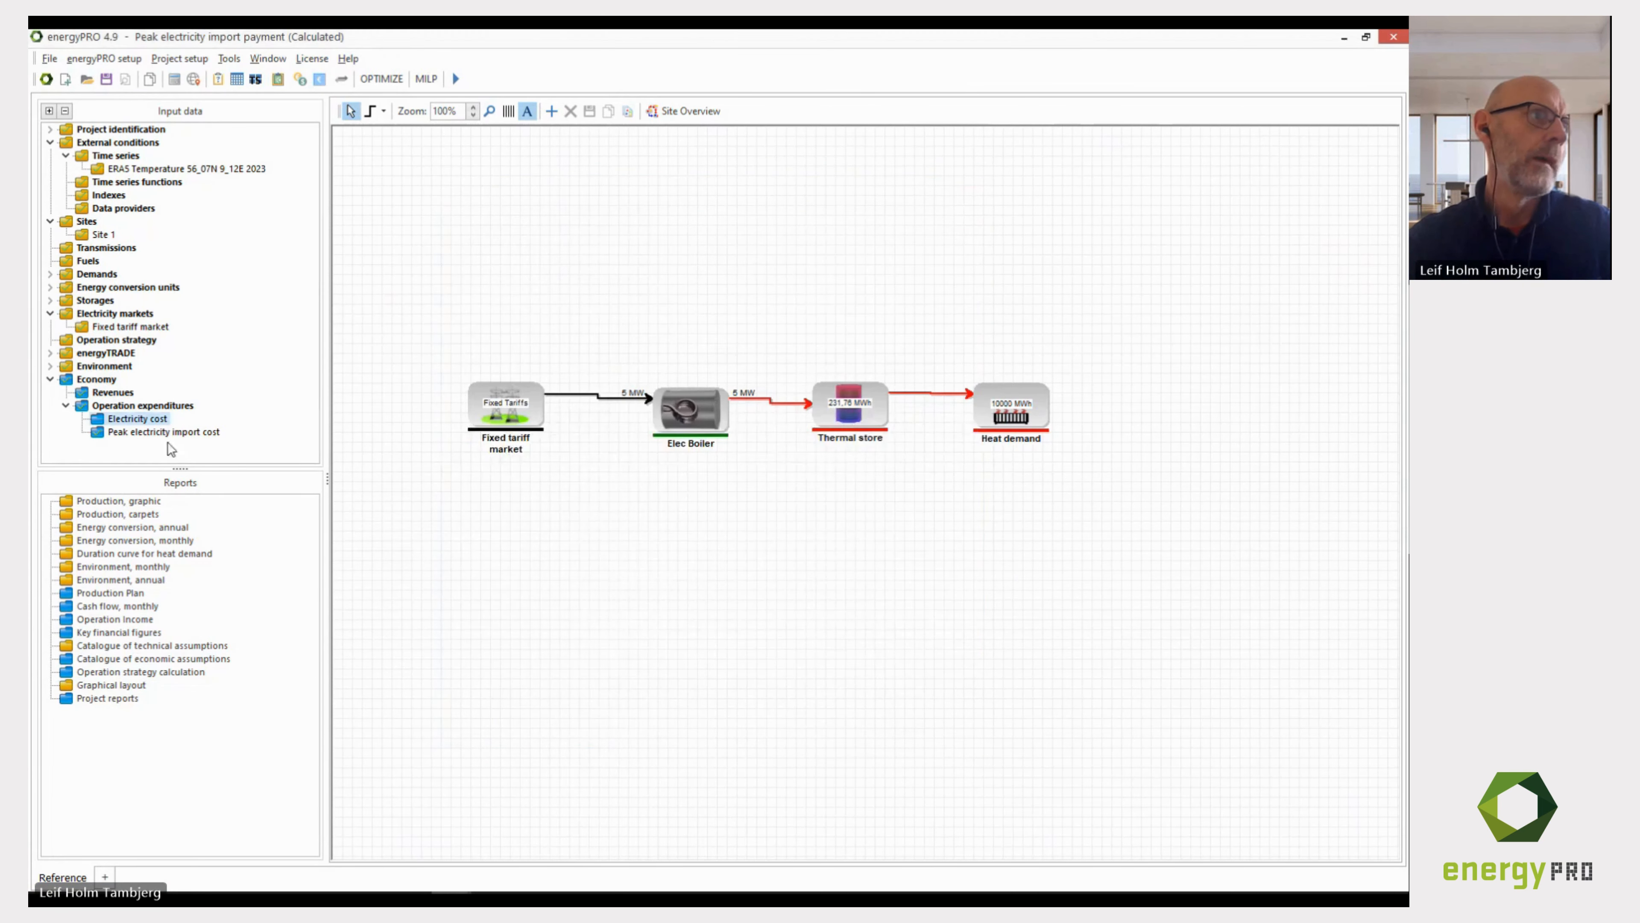
pyautogui.click(167, 437)
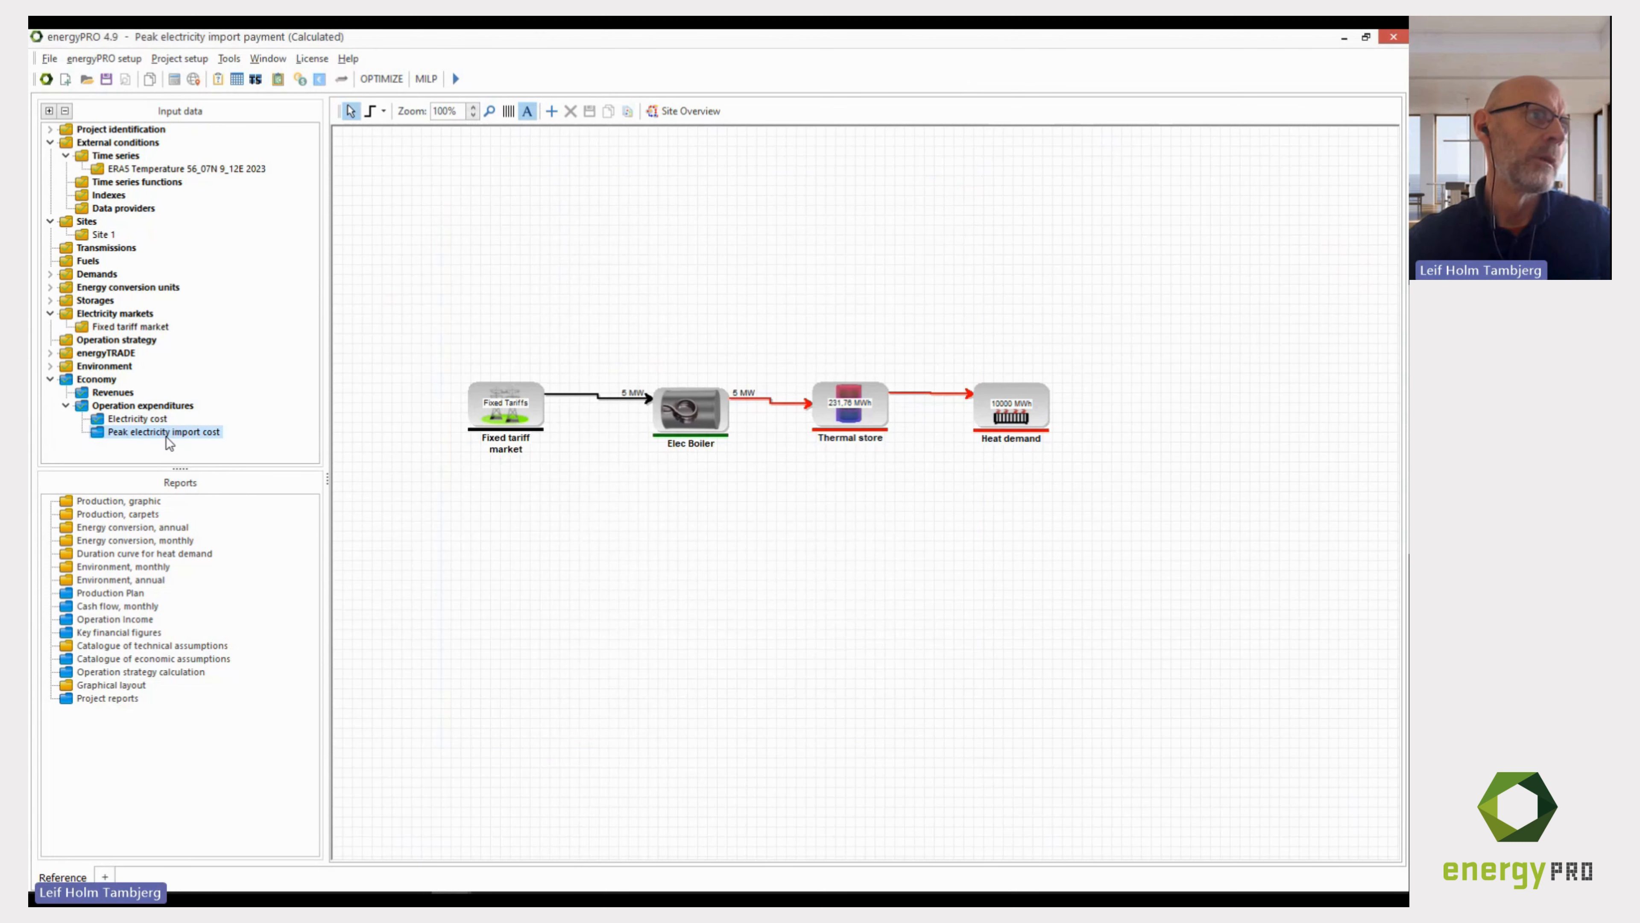
pyautogui.doubleClick(167, 433)
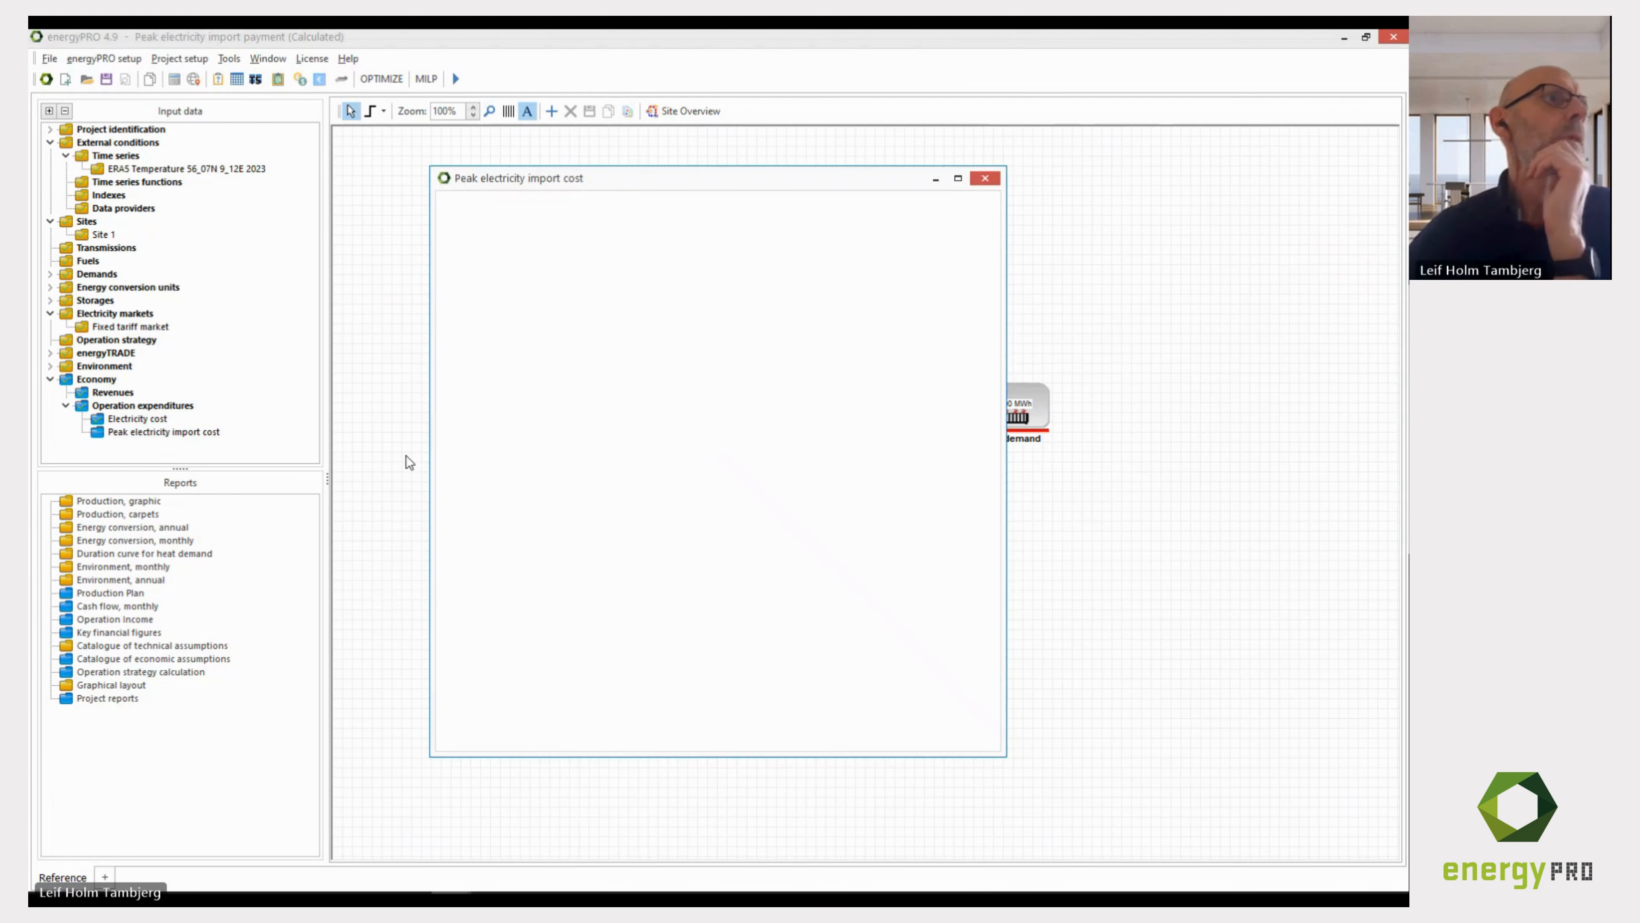
pyautogui.click(658, 269)
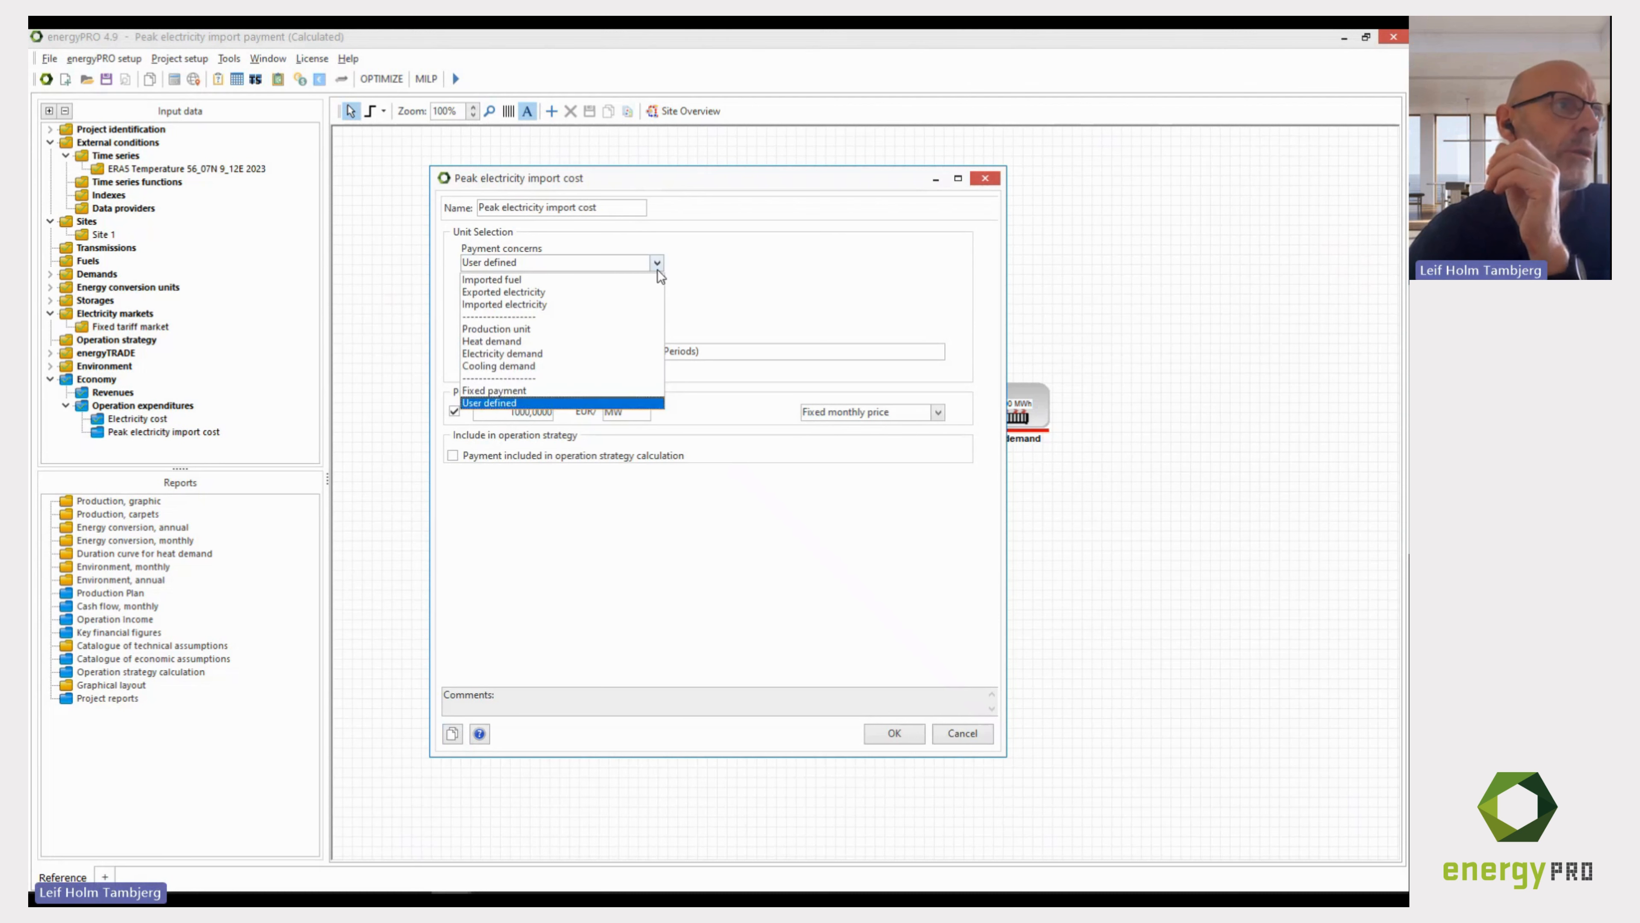
pyautogui.click(657, 269)
# Examine the monthly and annual peak functions available for the Peak electricity import cost formula, and close the payment without altering it.
pyautogui.doubleClick(731, 356)
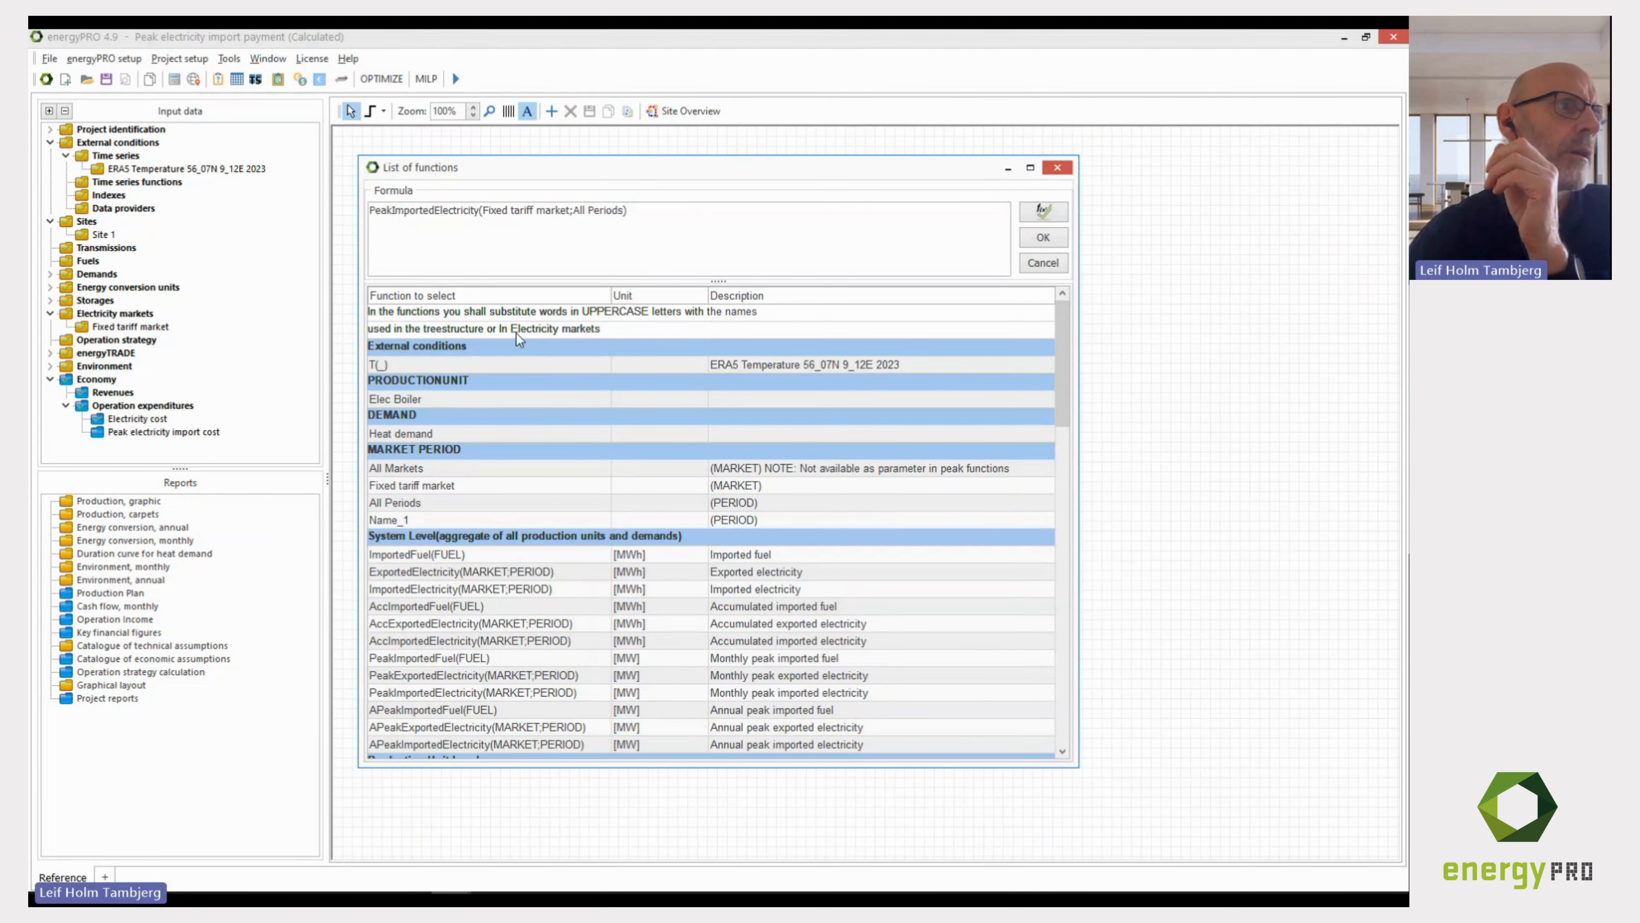
pyautogui.scroll(-3, 467, 585)
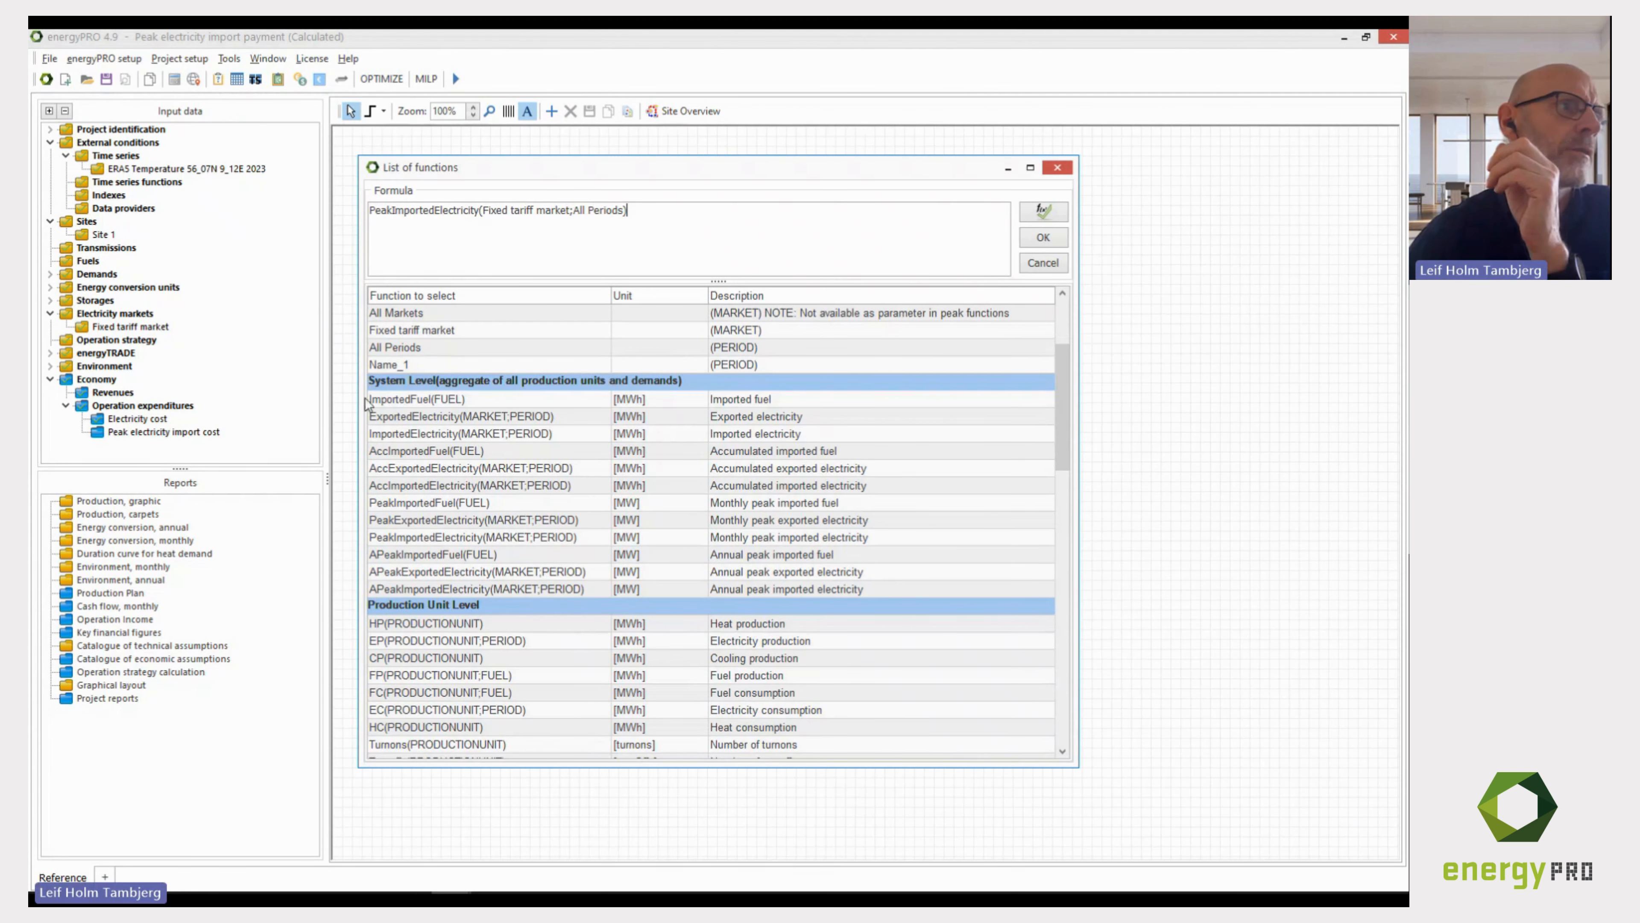
pyautogui.click(424, 521)
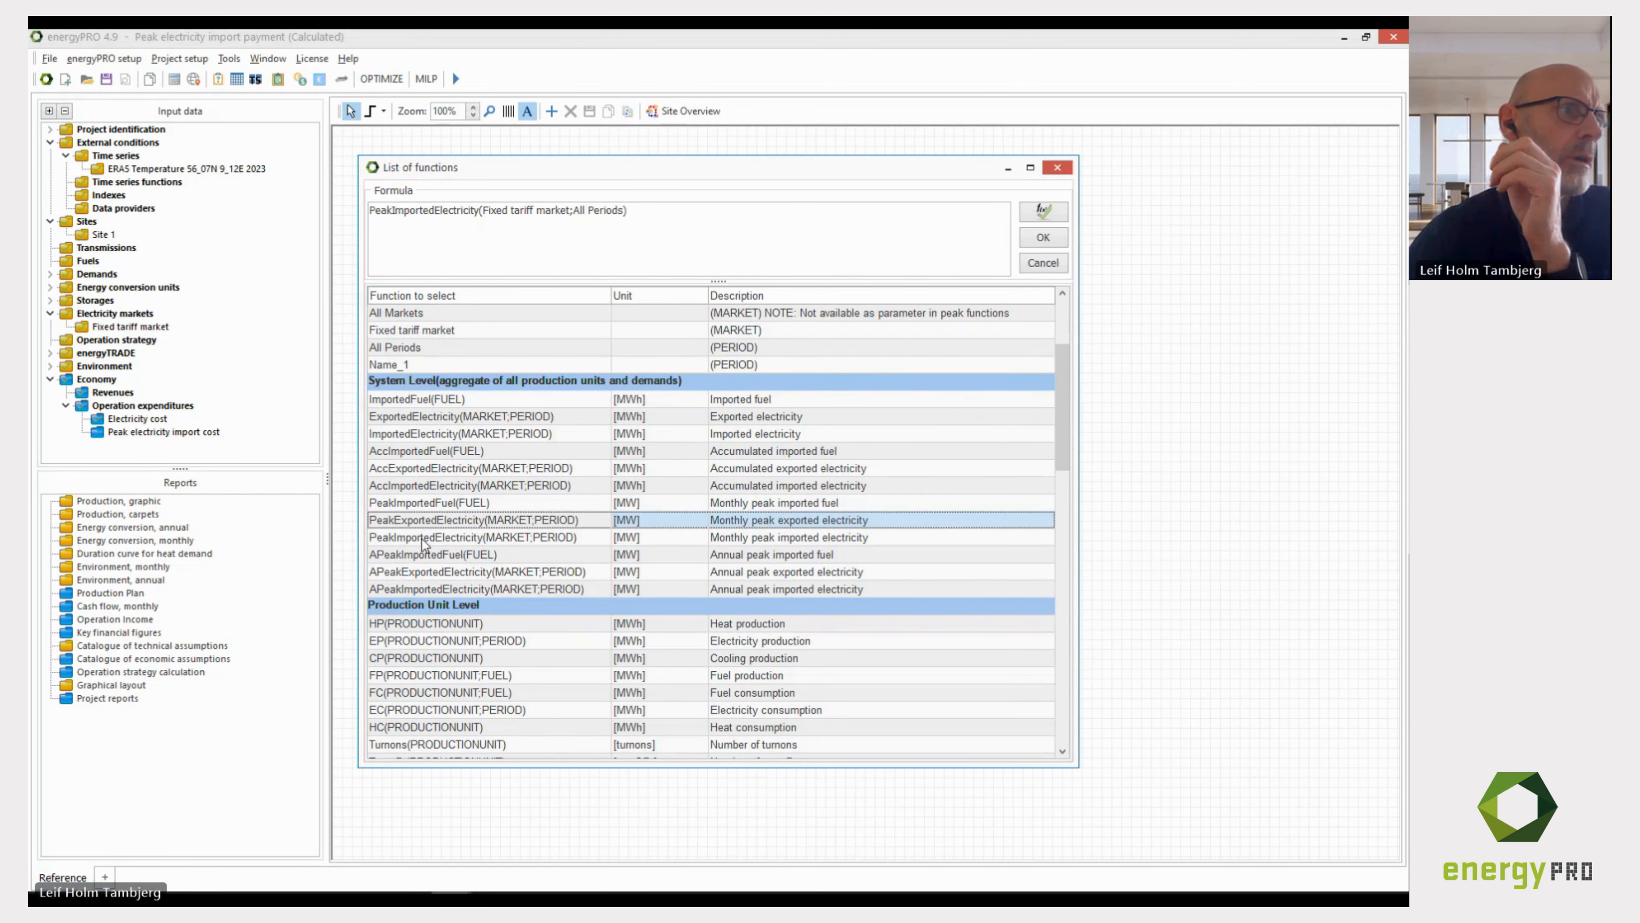
pyautogui.click(425, 538)
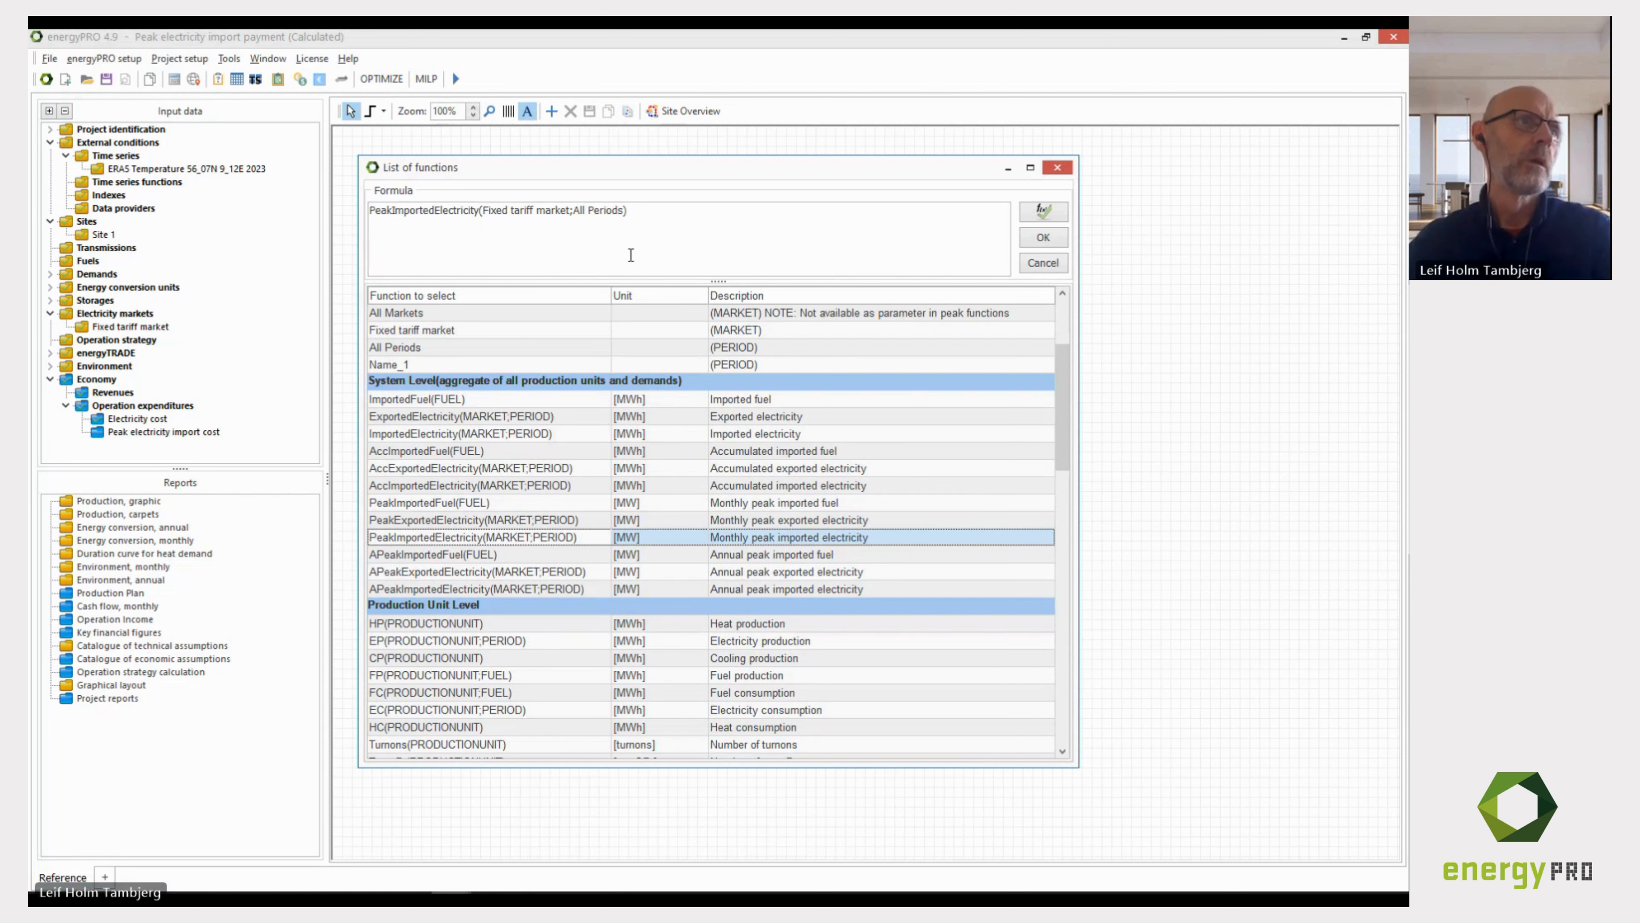
pyautogui.click(652, 214)
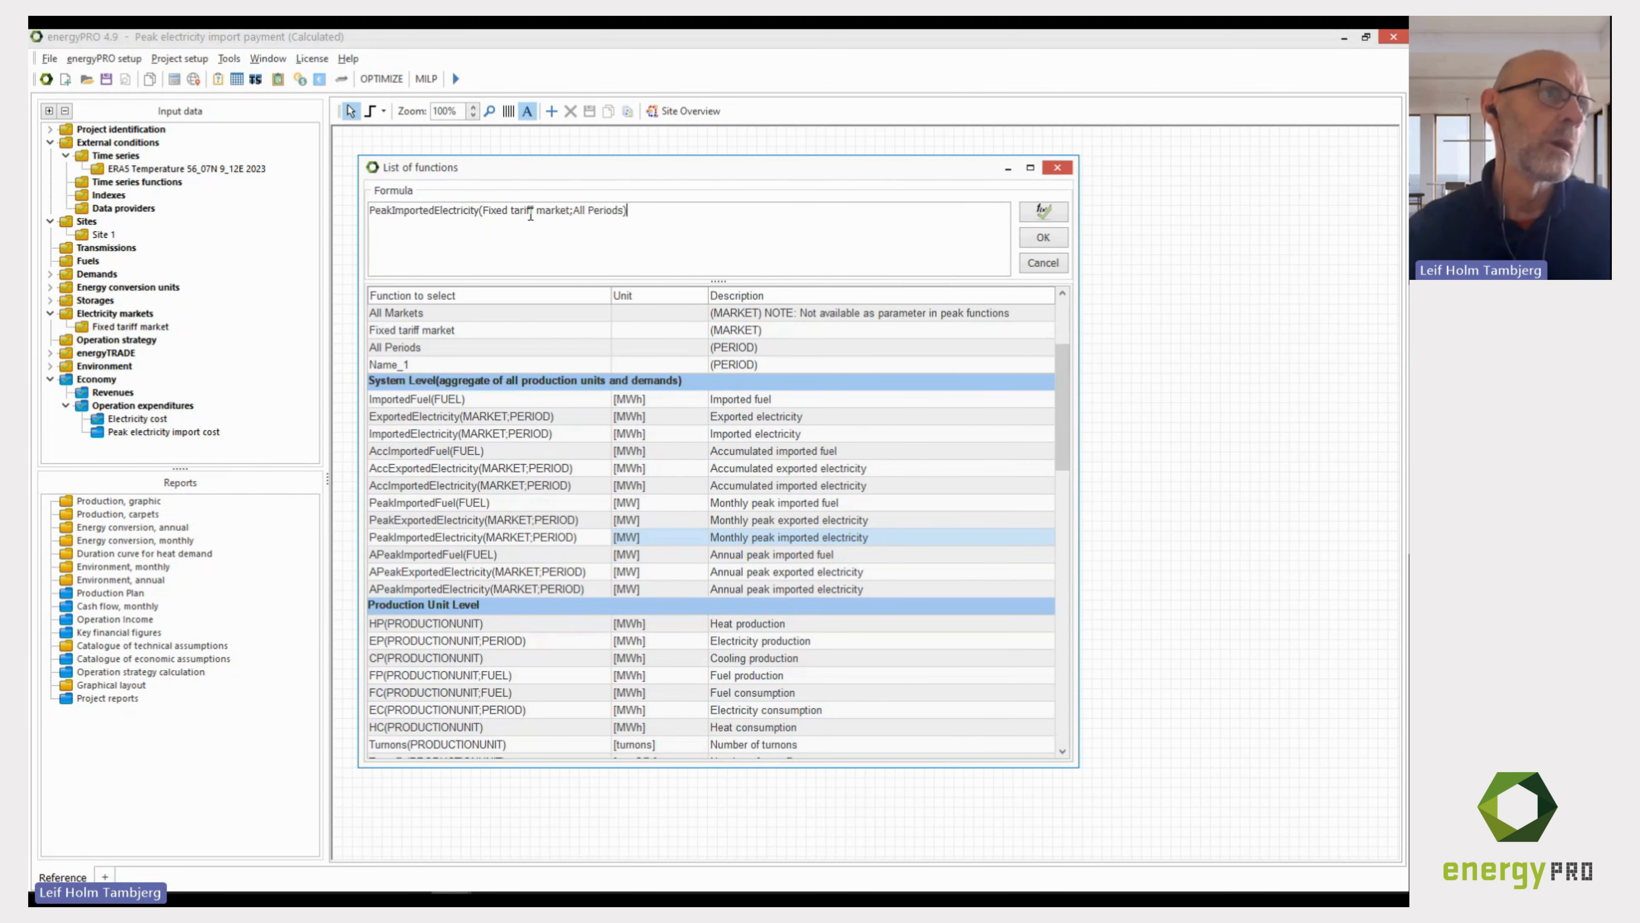
pyautogui.click(1041, 262)
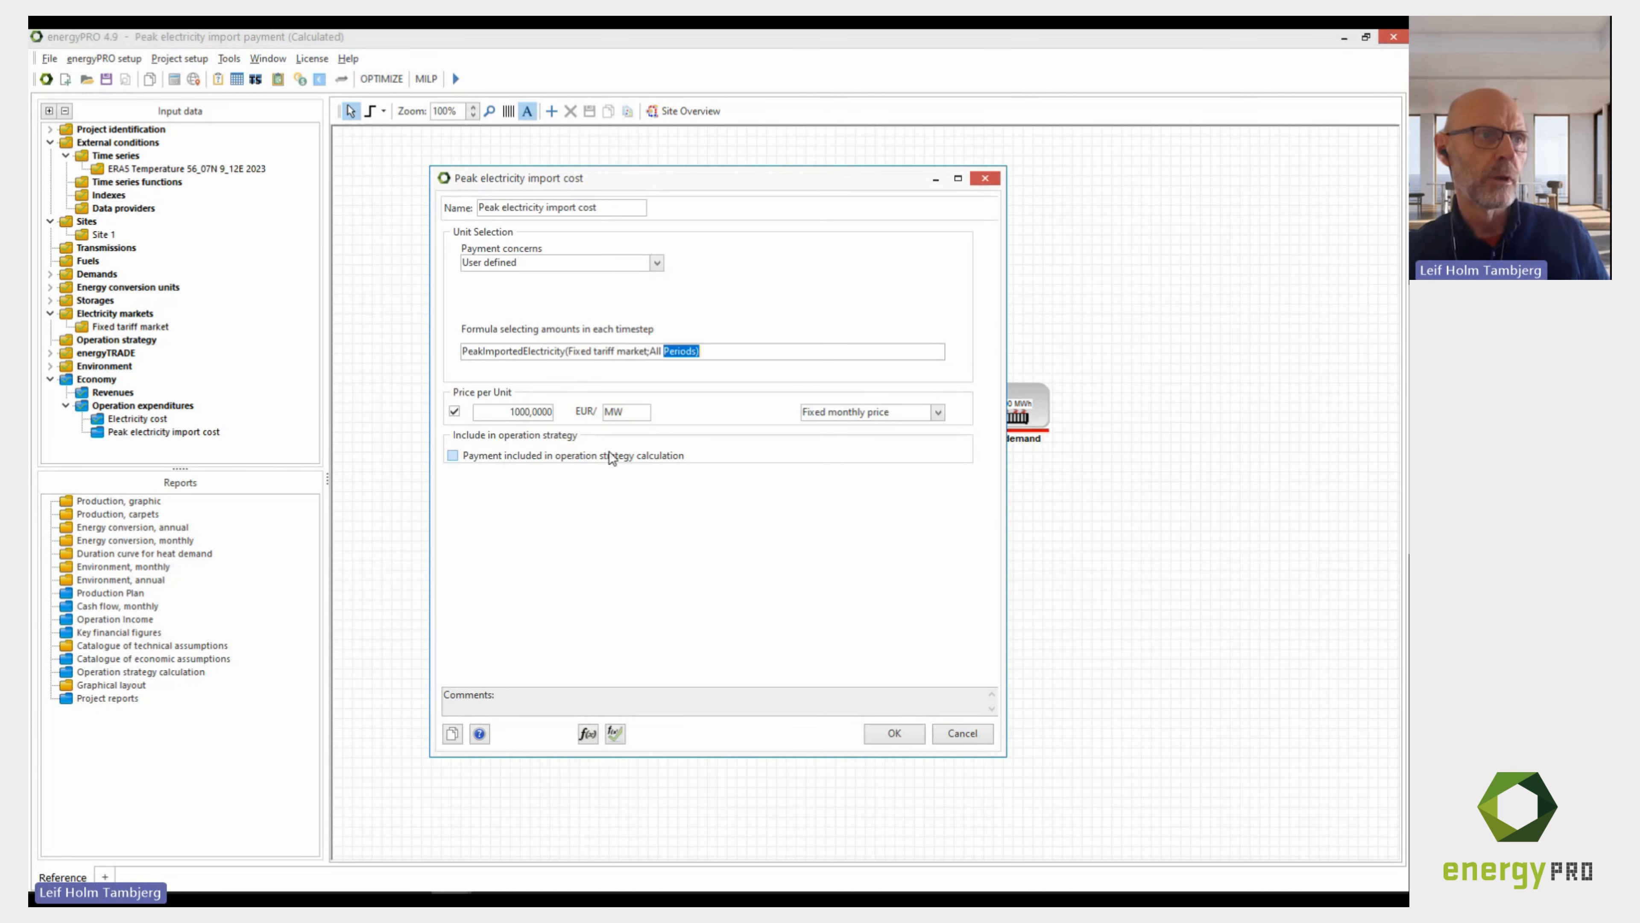
pyautogui.click(895, 734)
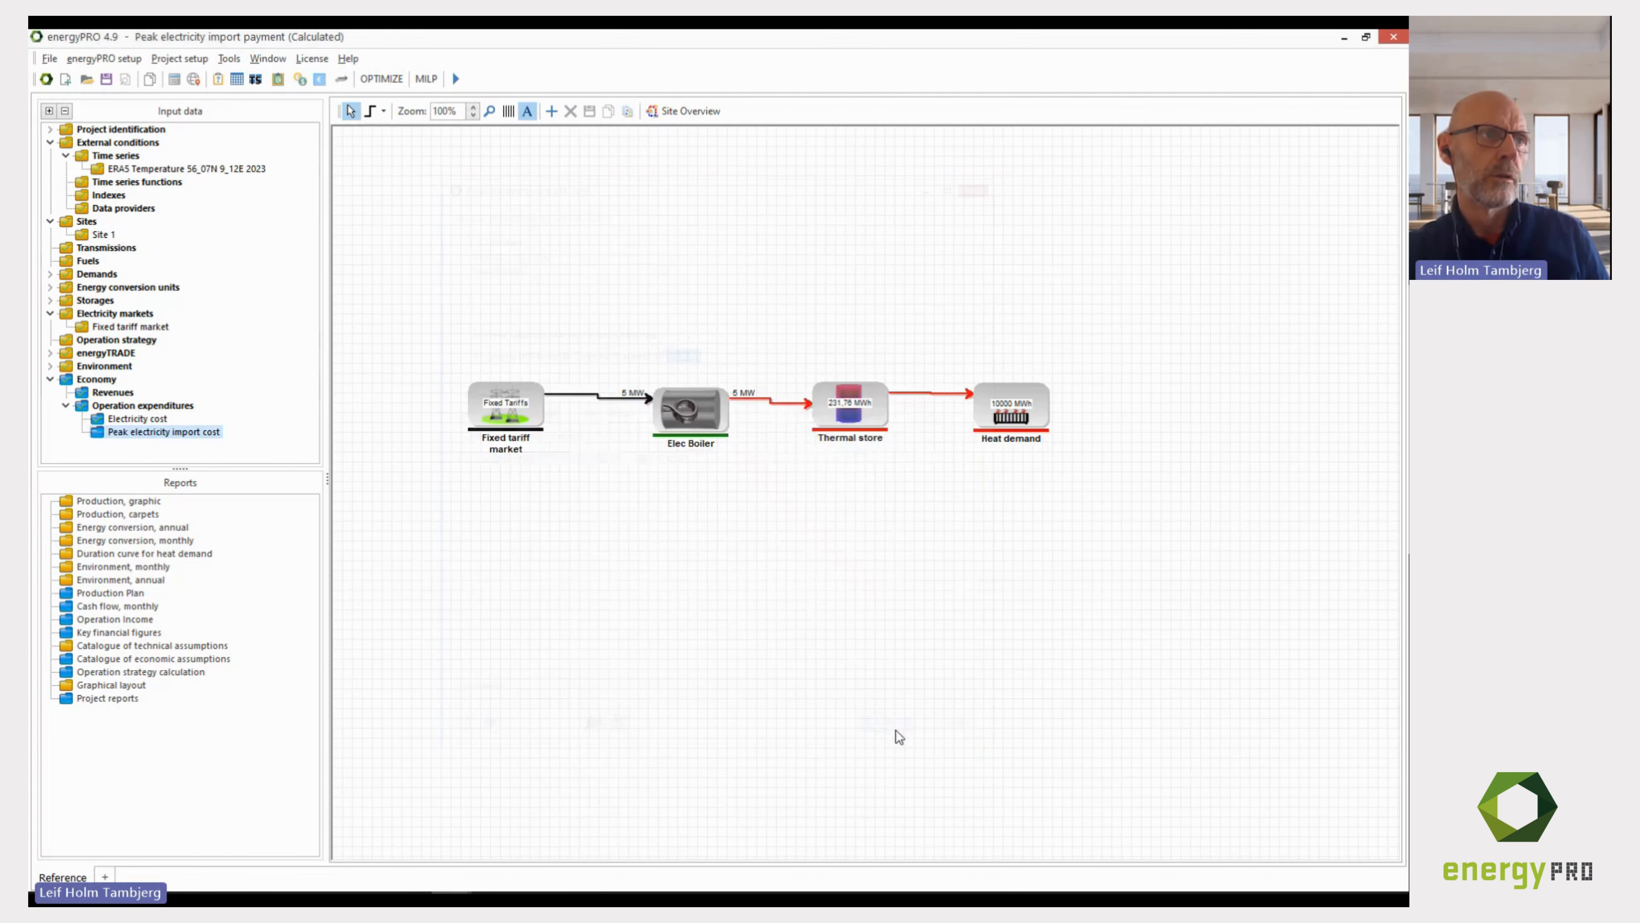
# Review the graphic production report over a full month and the Operation Income report for the strategy without the peak payment.
pyautogui.doubleClick(143, 500)
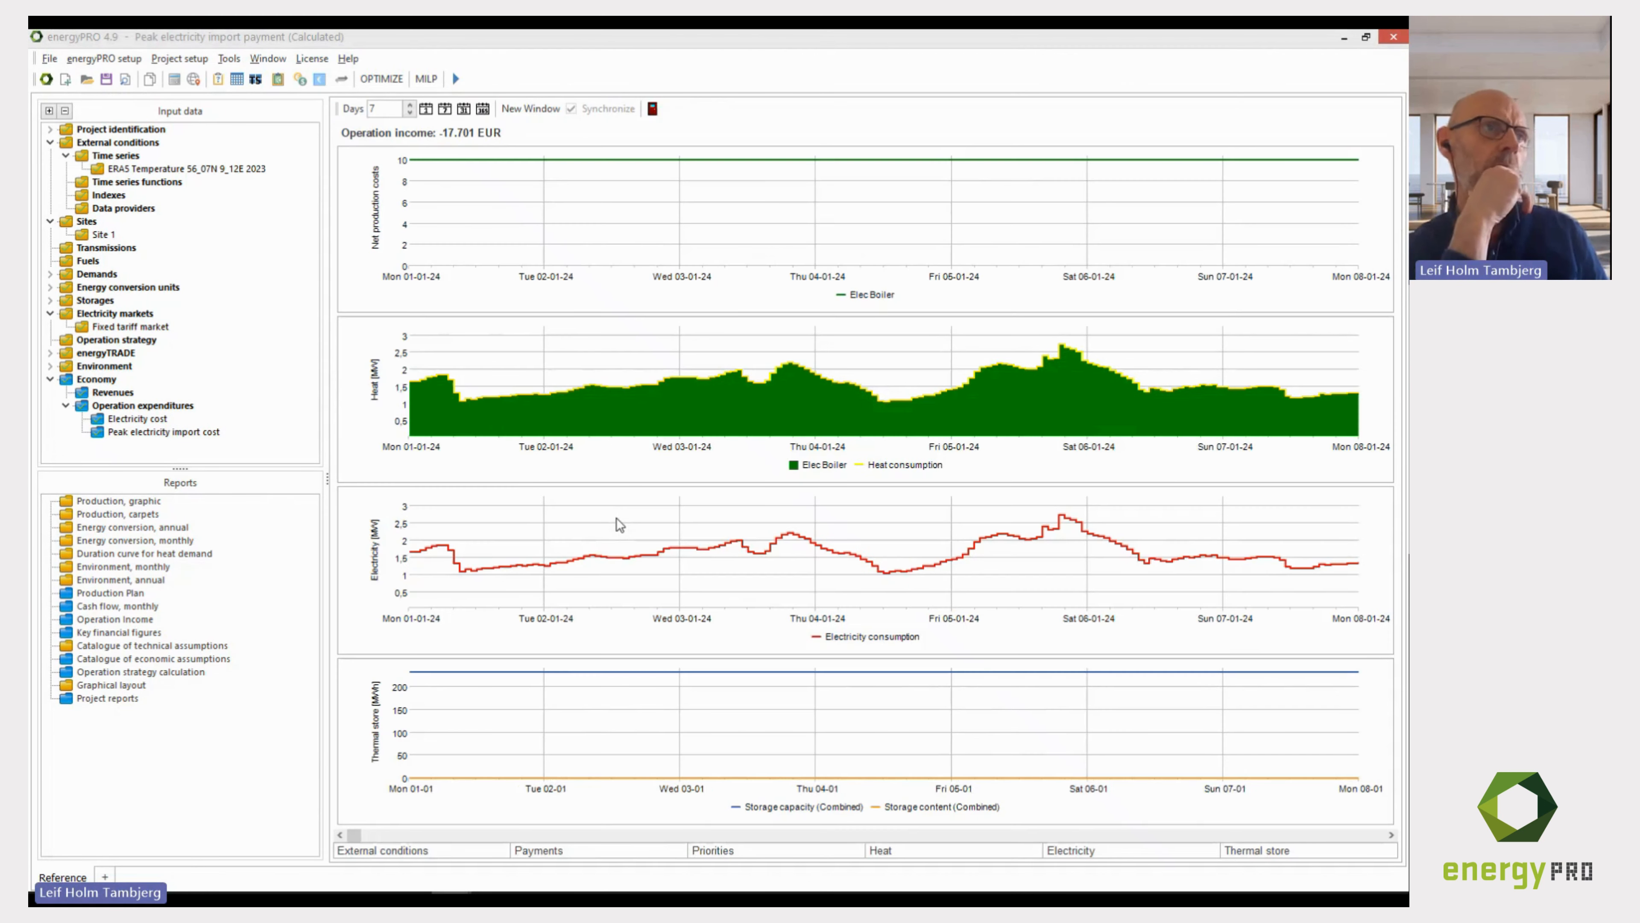
pyautogui.click(471, 110)
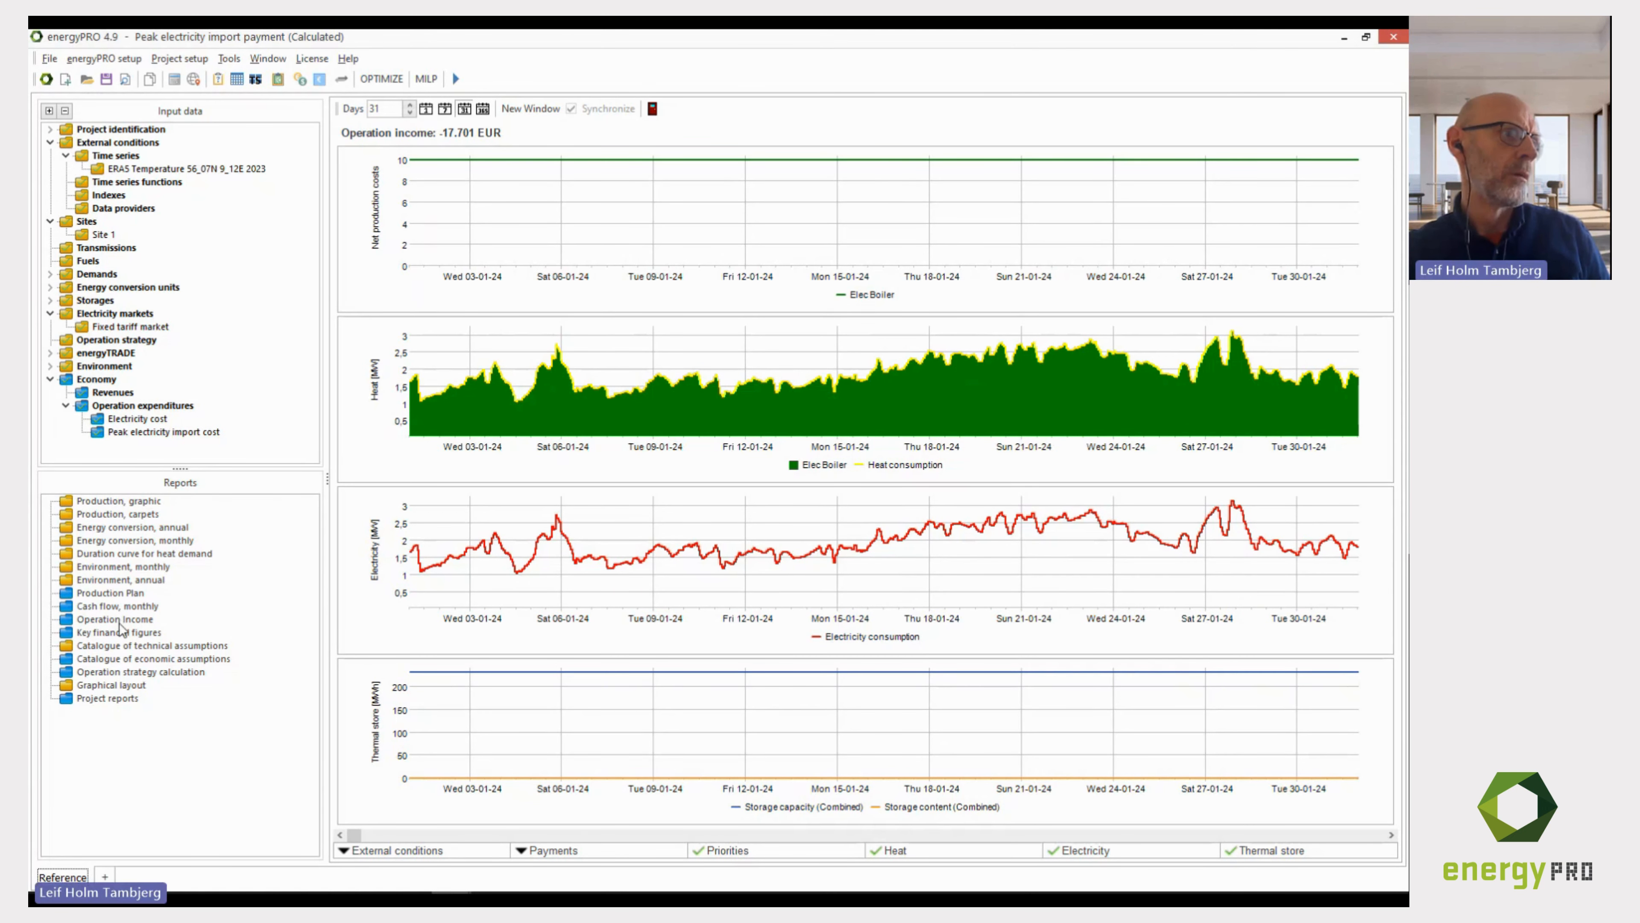
pyautogui.click(132, 622)
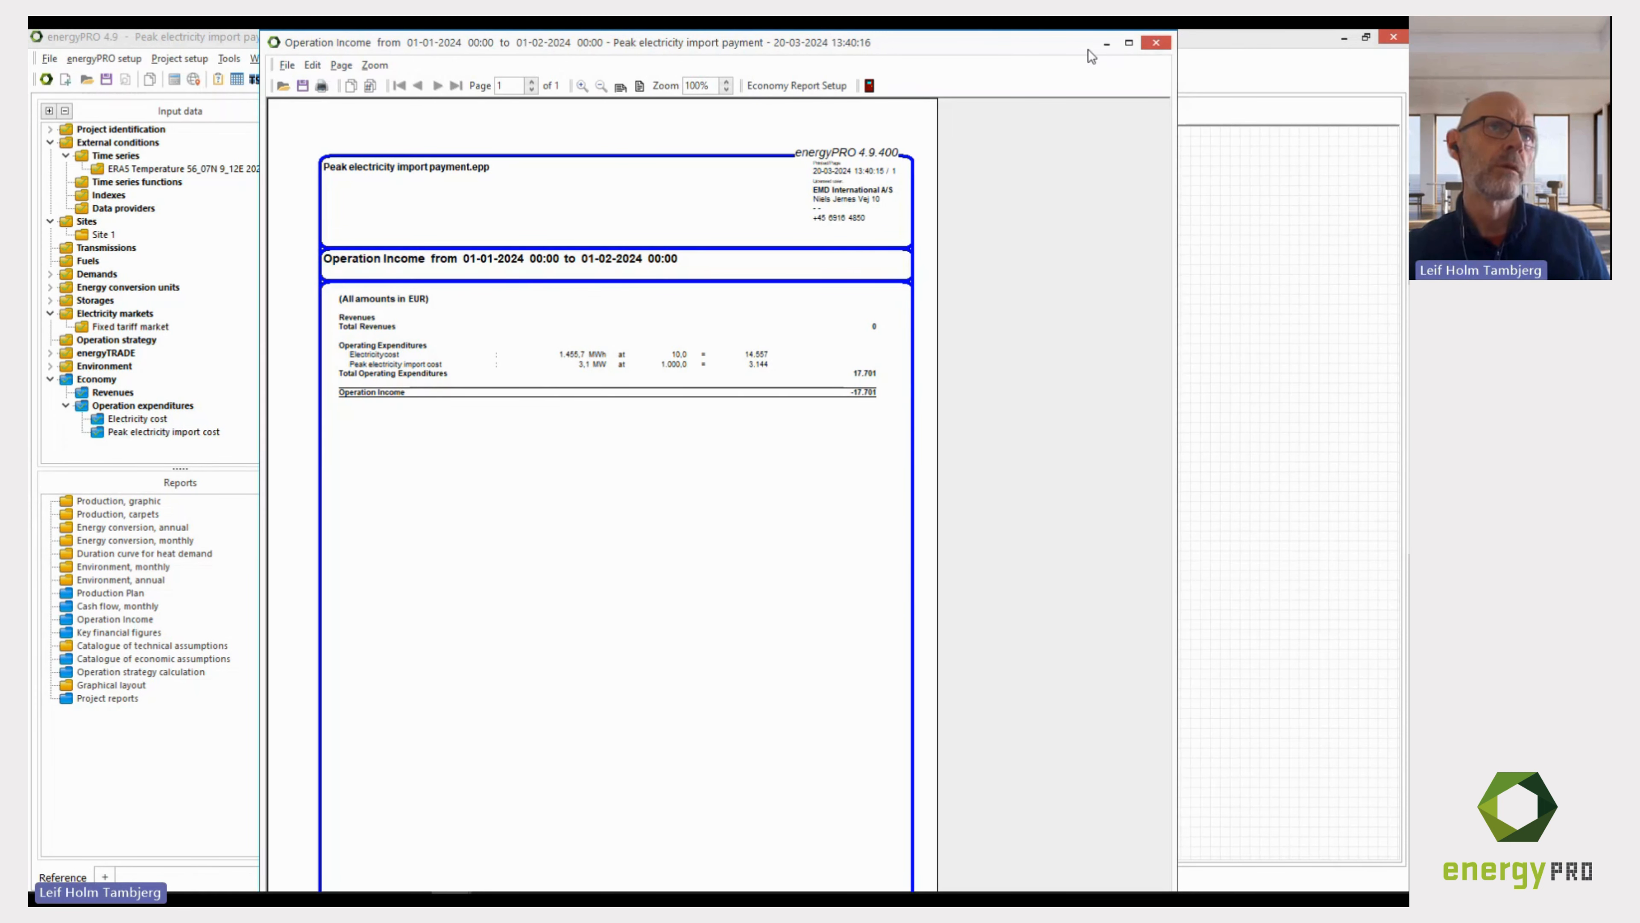
pyautogui.click(1108, 47)
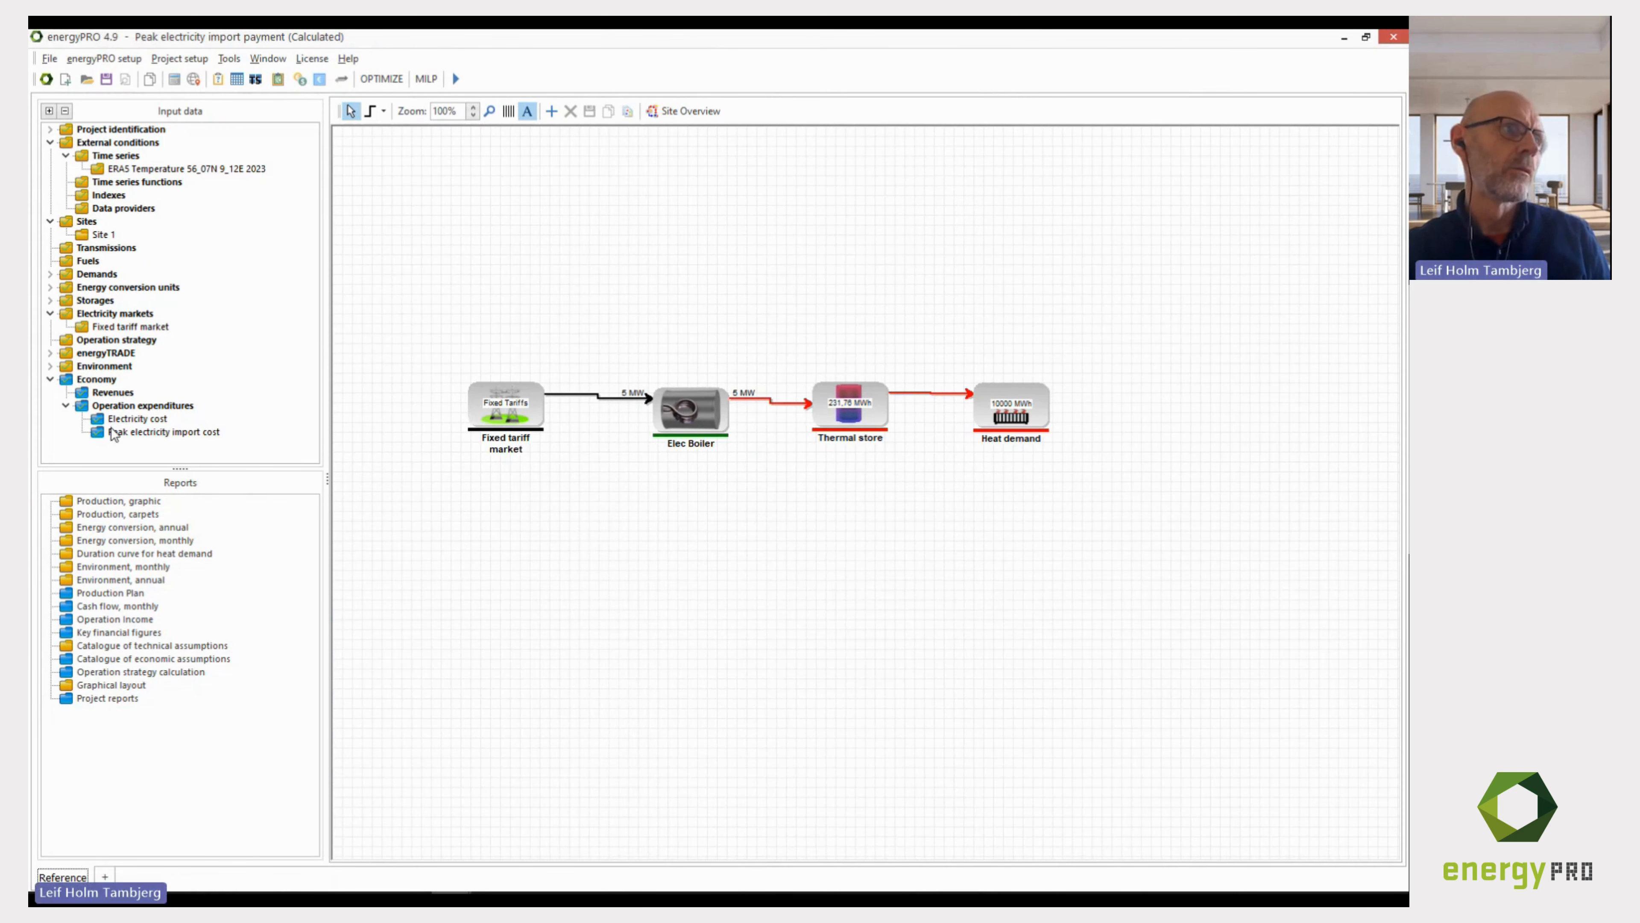
# Include the Peak electricity import cost payment in the operation strategy calculation and examine the recalculated heat, electricity and thermal store charts.
pyautogui.click(120, 433)
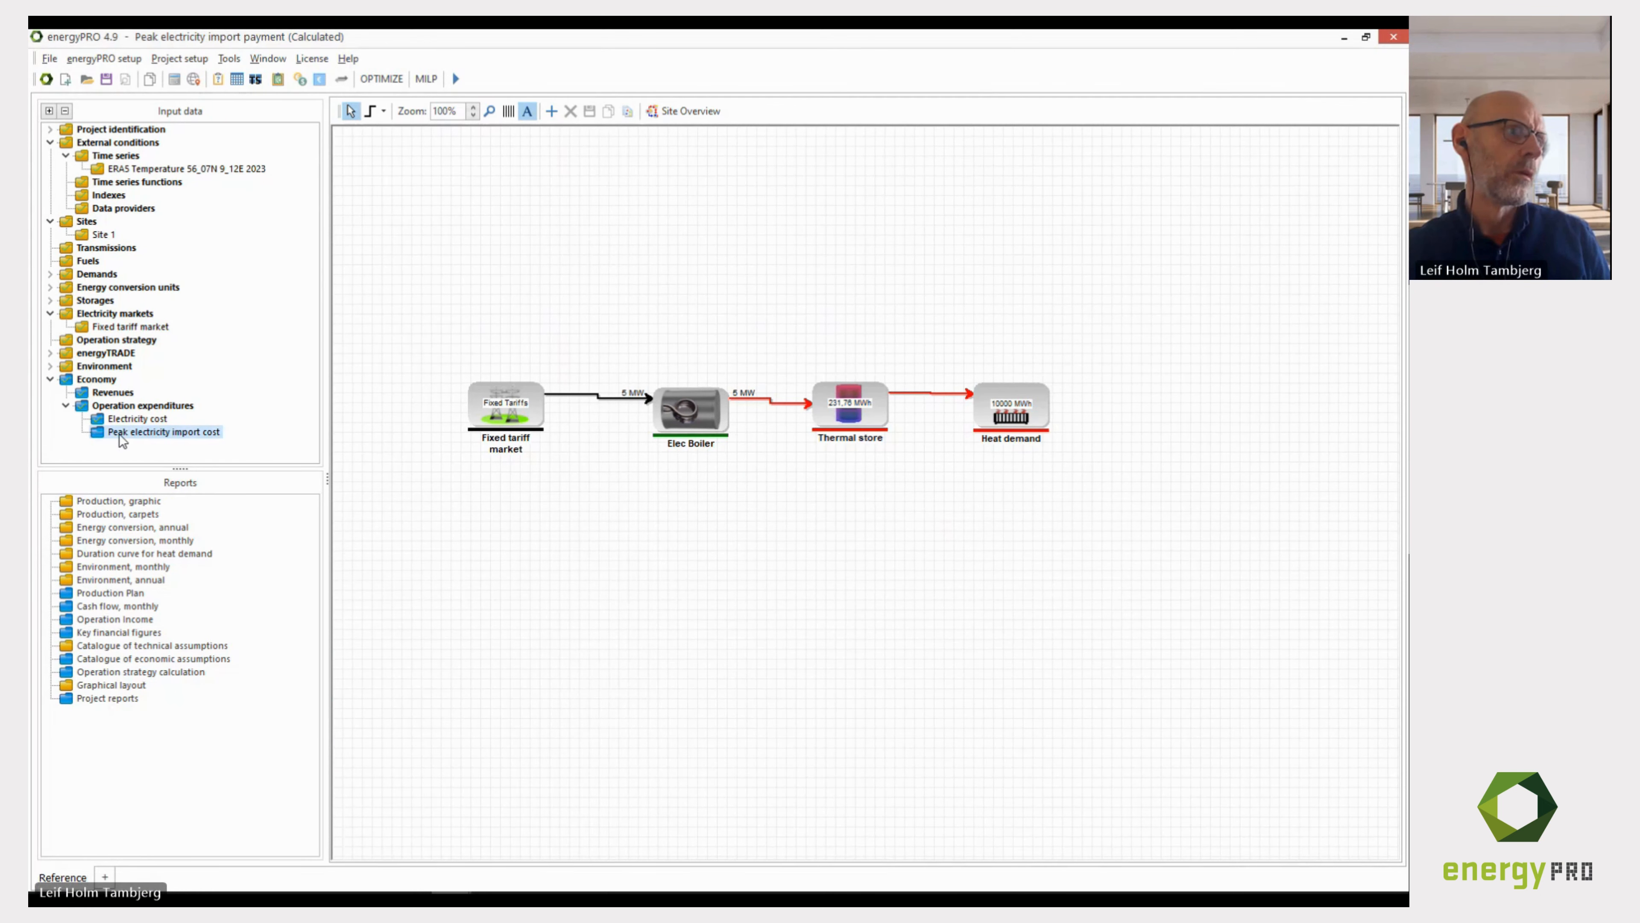
pyautogui.doubleClick(120, 434)
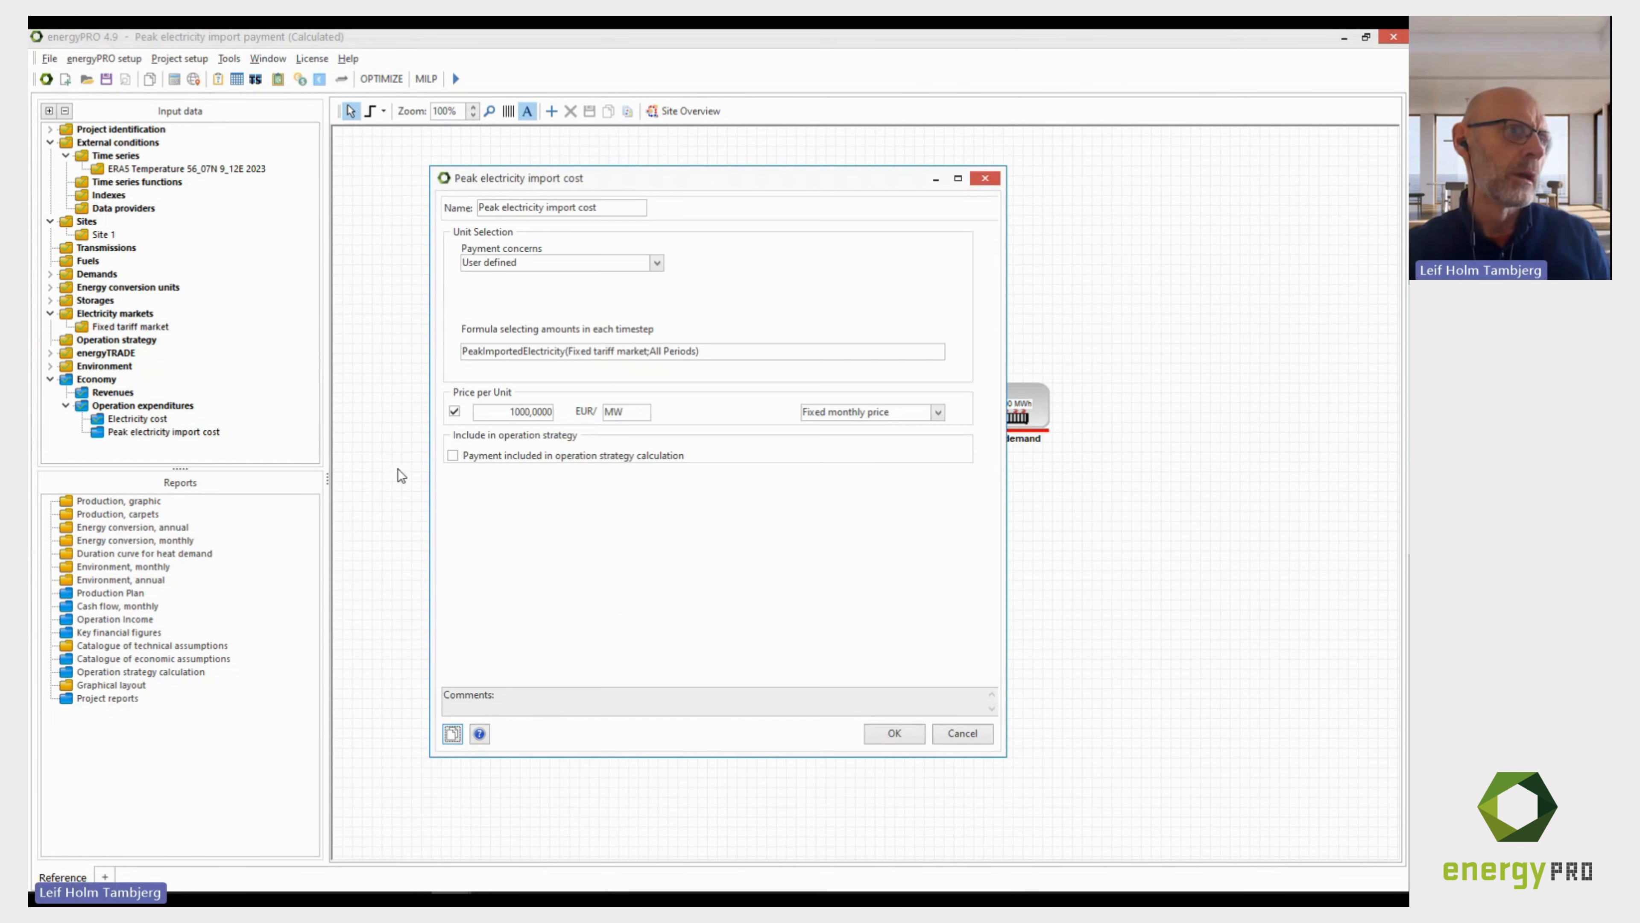
pyautogui.click(453, 455)
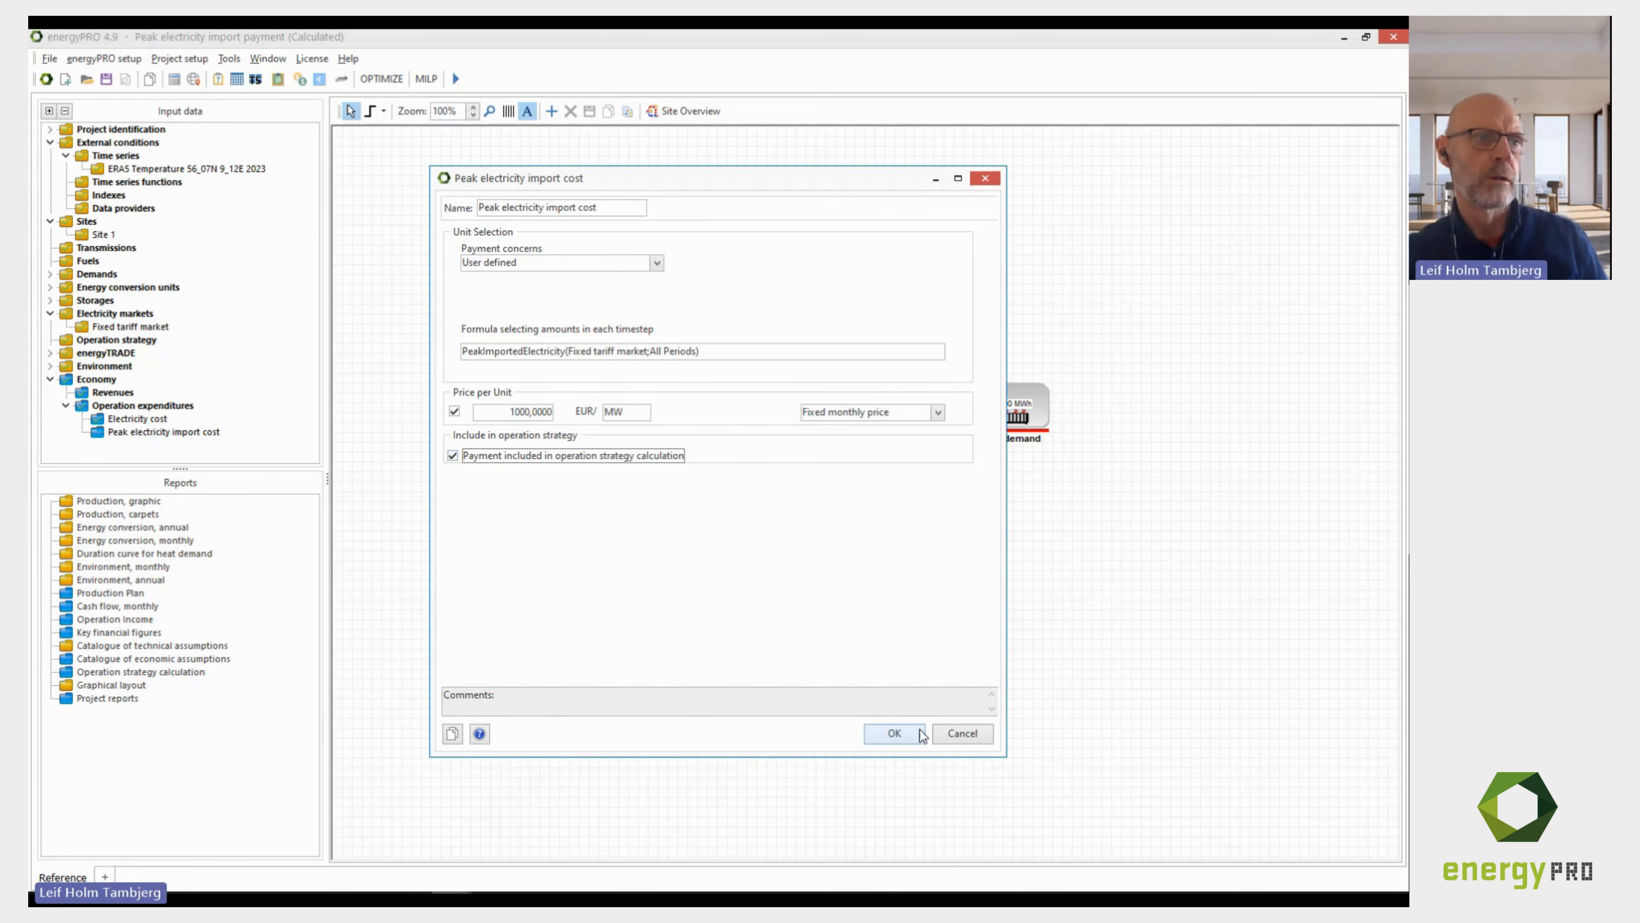
pyautogui.click(895, 733)
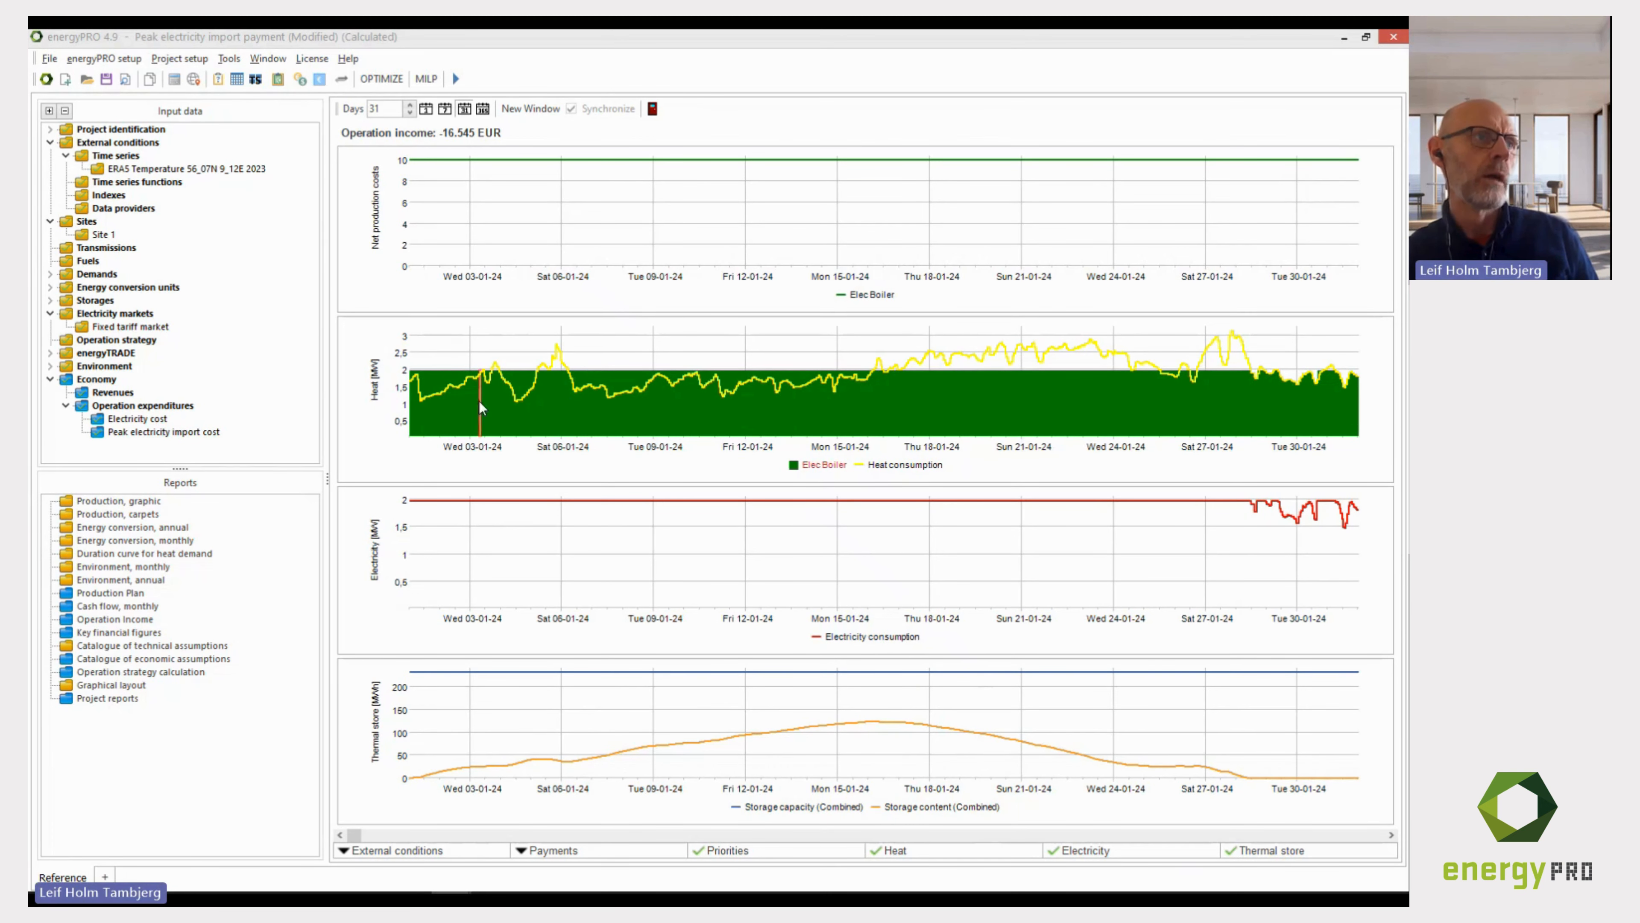
pyautogui.moveTo(439, 381)
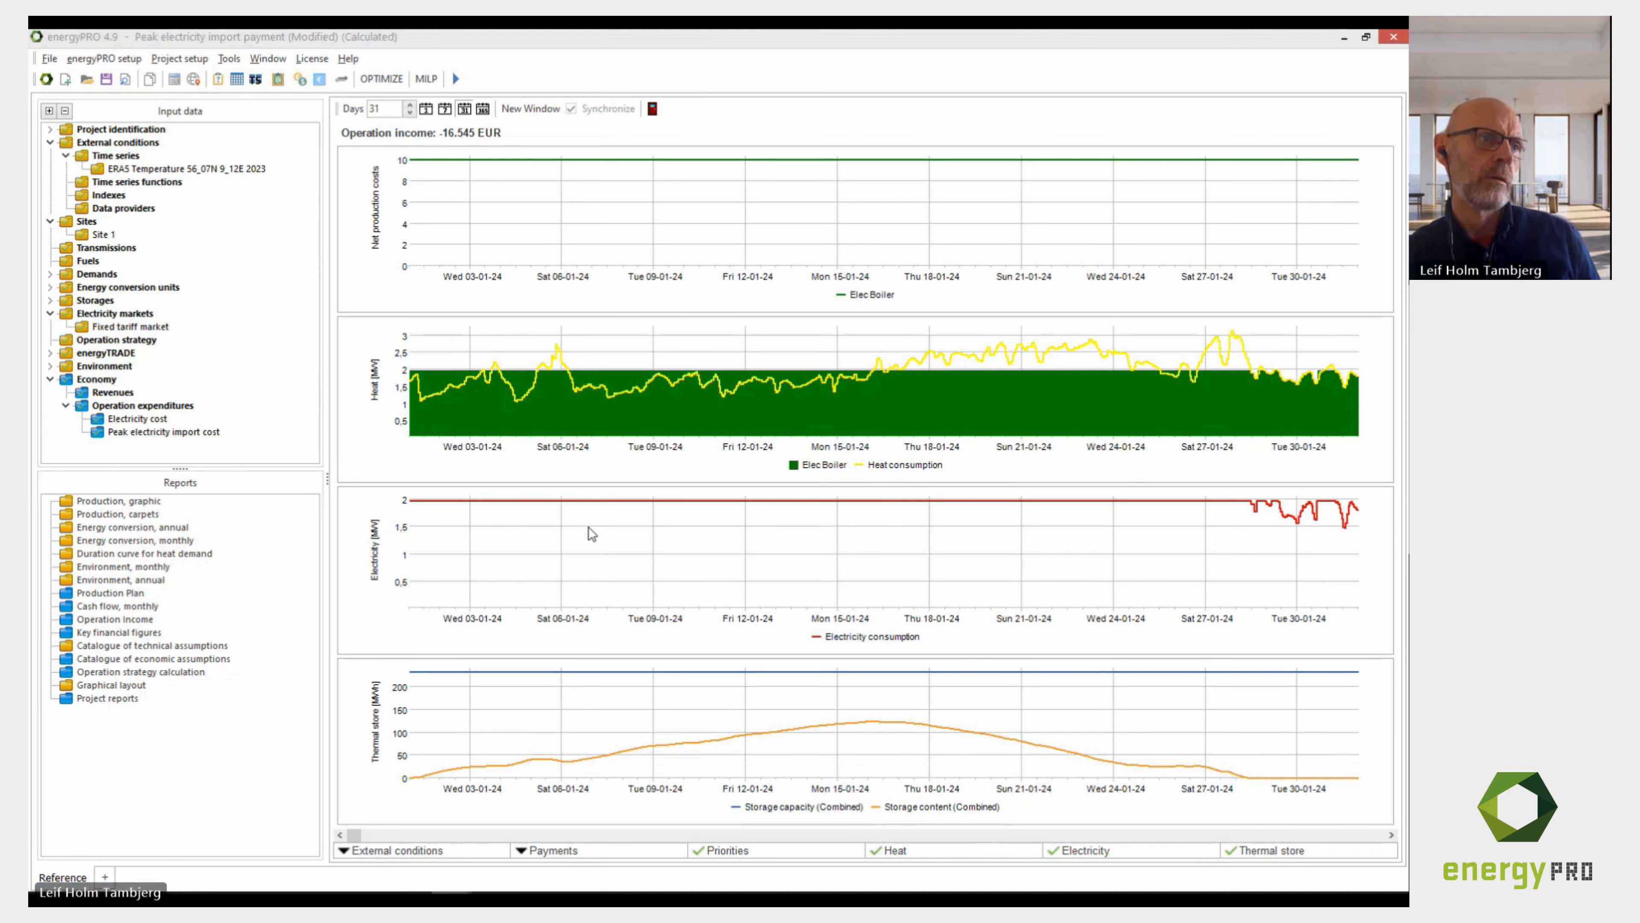
pyautogui.moveTo(590, 532)
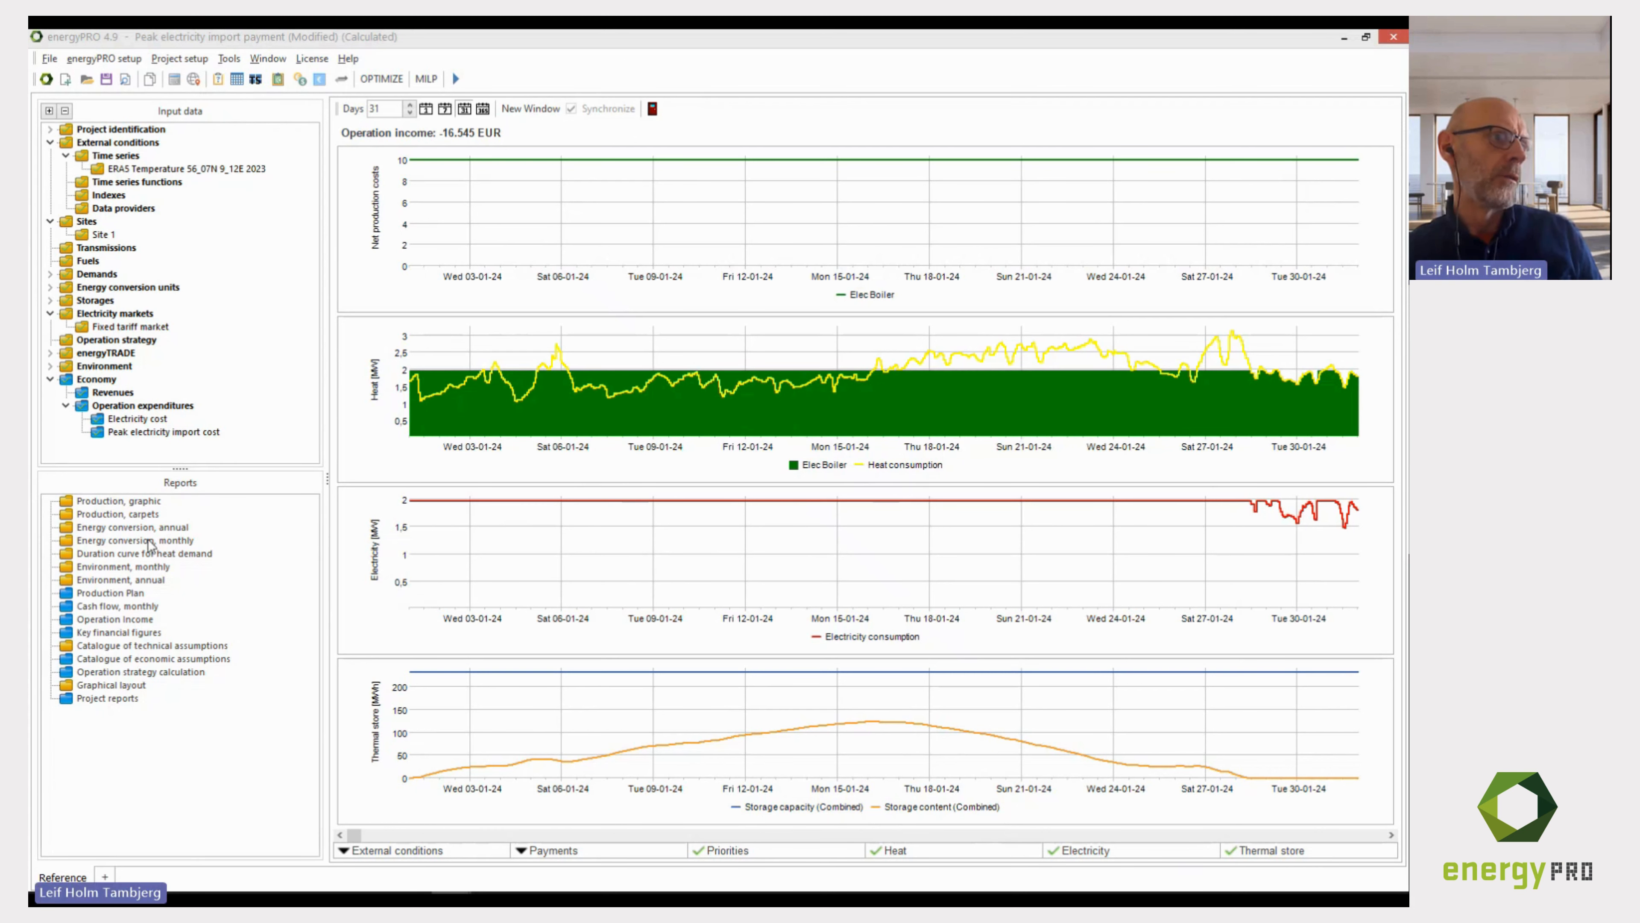
# Review the expenditures in the recalculated Operation Income report and close it.
pyautogui.doubleClick(139, 619)
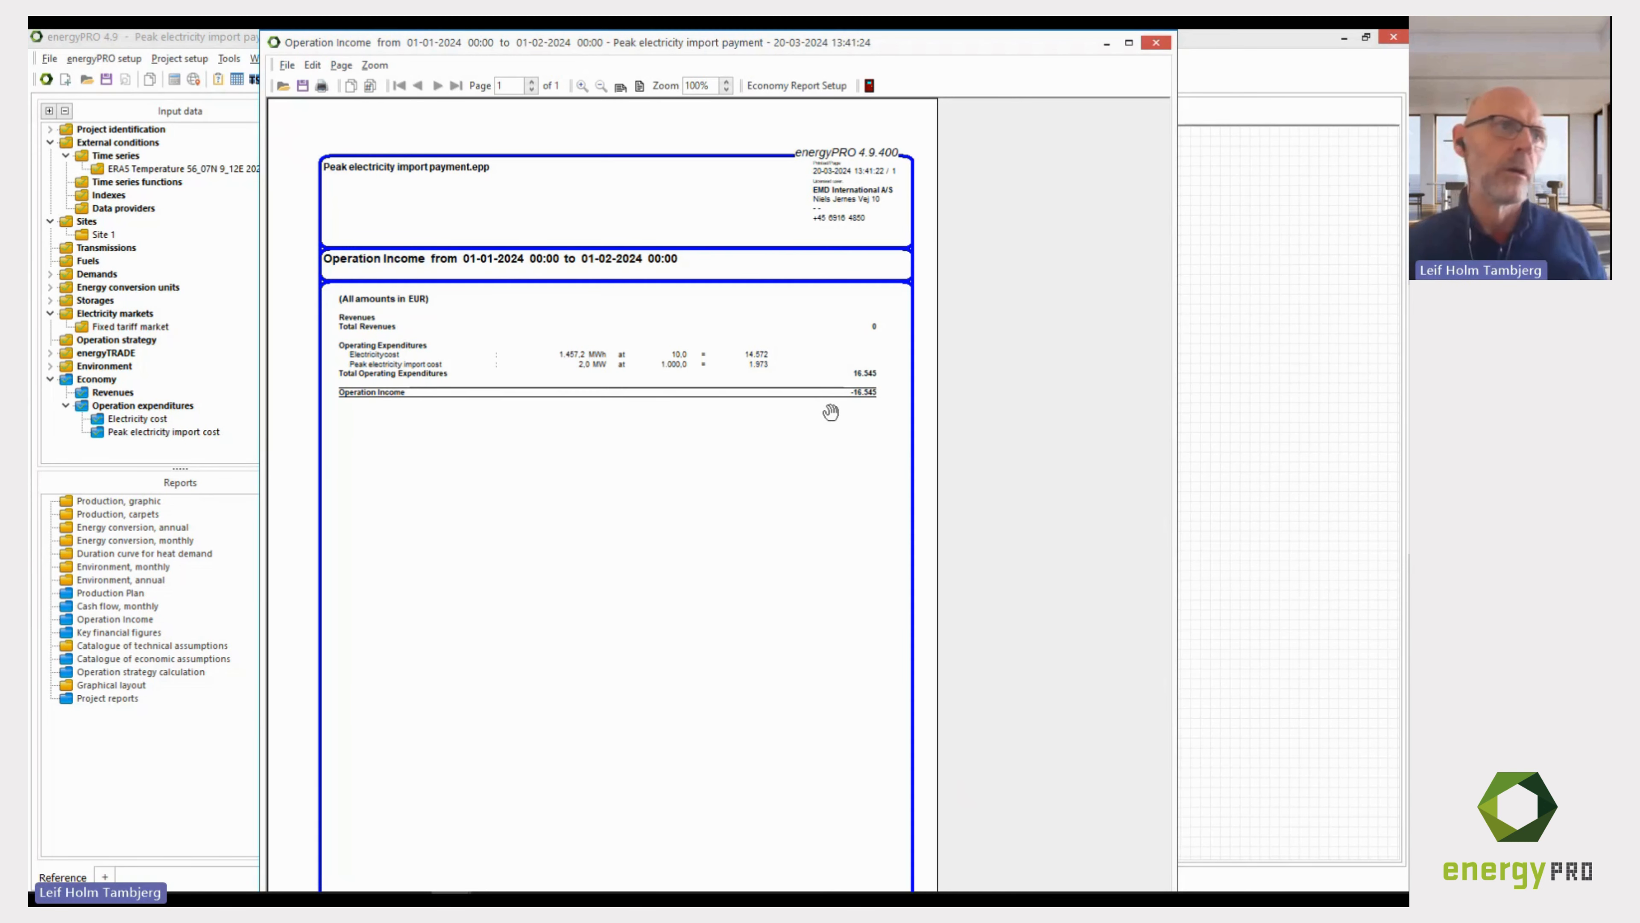
pyautogui.click(869, 91)
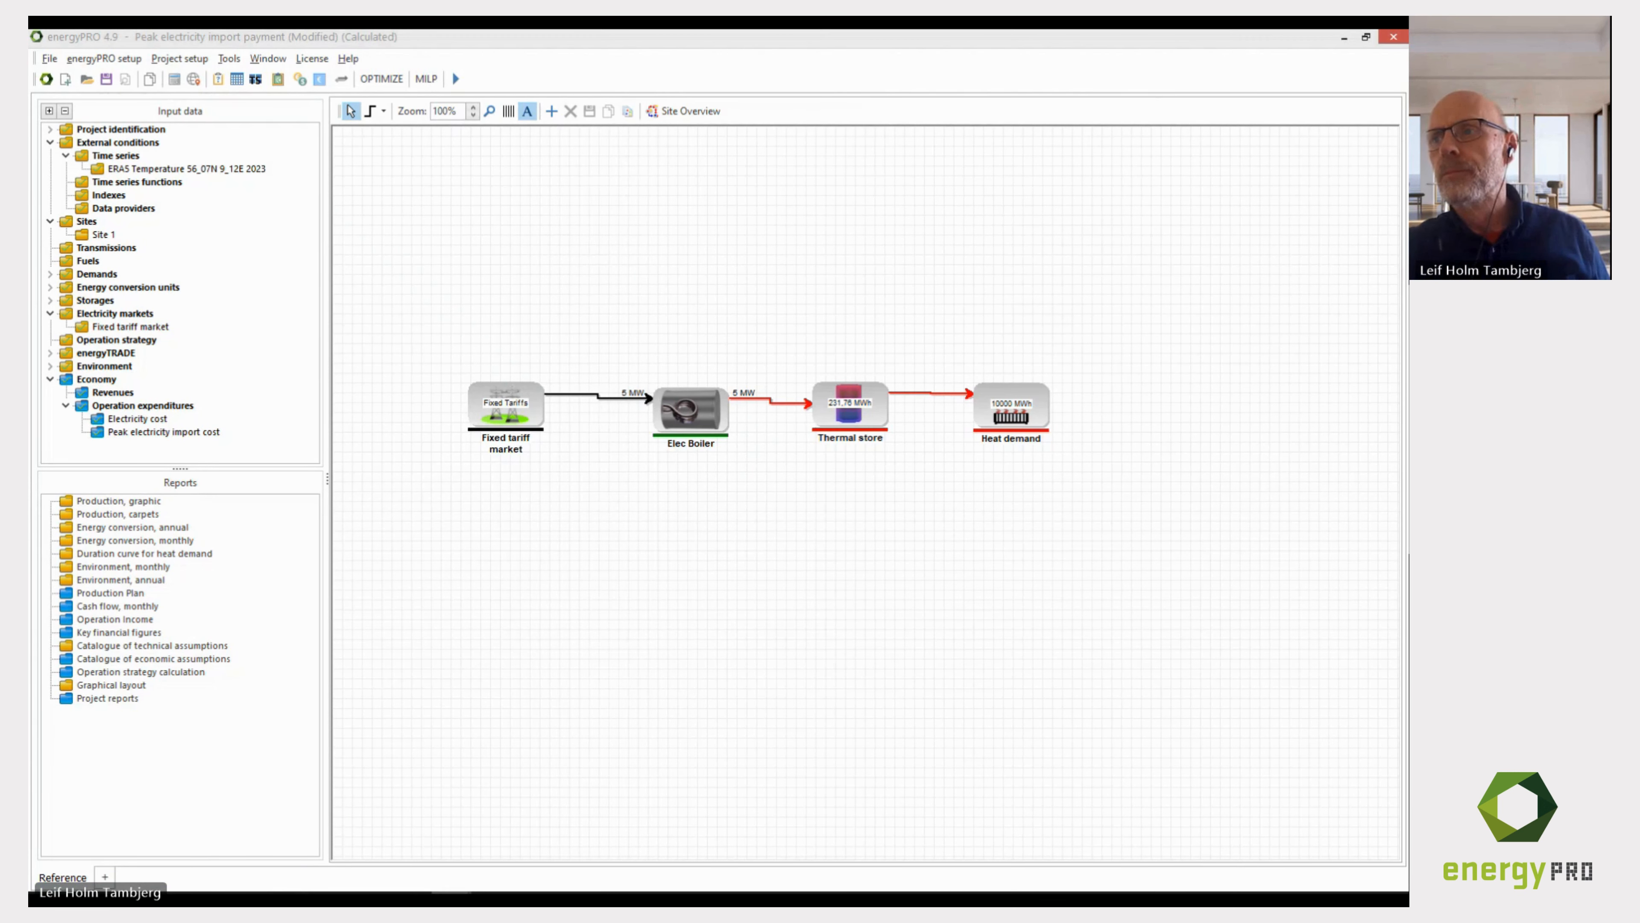
pyautogui.click(739, 503)
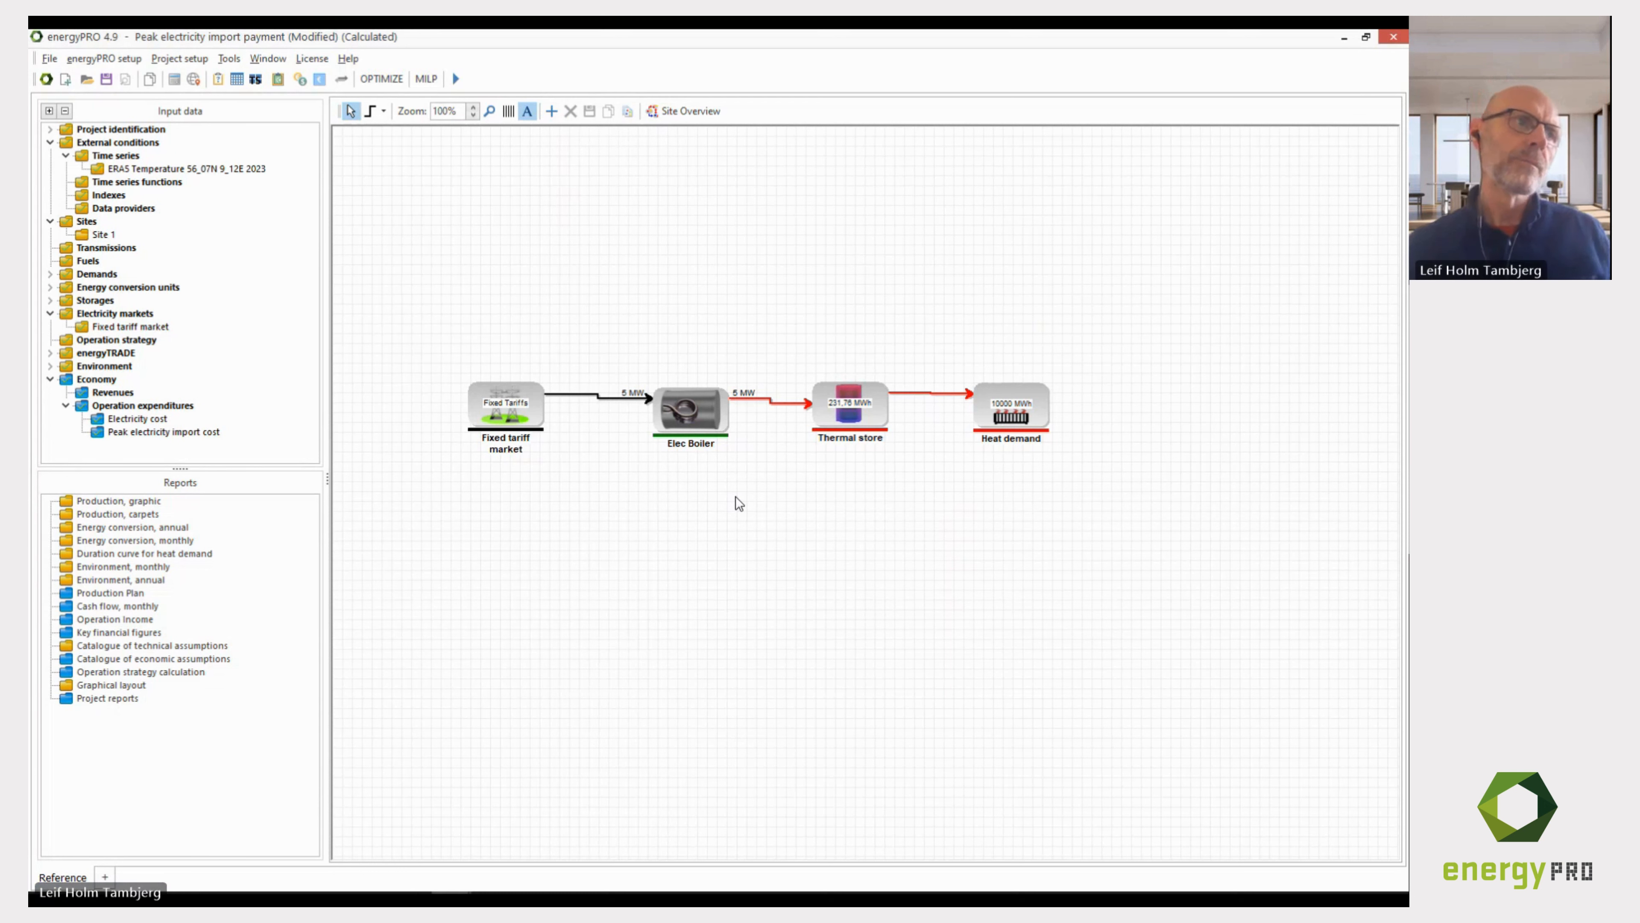
# Examine the peak functions offered for the Peak electricity import cost formula, and leave the payment without changes.
pyautogui.click(160, 434)
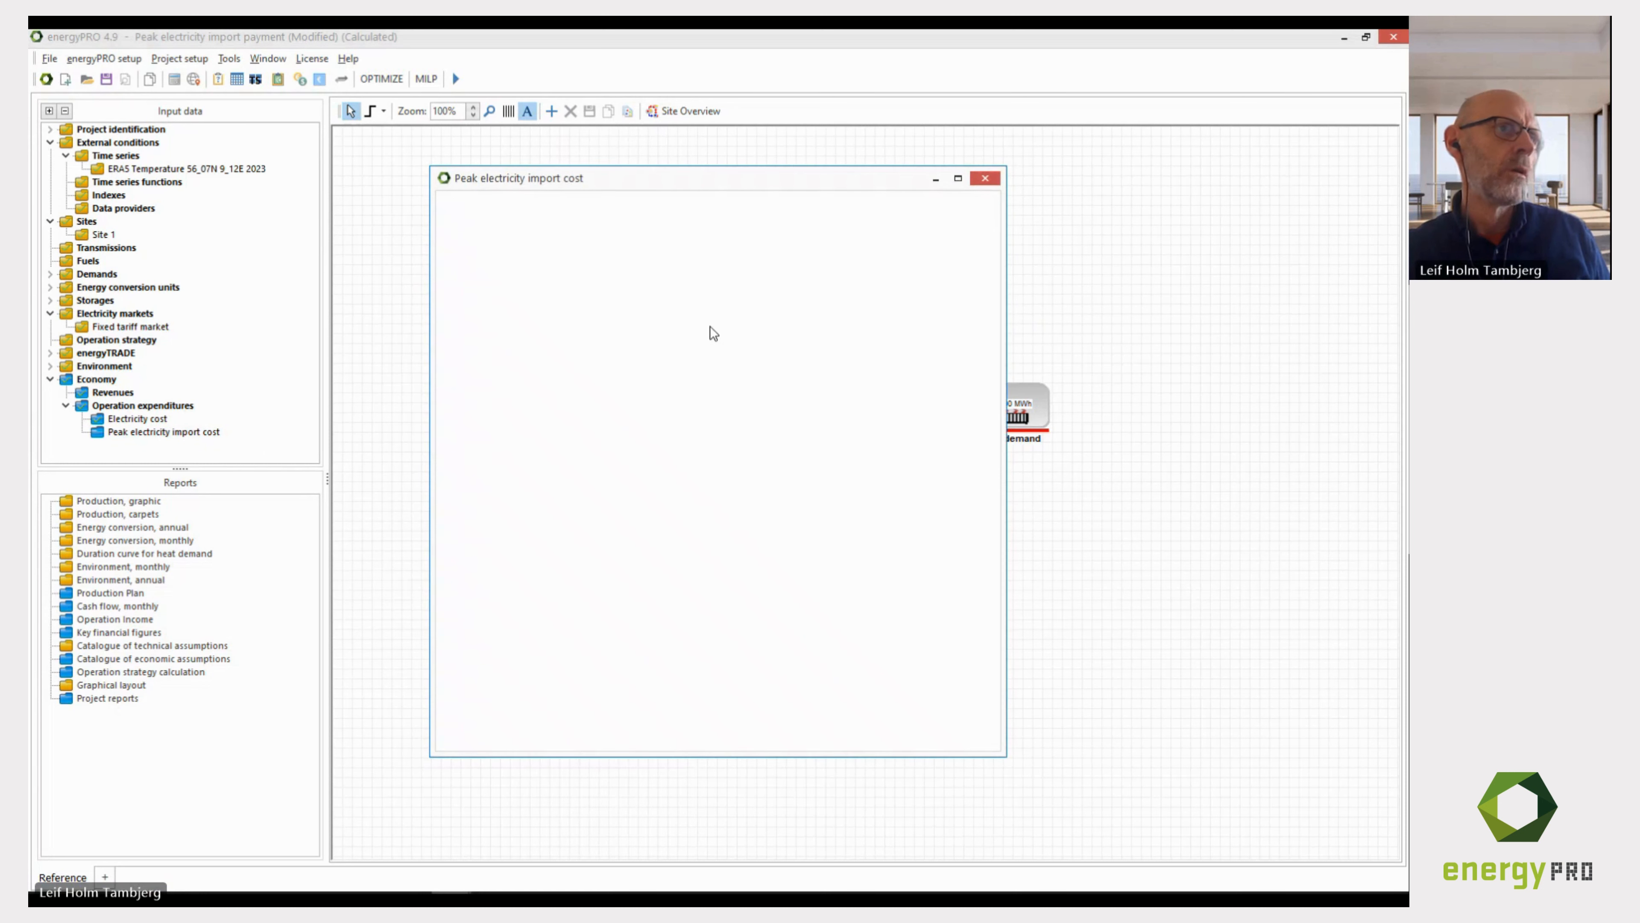
pyautogui.doubleClick(704, 352)
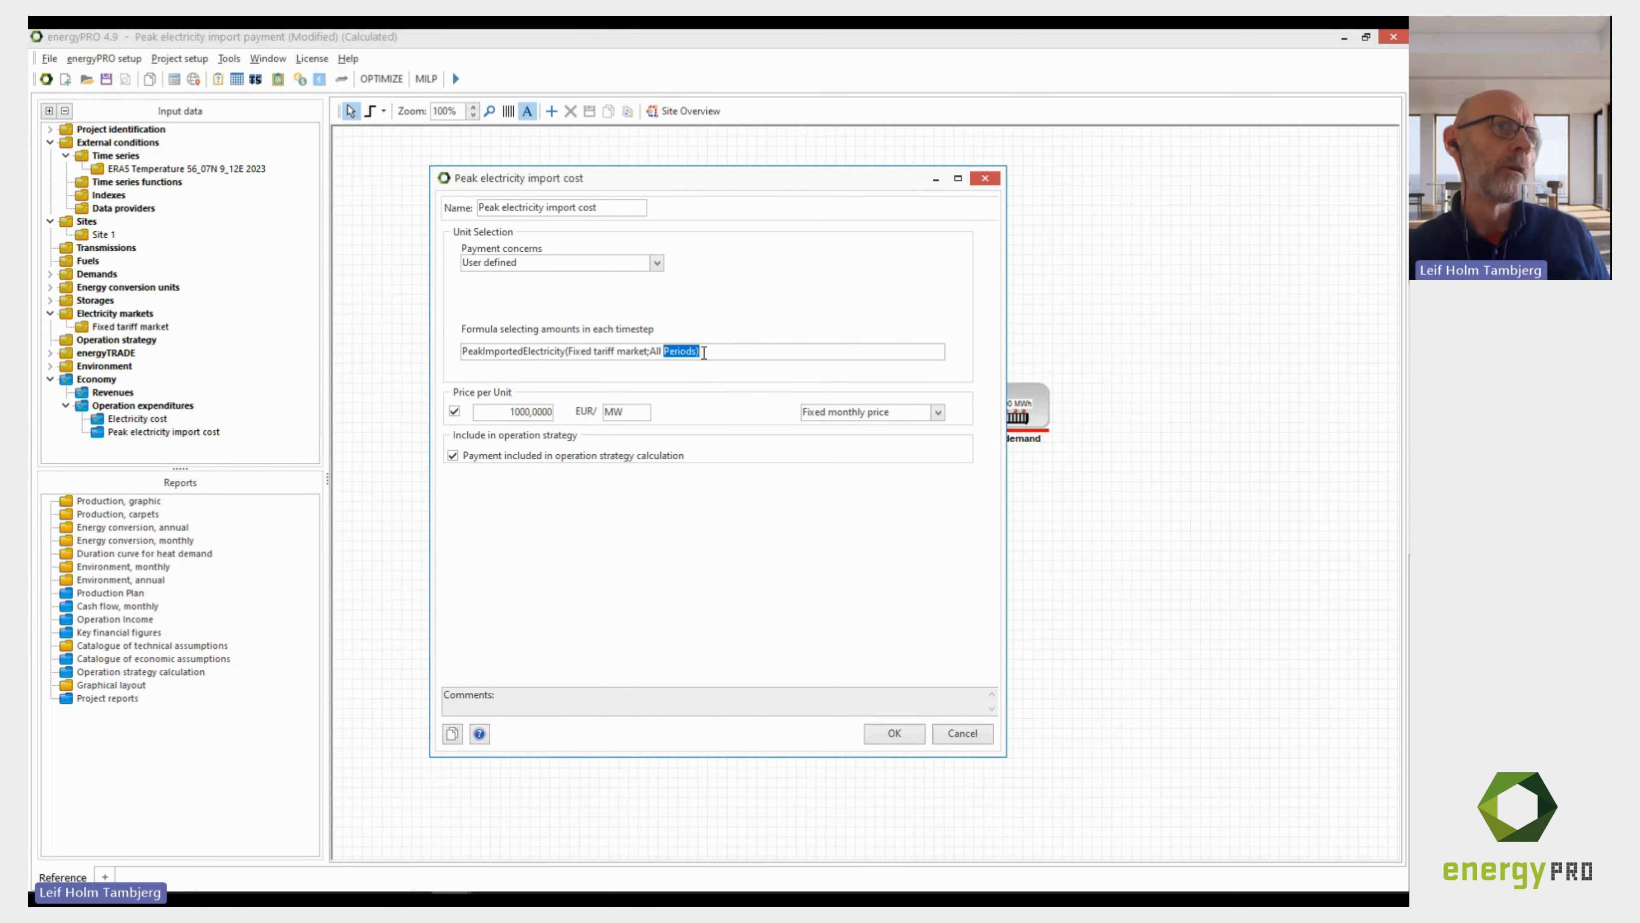
pyautogui.scroll(-2, 487, 597)
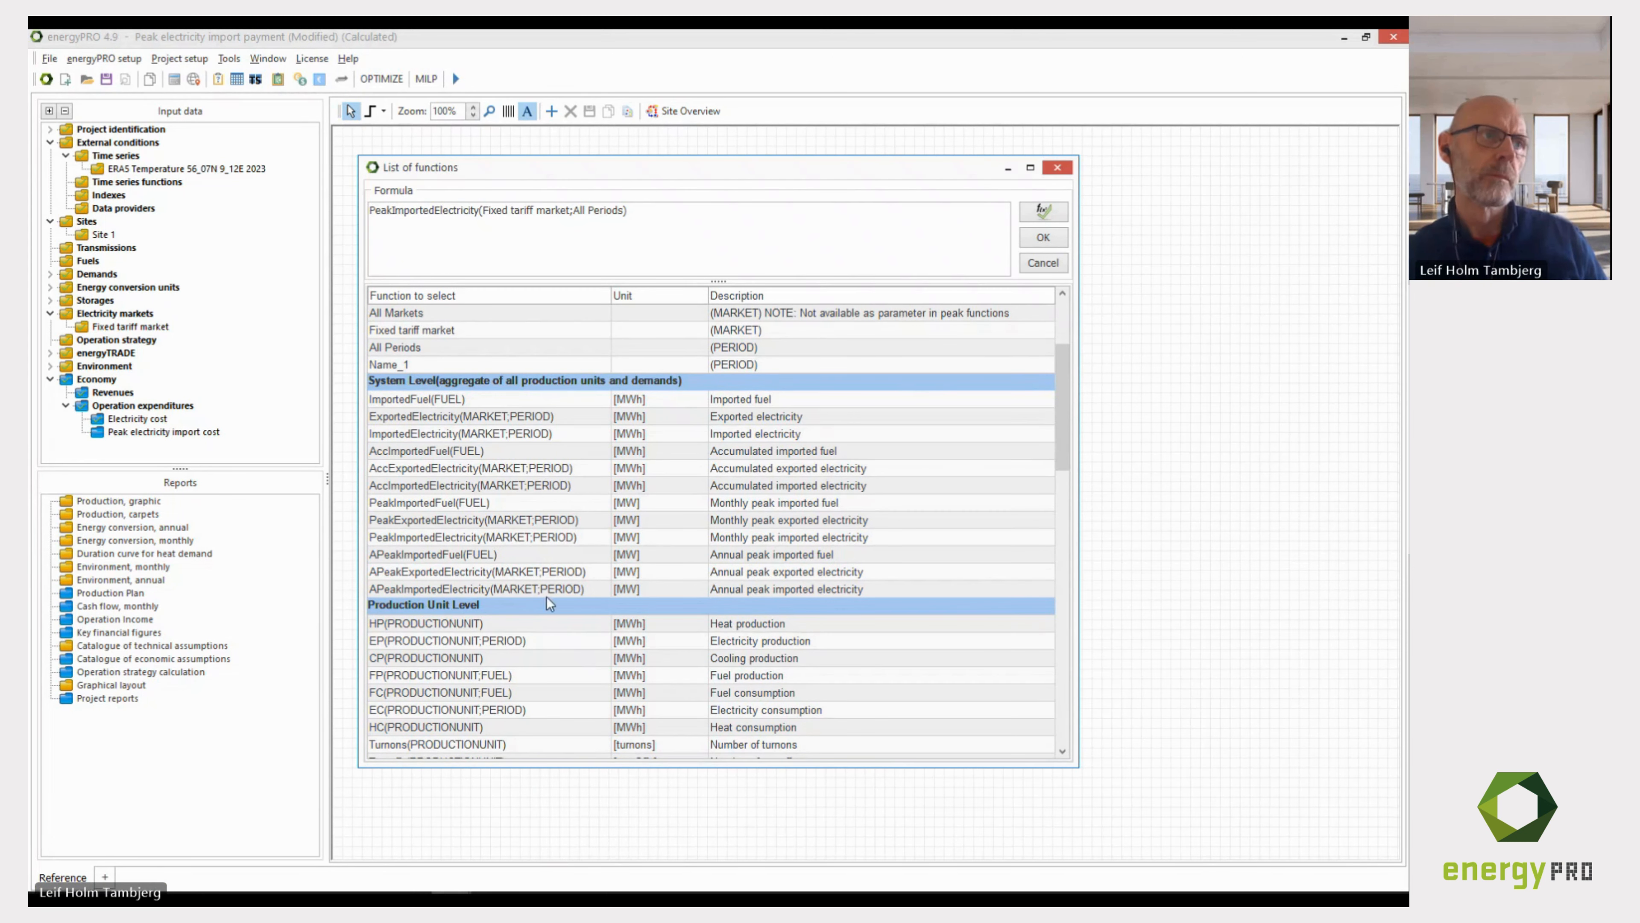
pyautogui.click(1041, 263)
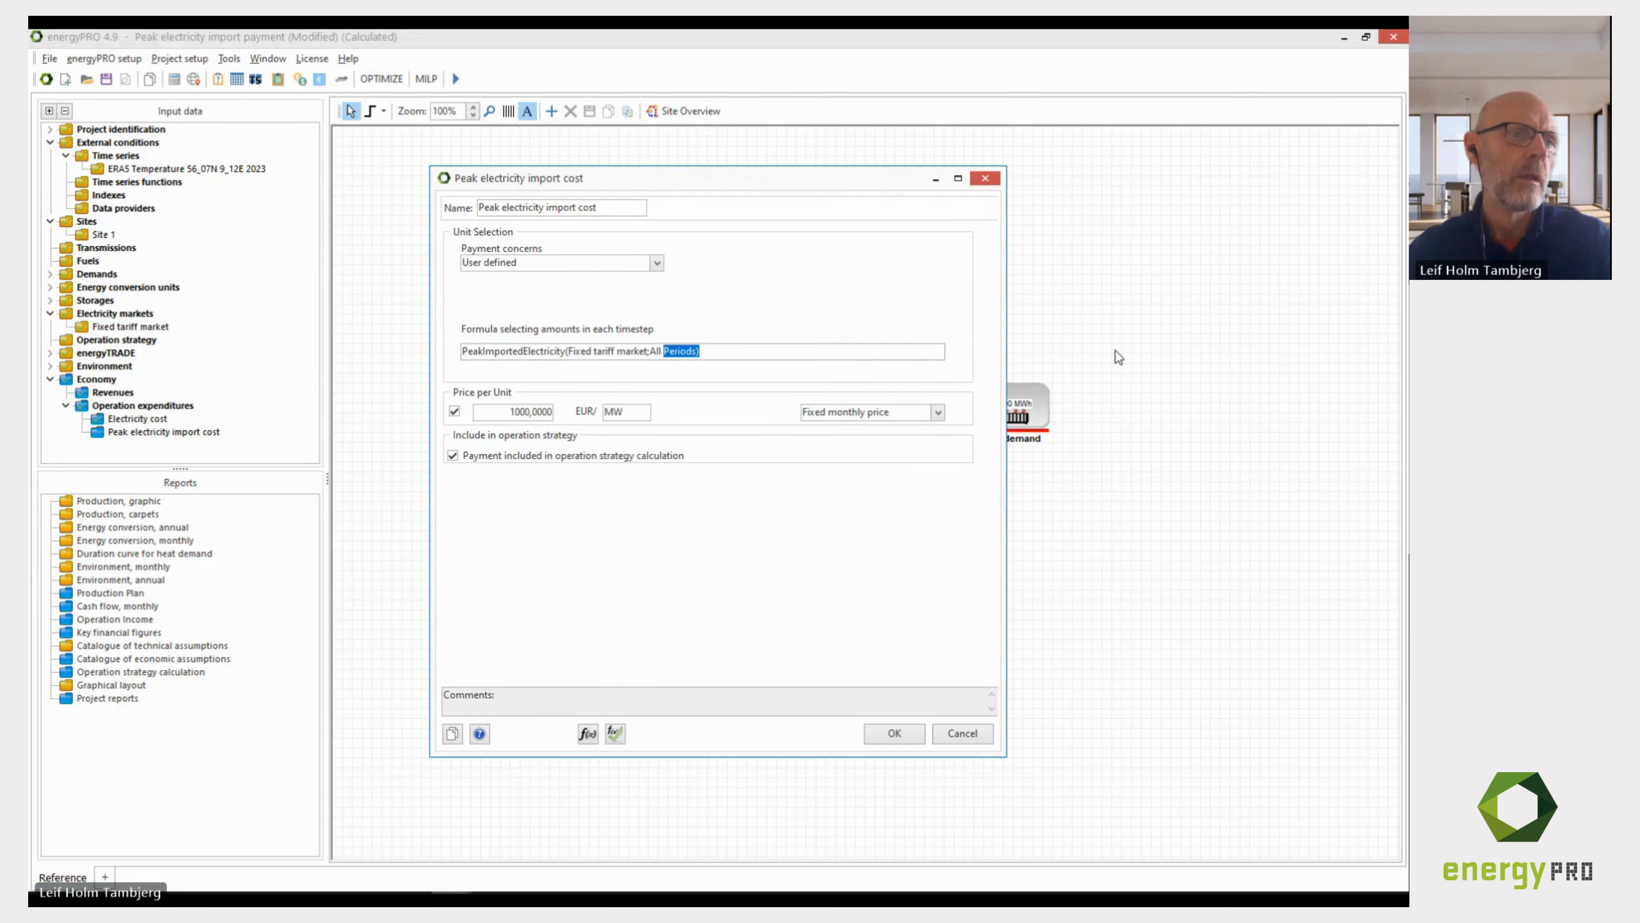
pyautogui.click(949, 733)
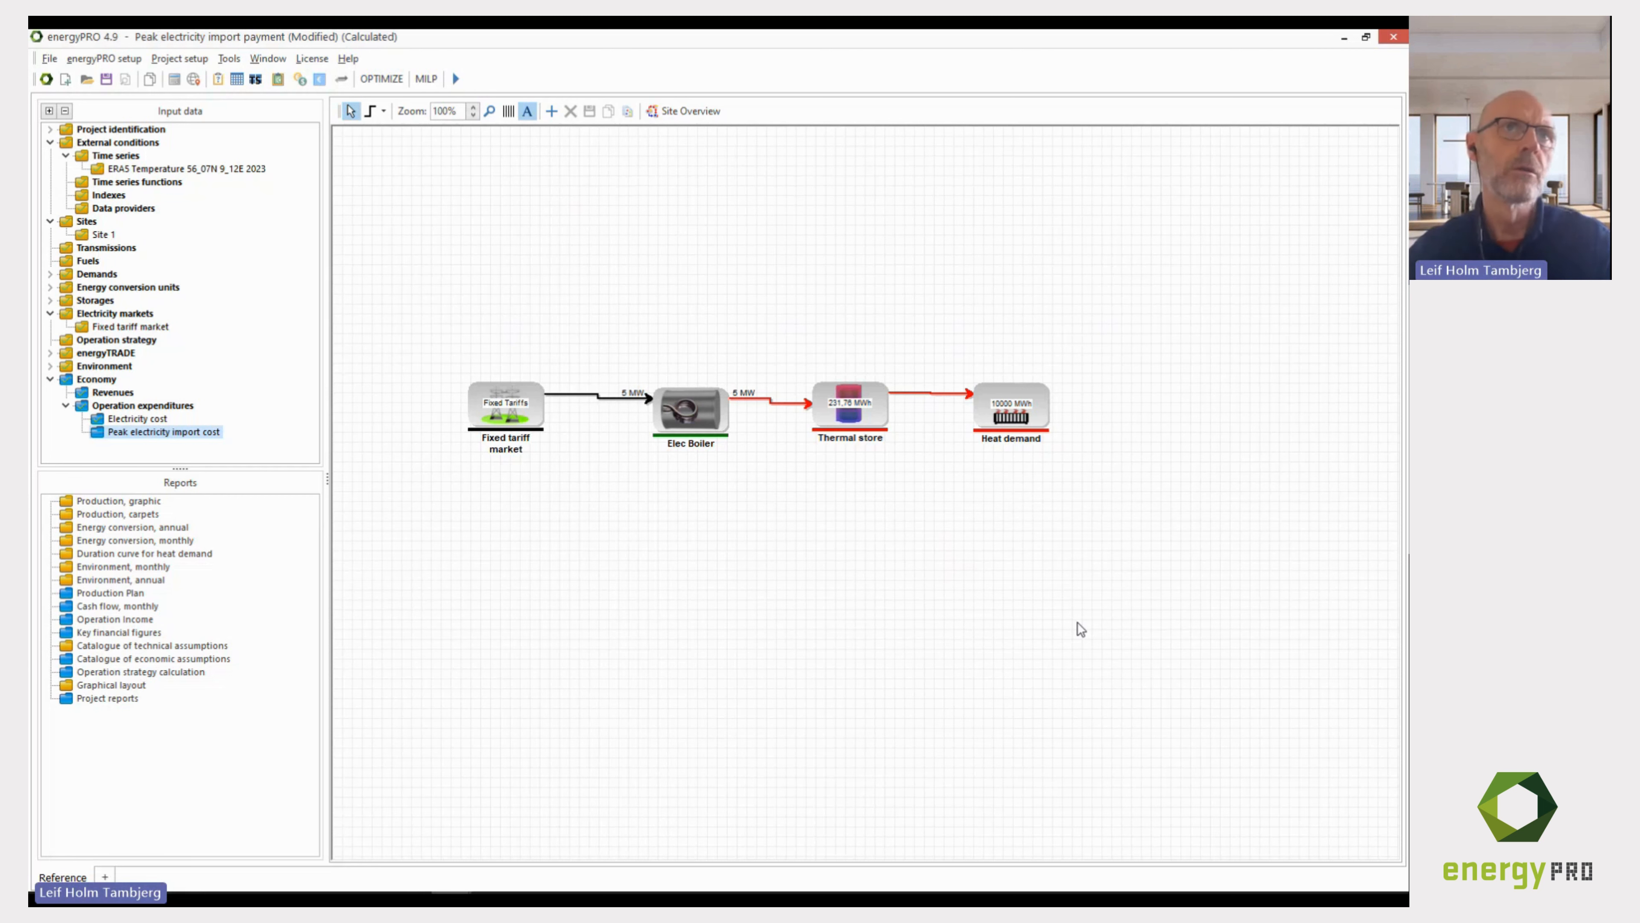
# Switch to the presentation and advance to the slide on time series scale, offset and colour.
pyautogui.click(1344, 38)
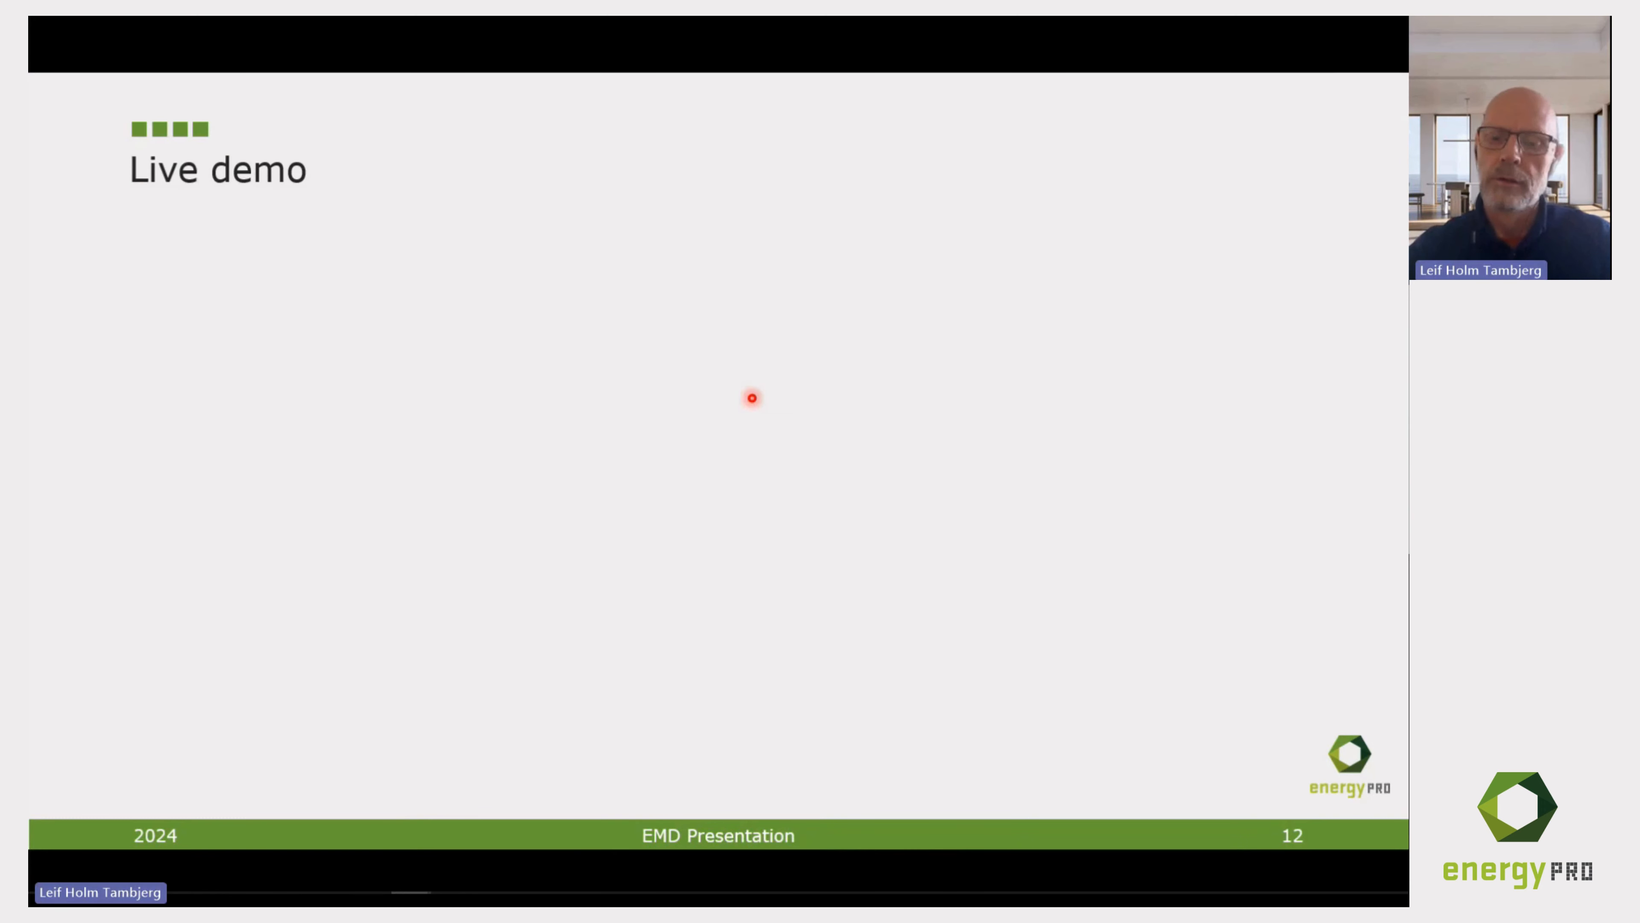
pyautogui.press('Right')
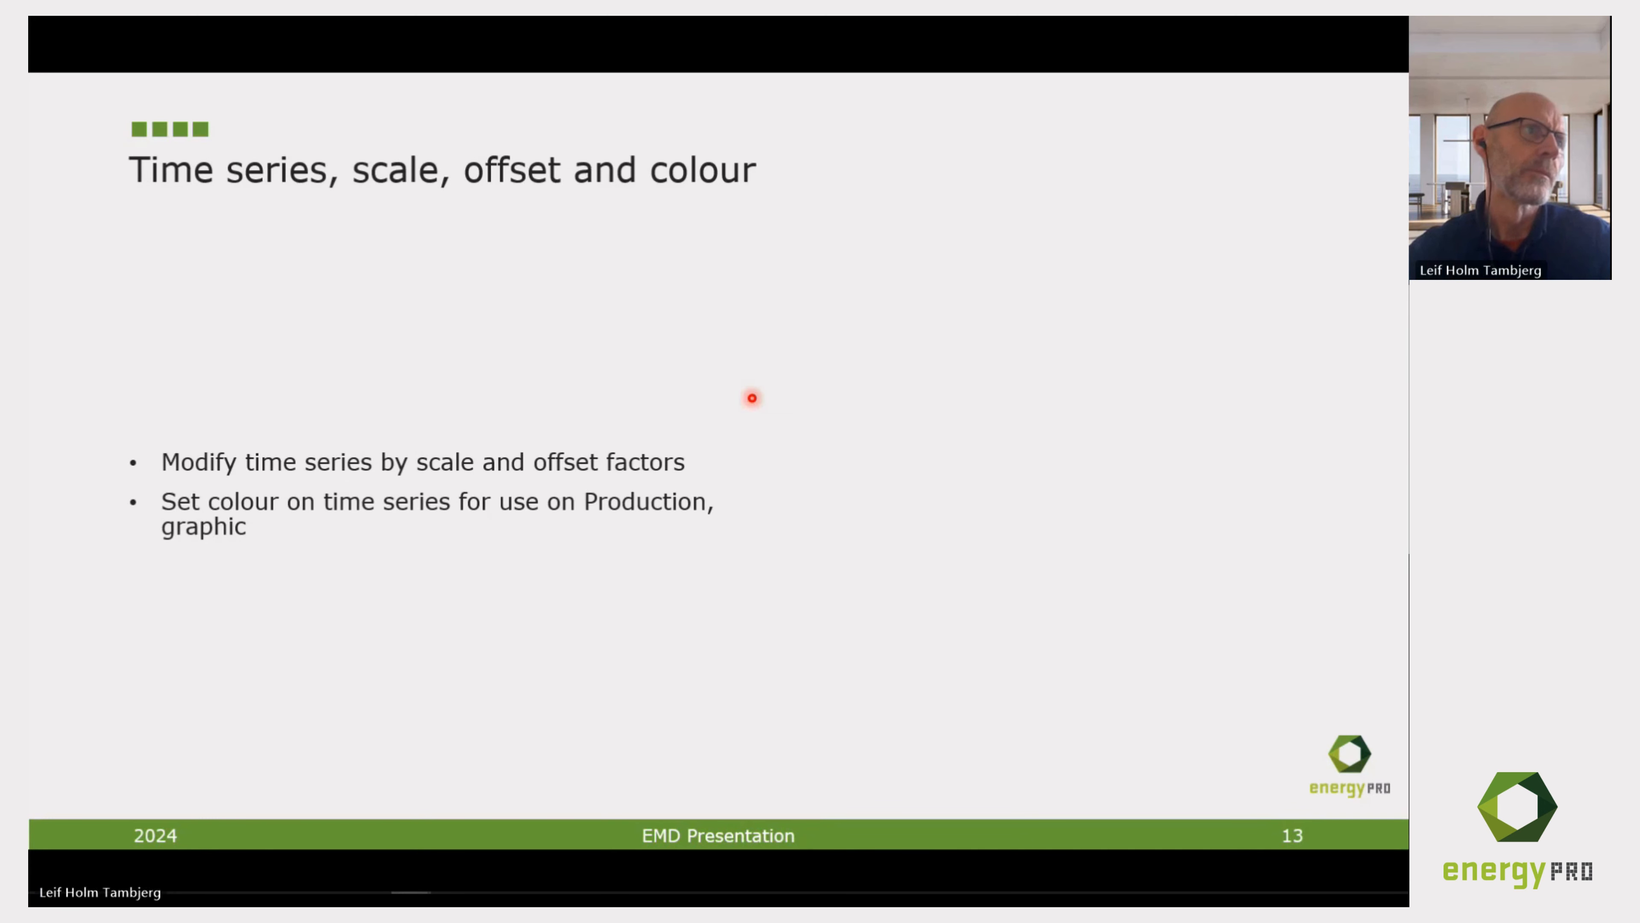
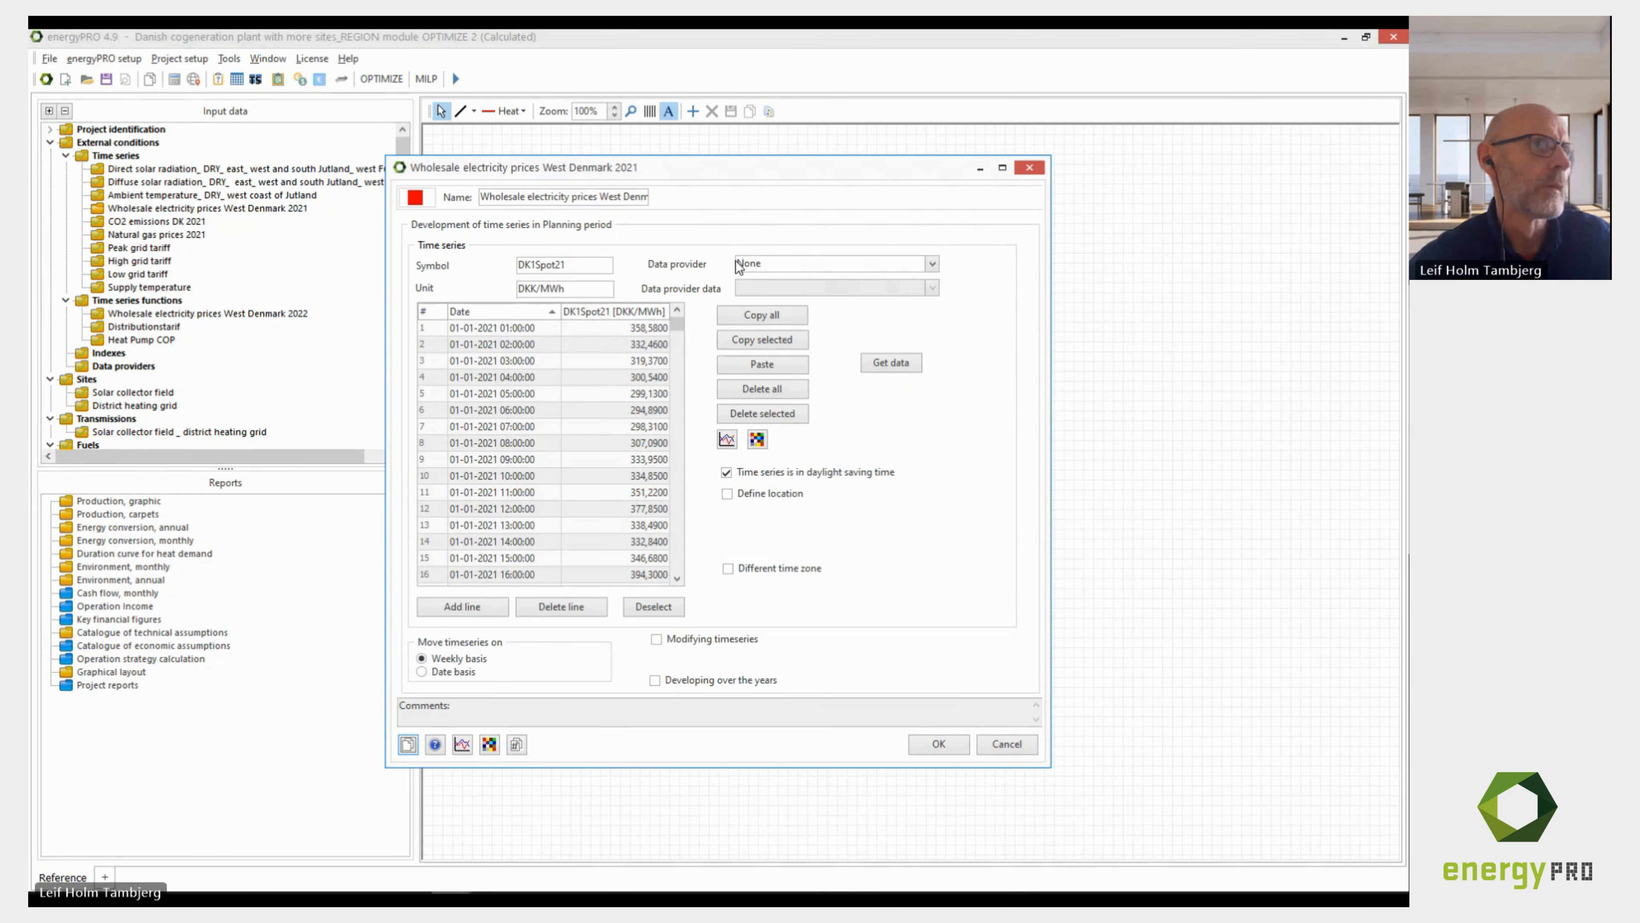
# Enable modification of the Wholesale electricity prices West Denmark 2021 time series, with scale 0,1342 and unit EUR/MWh.
pyautogui.moveTo(739, 180); pyautogui.dragTo(859, 185)
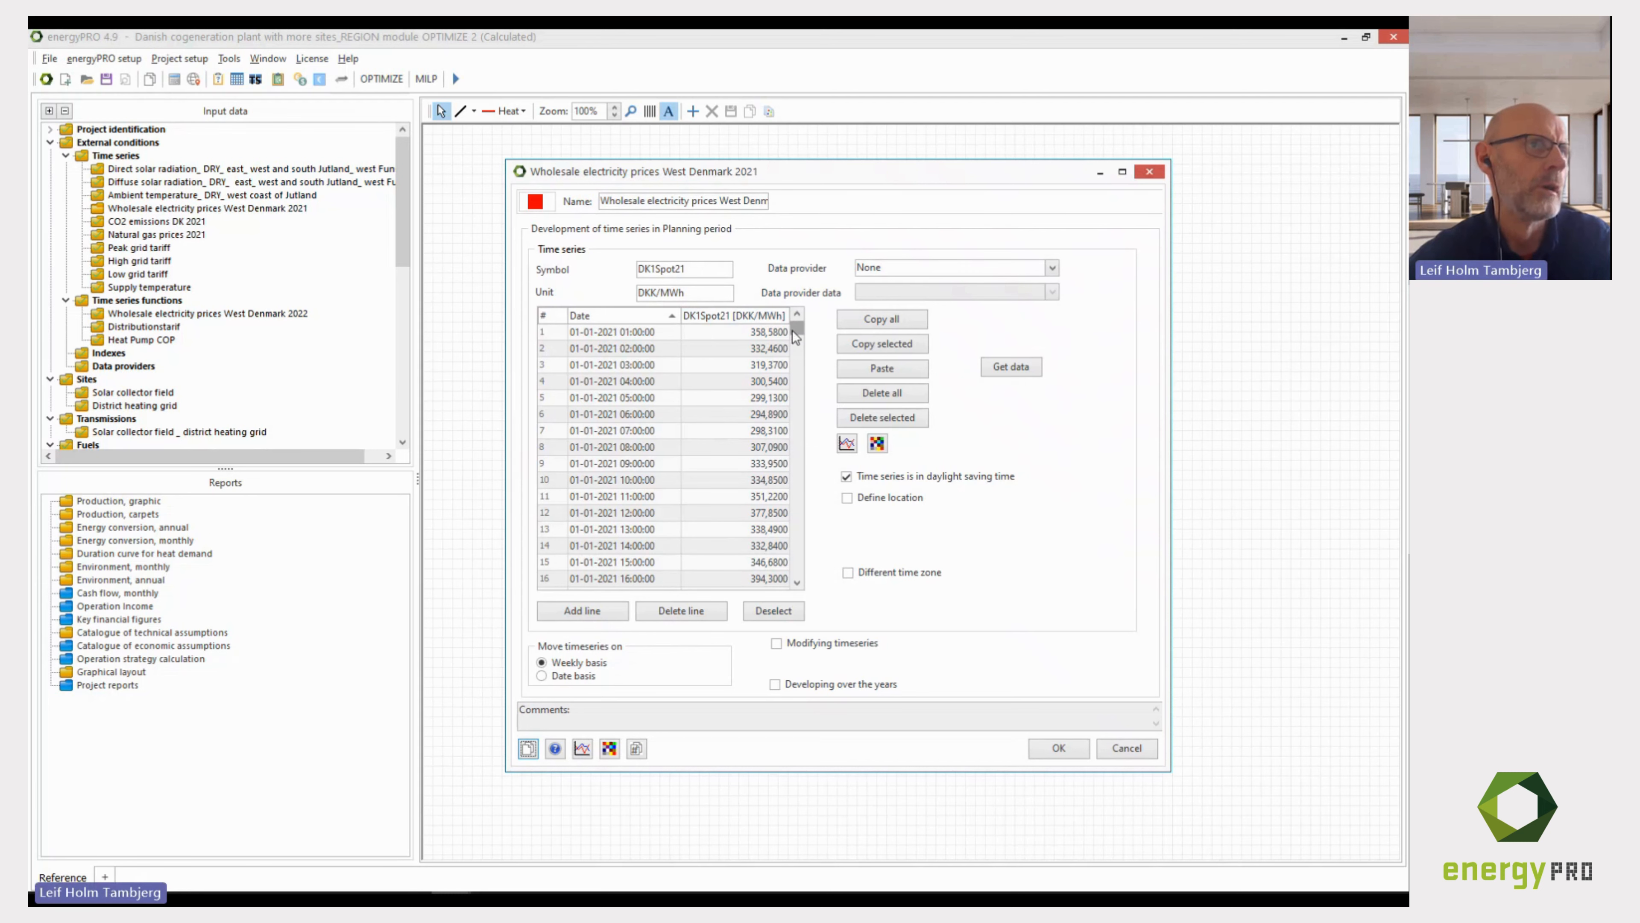
pyautogui.moveTo(796, 331)
pyautogui.mouseDown()
pyautogui.moveTo(789, 503)
pyautogui.moveTo(801, 309)
pyautogui.mouseUp()
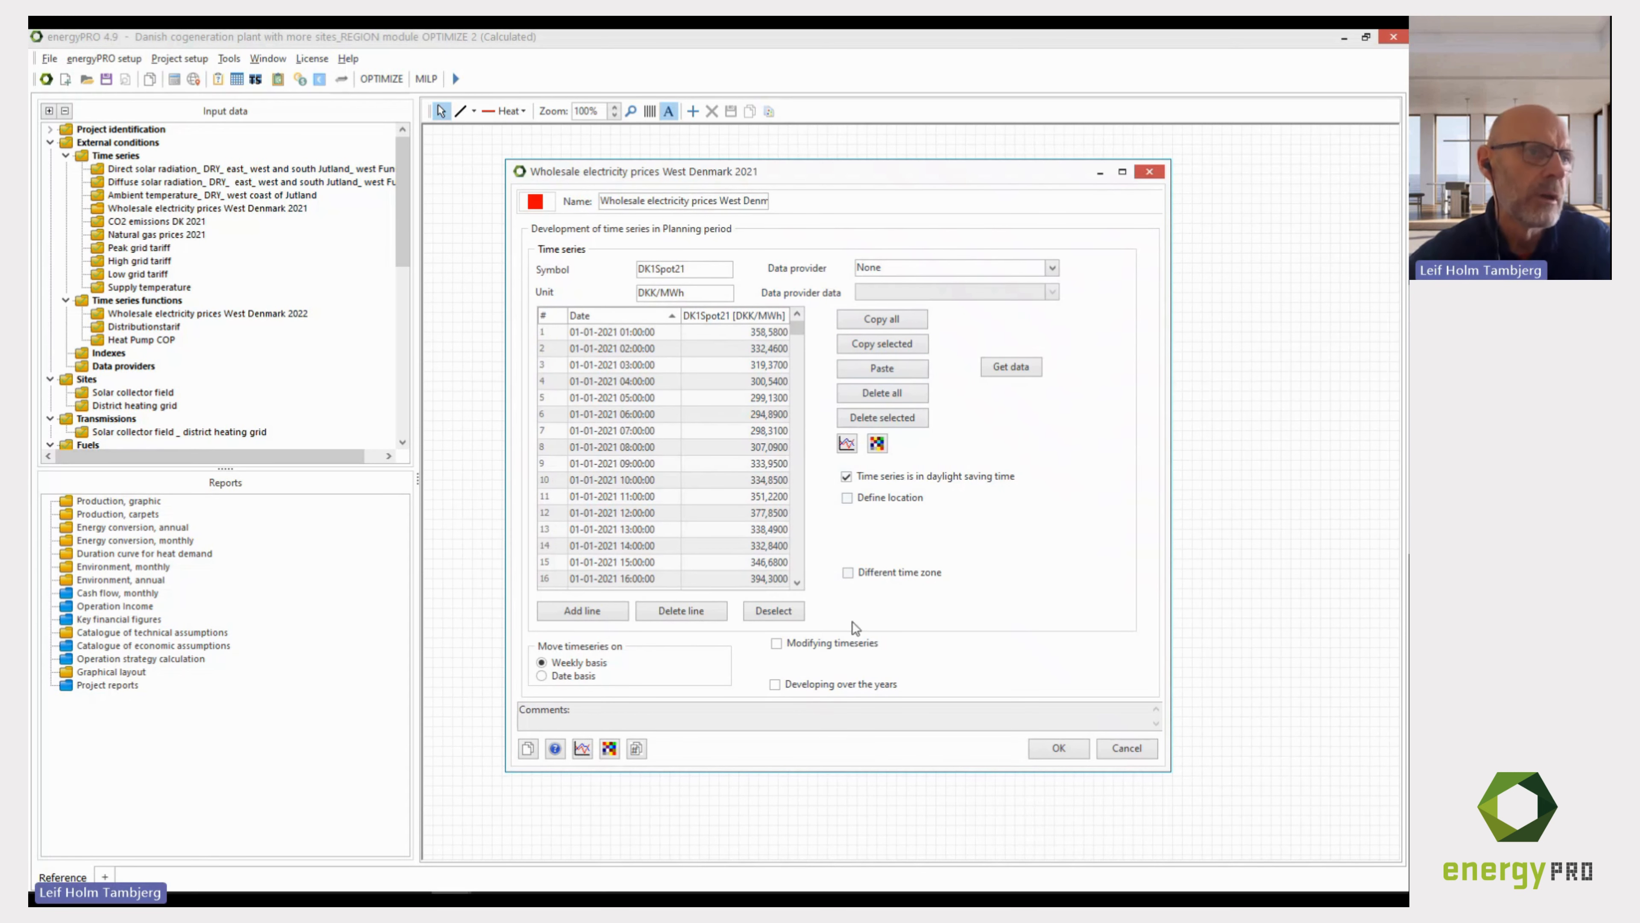
pyautogui.click(776, 644)
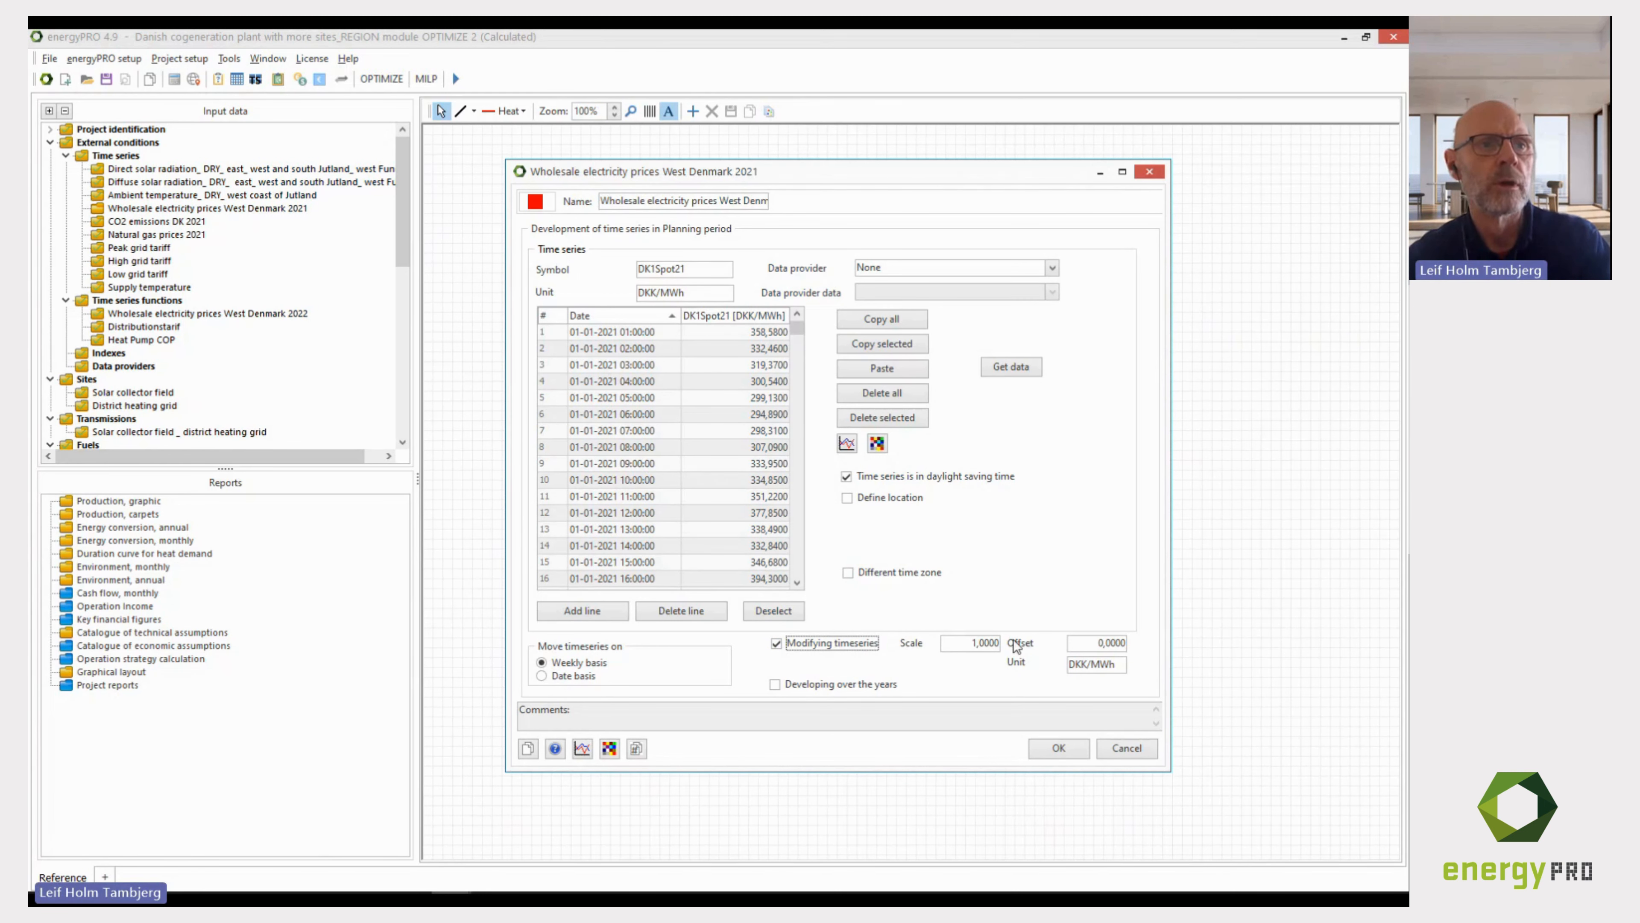
pyautogui.click(966, 643)
pyautogui.doubleClick(967, 642)
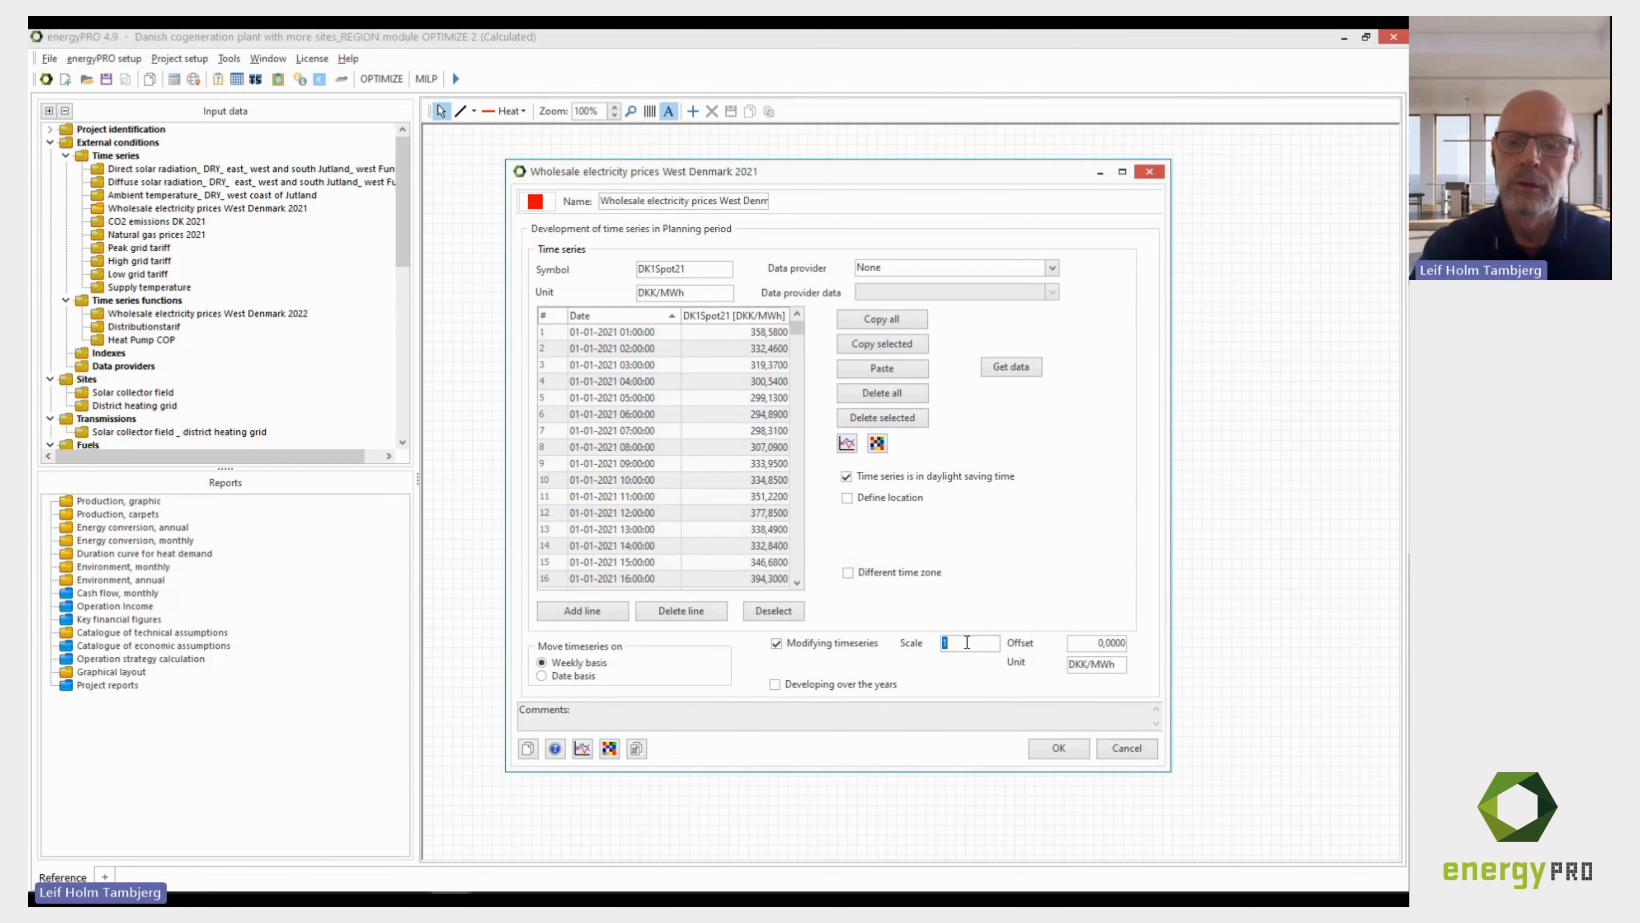
pyautogui.write('0,')
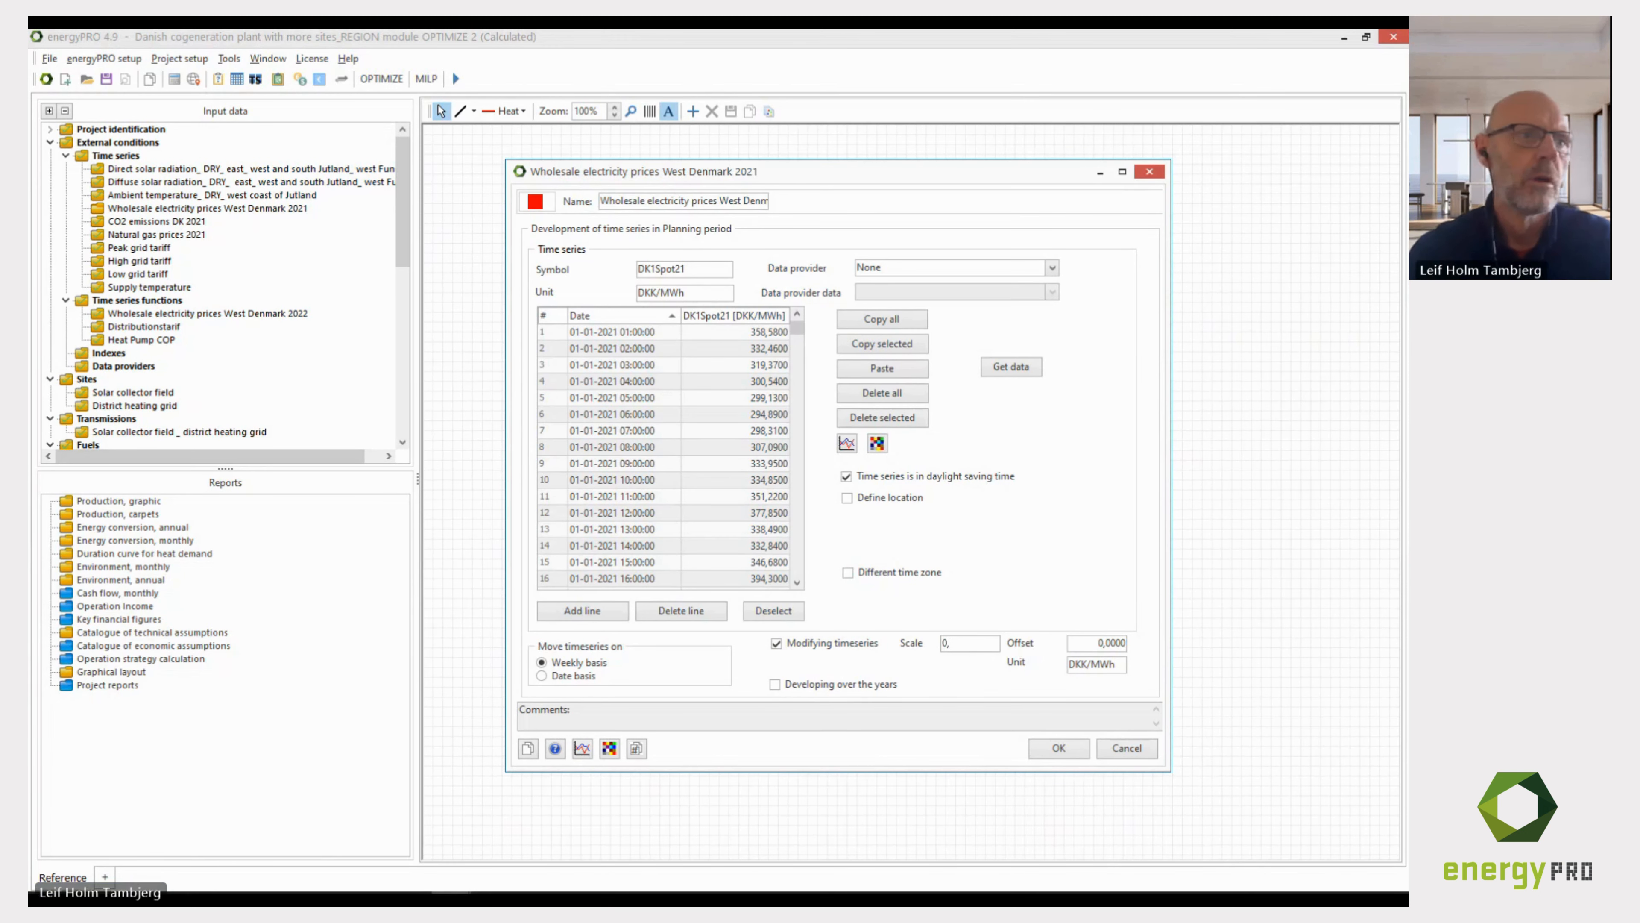
pyautogui.write('1342')
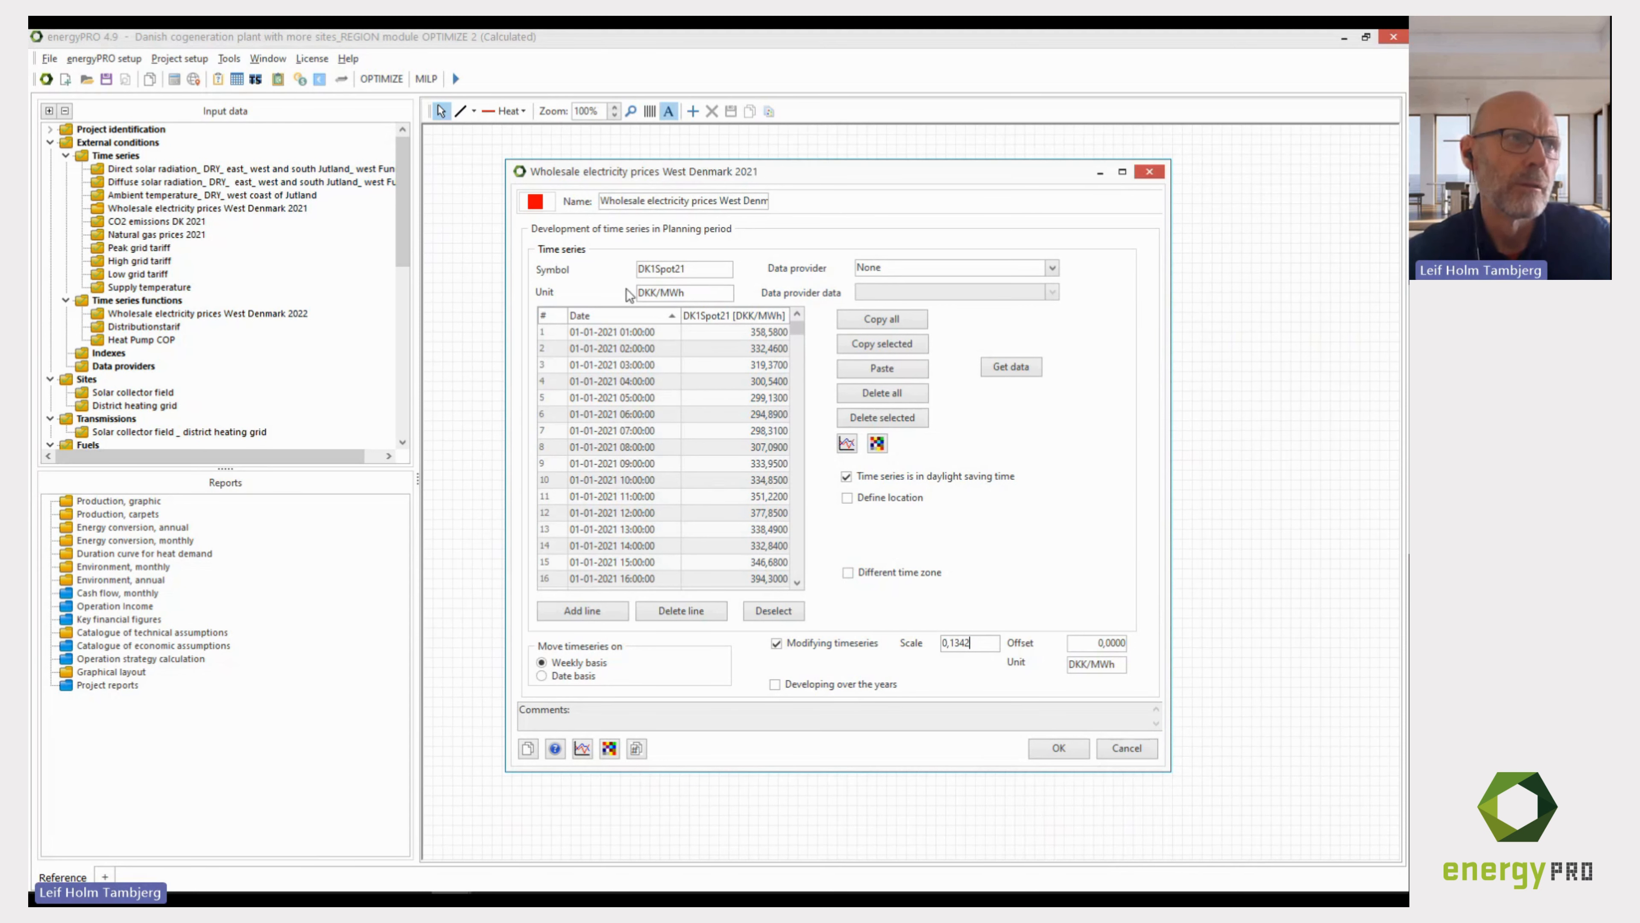
pyautogui.click(1091, 664)
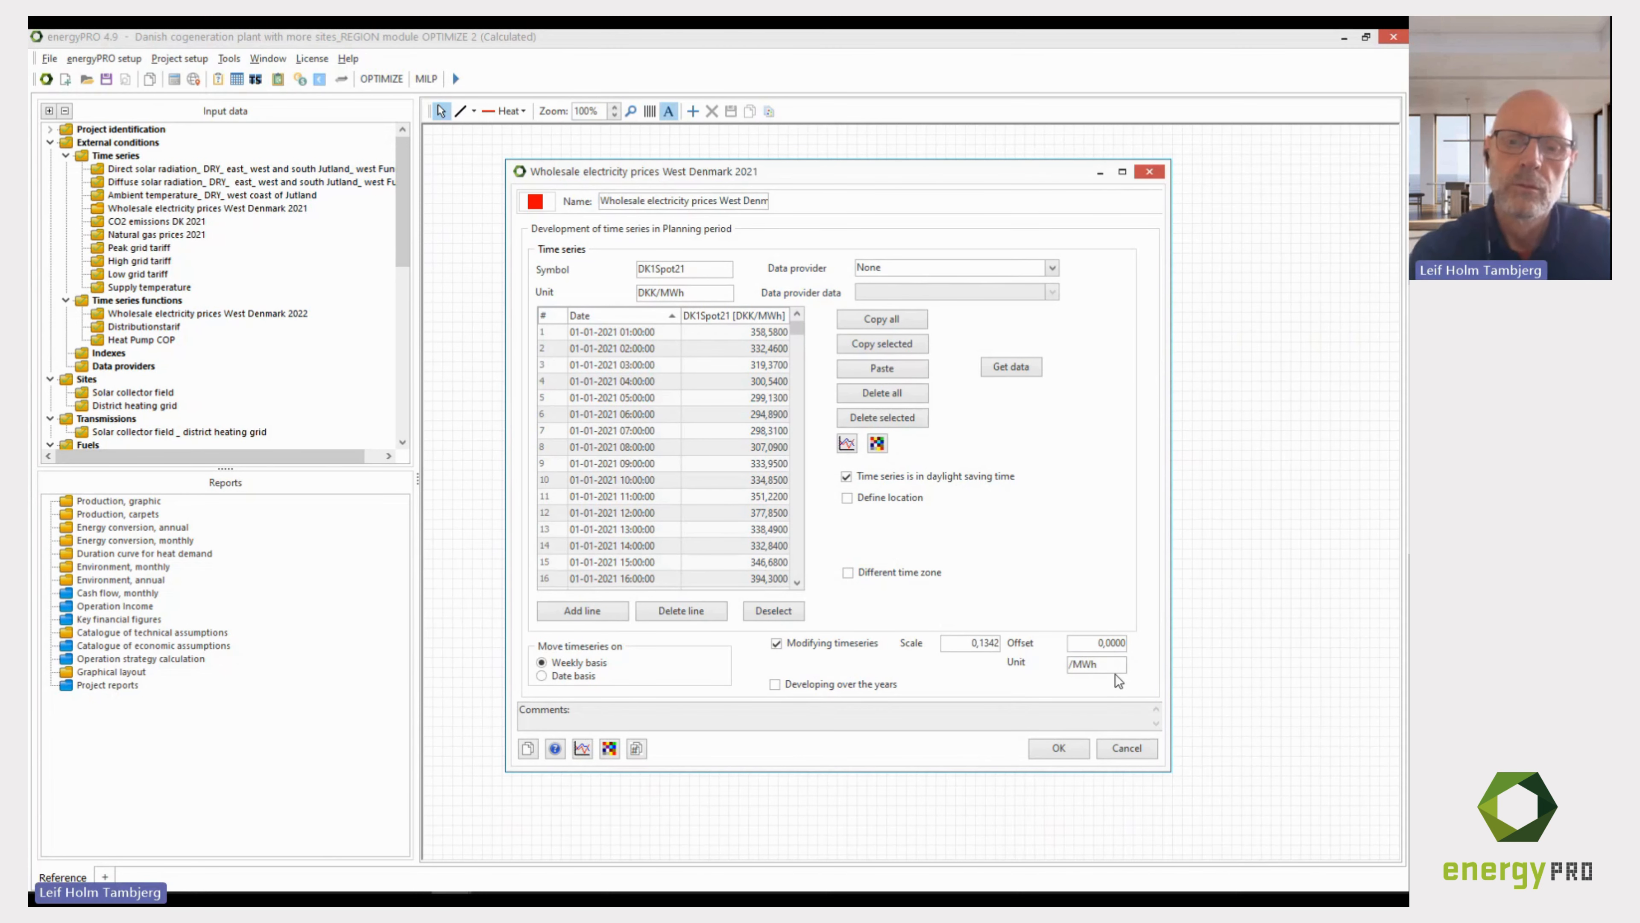
pyautogui.write('EUR')
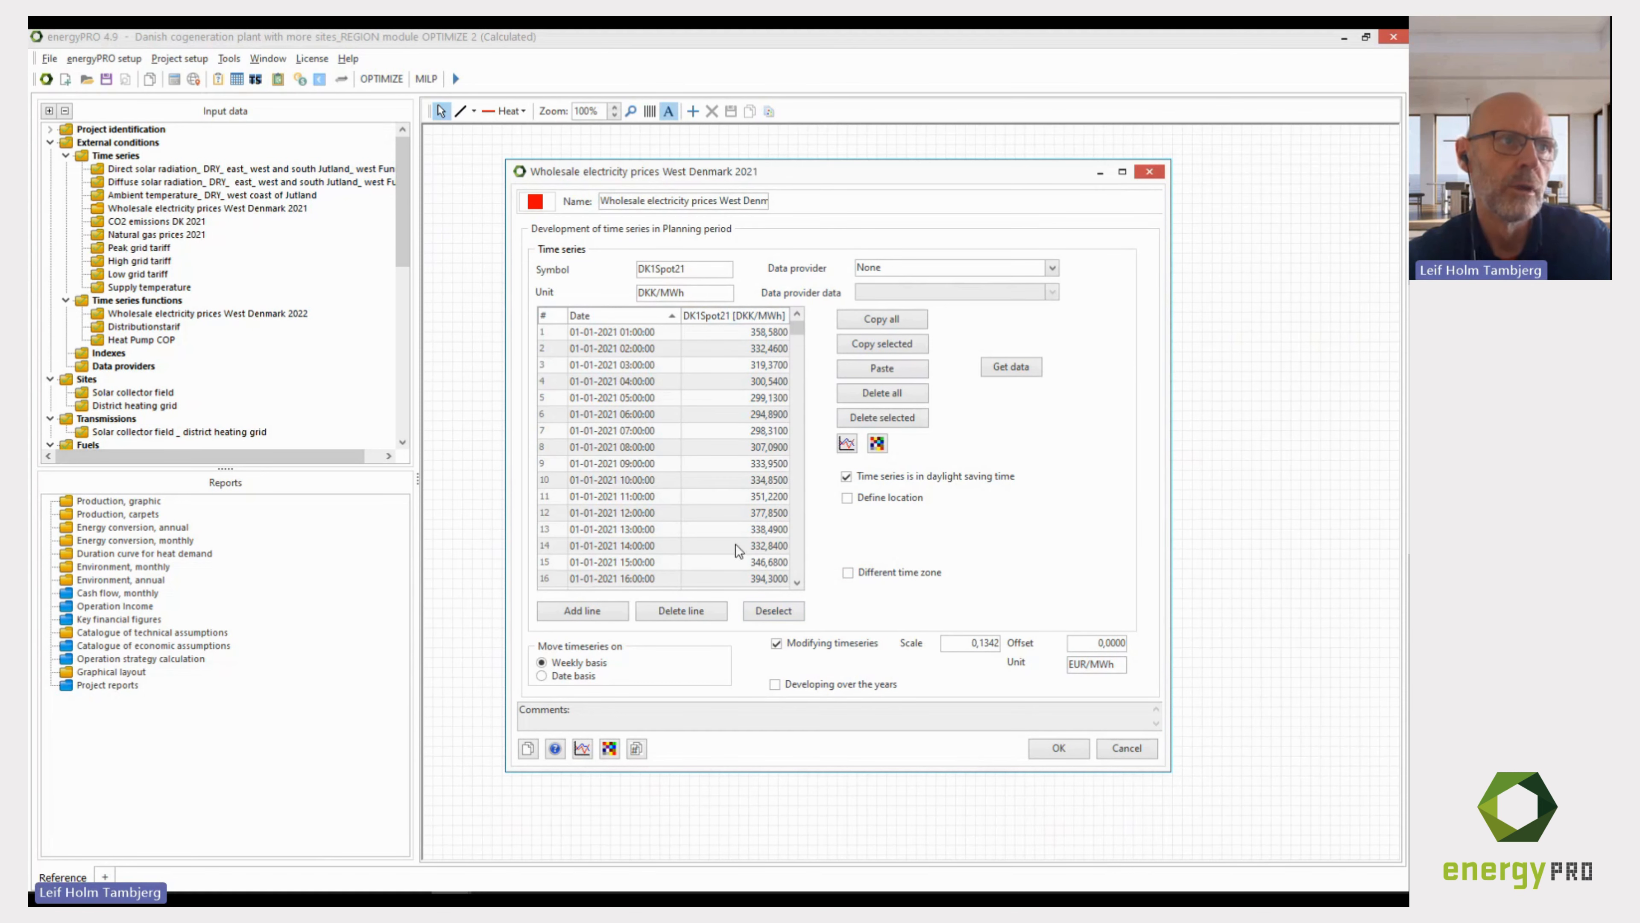
# Review the graph of the rescaled wholesale electricity prices and accept the time series changes.
pyautogui.click(582, 747)
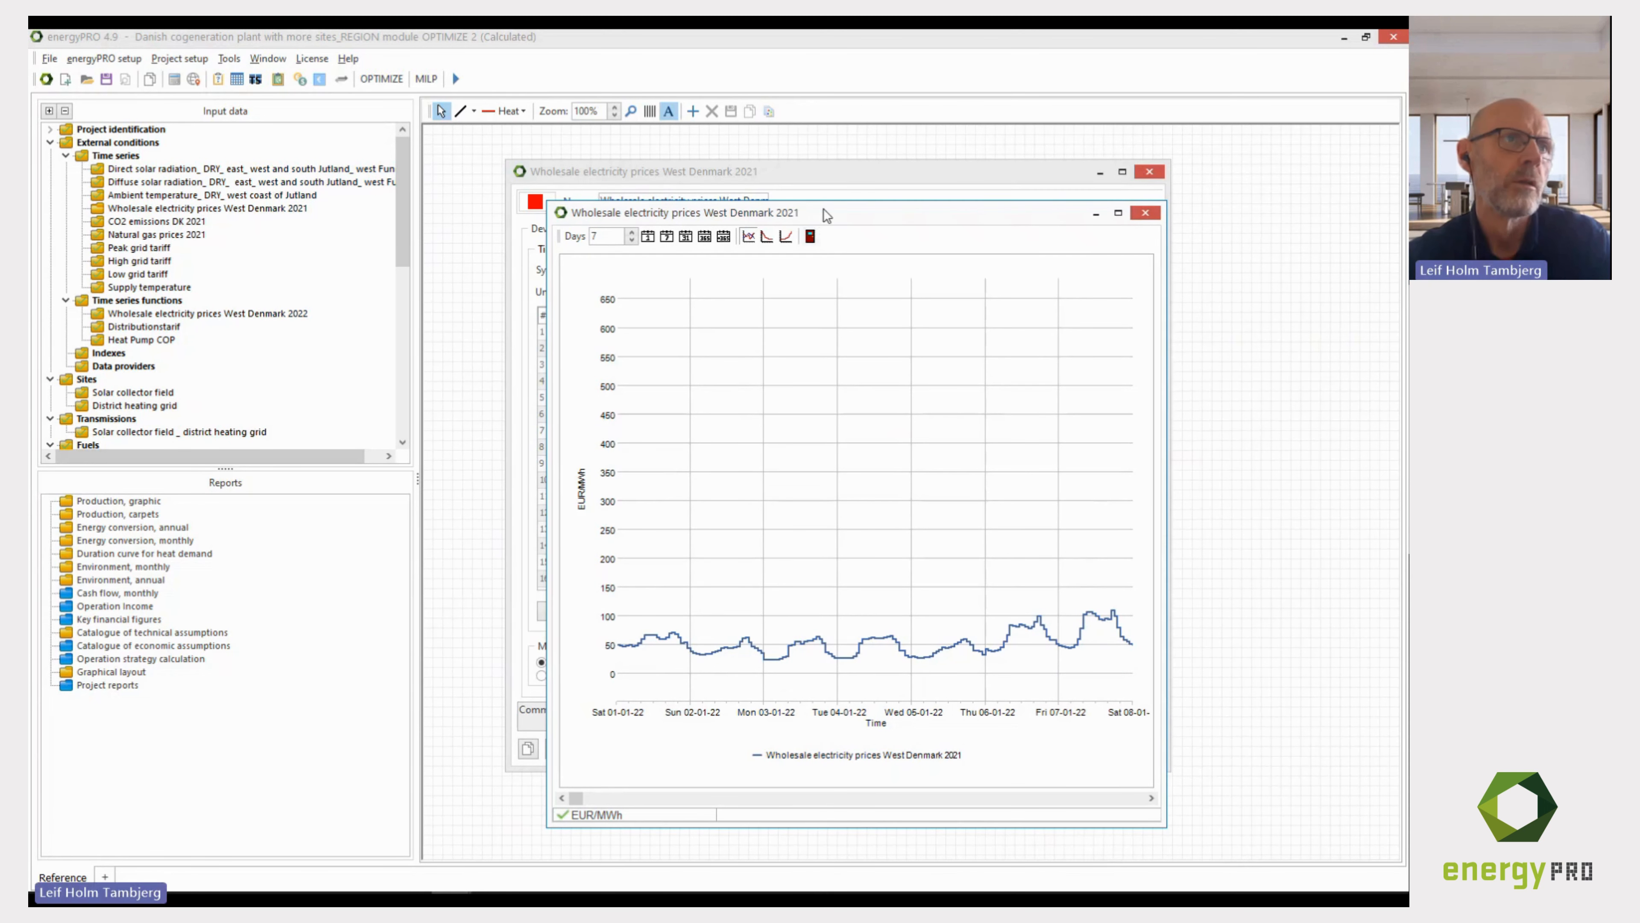
pyautogui.moveTo(824, 209); pyautogui.dragTo(827, 197)
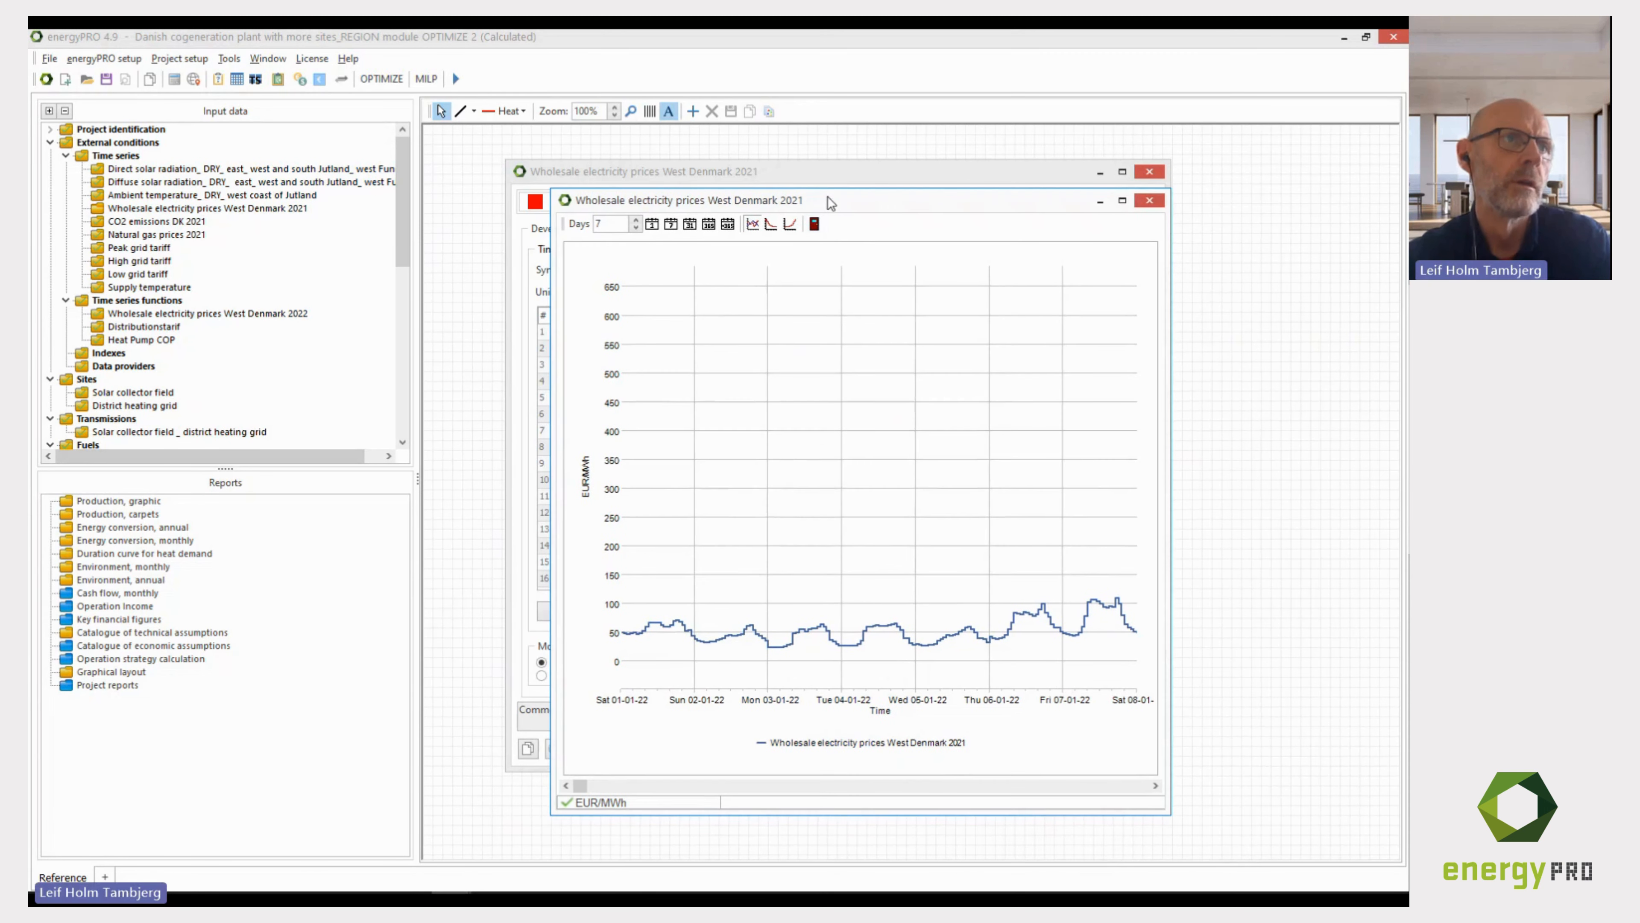
pyautogui.click(822, 224)
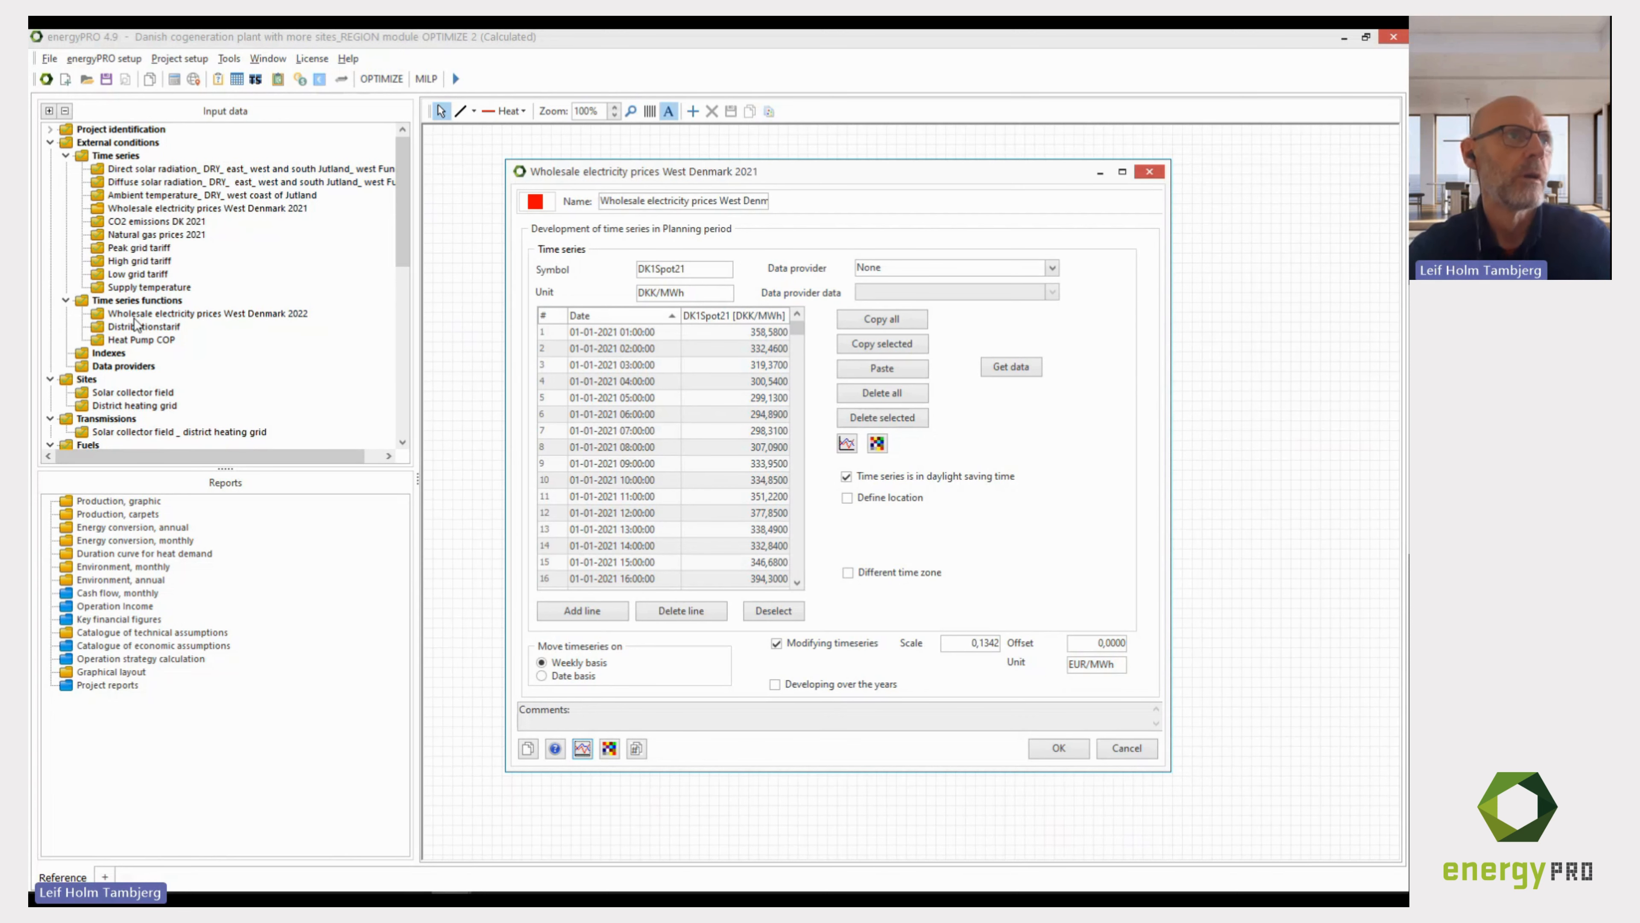
pyautogui.click(1059, 747)
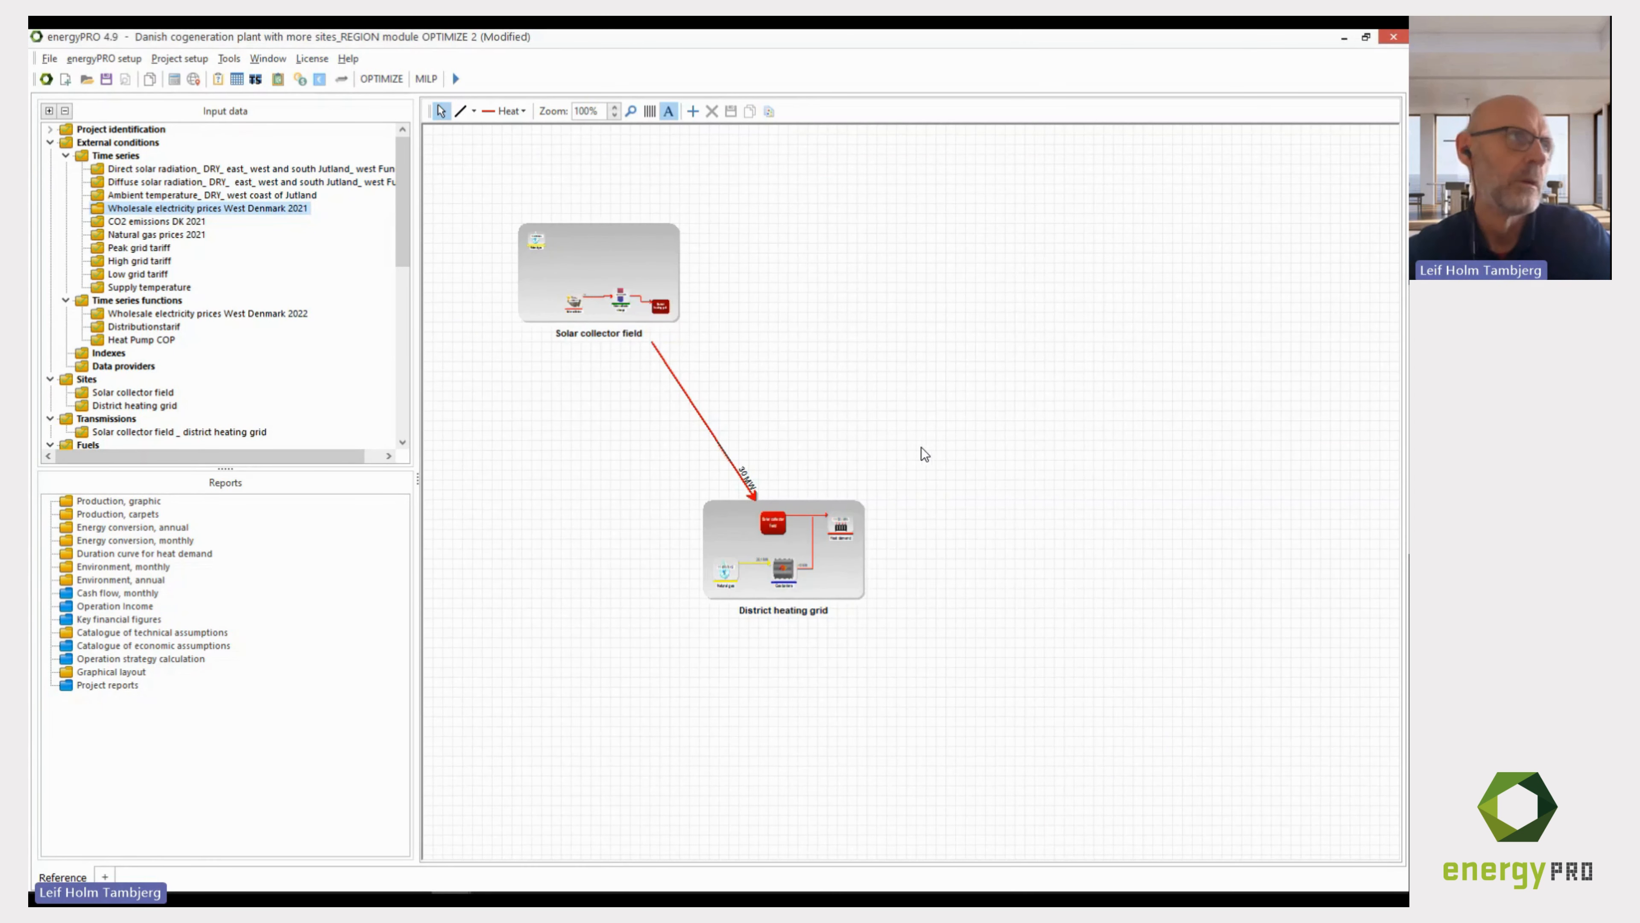
# Enable modification of the west coast of Jutland ambient temperature time series, with offset 273,15 and unit K.
pyautogui.click(254, 196)
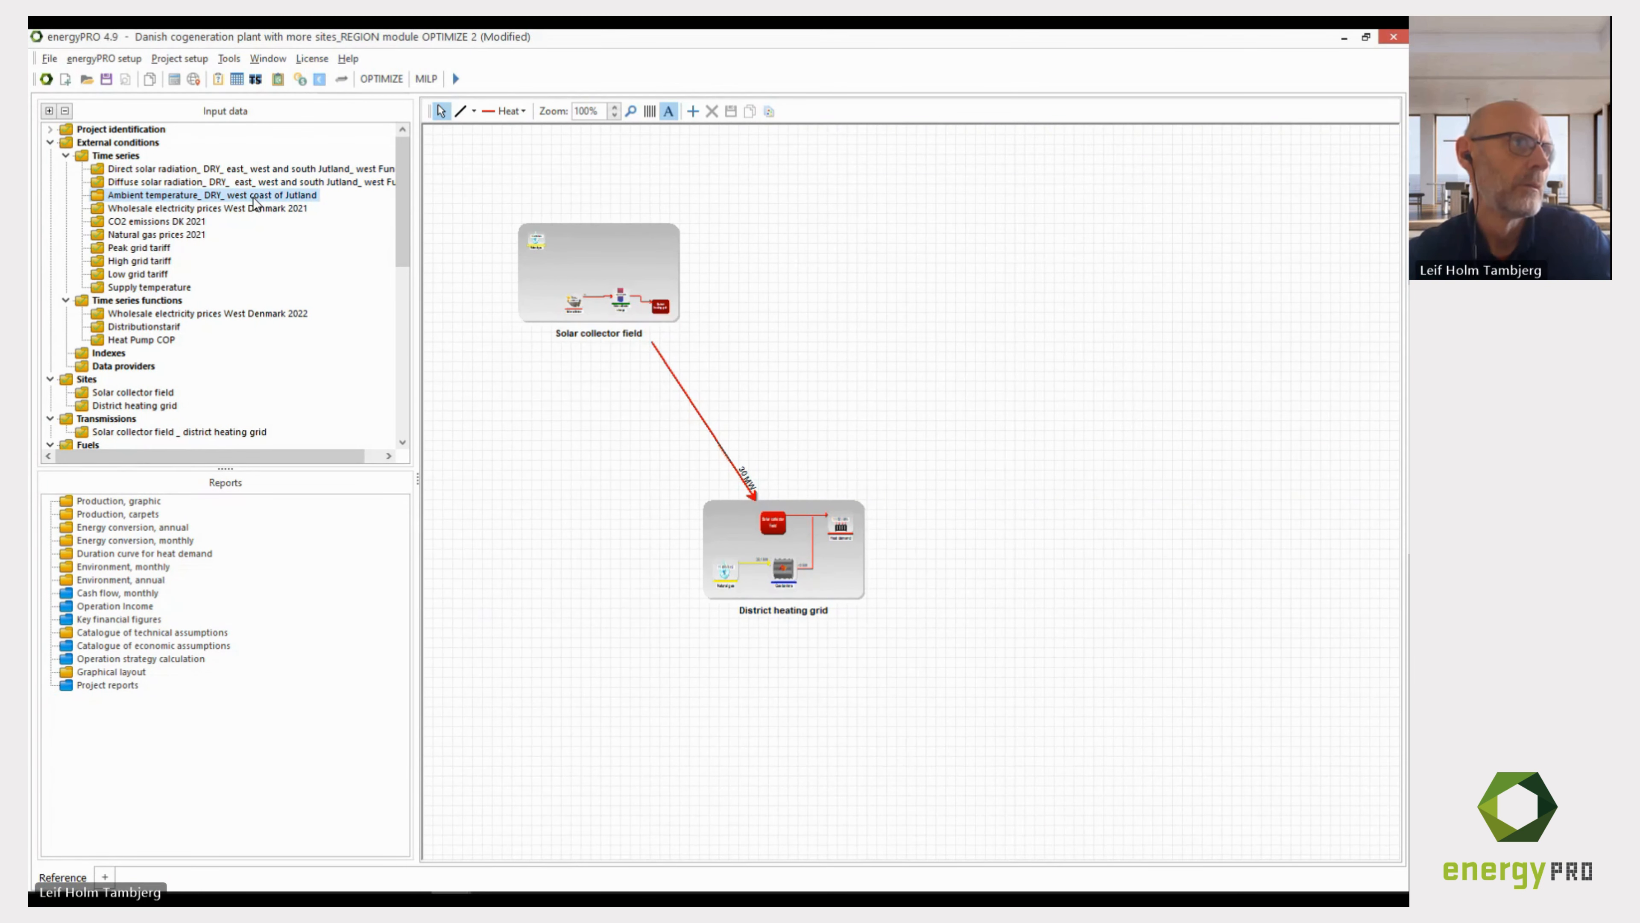
pyautogui.doubleClick(255, 197)
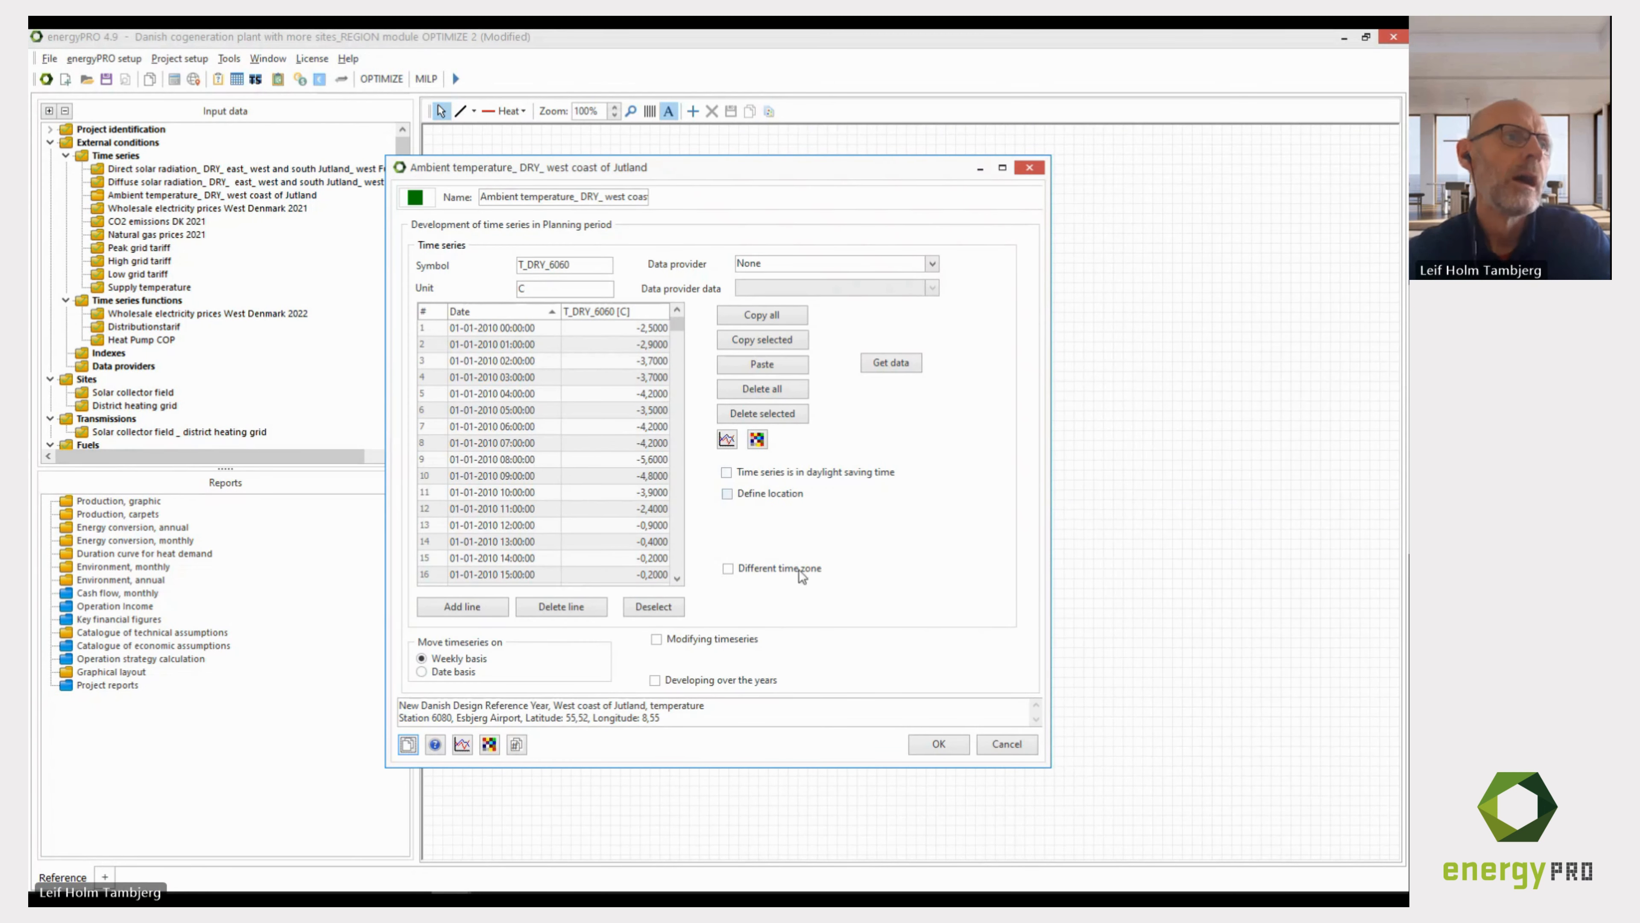
pyautogui.click(653, 639)
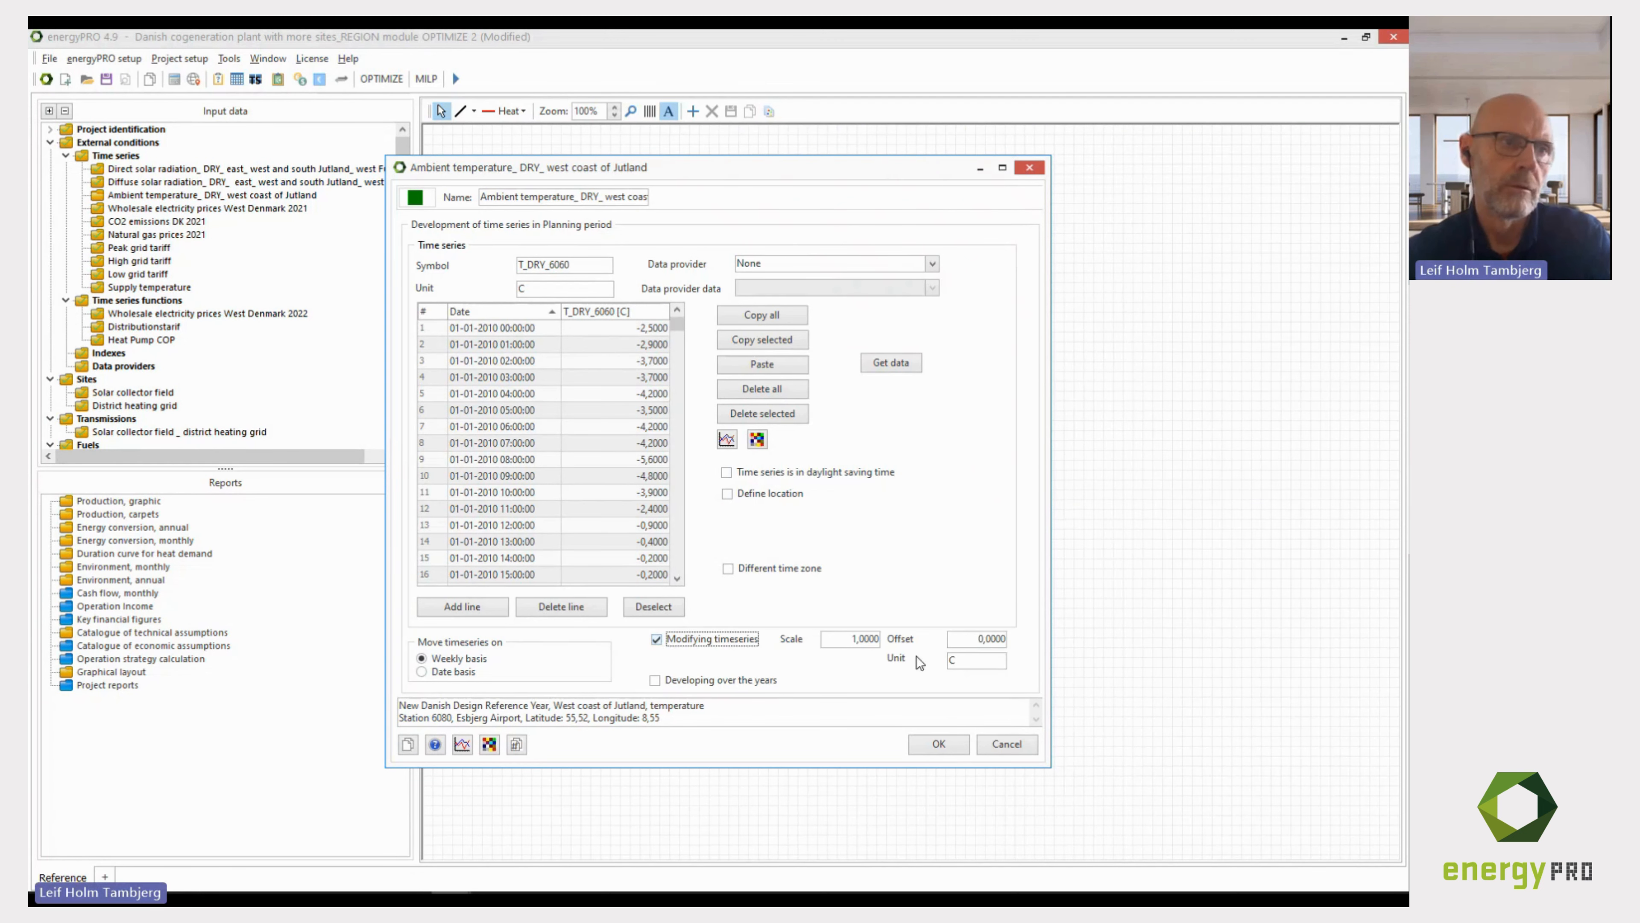
pyautogui.click(962, 636)
pyautogui.moveTo(966, 638); pyautogui.dragTo(901, 636)
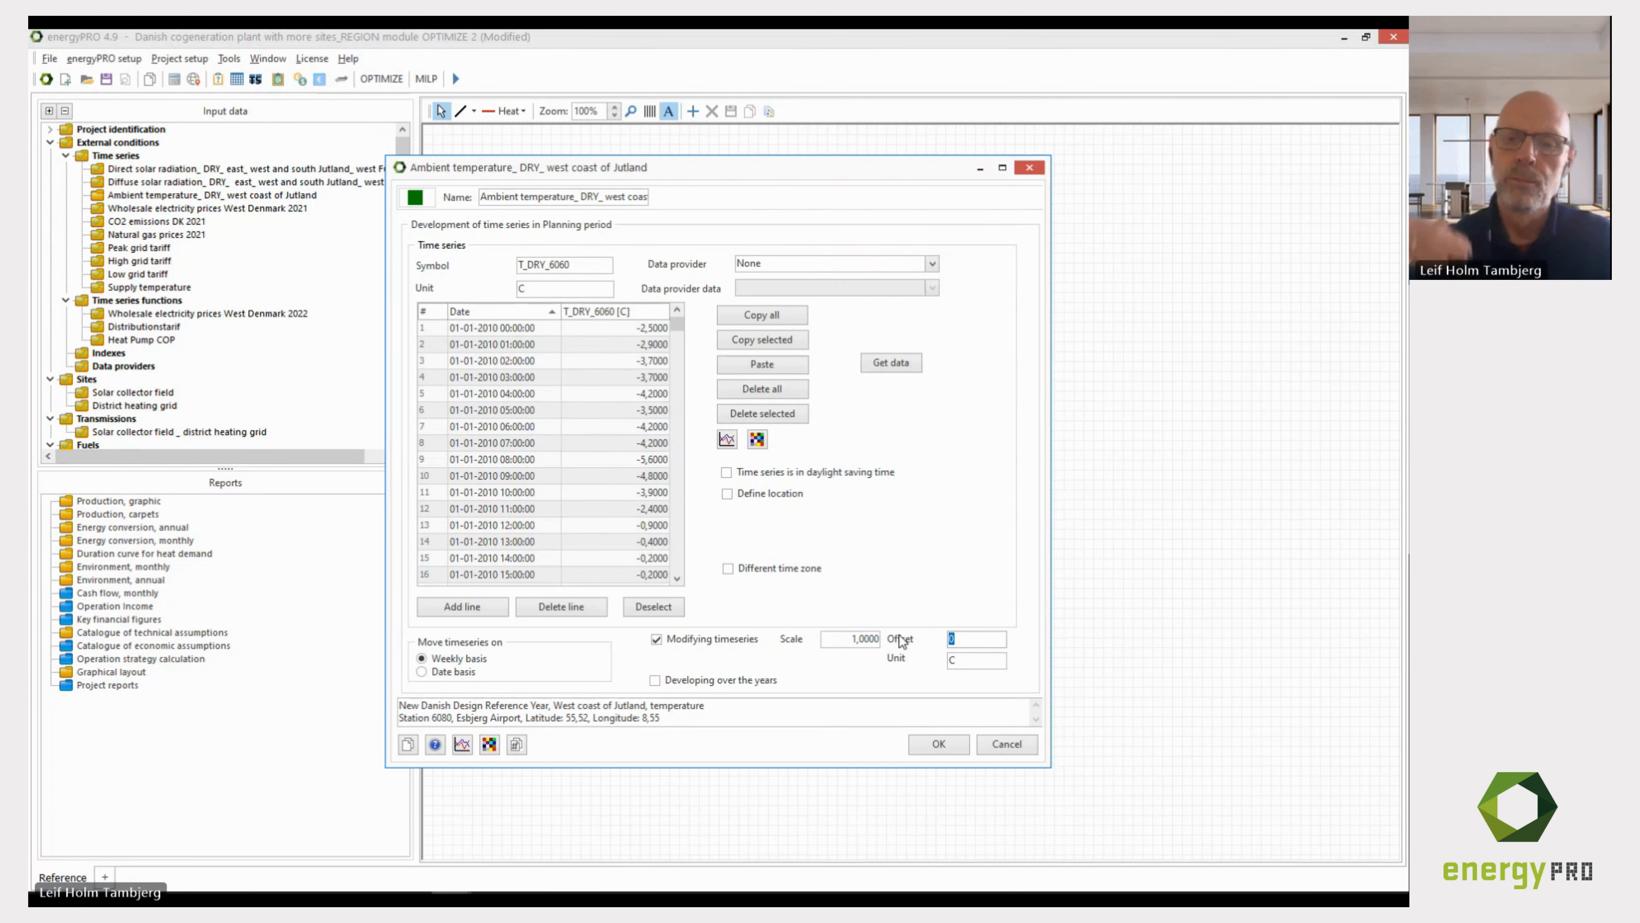
pyautogui.write('273,')
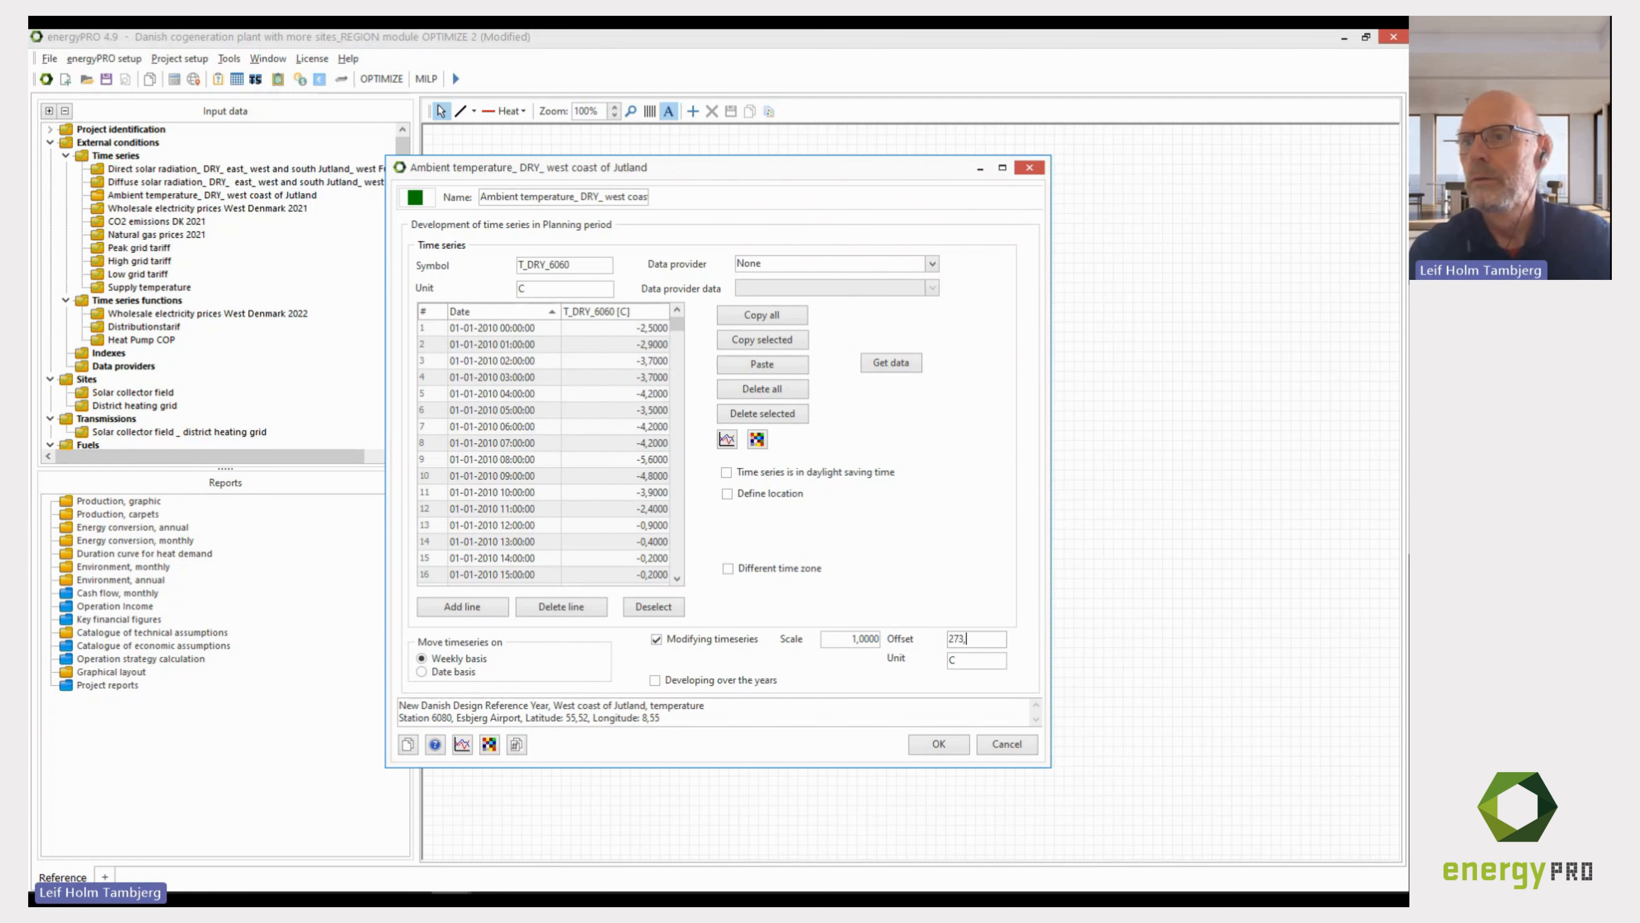
pyautogui.write('15')
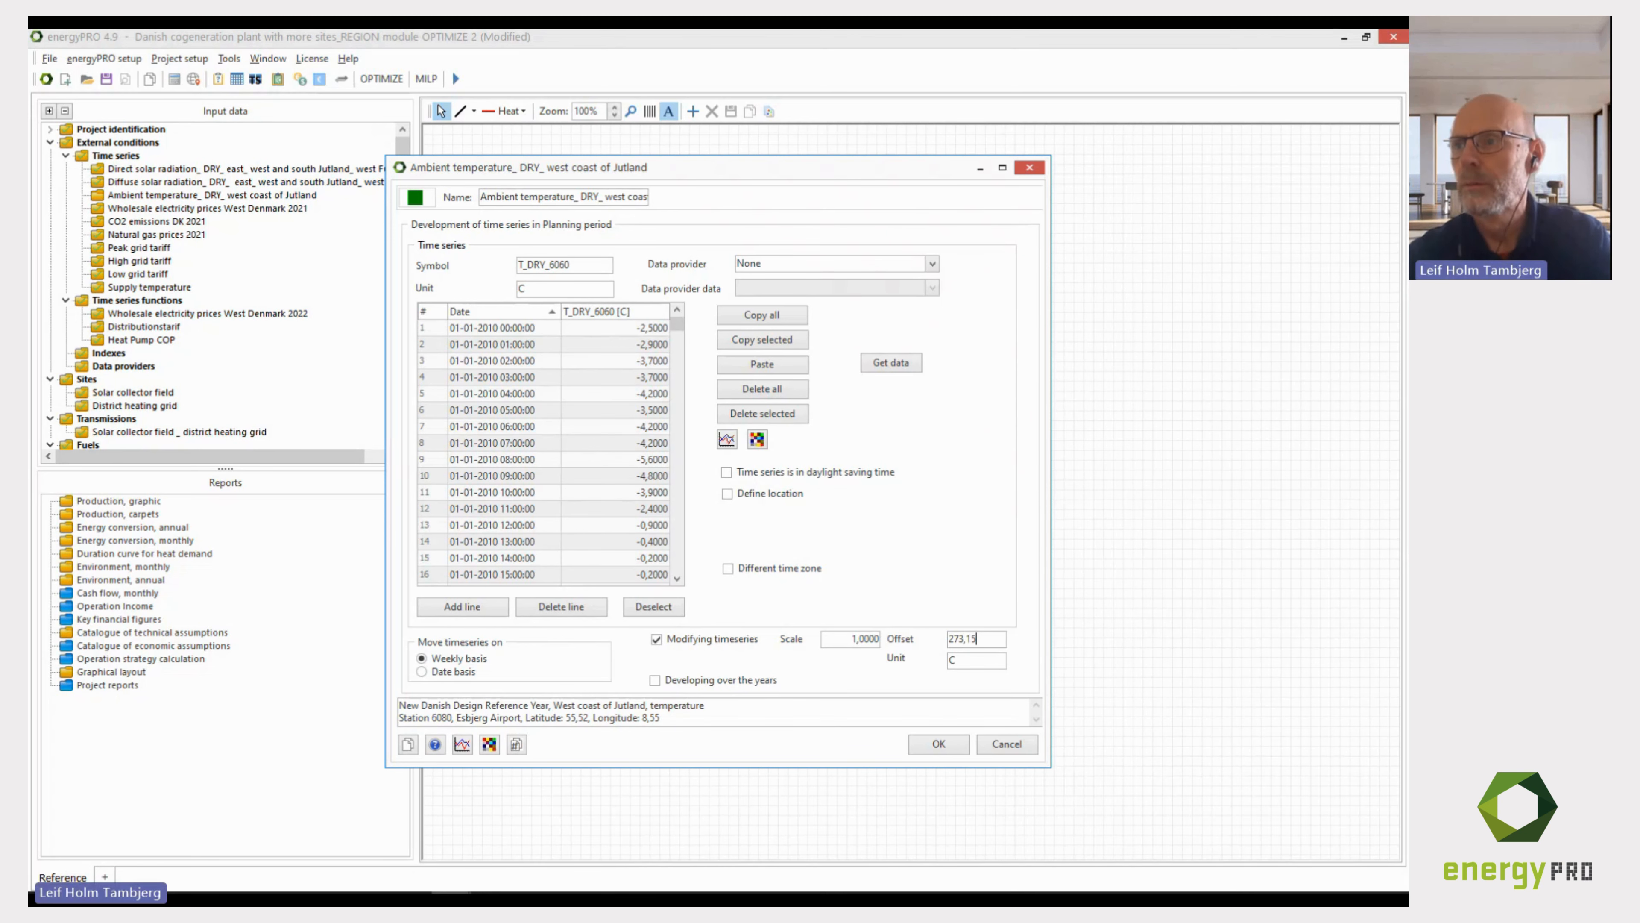
pyautogui.hotkey('alt', 'Tab')
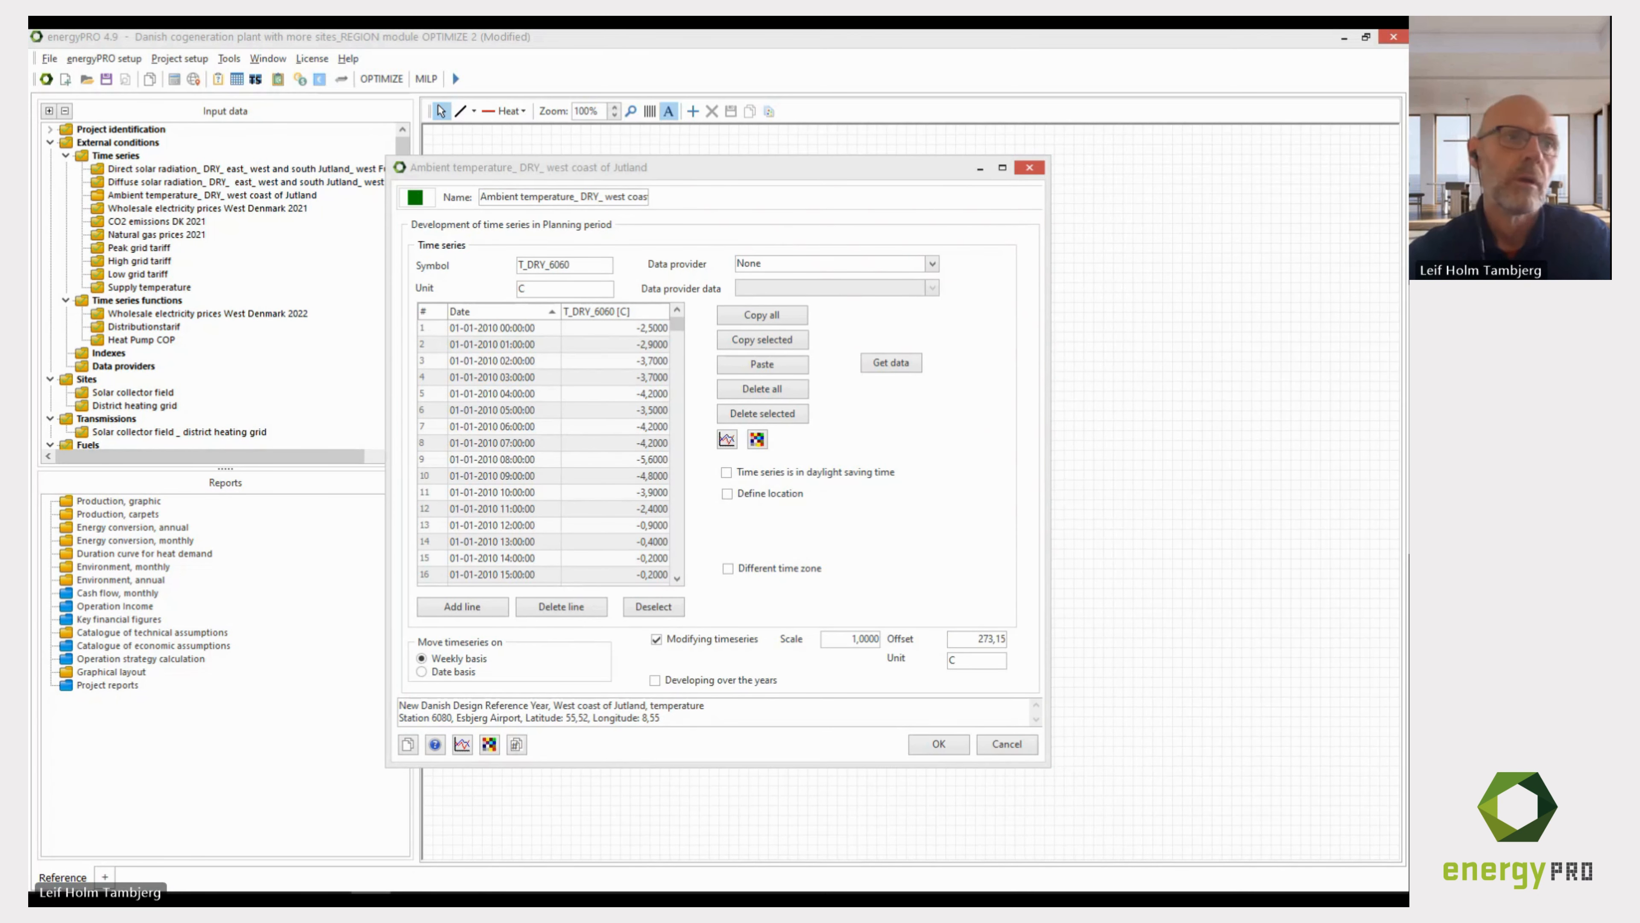
pyautogui.click(962, 660)
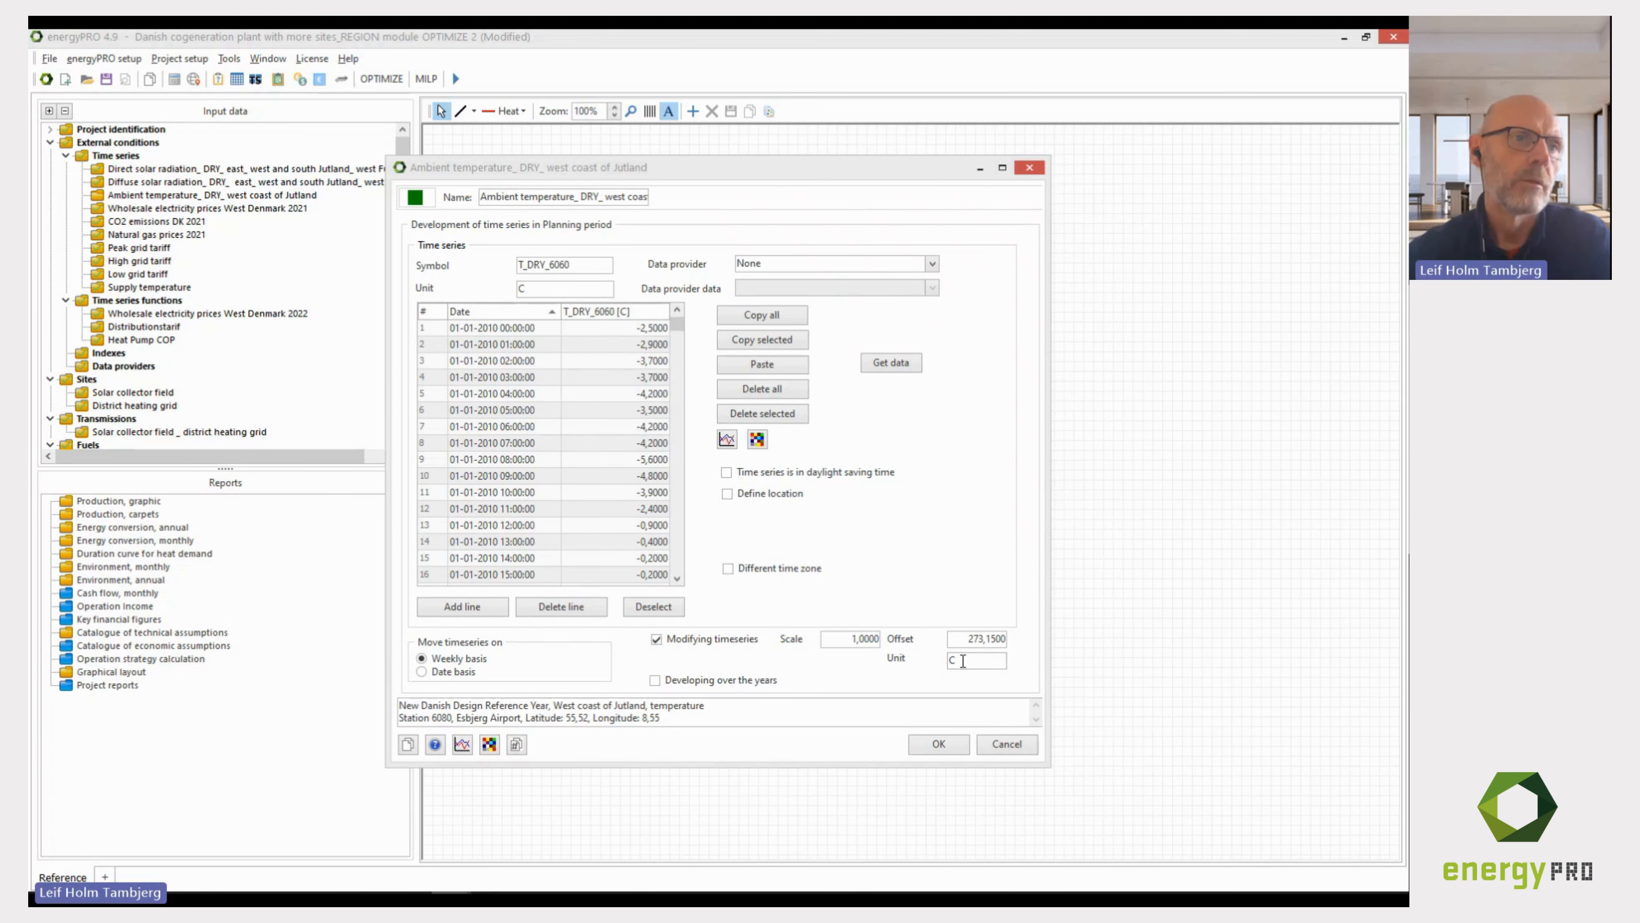
pyautogui.click(962, 660)
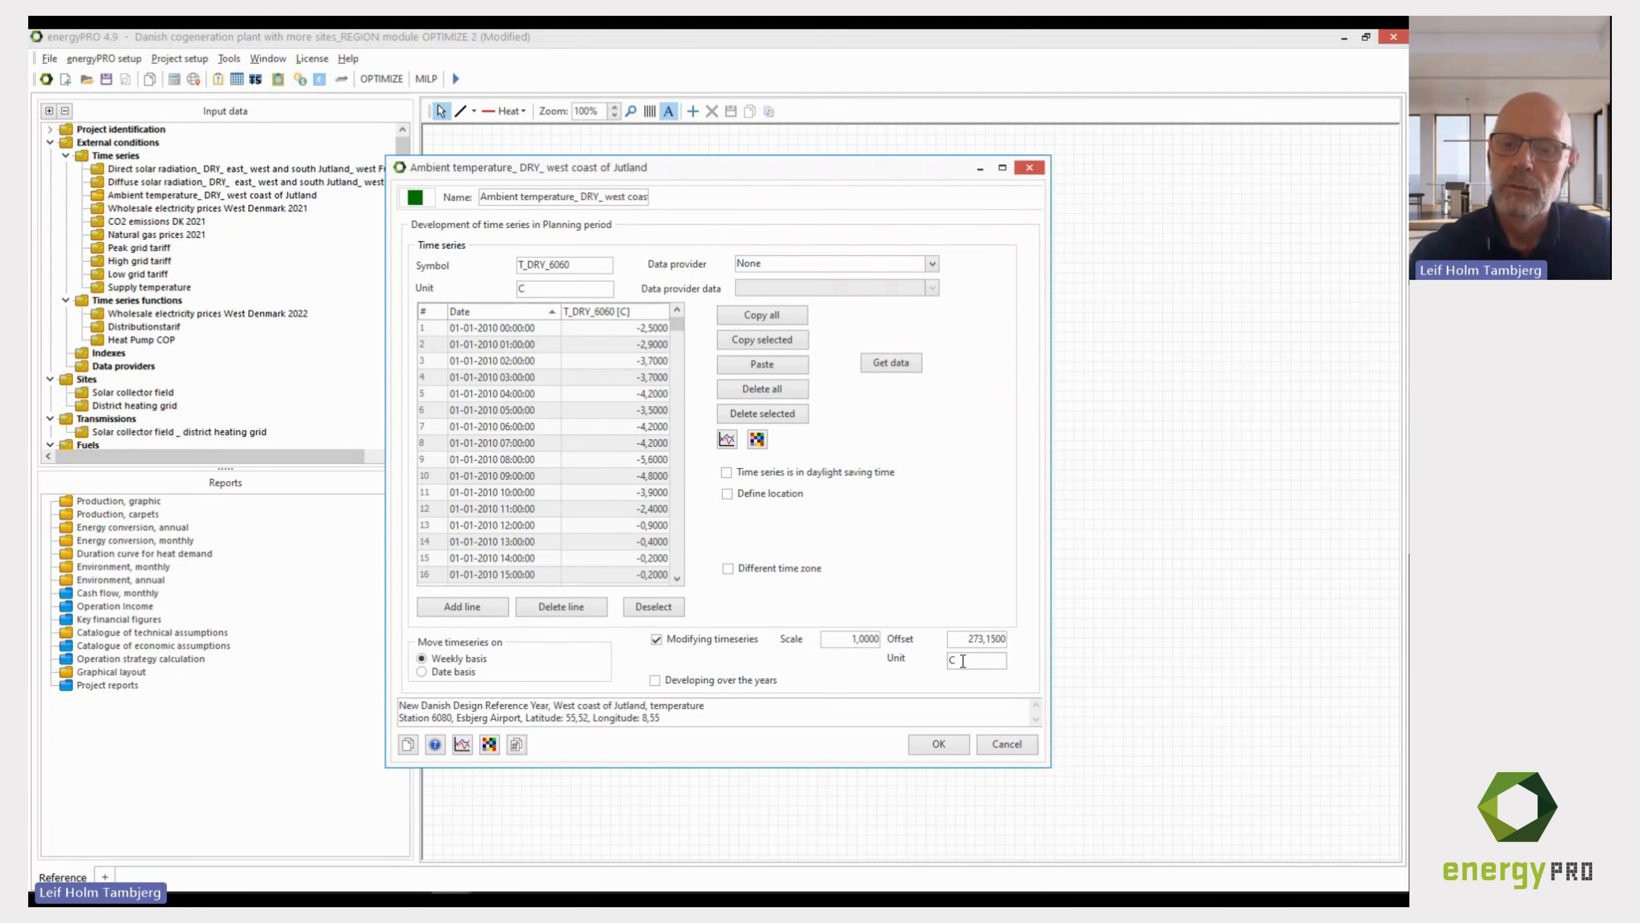
pyautogui.write('K')
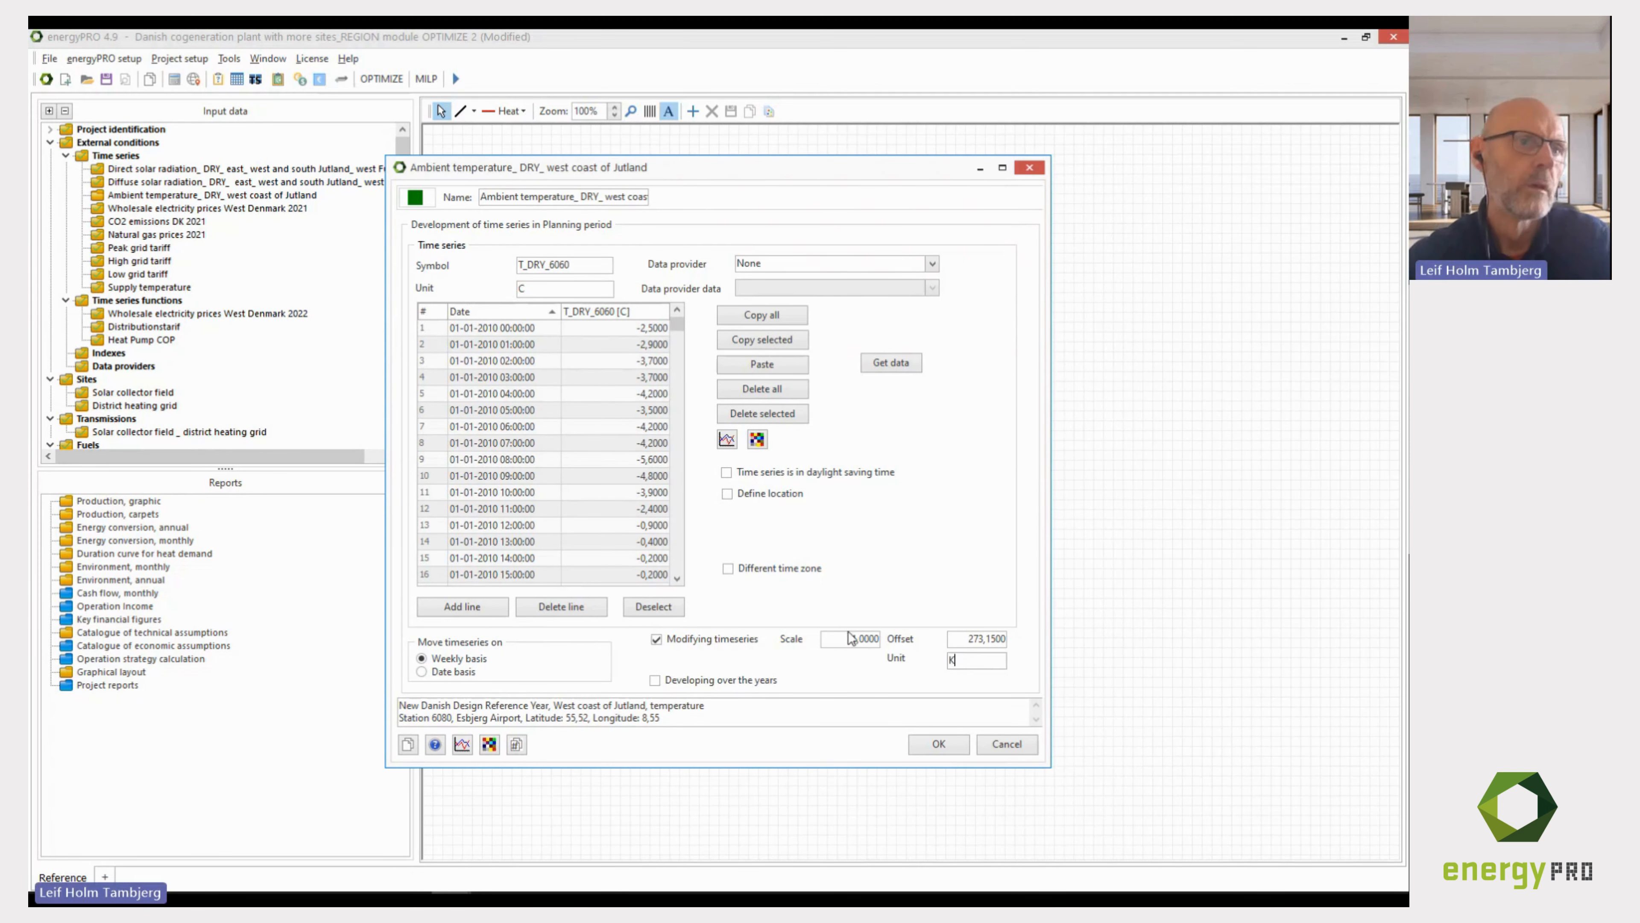
# Review the graph of the offset ambient temperature in kelvin and accept the time series changes.
pyautogui.click(462, 744)
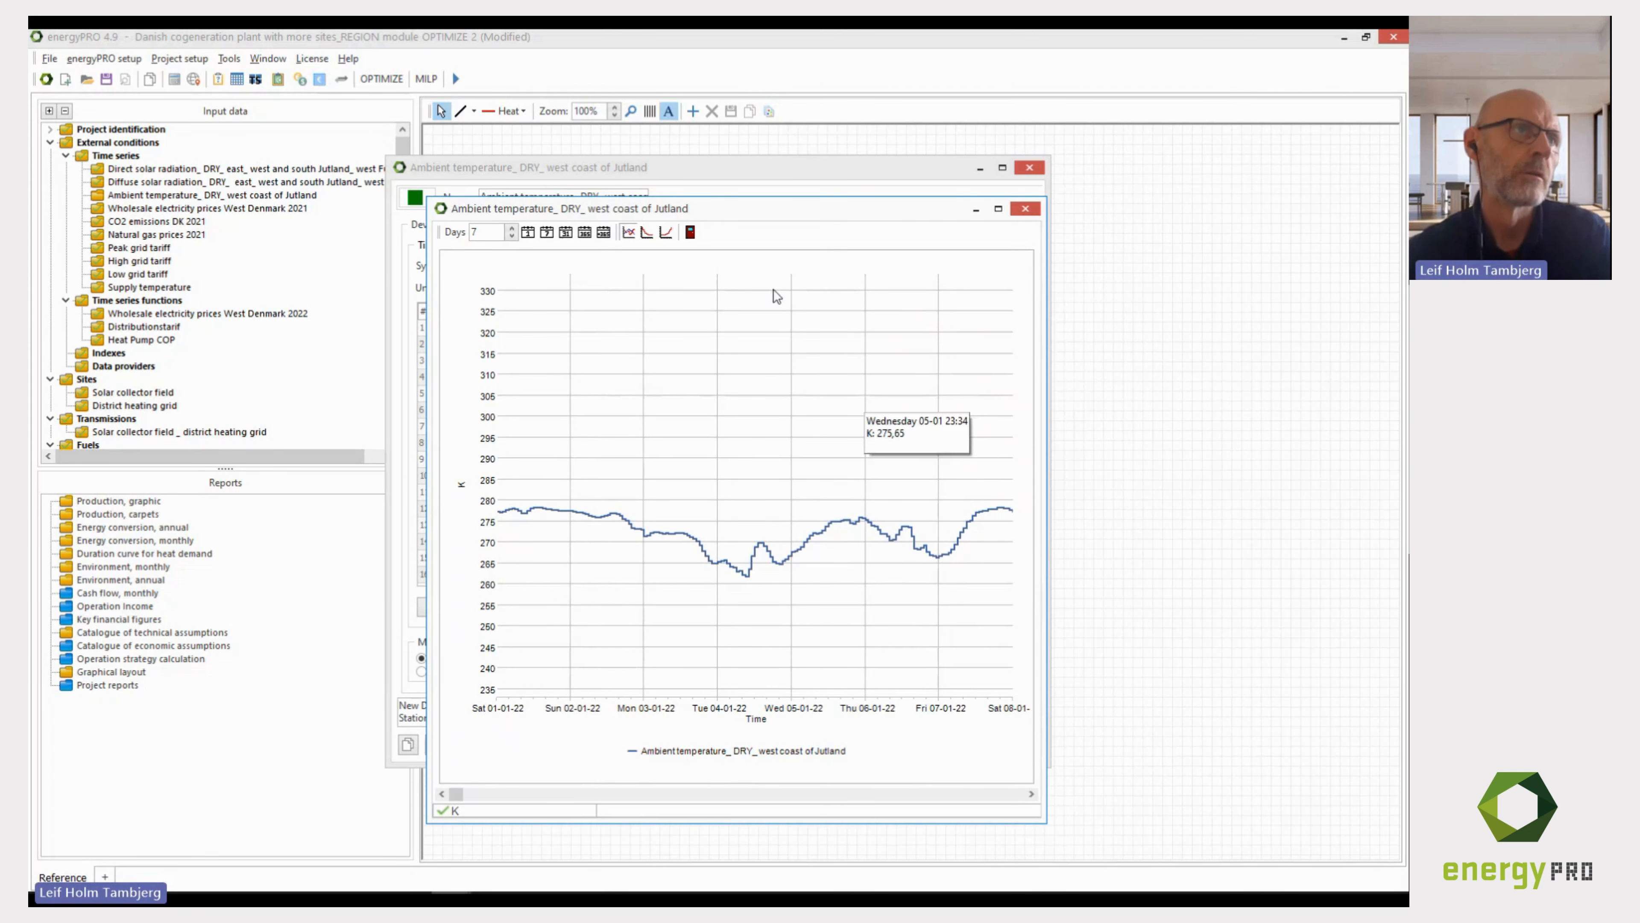
pyautogui.click(691, 232)
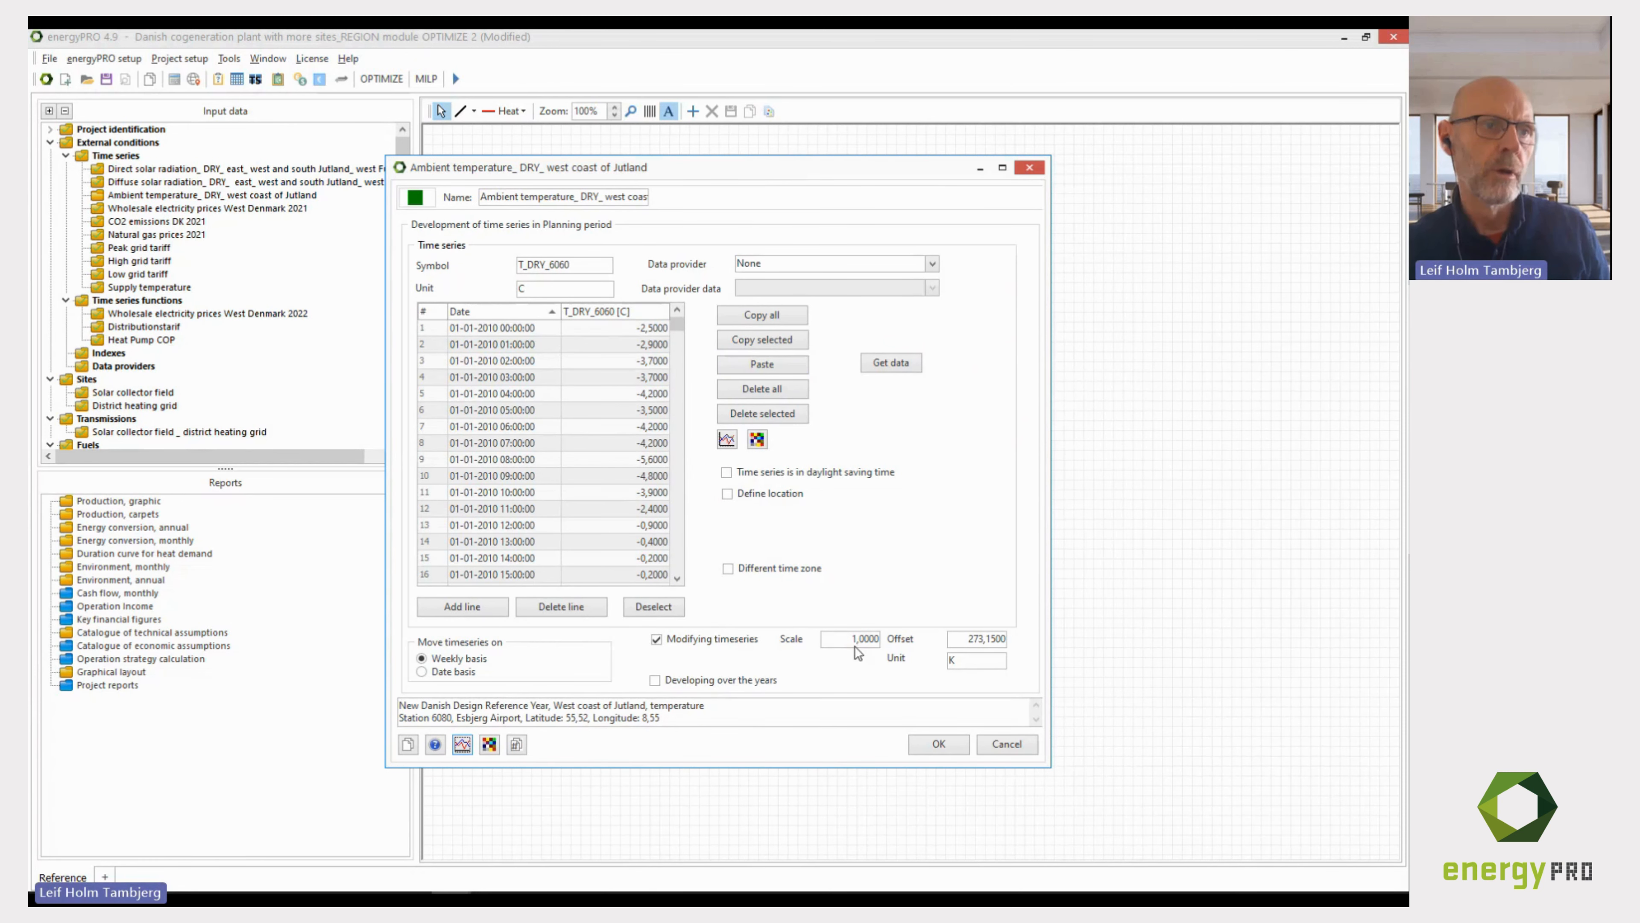
pyautogui.click(838, 638)
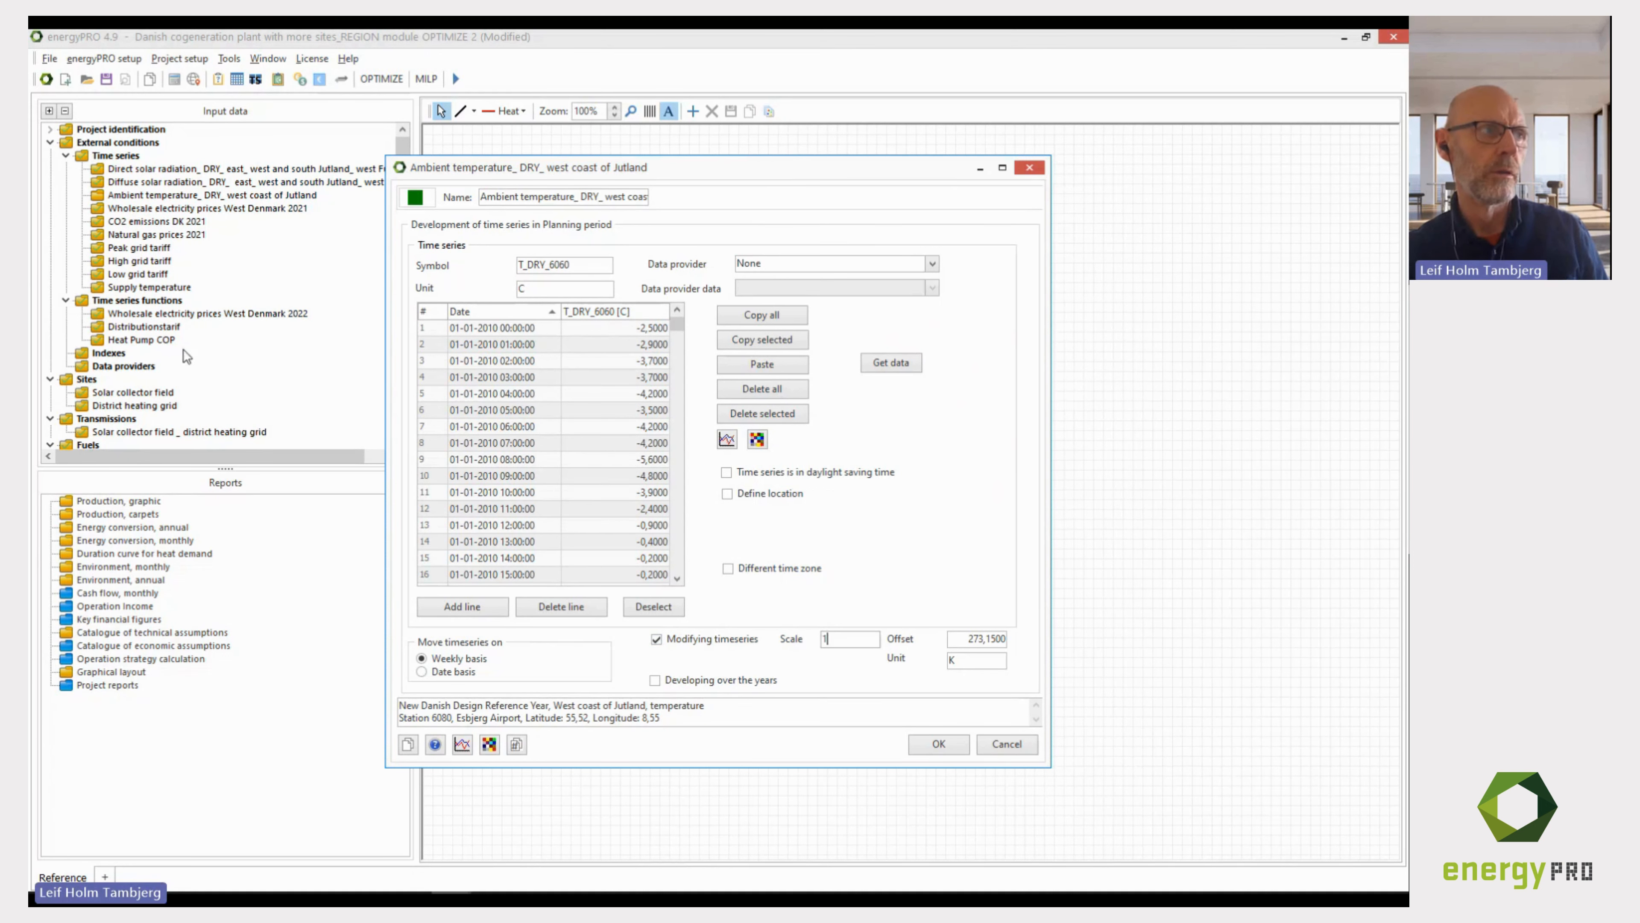
pyautogui.click(943, 742)
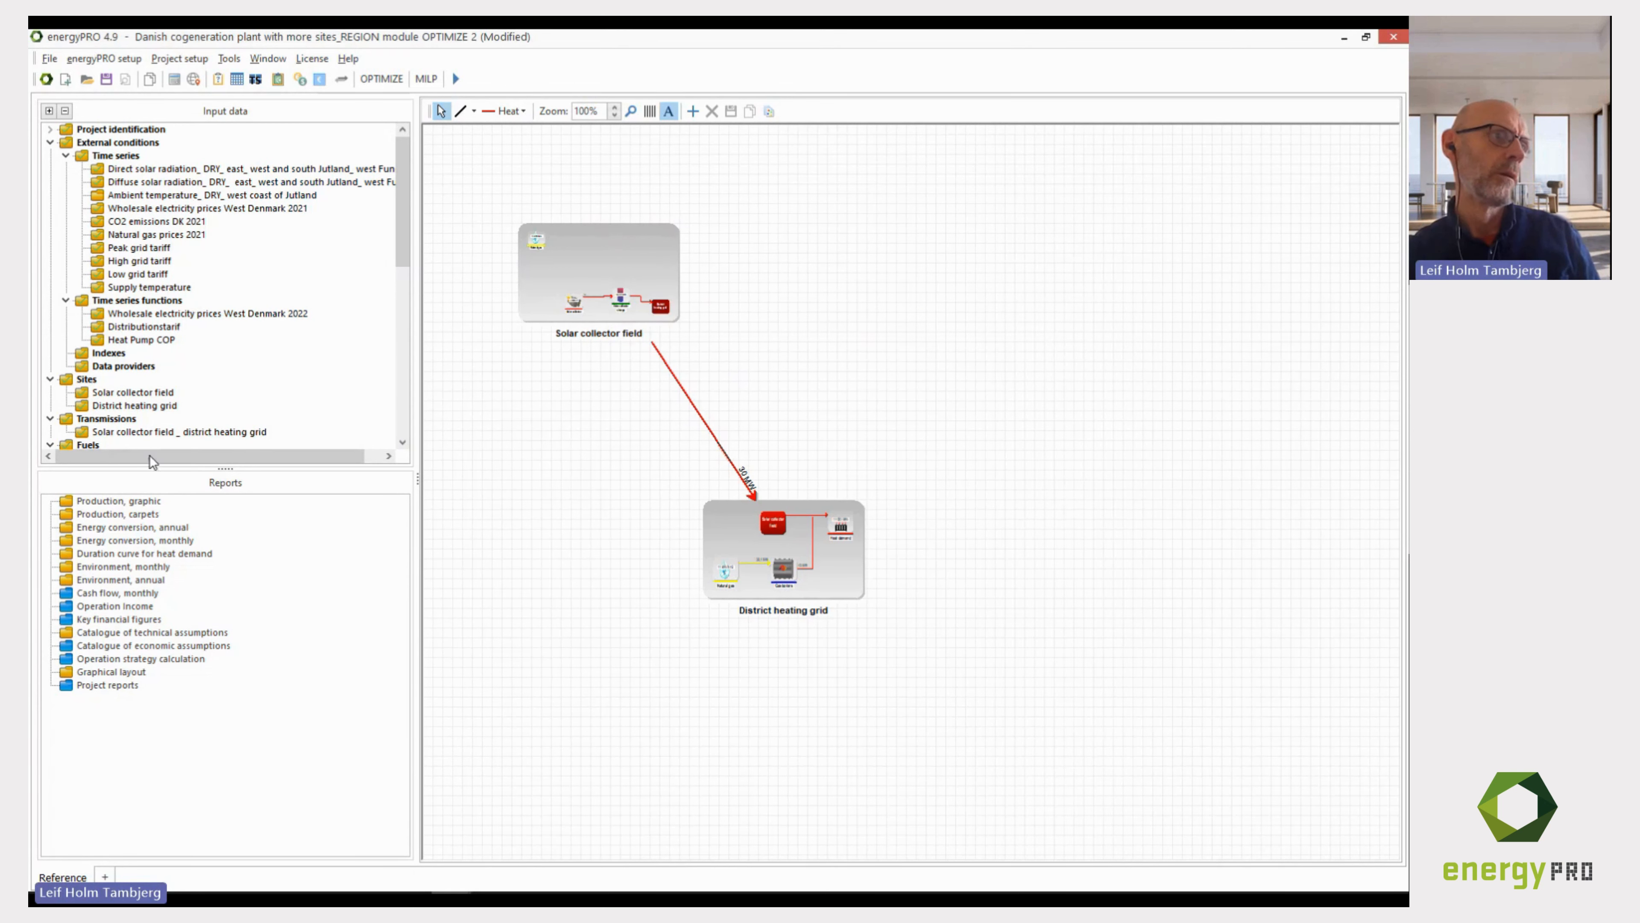
# Open the Production graphic of the Peak electricity import payment project, hide the Priorities graph and add ERA5 Temperature 56_07N 9_12E 2023 as its own graph.
pyautogui.doubleClick(121, 501)
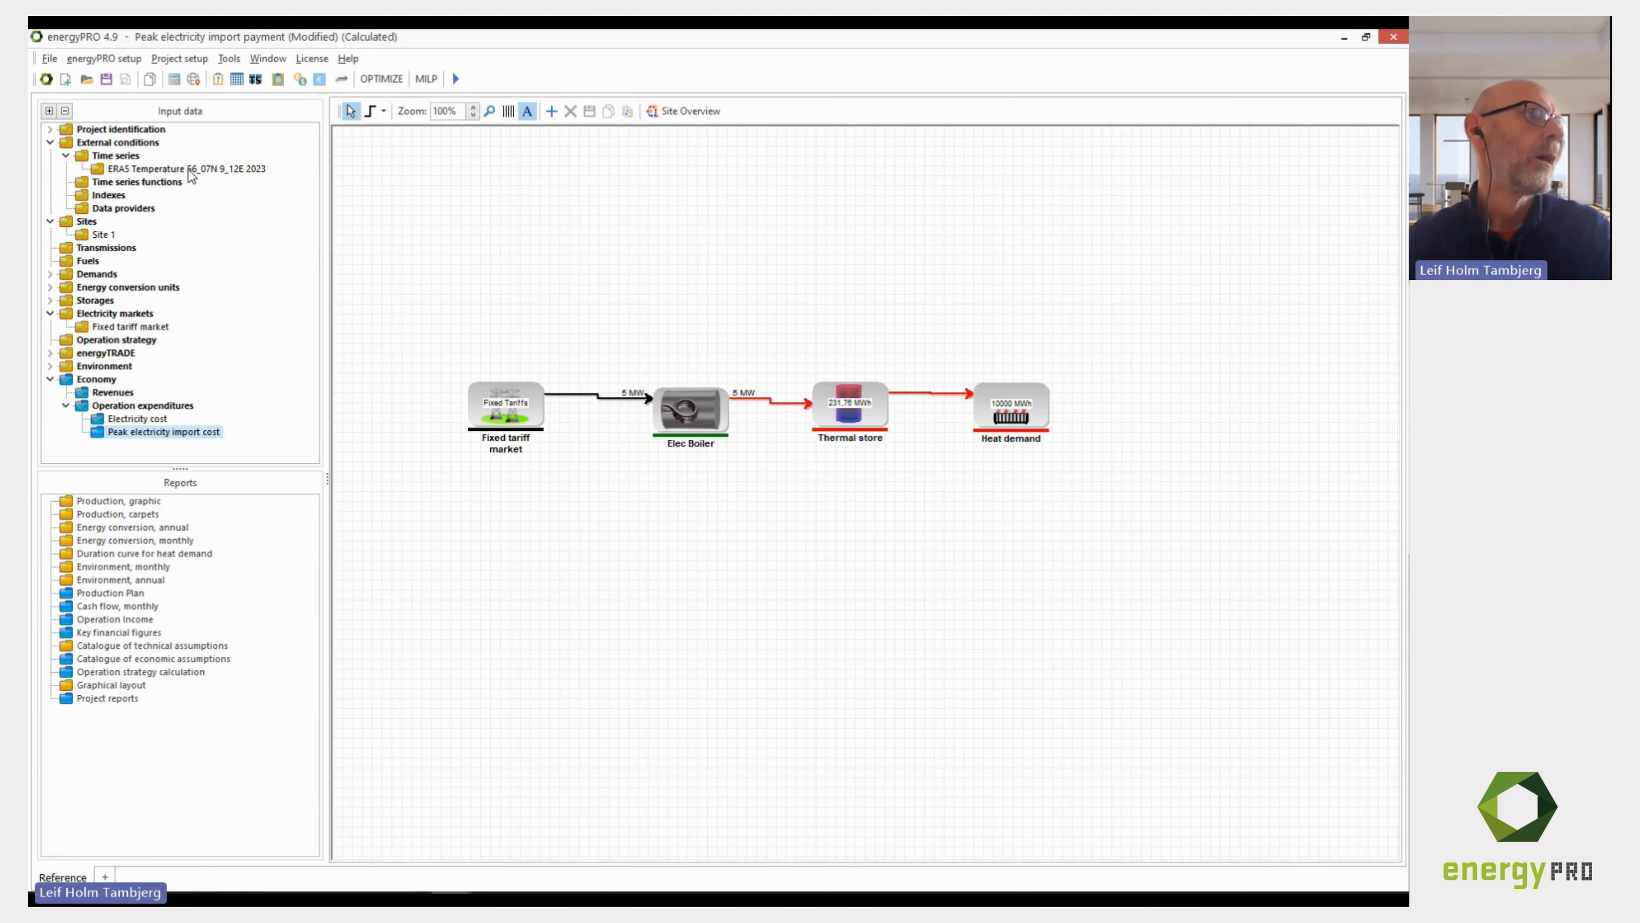
pyautogui.click(151, 501)
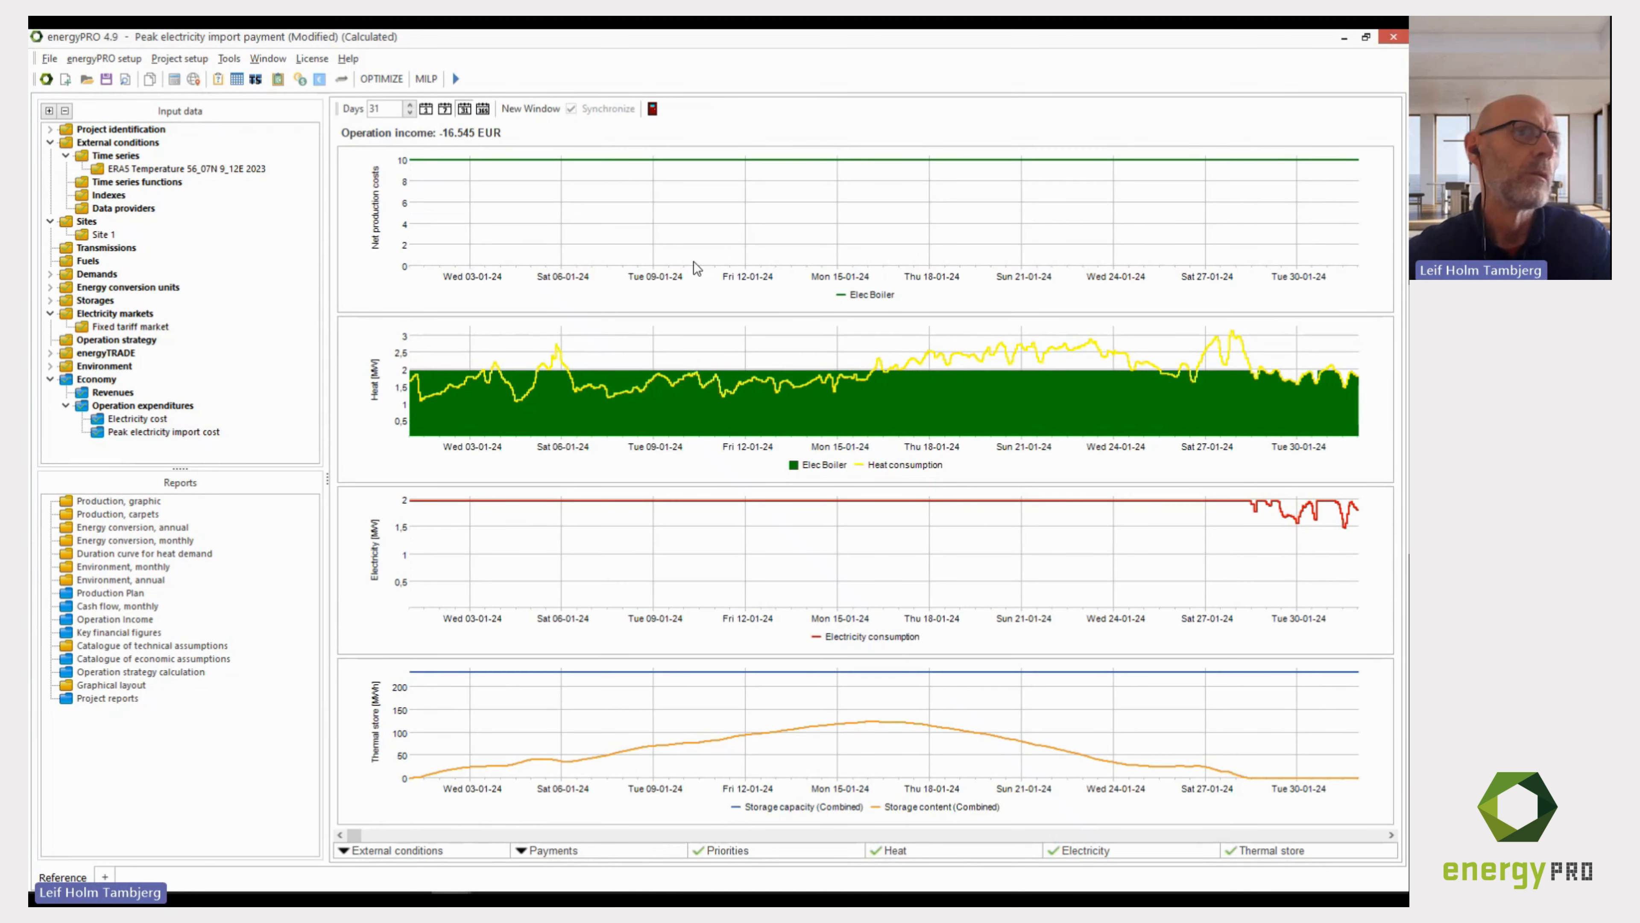
pyautogui.click(748, 852)
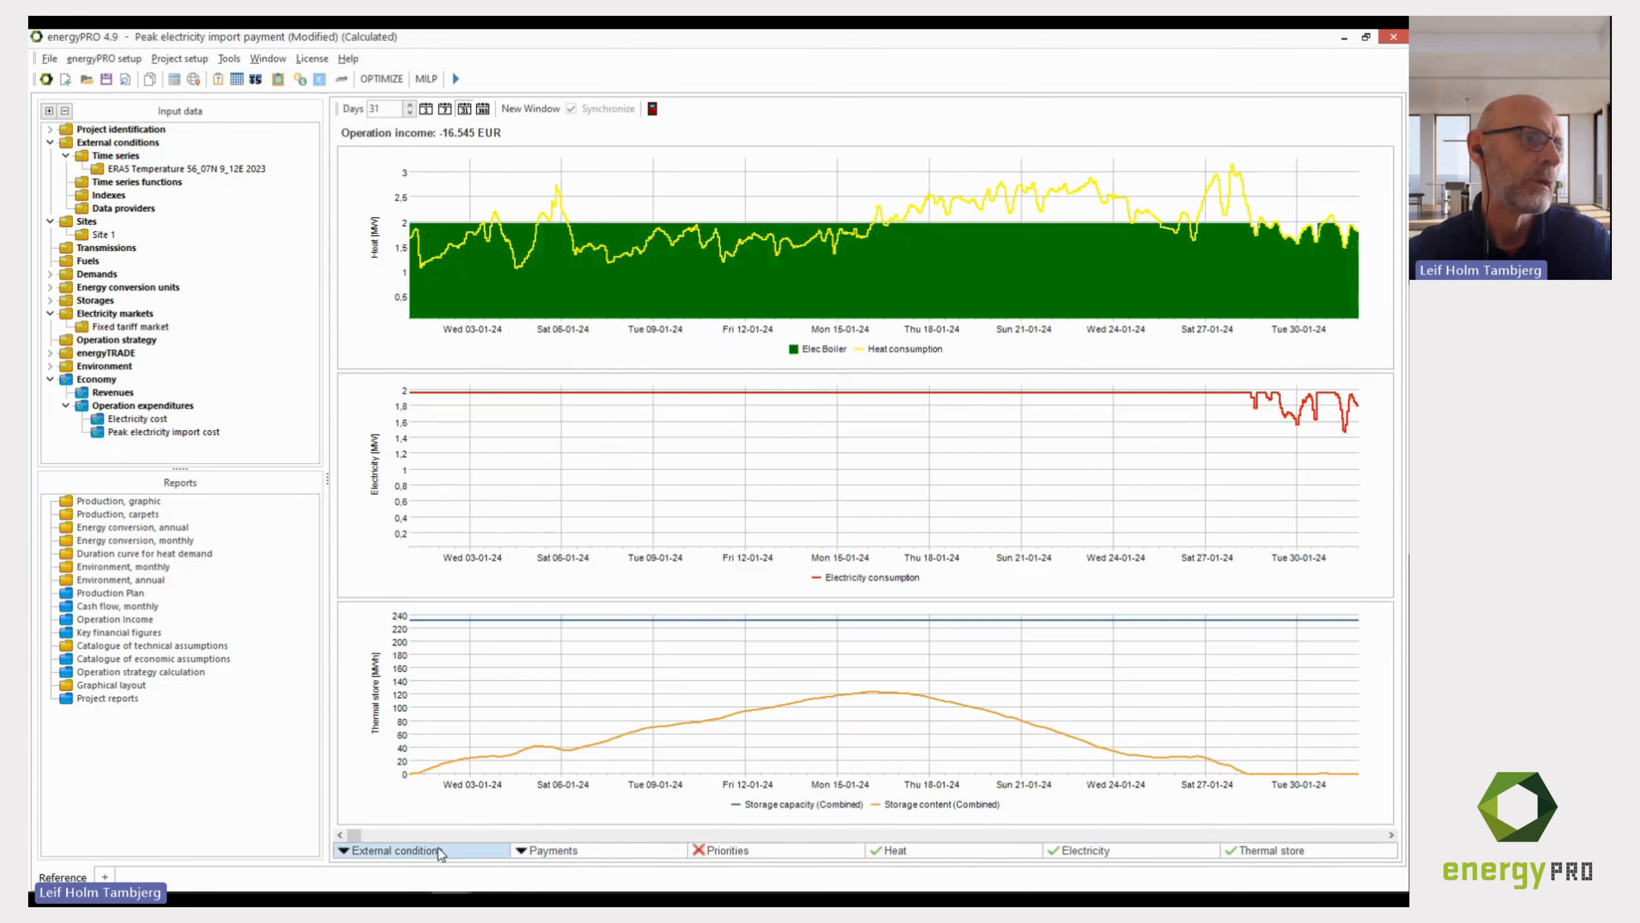
pyautogui.click(472, 857)
pyautogui.click(553, 807)
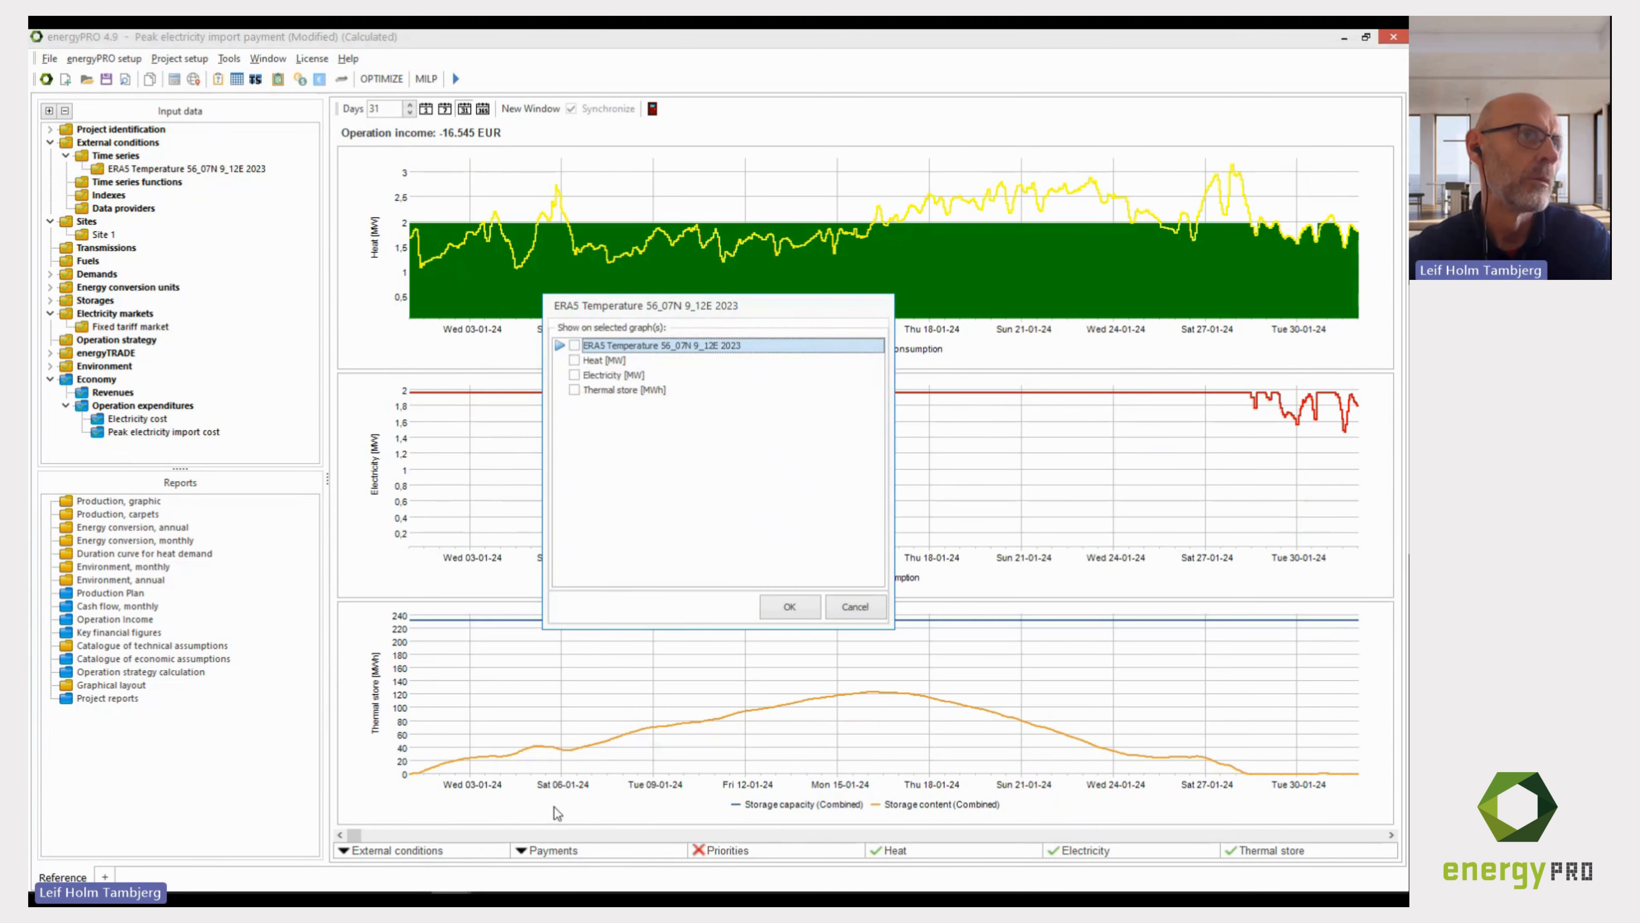
pyautogui.click(789, 607)
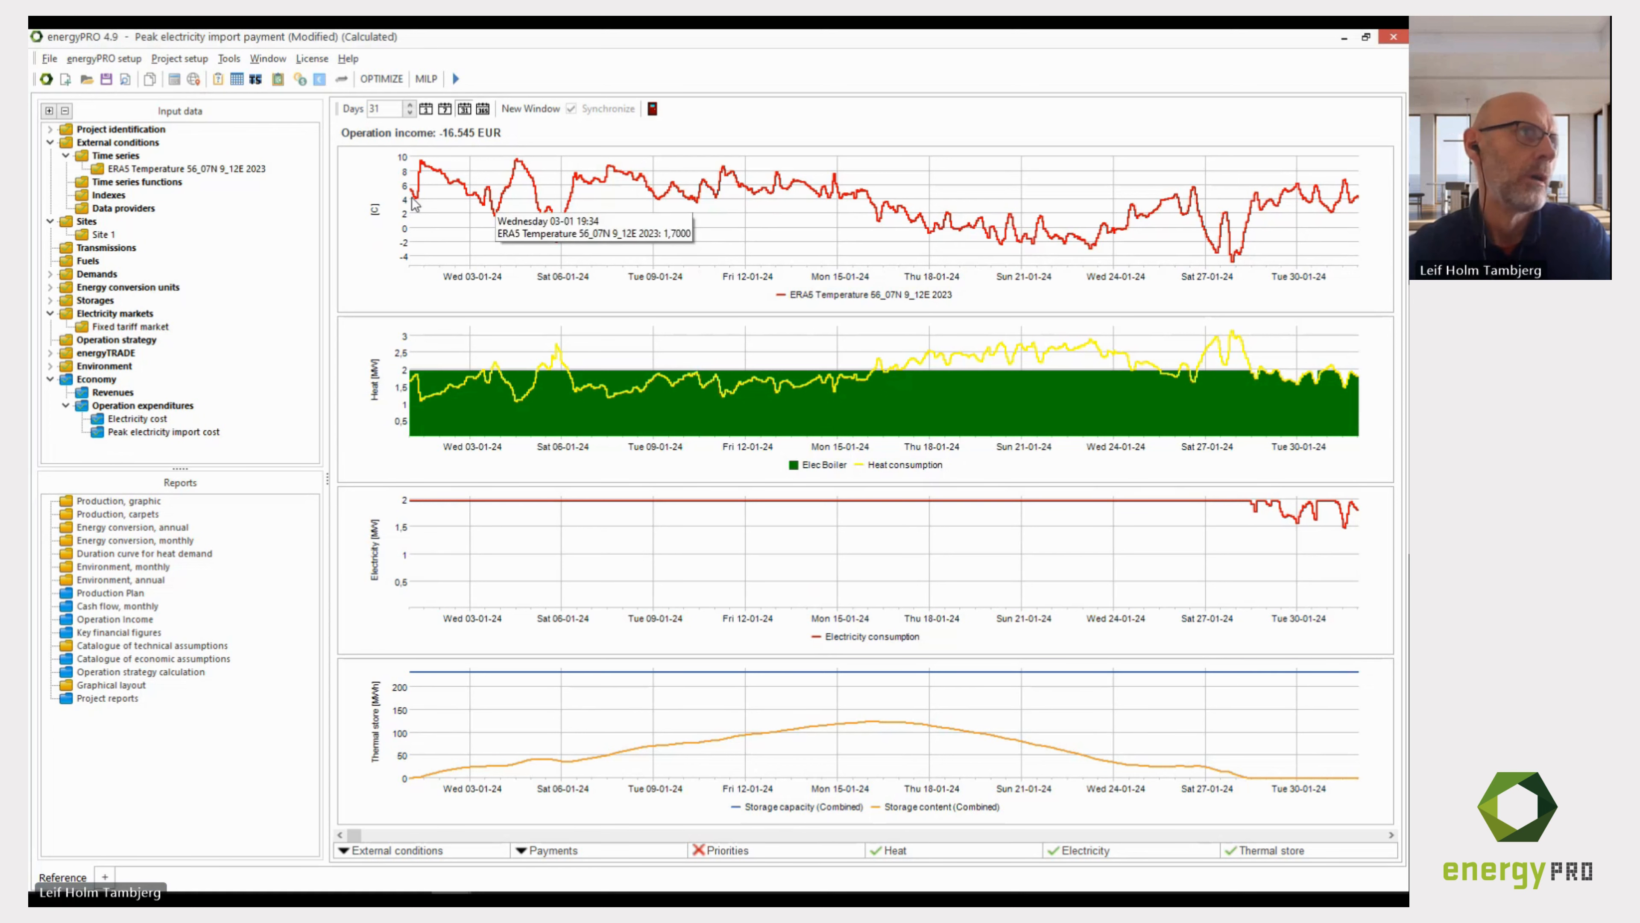
# Change the colour of the ERA5 Temperature 56_07N 9_12E 2023 time series to green and check its curve in the Production graphic.
pyautogui.click(227, 171)
pyautogui.doubleClick(227, 170)
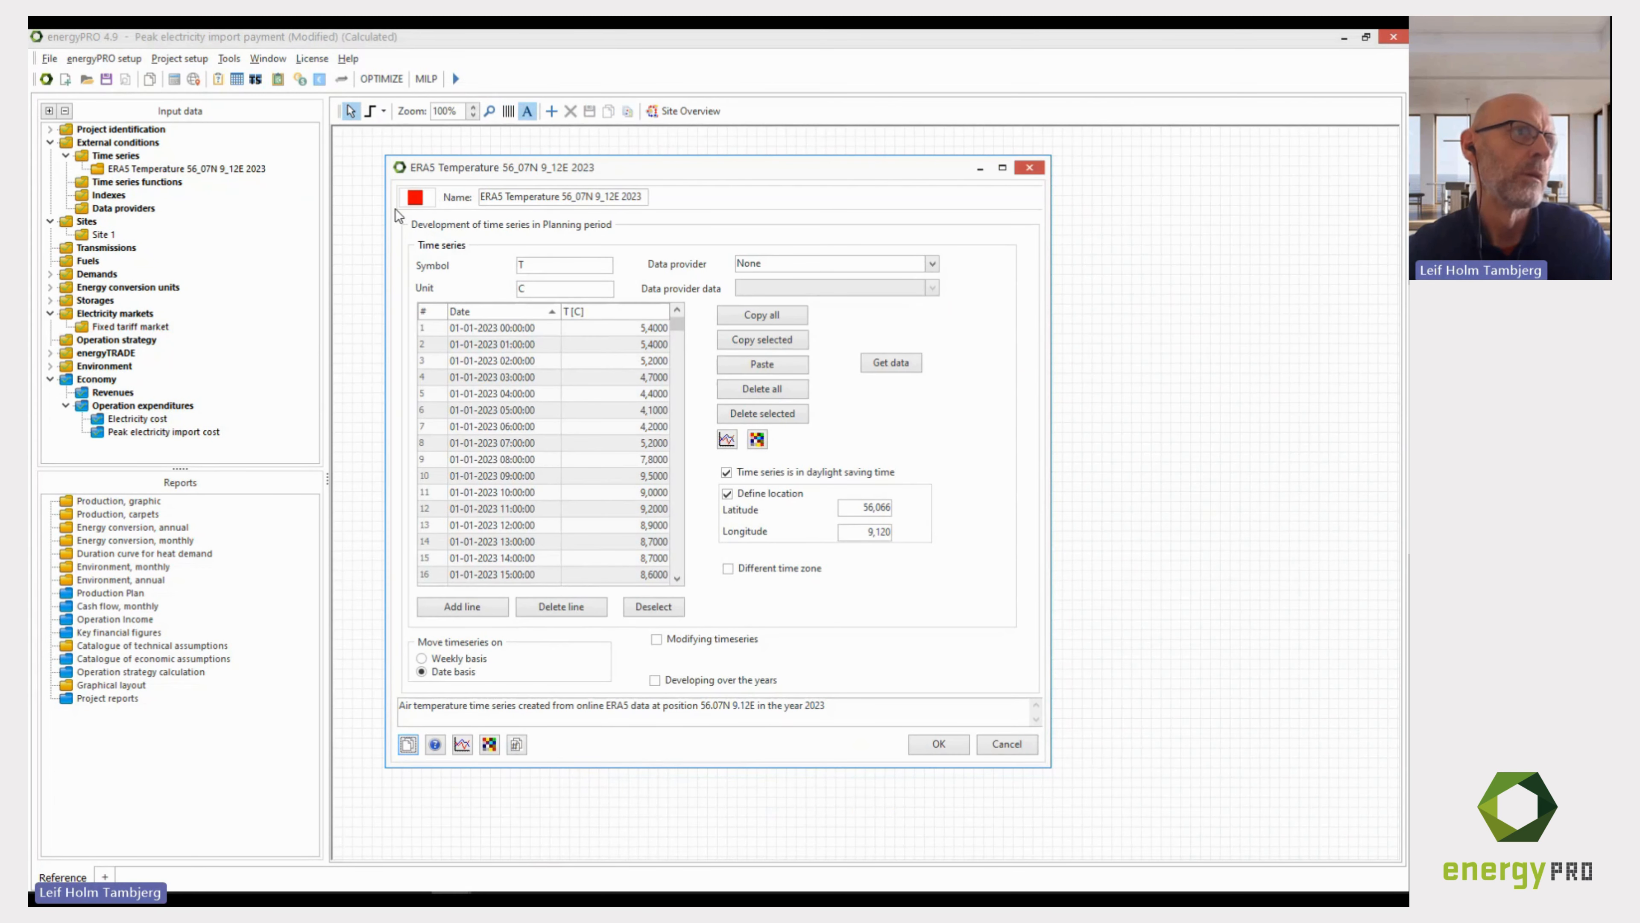
pyautogui.moveTo(486, 169); pyautogui.dragTo(710, 484)
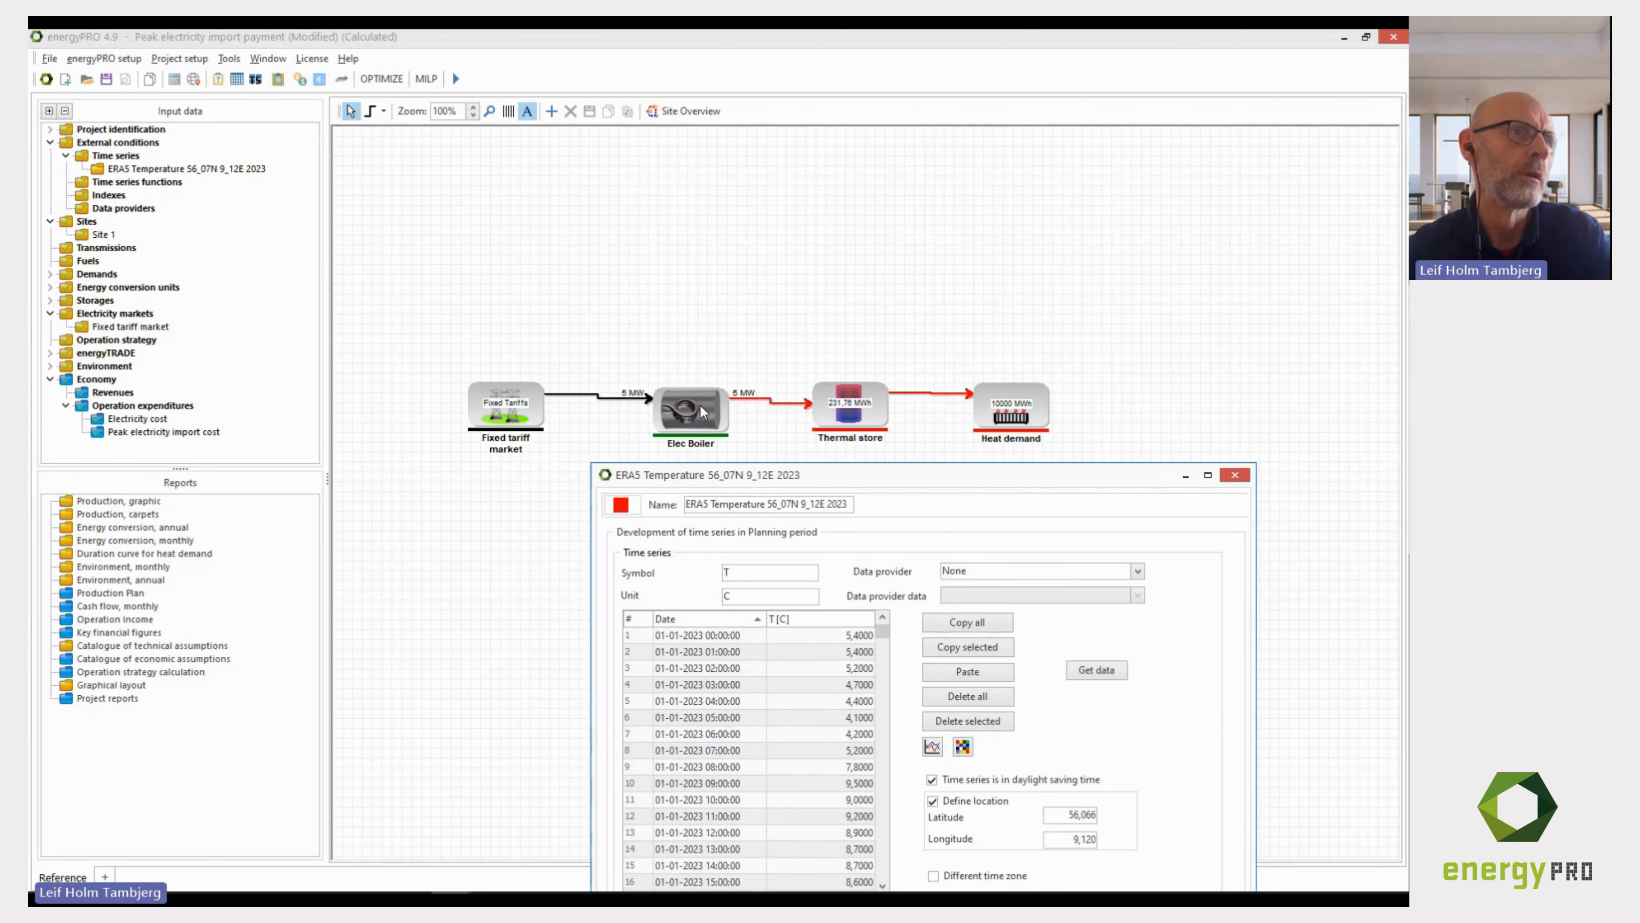
pyautogui.moveTo(821, 482); pyautogui.dragTo(794, 270)
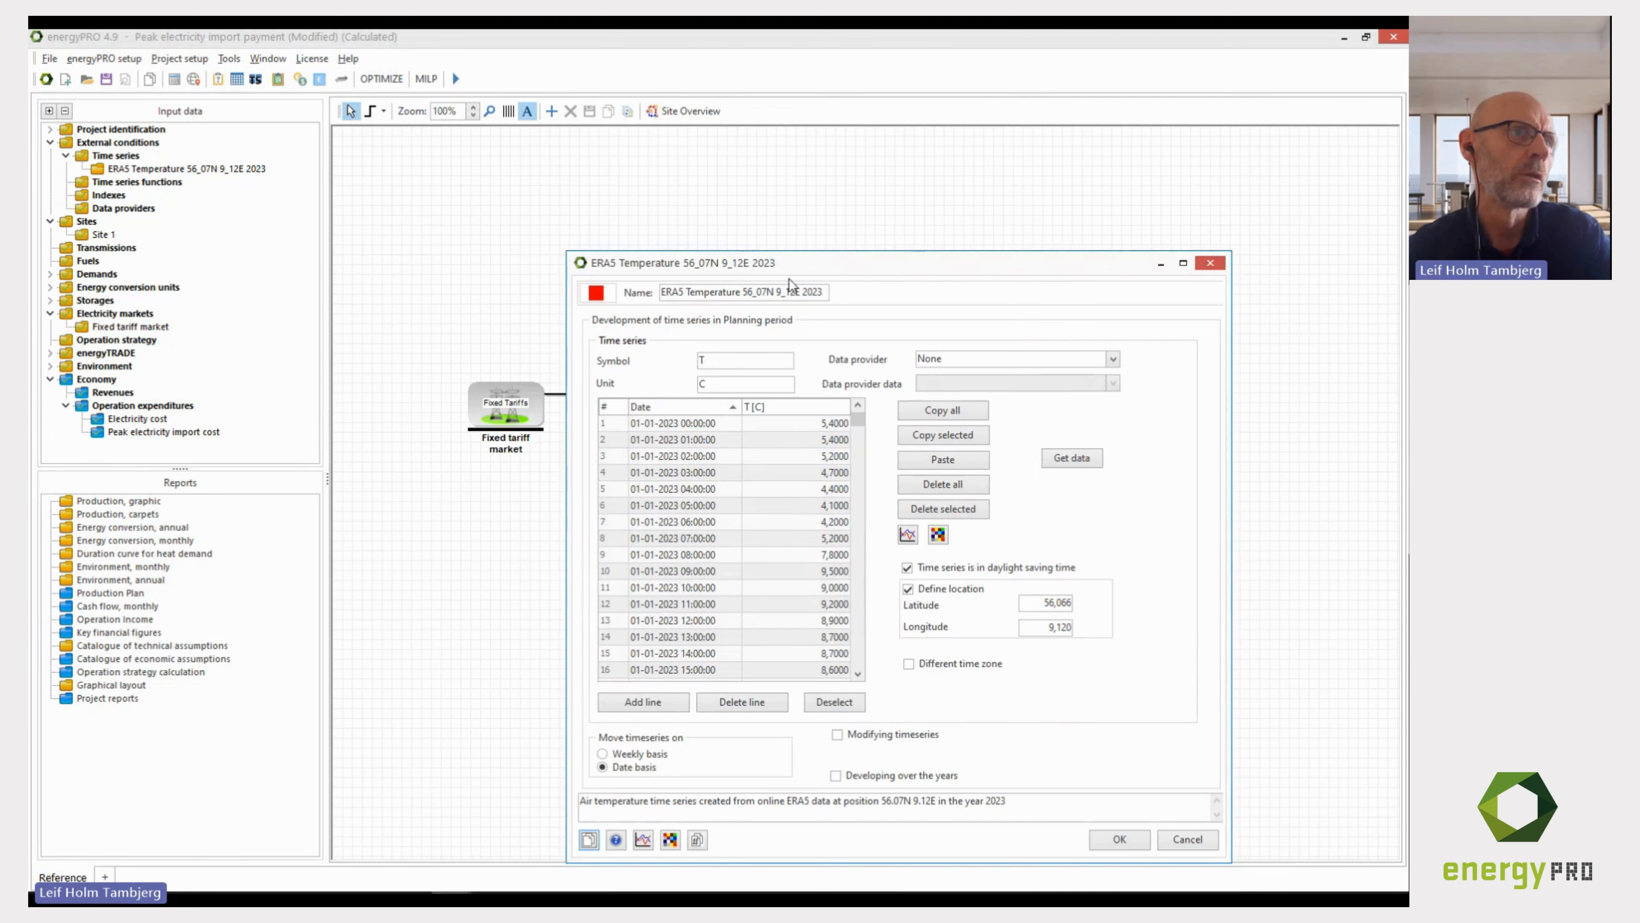
pyautogui.click(595, 294)
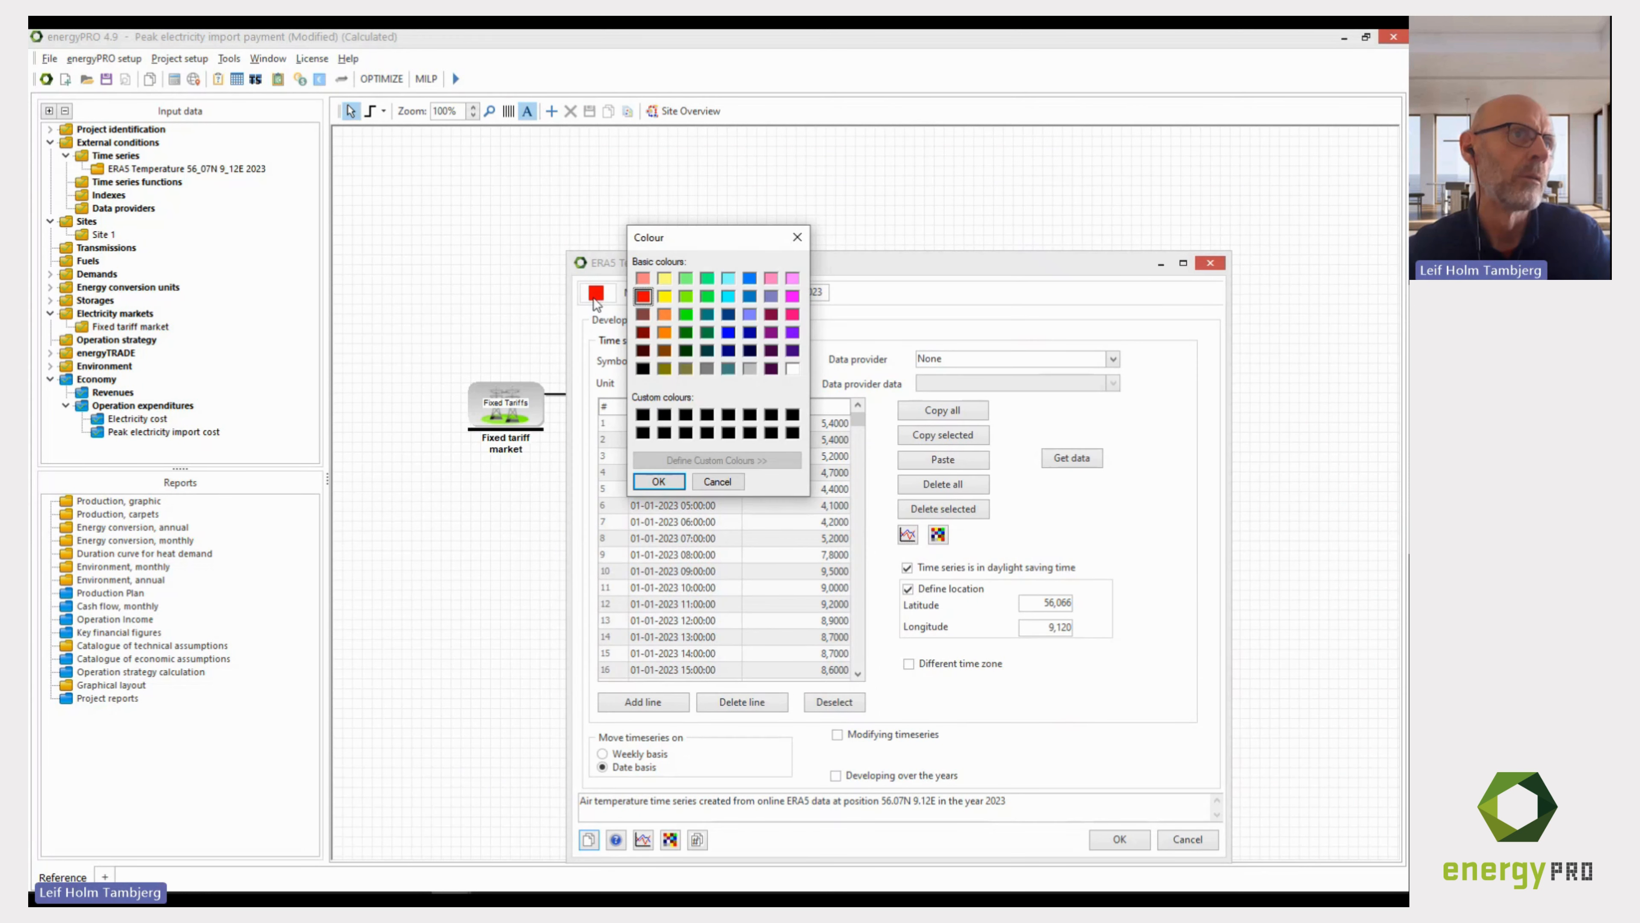
pyautogui.click(706, 279)
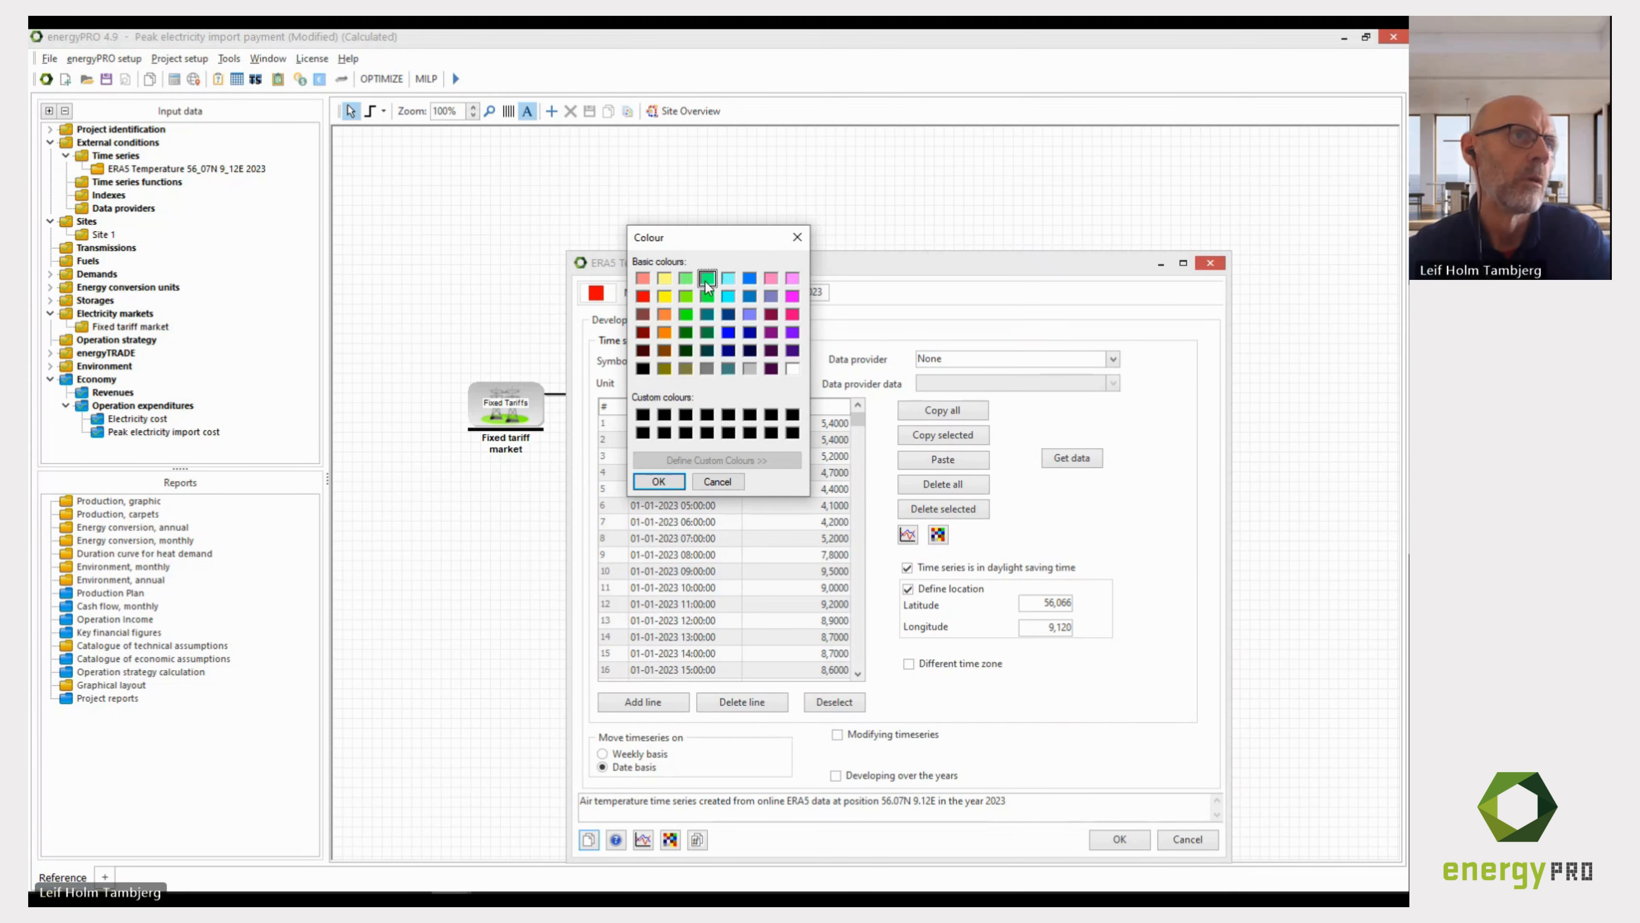
pyautogui.click(658, 481)
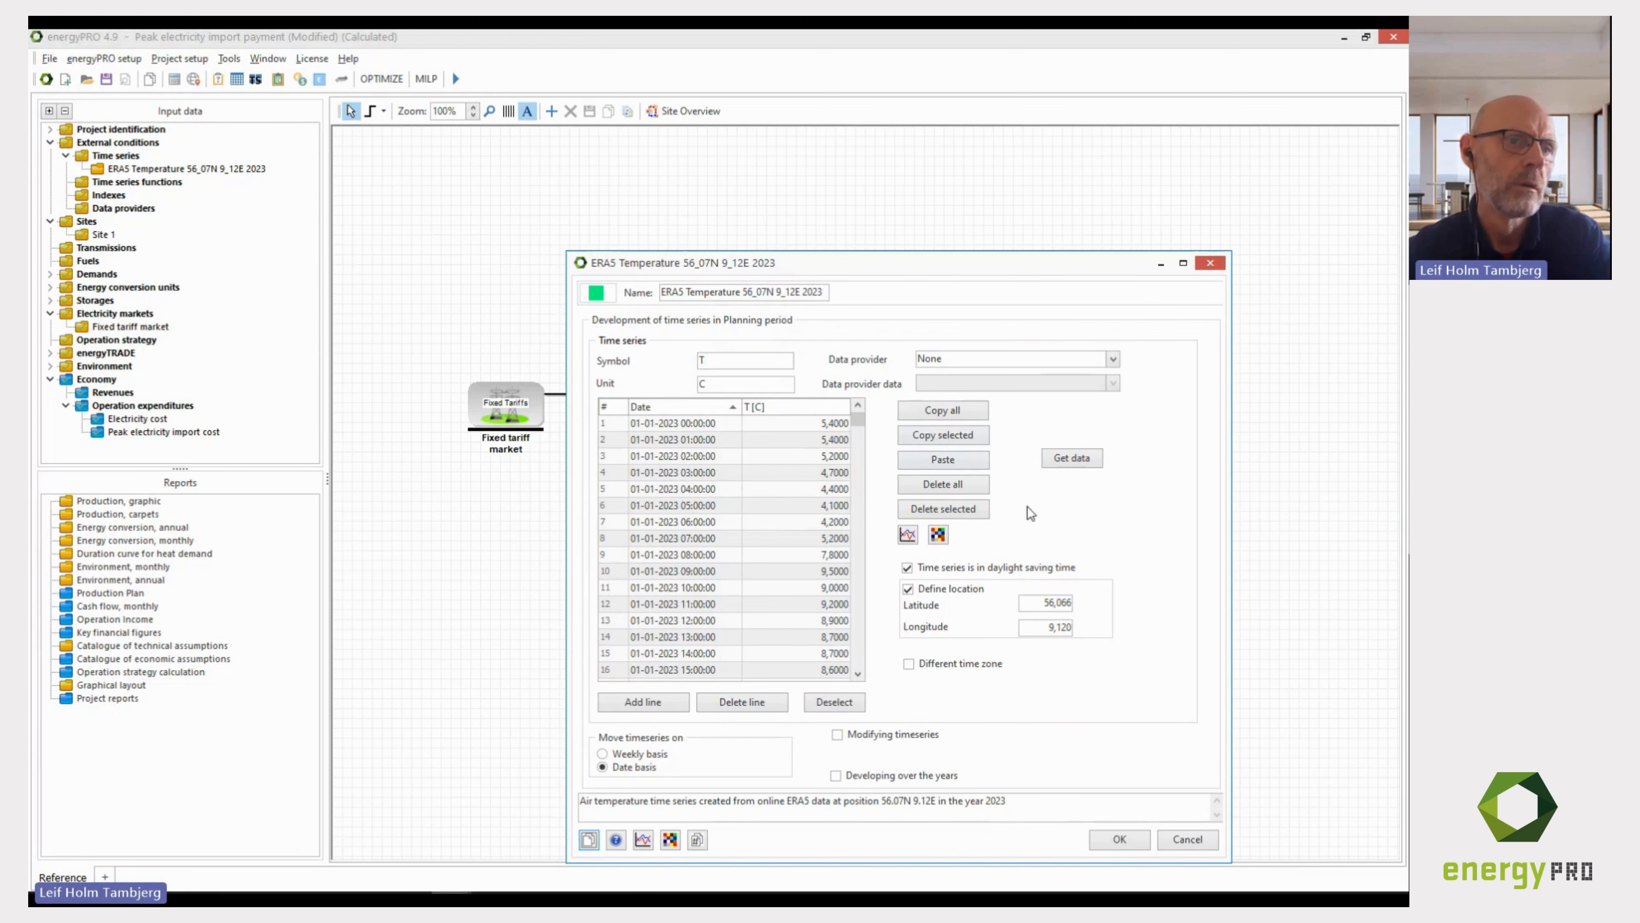
pyautogui.click(1119, 838)
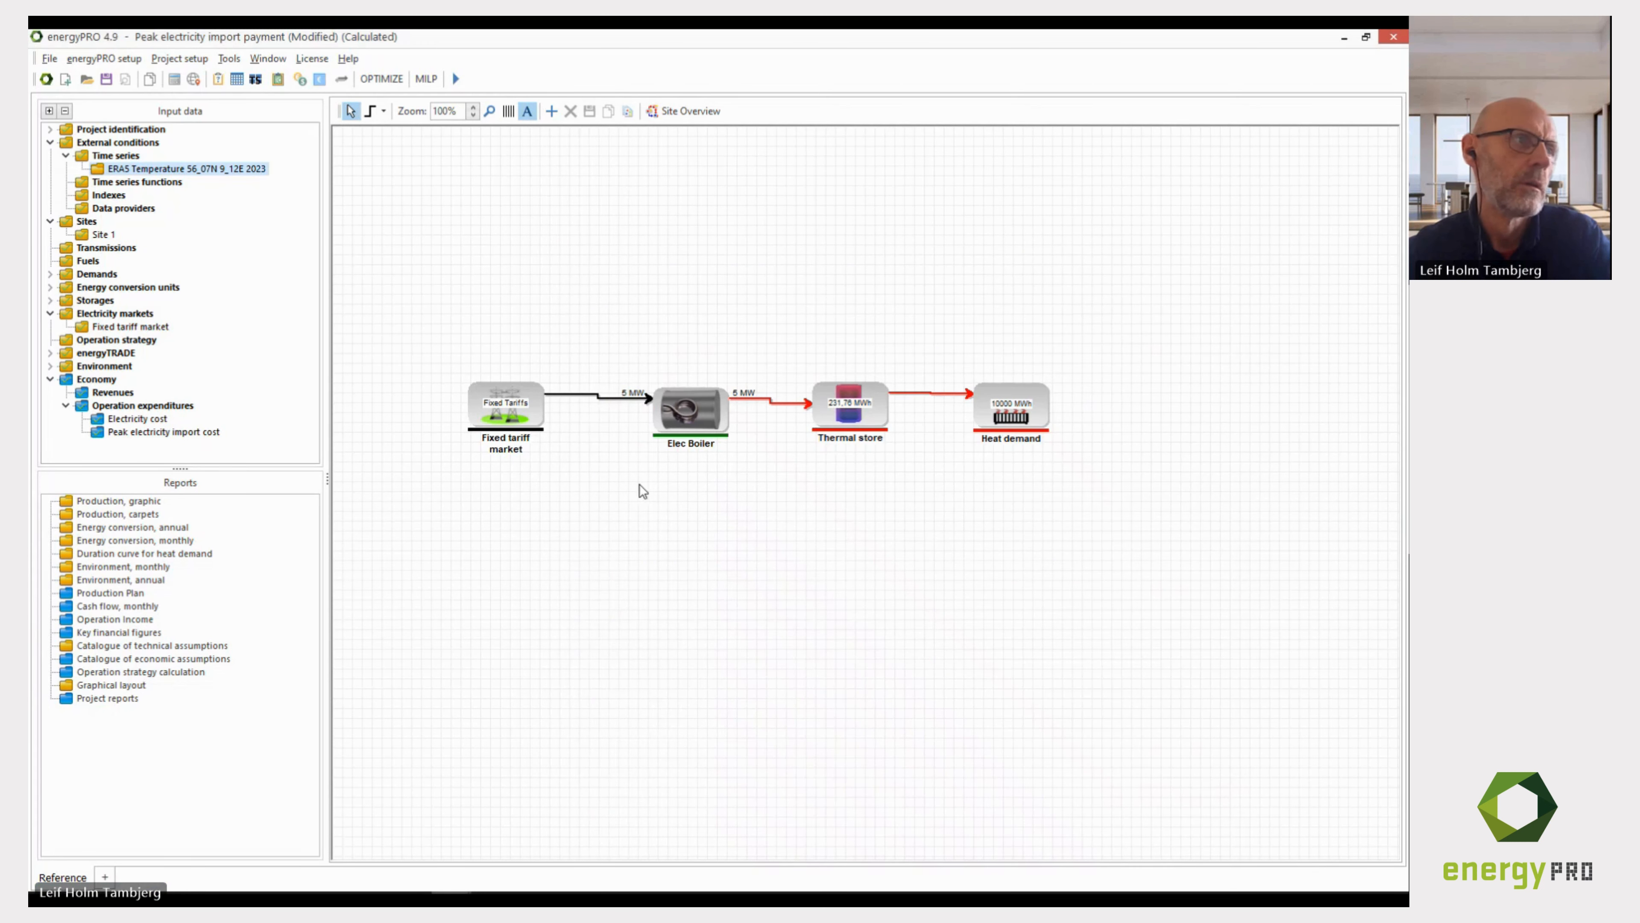
pyautogui.click(138, 503)
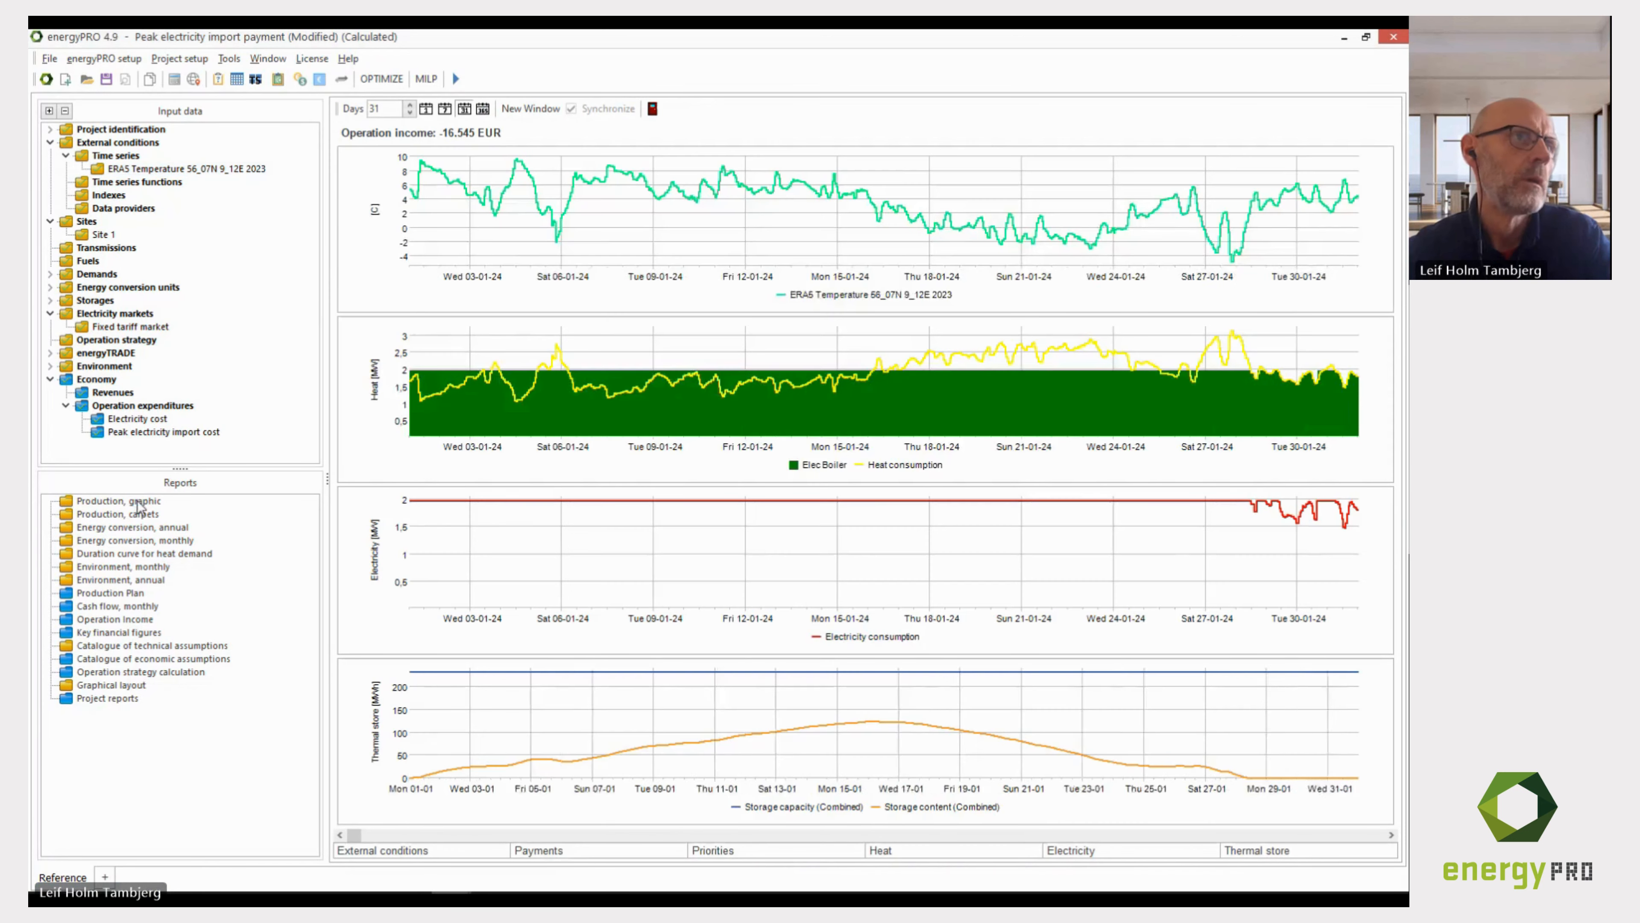
pyautogui.moveTo(1227, 252)
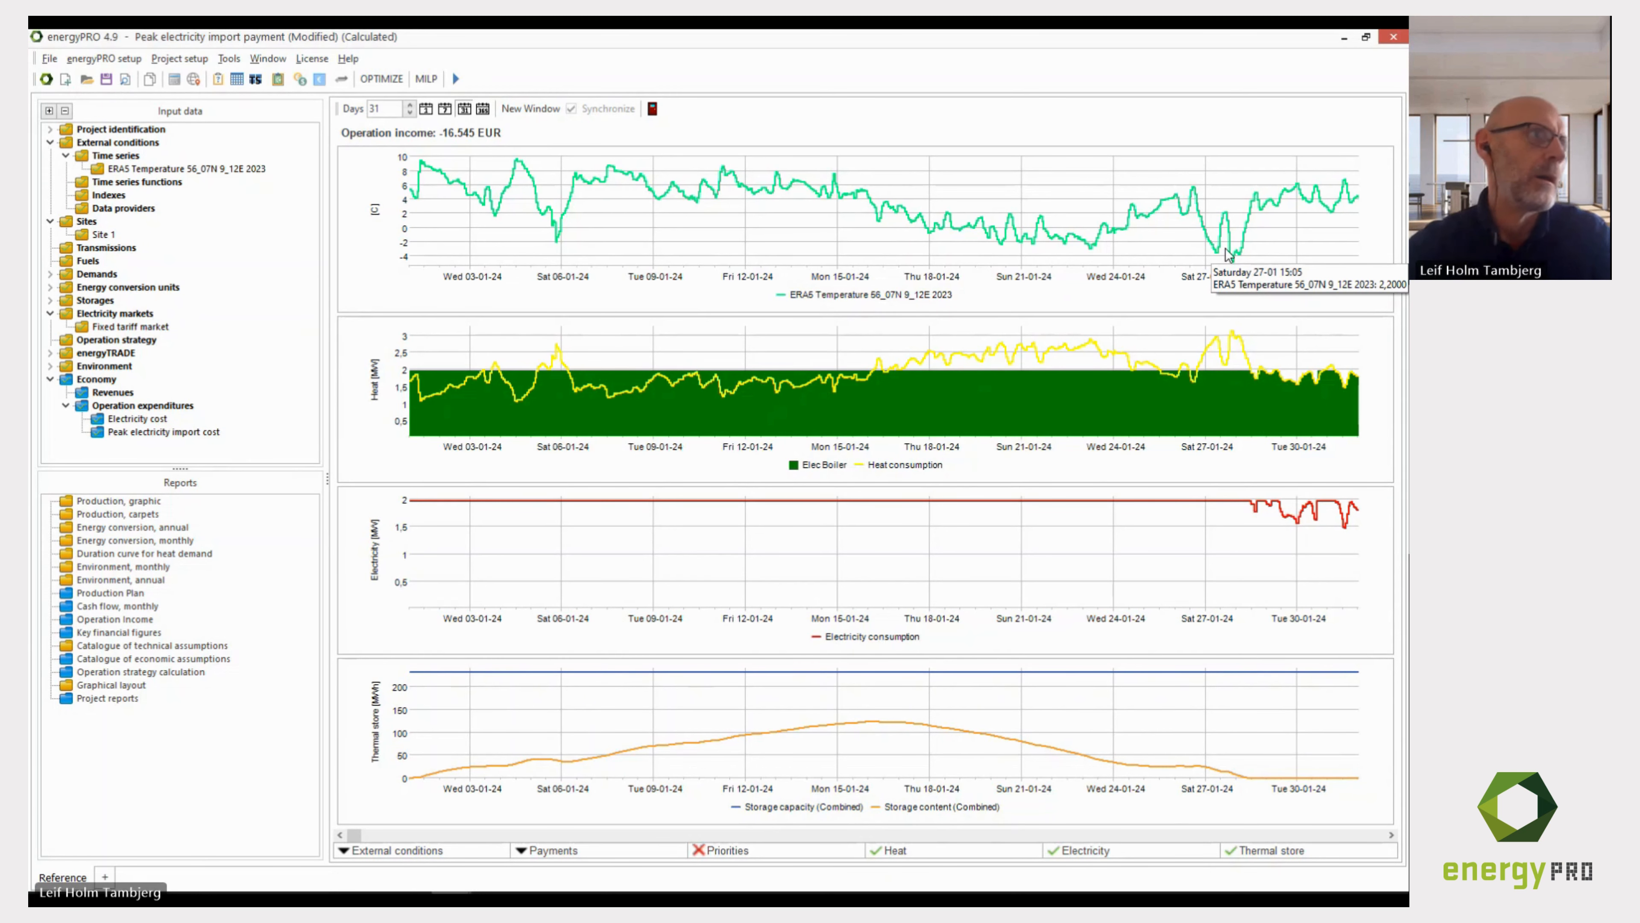
# Examine the settings of the Electricity cost payment under operation expenditures and close them without changes.
pyautogui.click(149, 421)
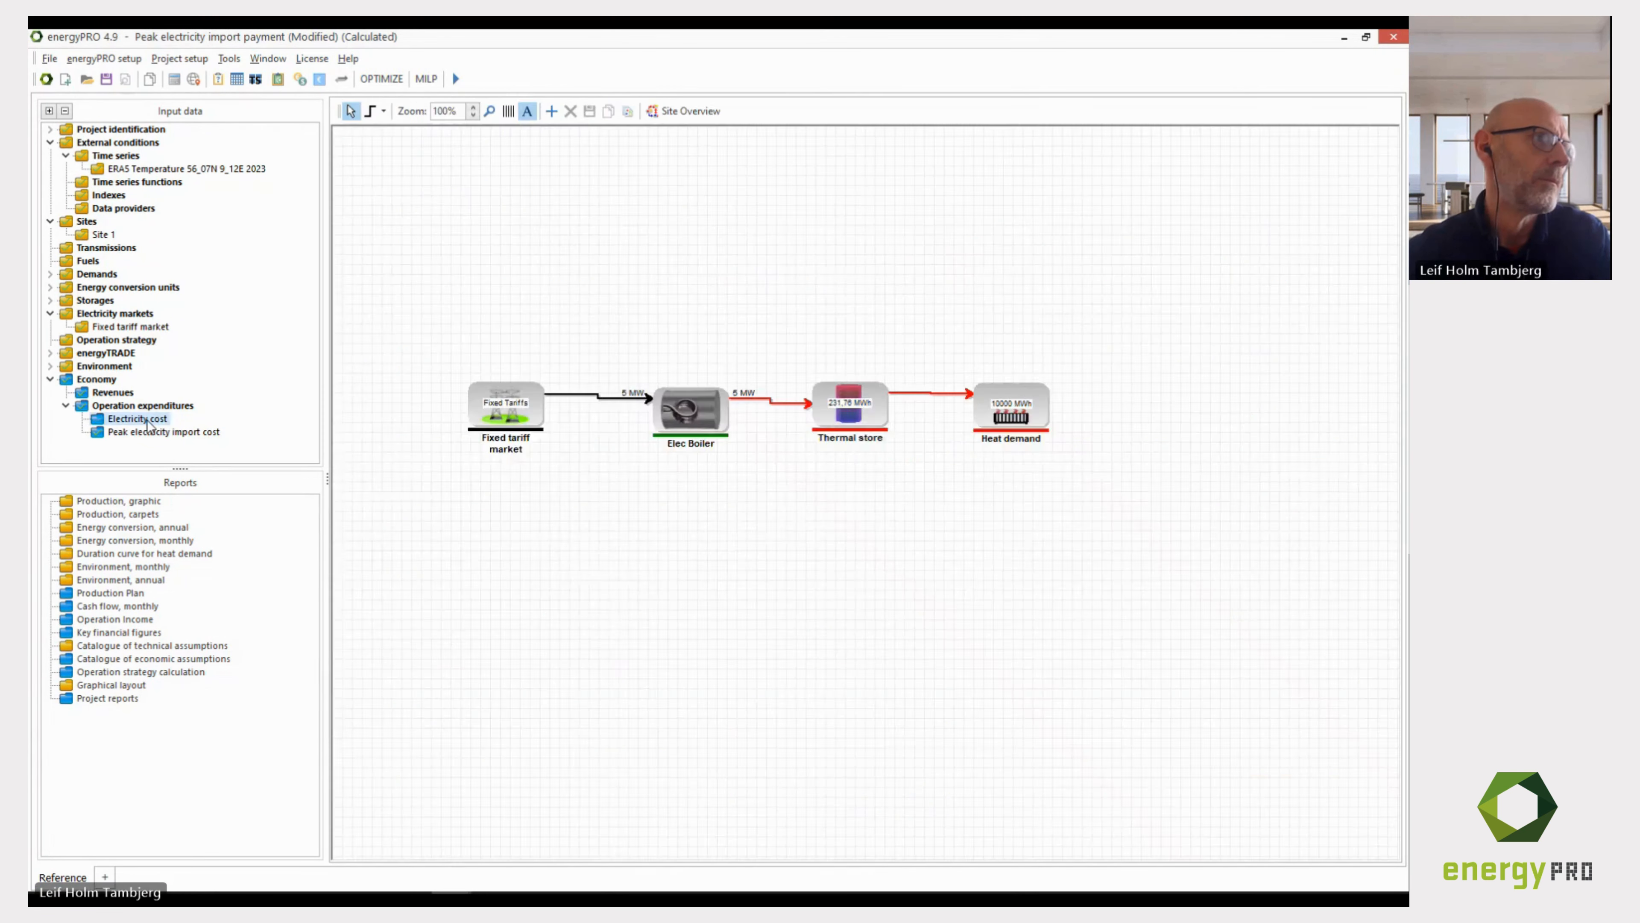
pyautogui.doubleClick(148, 421)
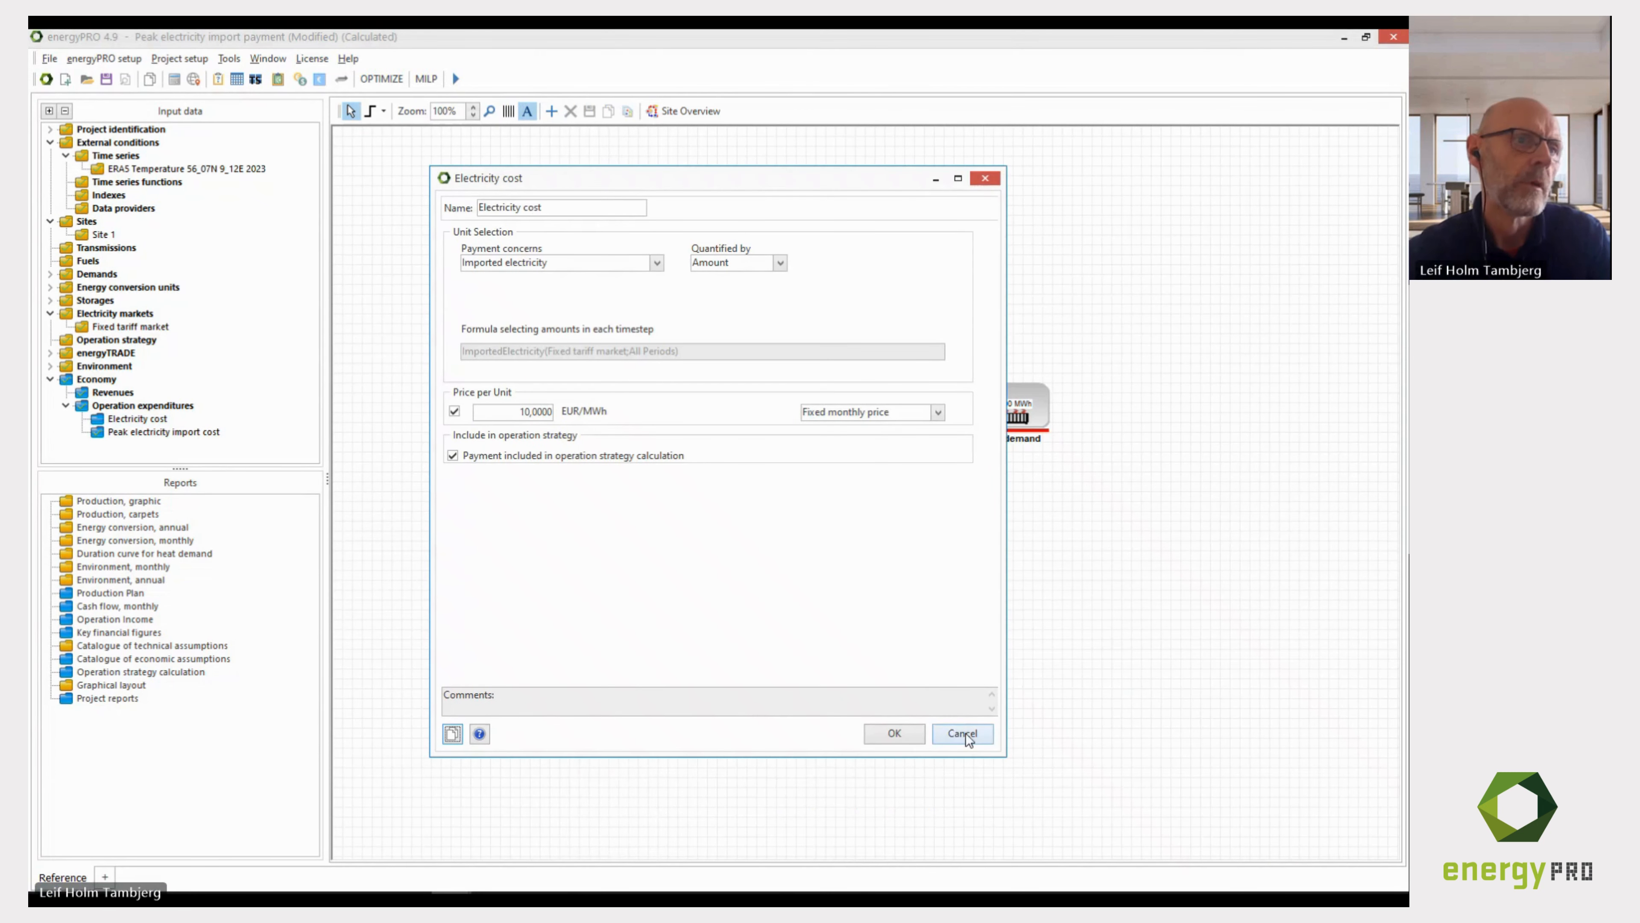
pyautogui.click(965, 732)
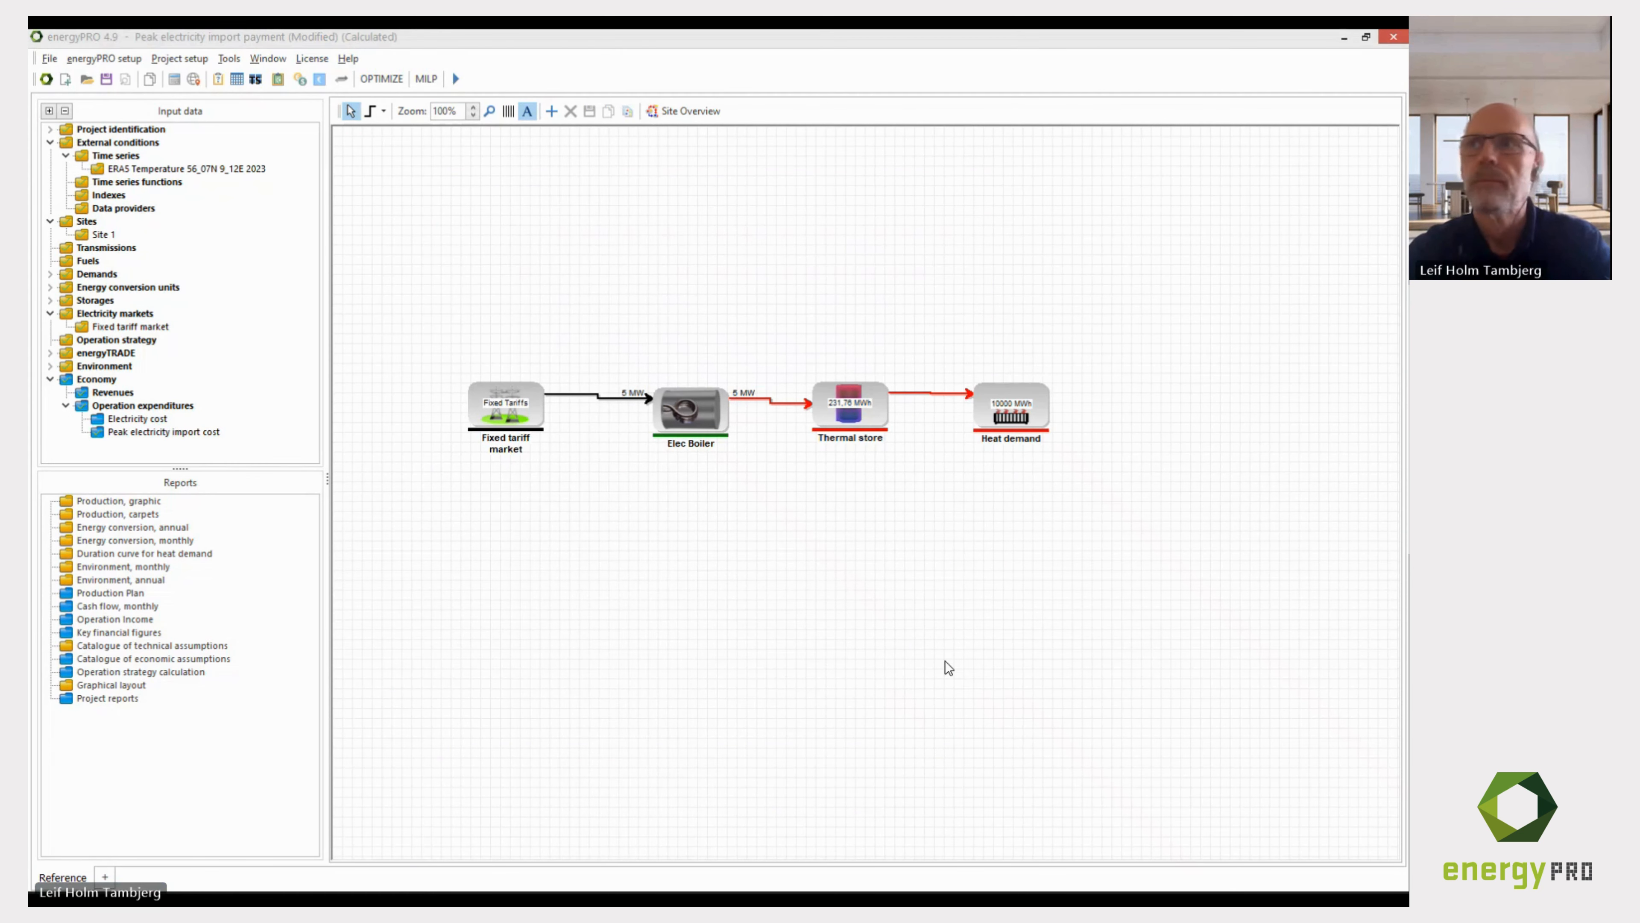
pyautogui.hotkey('alt', 'Tab')
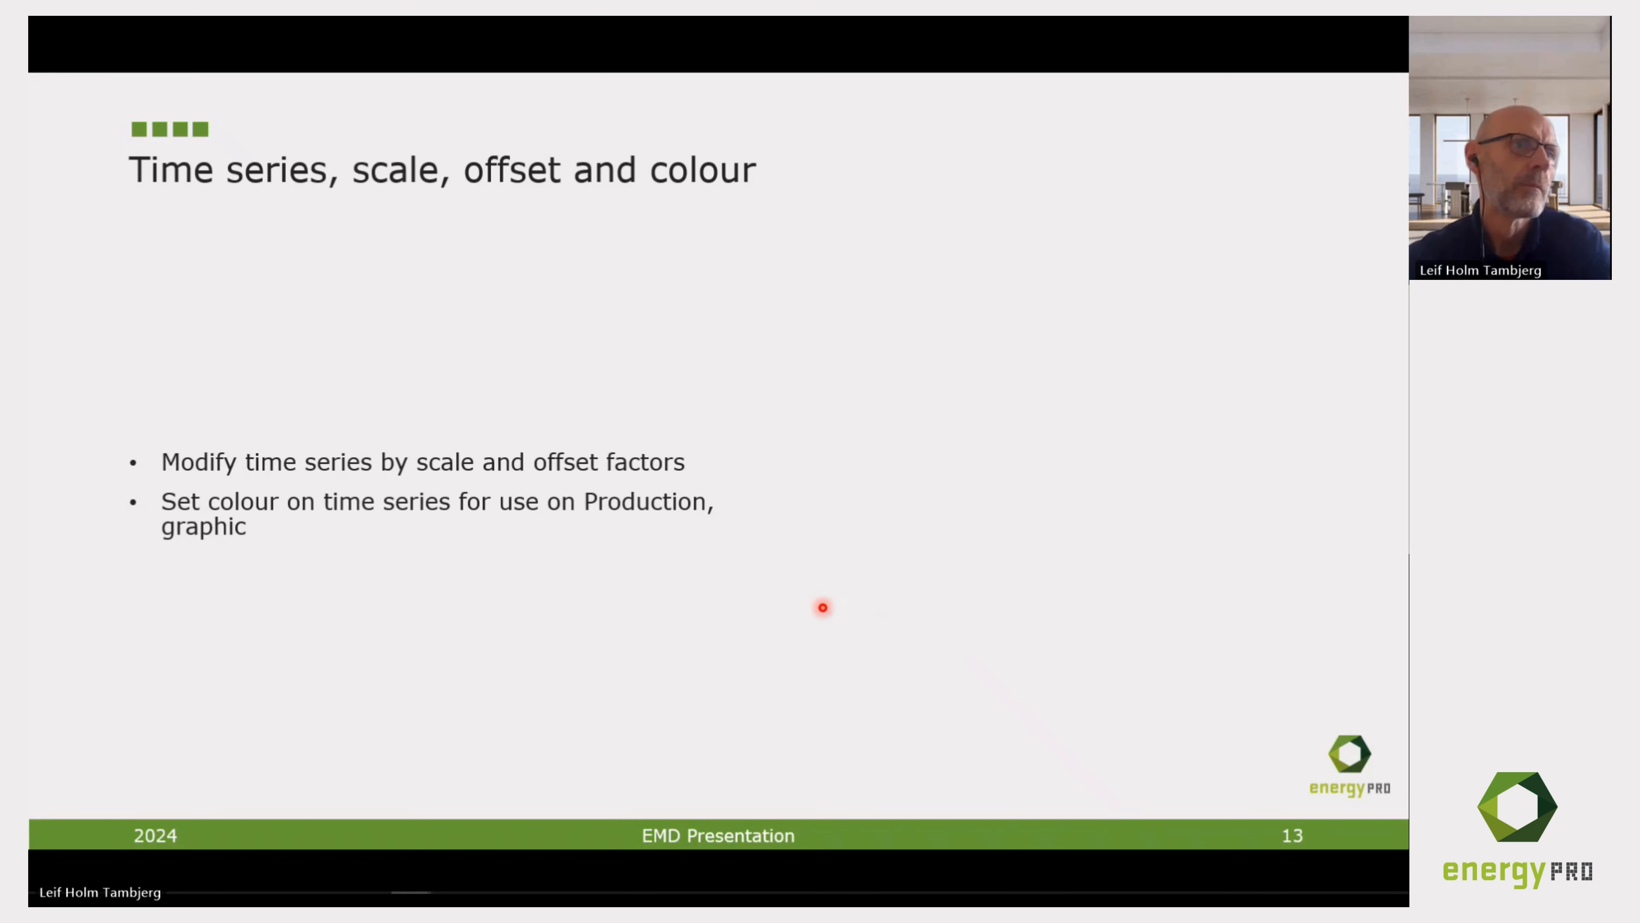
pyautogui.press('Right')
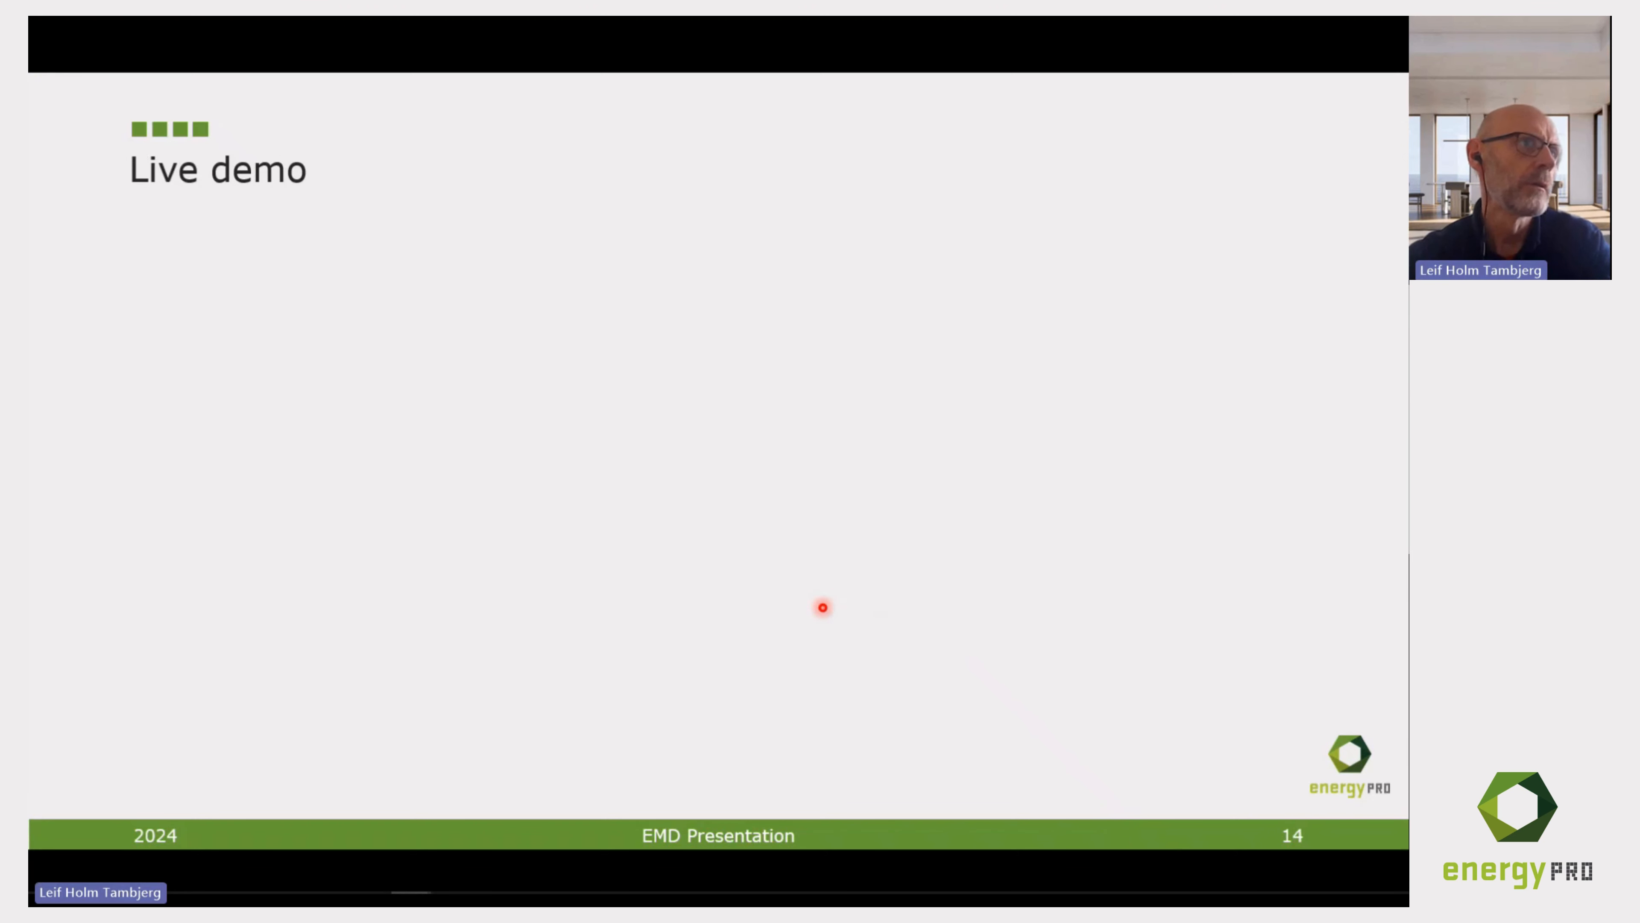
pyautogui.press('Right')
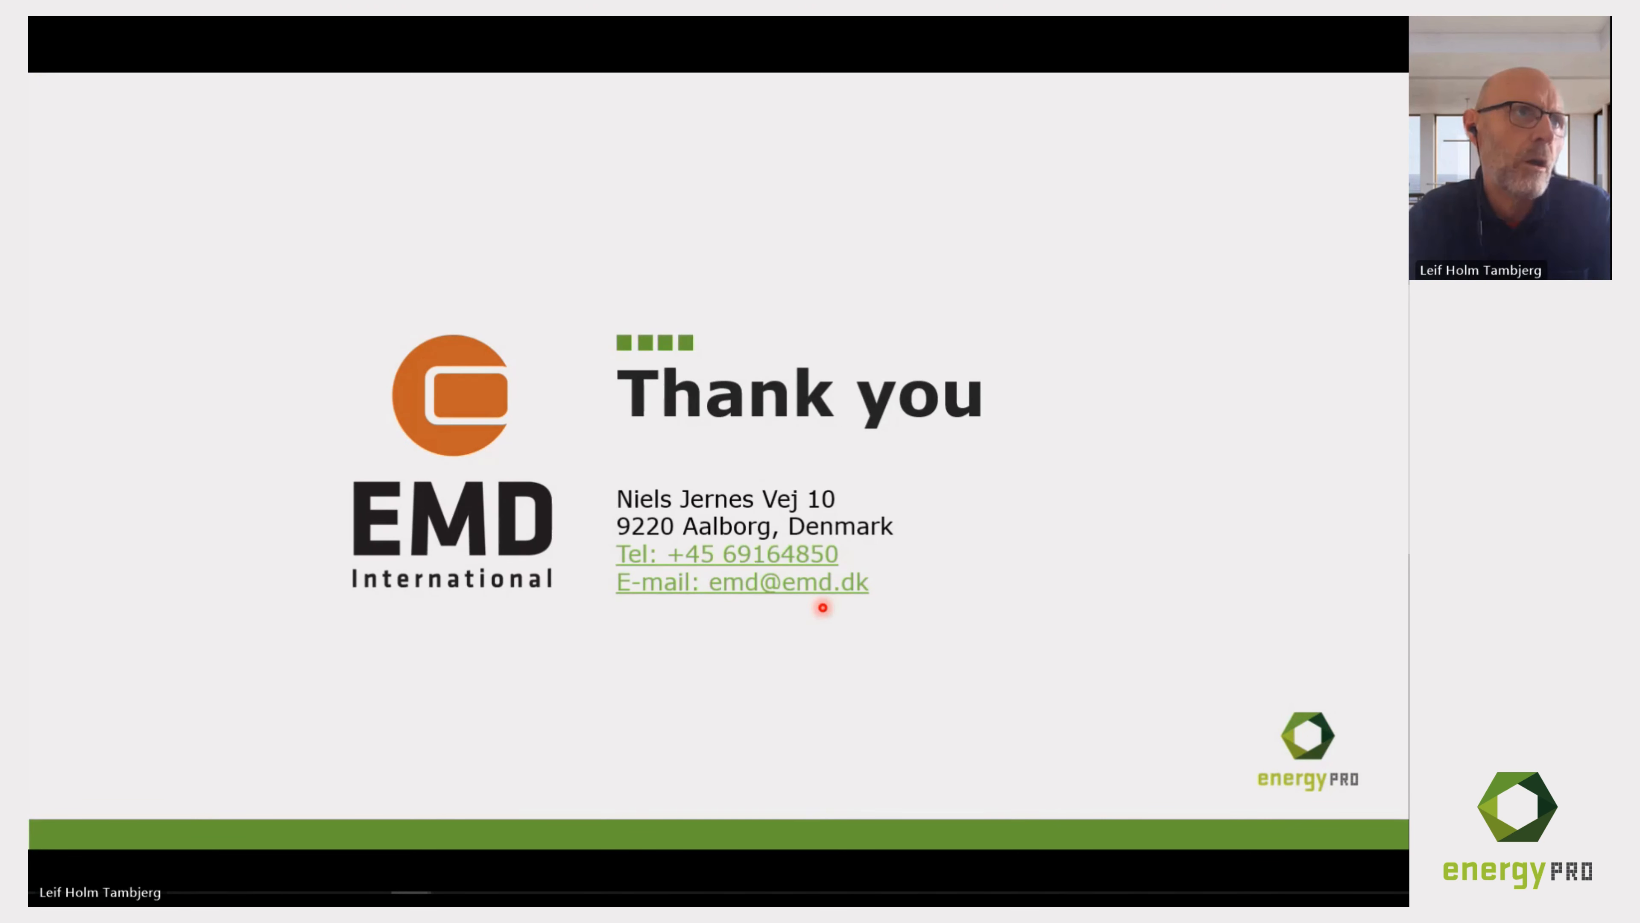